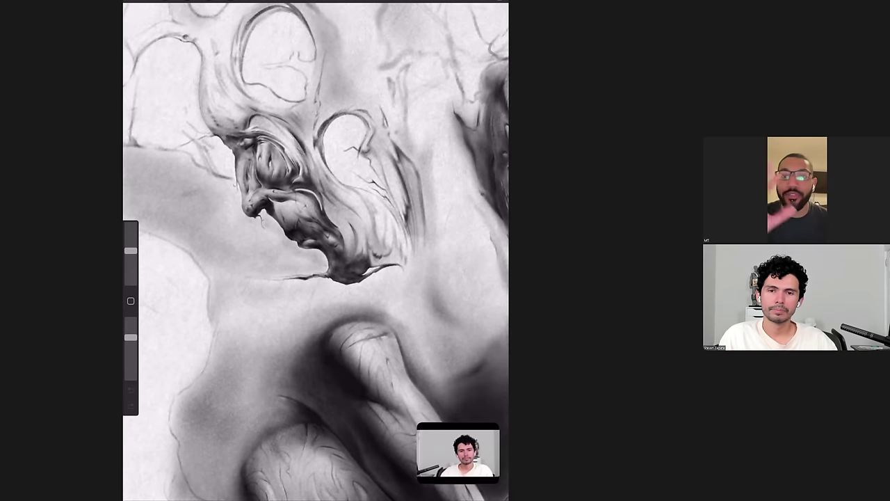
Examine the figure drawing from the profile face down to the textured lower torso and back up.
{"action": "scroll", "coordinate": [316, 251], "scroll_direction": "down", "scroll_amount": 2}
{"action": "scroll", "coordinate": [315, 250], "scroll_direction": "down", "scroll_amount": 5}
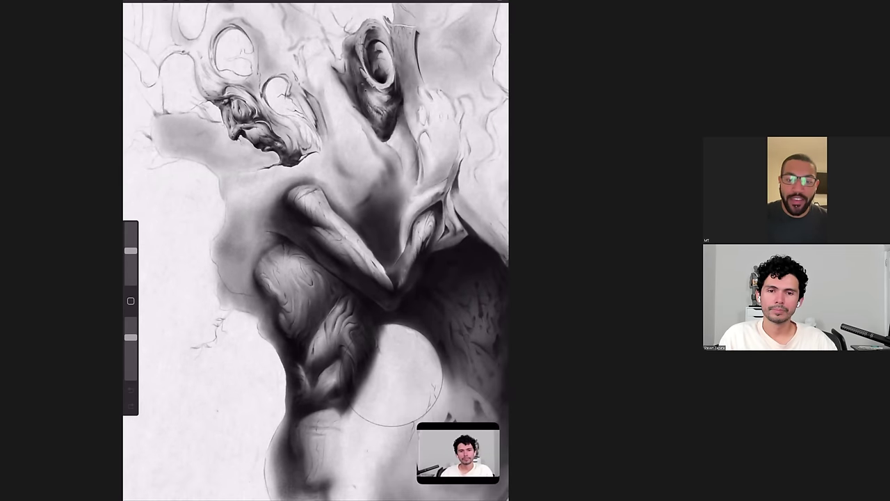
{"action": "scroll", "coordinate": [316, 250], "scroll_direction": "down", "scroll_amount": 3}
{"action": "scroll", "coordinate": [316, 251], "scroll_direction": "down", "scroll_amount": 3}
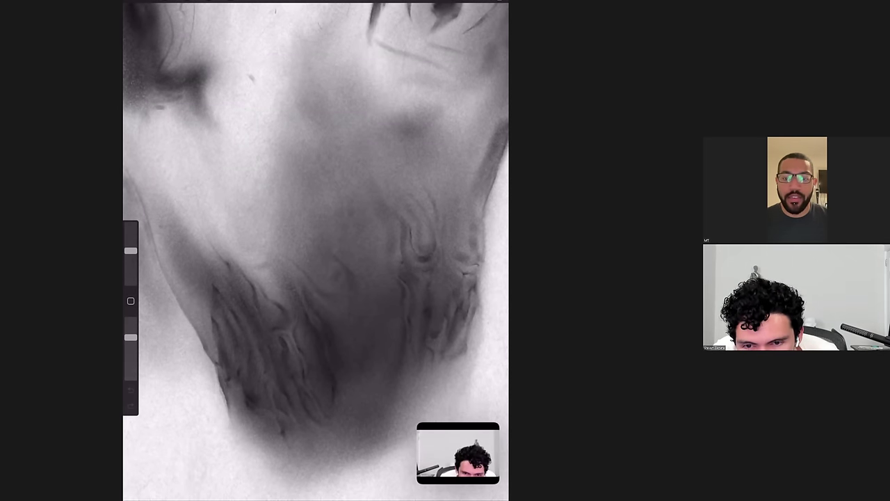
{"action": "scroll", "coordinate": [295, 384], "scroll_direction": "up", "scroll_amount": 2}
{"action": "scroll", "coordinate": [316, 250], "scroll_direction": "up", "scroll_amount": 5}
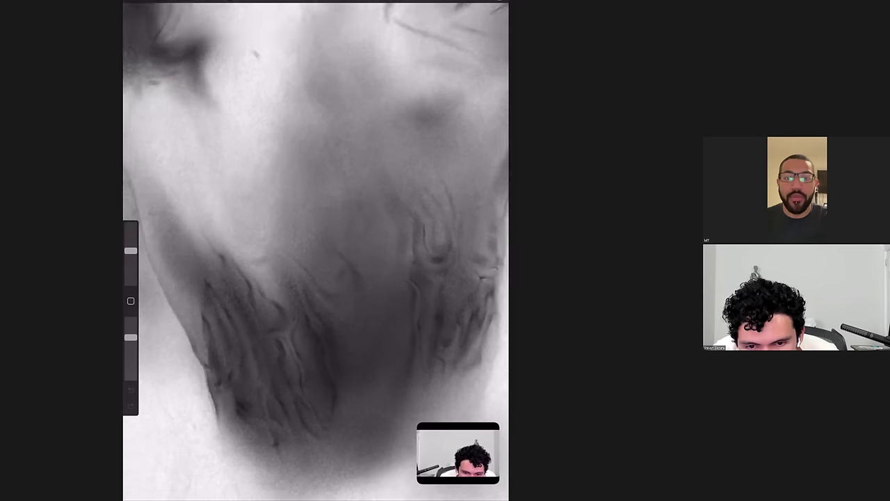
{"action": "scroll", "coordinate": [315, 250], "scroll_direction": "up", "scroll_amount": 5}
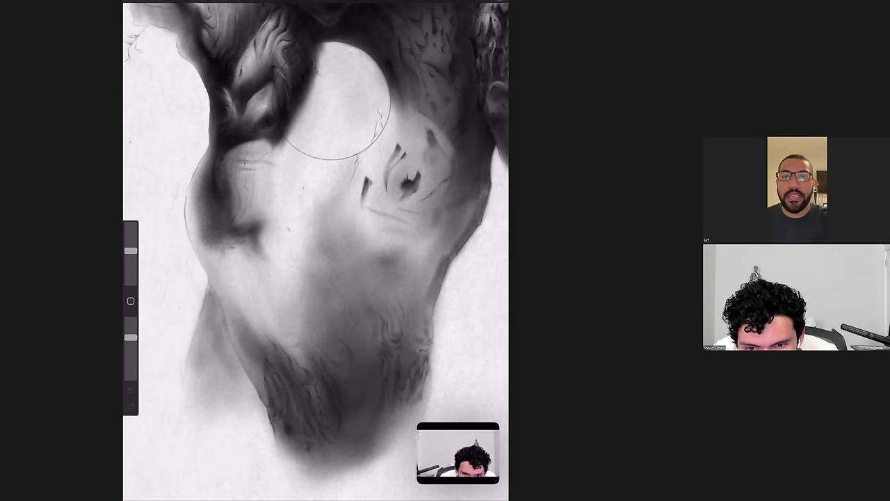
{"action": "scroll", "coordinate": [316, 250], "scroll_direction": "up", "scroll_amount": 3}
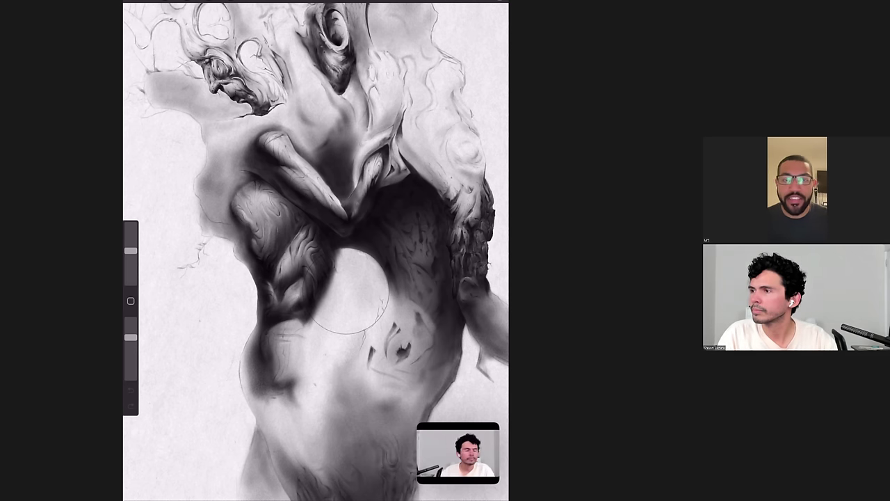
{"action": "scroll", "coordinate": [316, 250], "scroll_direction": "down", "scroll_amount": 3}
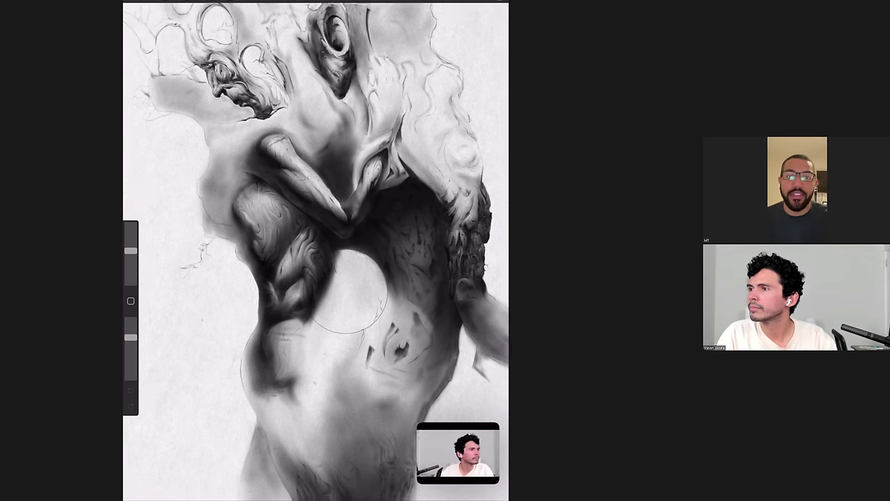
Inspect the ear-like opening, the folded arm forms and the bark-textured arm up close, followed by the whole figure.
{"action": "scroll", "coordinate": [315, 251], "scroll_direction": "up", "scroll_amount": 2}
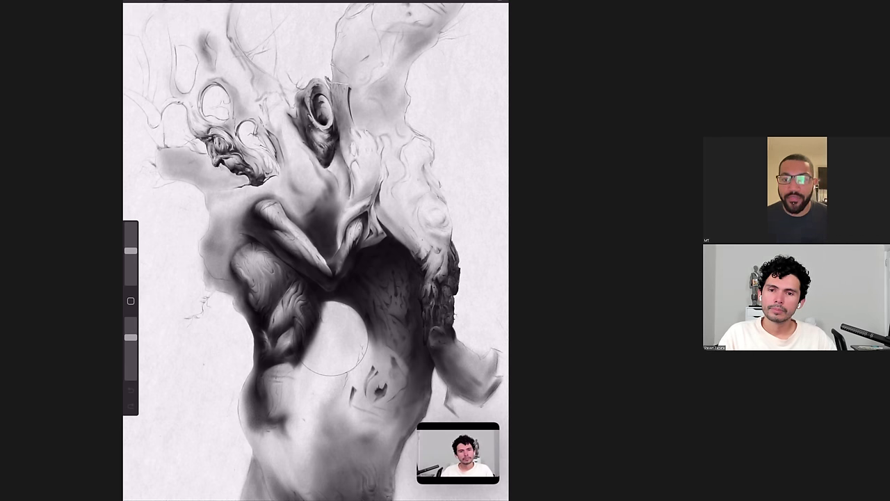
{"action": "scroll", "coordinate": [306, 97], "scroll_direction": "up", "scroll_amount": 6}
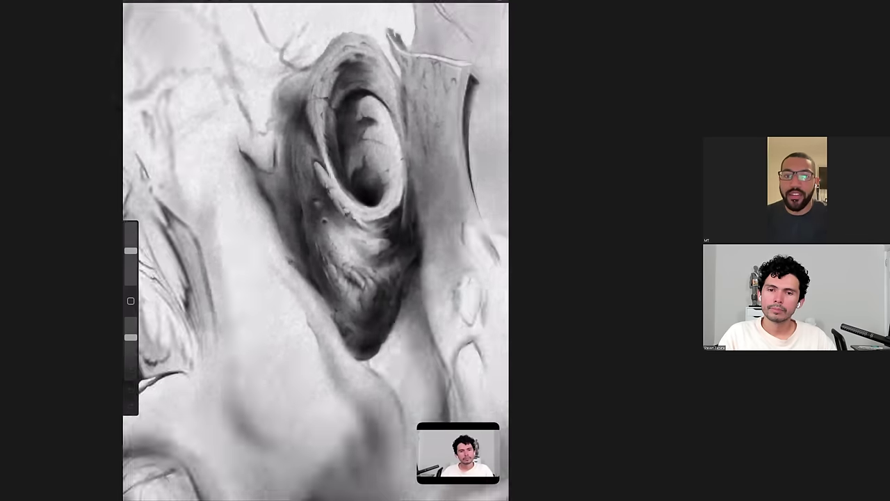
{"action": "scroll", "coordinate": [315, 251], "scroll_direction": "down", "scroll_amount": 4}
{"action": "scroll", "coordinate": [315, 251], "scroll_direction": "right", "scroll_amount": 7}
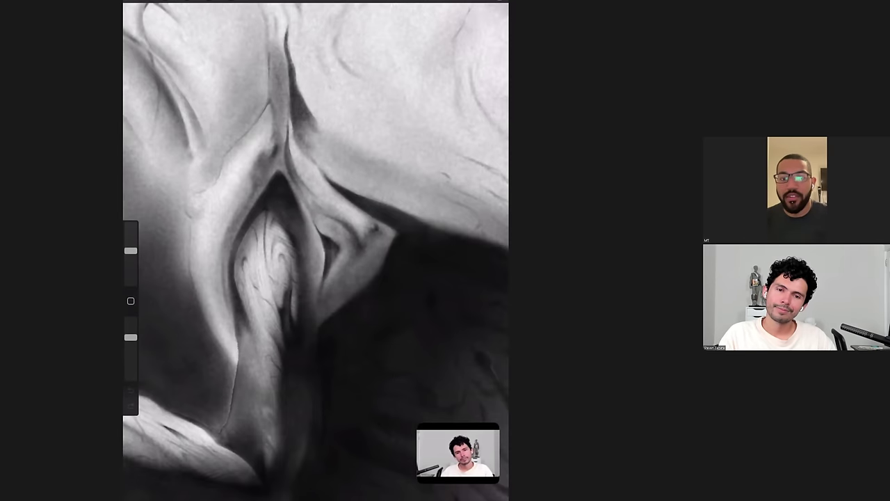
{"action": "scroll", "coordinate": [315, 251], "scroll_direction": "down", "scroll_amount": 4}
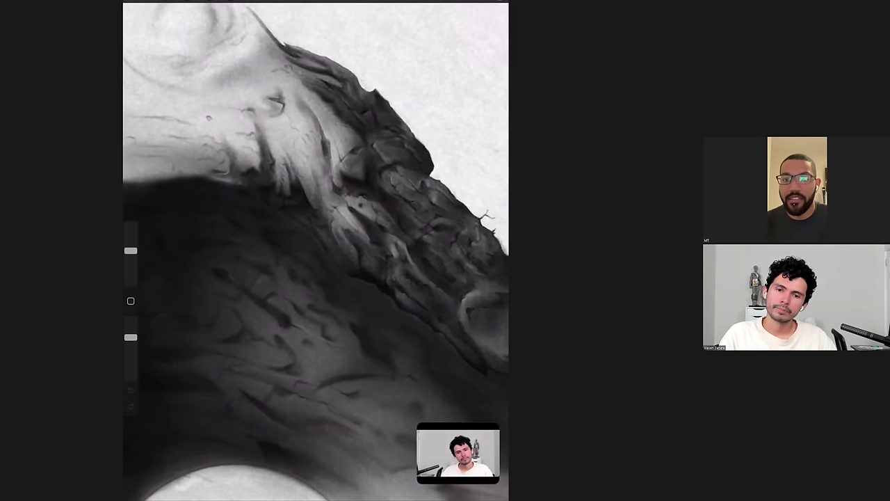
{"action": "scroll", "coordinate": [316, 251], "scroll_direction": "down", "scroll_amount": 6}
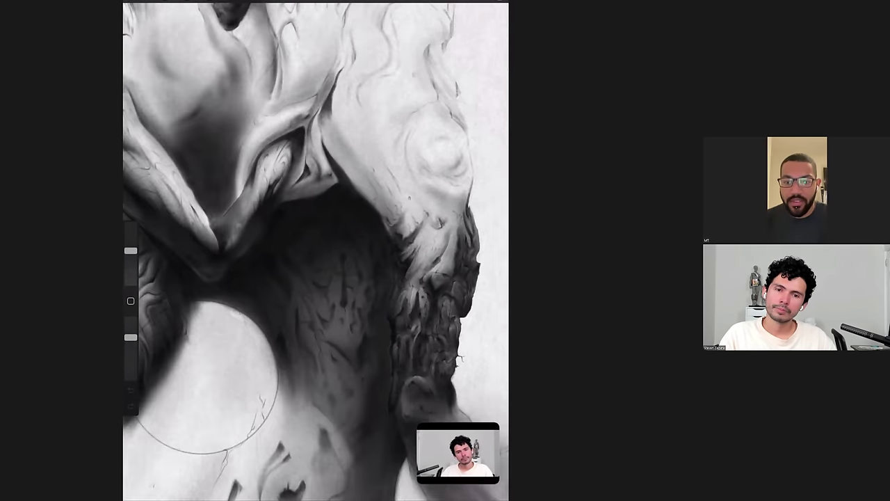
{"action": "scroll", "coordinate": [316, 251], "scroll_direction": "down", "scroll_amount": 3}
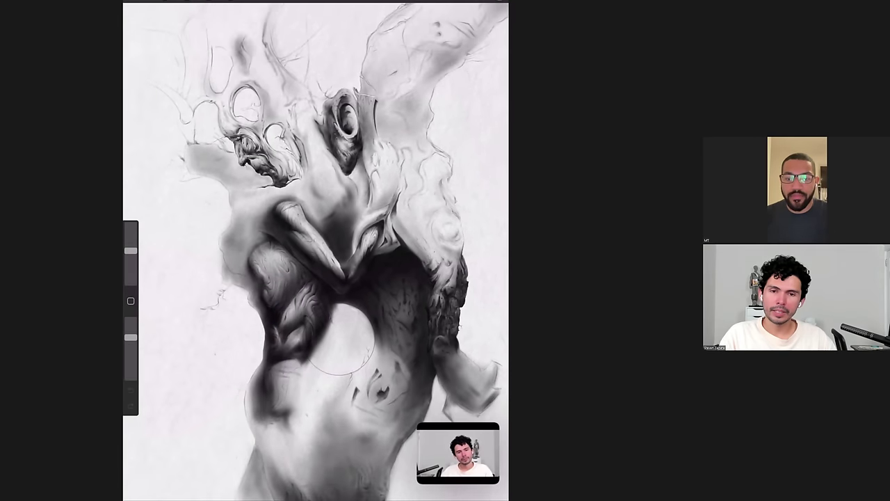
{"action": "scroll", "coordinate": [315, 250], "scroll_direction": "down", "scroll_amount": 4}
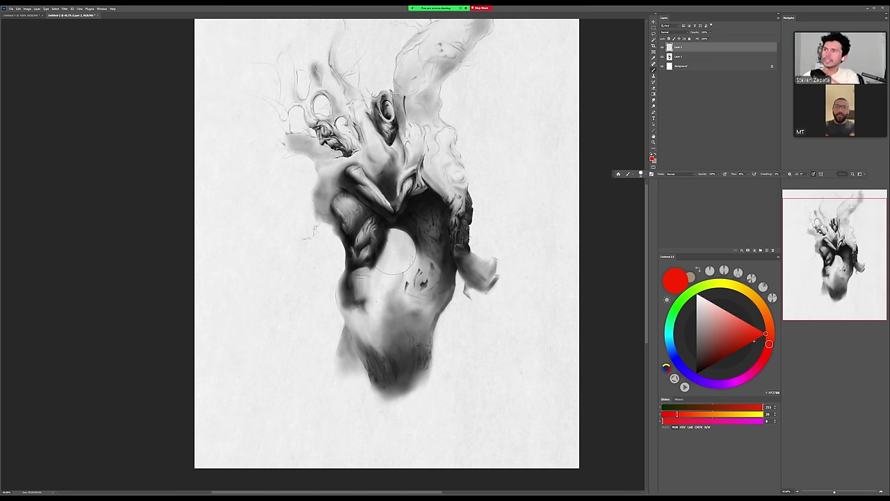
Outline the profile head with a red oval.
{"action": "key", "text": "z"}
{"action": "left_click_drag", "start_coordinate": [498, 201], "coordinate": [553, 253]}
{"action": "key", "text": "b"}
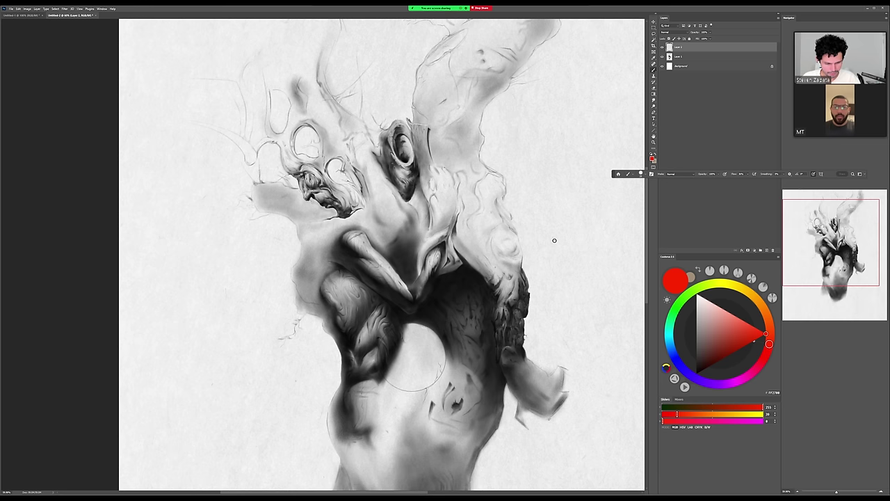
{"action": "mouse_move", "coordinate": [285, 132]}
{"action": "left_mouse_down"}
{"action": "mouse_move", "coordinate": [319, 200]}
{"action": "mouse_move", "coordinate": [295, 179]}
{"action": "mouse_move", "coordinate": [359, 206]}
{"action": "left_mouse_up"}
{"action": "key", "text": "ctrl+z"}
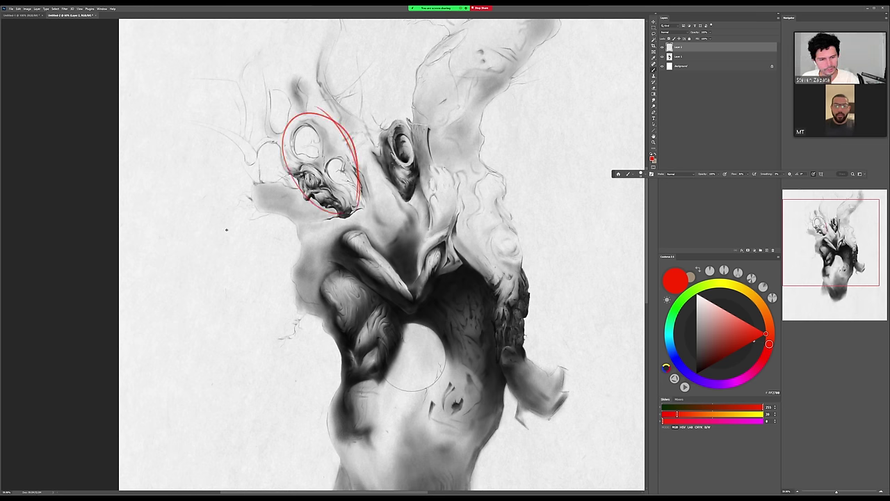
Sketch red contour lines from the head over the shoulder and down the bark-textured arm to its flared end.
{"action": "left_click_drag", "start_coordinate": [575, 313], "coordinate": [580, 297]}
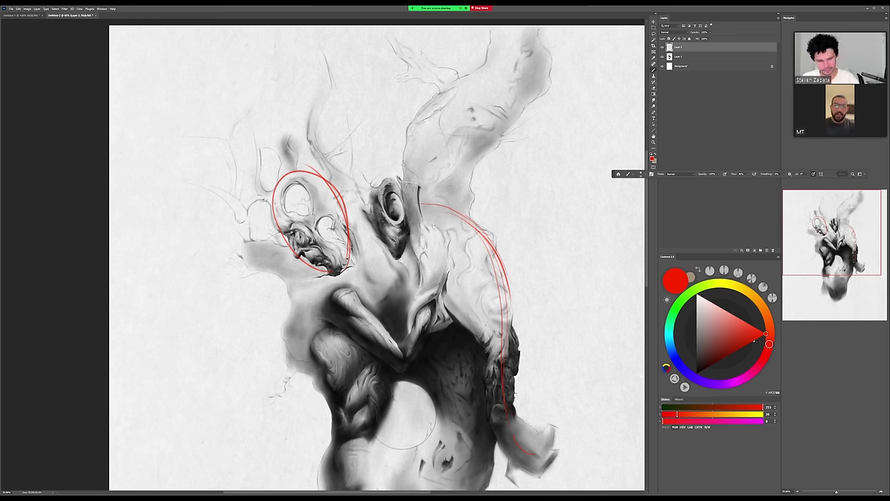
{"action": "left_click_drag", "start_coordinate": [349, 256], "coordinate": [410, 258]}
{"action": "mouse_move", "coordinate": [344, 197]}
{"action": "left_mouse_down"}
{"action": "mouse_move", "coordinate": [469, 211]}
{"action": "mouse_move", "coordinate": [441, 208]}
{"action": "mouse_move", "coordinate": [506, 270]}
{"action": "mouse_move", "coordinate": [518, 358]}
{"action": "left_mouse_up"}
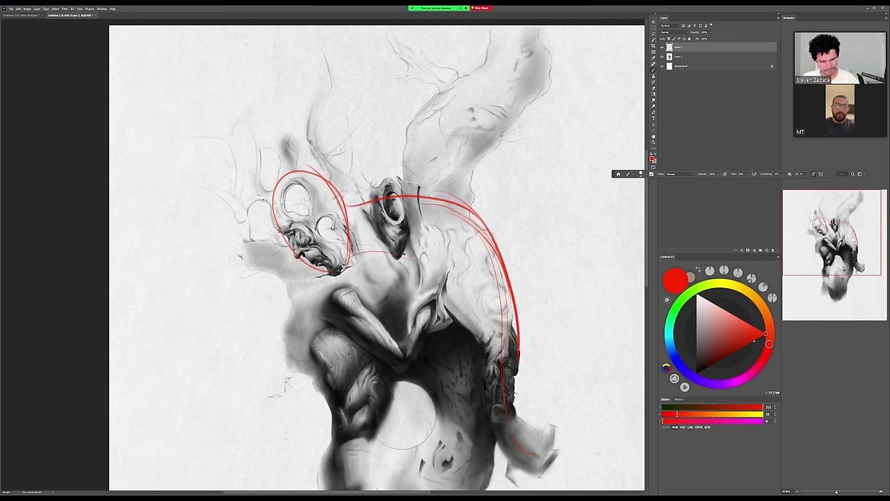
{"action": "mouse_move", "coordinate": [403, 256]}
{"action": "left_mouse_down"}
{"action": "mouse_move", "coordinate": [473, 333]}
{"action": "mouse_move", "coordinate": [536, 469]}
{"action": "mouse_move", "coordinate": [559, 451]}
{"action": "mouse_move", "coordinate": [553, 455]}
{"action": "left_mouse_up"}
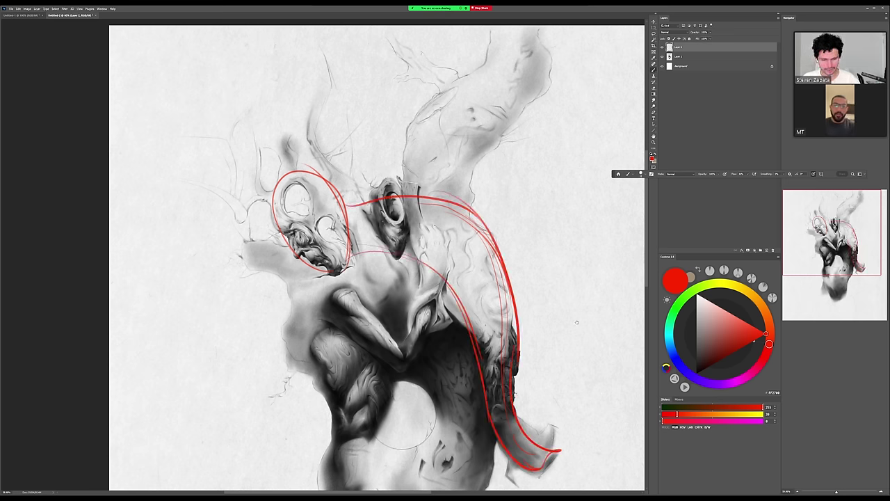
{"action": "left_click_drag", "start_coordinate": [576, 322], "coordinate": [596, 264]}
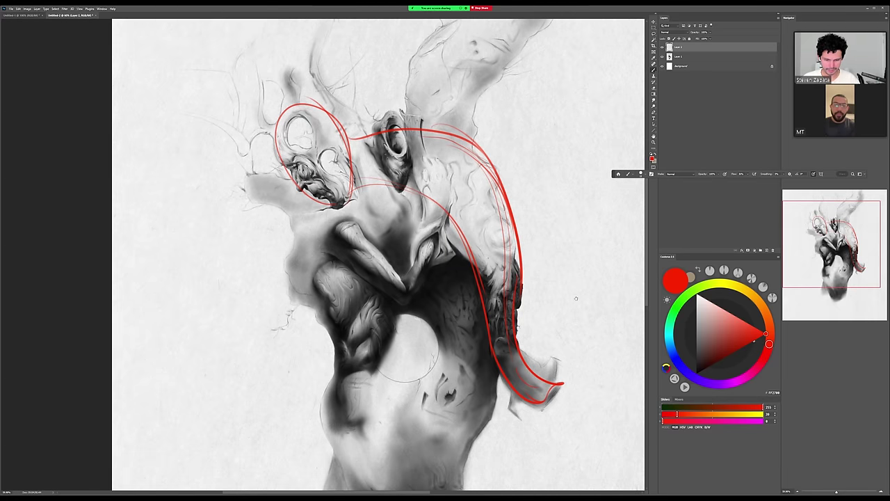
{"action": "left_click_drag", "start_coordinate": [576, 298], "coordinate": [603, 254]}
Switch the brush colour to blue and, on a new layer, outline the V-shaped folded arm.
{"action": "left_click_drag", "start_coordinate": [753, 340], "coordinate": [690, 352]}
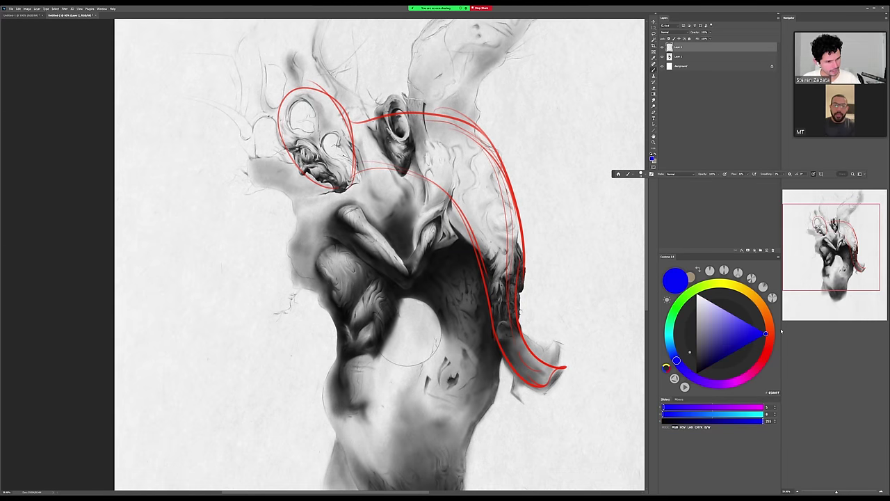
{"action": "key", "text": "ctrl+shift+alt+n"}
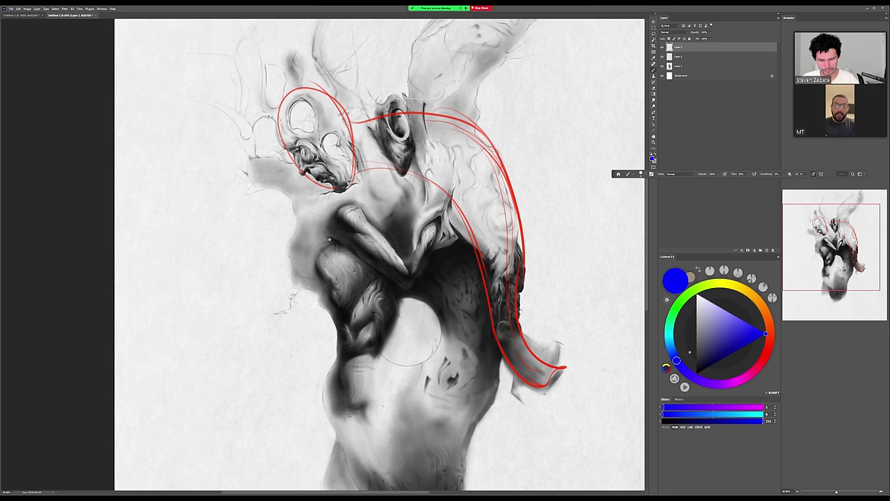
{"action": "mouse_move", "coordinate": [324, 218]}
{"action": "left_mouse_down"}
{"action": "mouse_move", "coordinate": [388, 238]}
{"action": "mouse_move", "coordinate": [407, 257]}
{"action": "mouse_move", "coordinate": [431, 215]}
{"action": "left_mouse_up"}
{"action": "left_click_drag", "start_coordinate": [334, 243], "coordinate": [407, 282]}
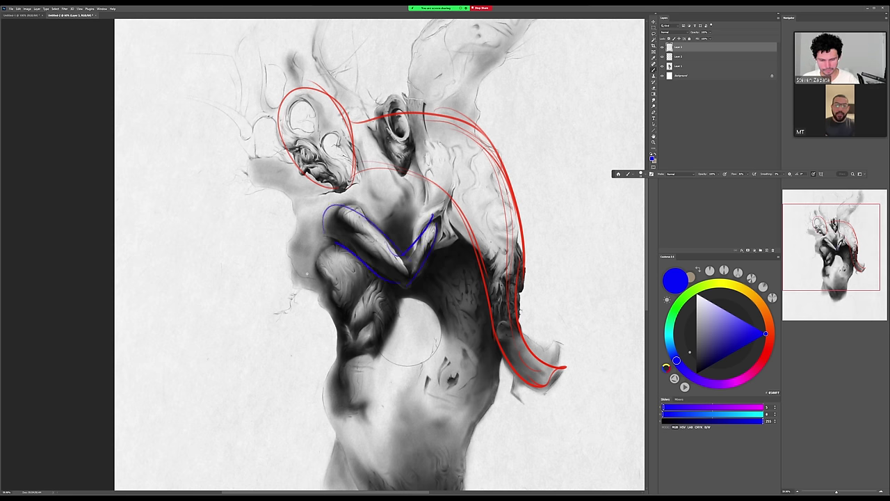
Sketch blue contours around the muscular form below the folded arm and the rounded bulge beneath it.
{"action": "left_click_drag", "start_coordinate": [305, 272], "coordinate": [349, 354]}
{"action": "mouse_move", "coordinate": [326, 254]}
{"action": "left_mouse_down"}
{"action": "mouse_move", "coordinate": [393, 296]}
{"action": "mouse_move", "coordinate": [364, 363]}
{"action": "left_mouse_up"}
{"action": "left_click_drag", "start_coordinate": [338, 331], "coordinate": [335, 362]}
{"action": "mouse_move", "coordinate": [340, 369]}
{"action": "left_mouse_down"}
{"action": "mouse_move", "coordinate": [354, 306]}
{"action": "mouse_move", "coordinate": [374, 359]}
{"action": "left_mouse_up"}
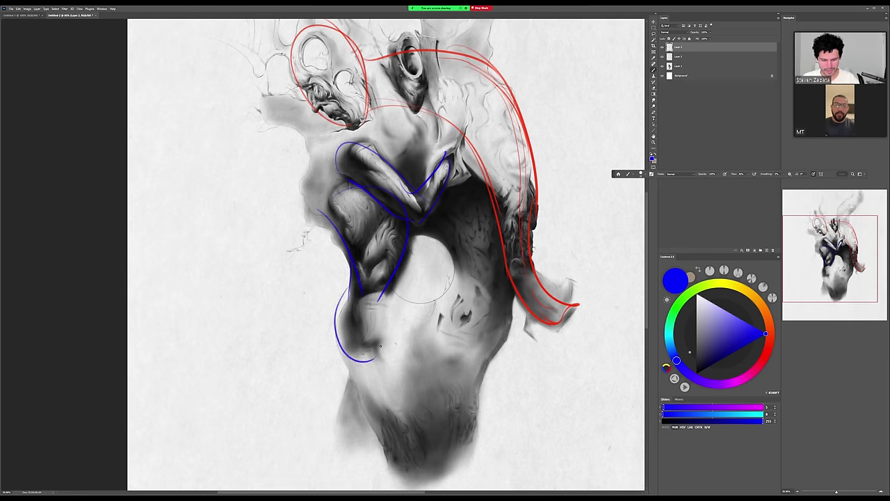
{"action": "left_click_drag", "start_coordinate": [387, 293], "coordinate": [392, 349]}
{"action": "left_click_drag", "start_coordinate": [385, 309], "coordinate": [386, 336]}
{"action": "left_click_drag", "start_coordinate": [342, 296], "coordinate": [374, 375]}
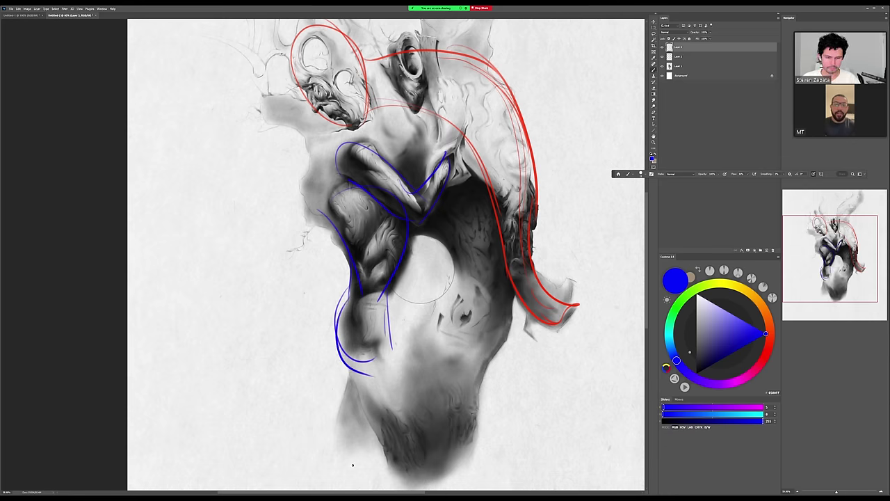
{"action": "left_click_drag", "start_coordinate": [411, 249], "coordinate": [433, 358]}
{"action": "key", "text": "z"}
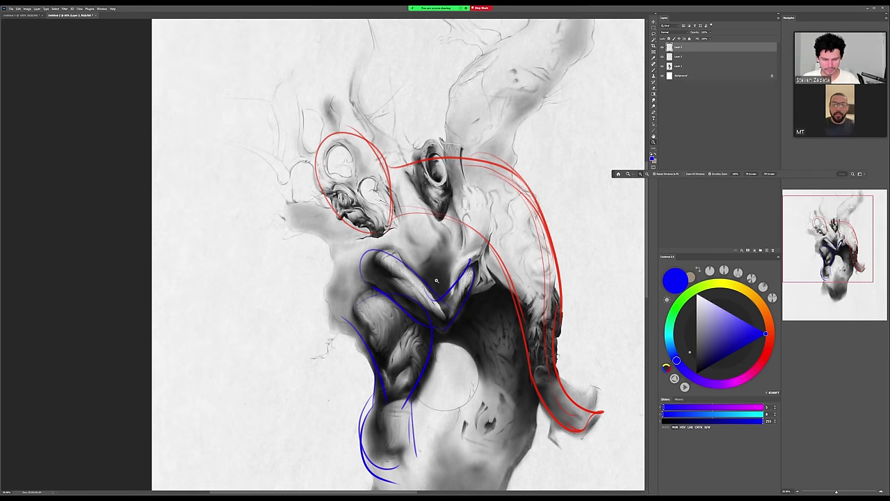
{"action": "left_click_drag", "start_coordinate": [422, 282], "coordinate": [424, 247]}
{"action": "key", "text": "b"}
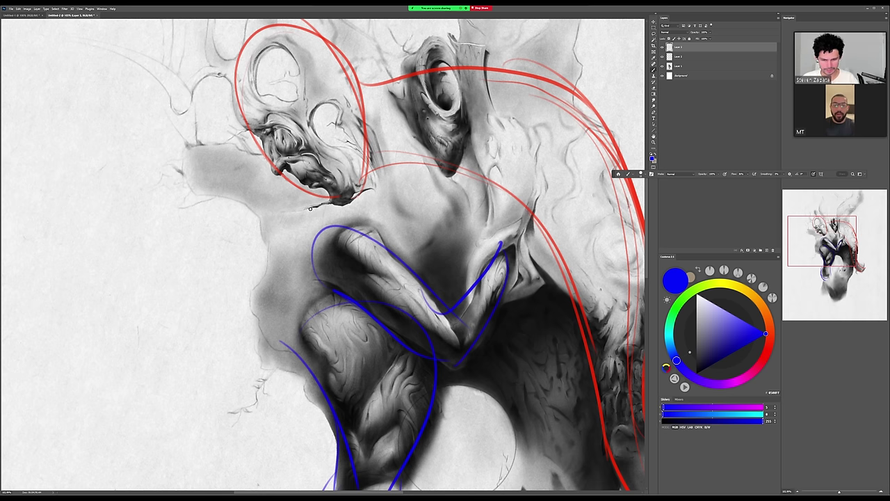
{"action": "scroll", "coordinate": [393, 267], "scroll_direction": "up", "scroll_amount": 3}
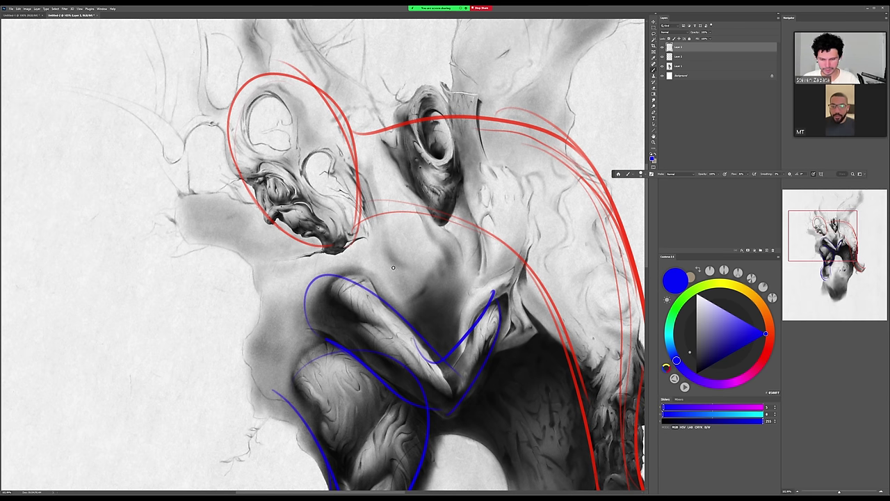
{"action": "mouse_move", "coordinate": [262, 316]}
{"action": "left_mouse_down"}
{"action": "mouse_move", "coordinate": [306, 194]}
{"action": "mouse_move", "coordinate": [442, 143]}
{"action": "mouse_move", "coordinate": [454, 130]}
{"action": "left_mouse_up"}
{"action": "key", "text": "ctrl+z"}
{"action": "key", "text": "ctrl+z"}
Hide the blue and red annotation layers, Layer 3 and Layer 2.
{"action": "key", "text": "z"}
{"action": "left_click_drag", "start_coordinate": [629, 304], "coordinate": [604, 306]}
{"action": "left_click_drag", "start_coordinate": [613, 396], "coordinate": [592, 407]}
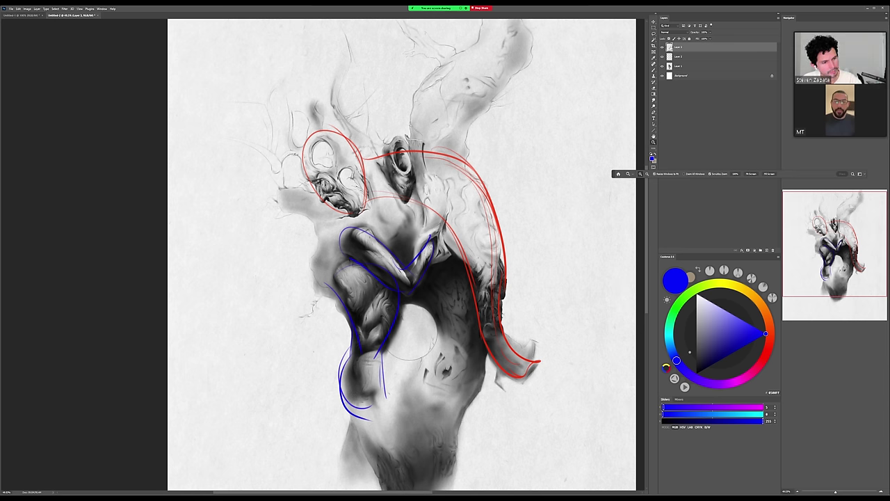
{"action": "left_click", "coordinate": [662, 47]}
{"action": "left_click", "coordinate": [662, 56]}
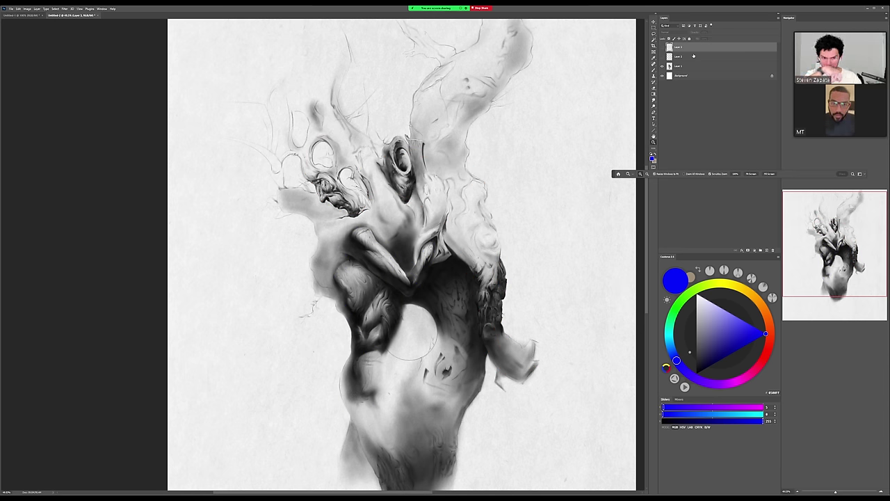
{"action": "left_click_drag", "start_coordinate": [536, 278], "coordinate": [538, 225]}
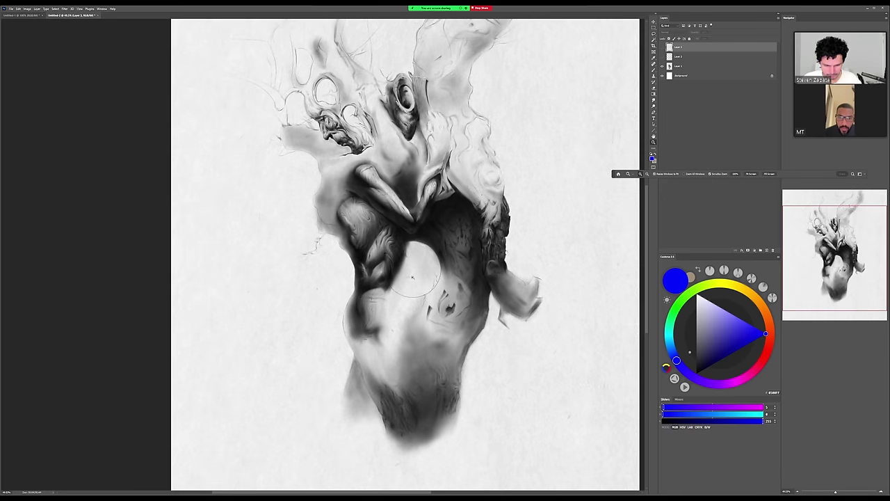
Add a new empty layer above the hidden annotation layers for marking the torso.
{"action": "left_click_drag", "start_coordinate": [407, 291], "coordinate": [452, 287]}
{"action": "left_click", "coordinate": [448, 212]}
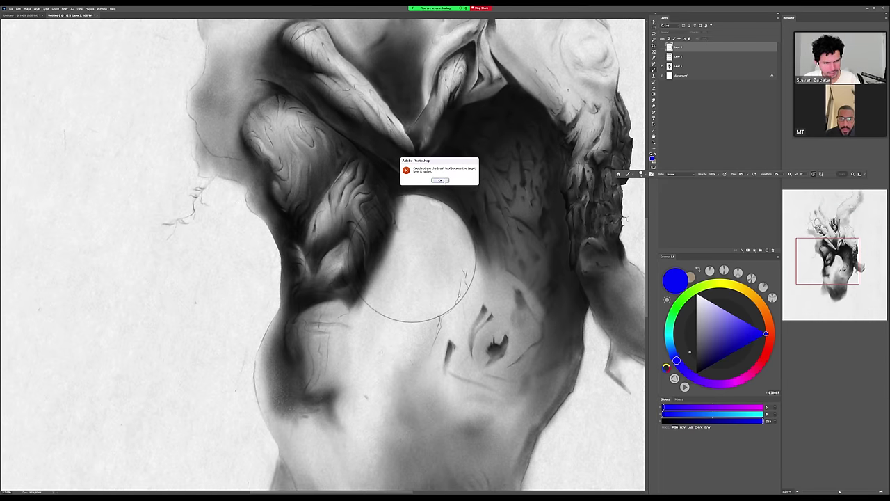
{"action": "left_click", "coordinate": [440, 181]}
{"action": "key", "text": "ctrl+shift+alt+n"}
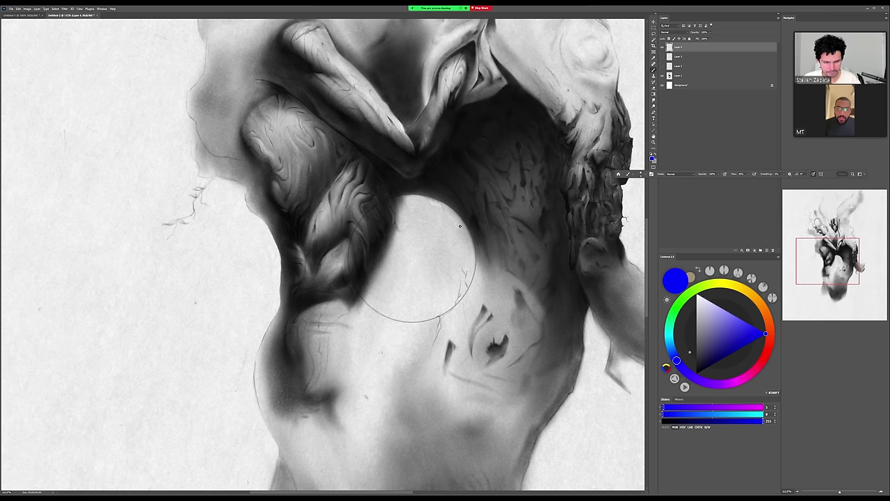
Draw a blue circle around the pale round shape in the middle of the torso.
{"action": "mouse_move", "coordinate": [417, 184]}
{"action": "left_mouse_down"}
{"action": "mouse_move", "coordinate": [356, 214]}
{"action": "mouse_move", "coordinate": [385, 195]}
{"action": "left_mouse_up"}
{"action": "key", "text": "ctrl+z"}
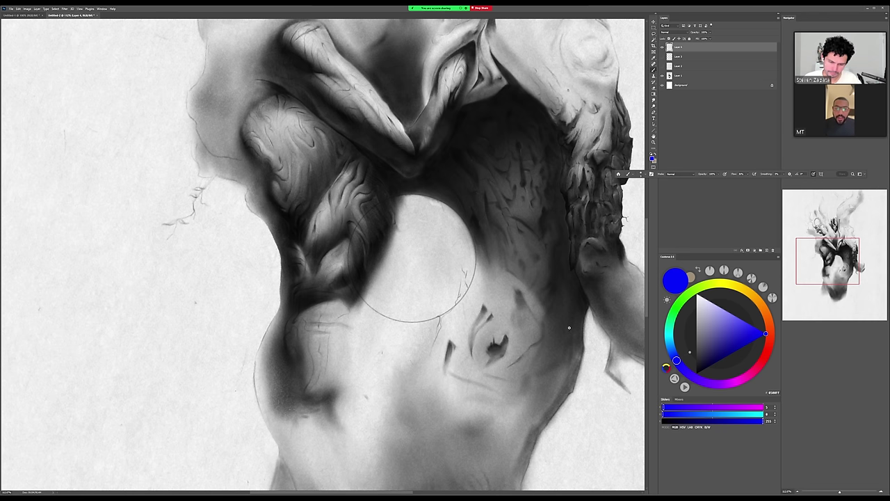
{"action": "scroll", "coordinate": [570, 327], "scroll_direction": "up", "scroll_amount": 1}
{"action": "left_click_drag", "start_coordinate": [568, 348], "coordinate": [534, 358]}
{"action": "key", "text": "z"}
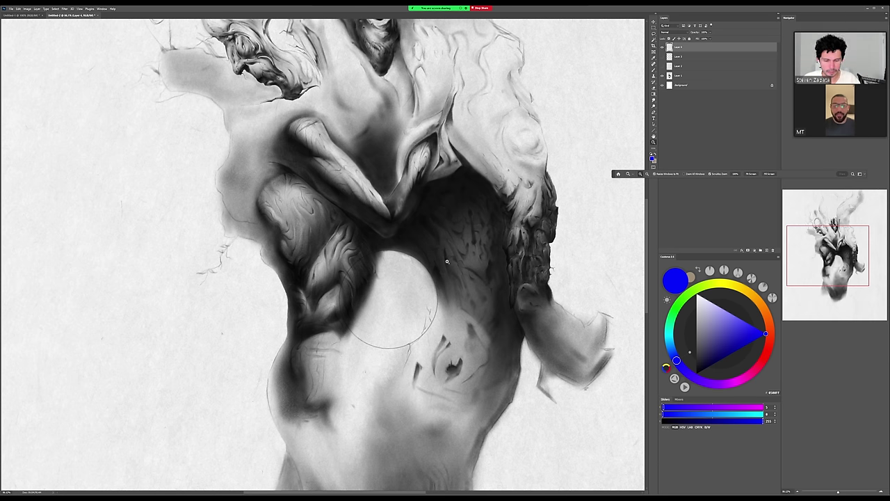
{"action": "key", "text": "b"}
{"action": "mouse_move", "coordinate": [332, 308]}
{"action": "left_mouse_down"}
{"action": "mouse_move", "coordinate": [340, 276]}
{"action": "mouse_move", "coordinate": [332, 305]}
{"action": "left_mouse_up"}
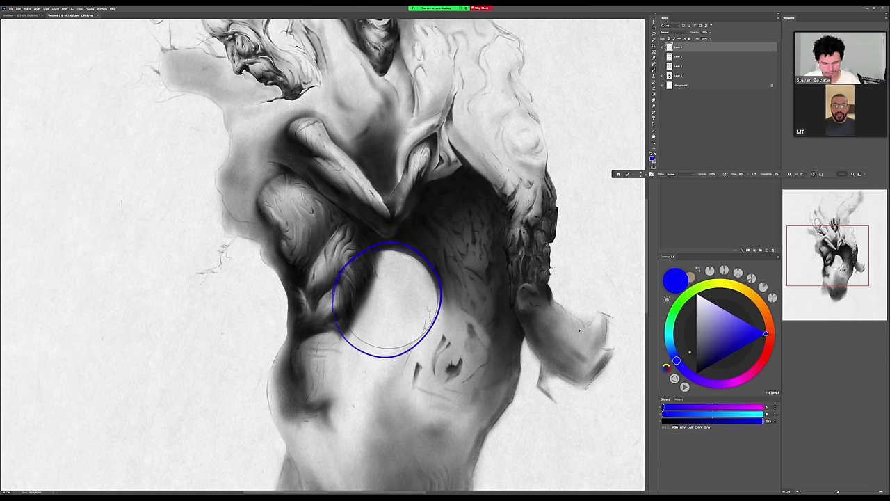
Undo the blue circle around the pale round torso shape and try circling the shape again.
{"action": "key", "text": "ctrl+z"}
{"action": "left_click_drag", "start_coordinate": [566, 390], "coordinate": [565, 364]}
{"action": "mouse_move", "coordinate": [393, 271]}
{"action": "left_mouse_down"}
{"action": "mouse_move", "coordinate": [379, 299]}
{"action": "mouse_move", "coordinate": [389, 317]}
{"action": "left_mouse_up"}
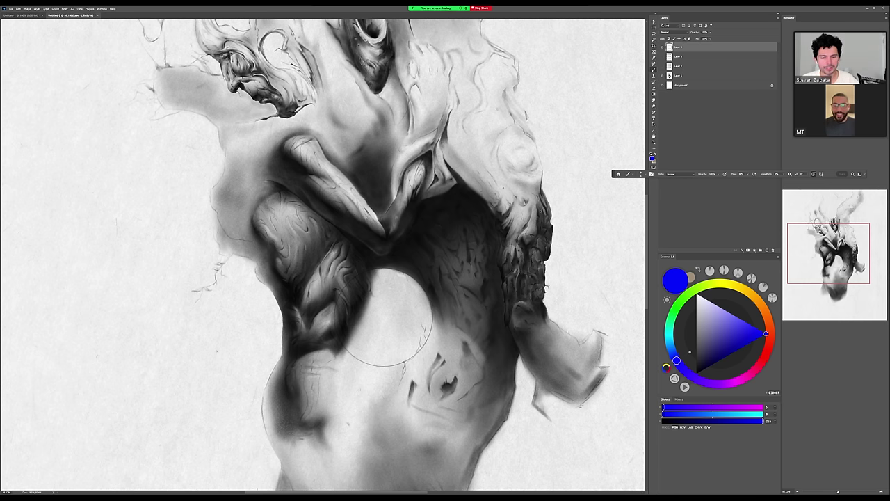
{"action": "mouse_move", "coordinate": [386, 317]}
{"action": "left_mouse_down"}
{"action": "mouse_move", "coordinate": [381, 369]}
{"action": "mouse_move", "coordinate": [393, 427]}
{"action": "left_mouse_up"}
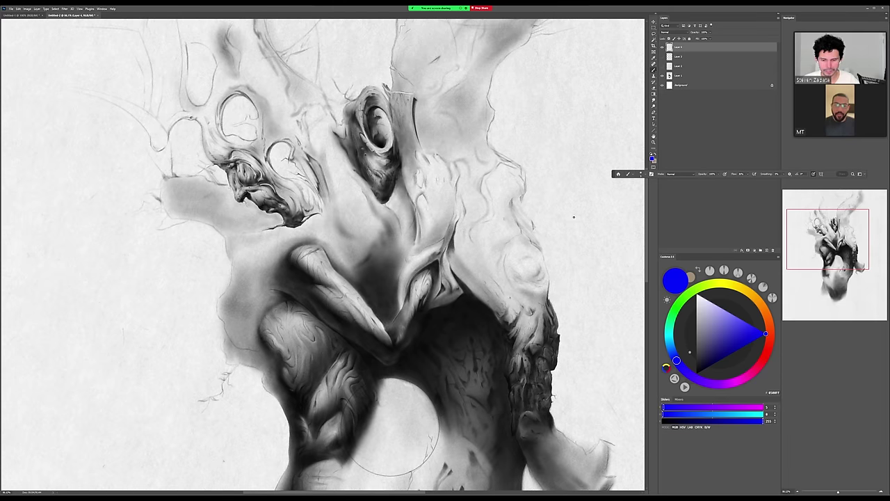
{"action": "left_click_drag", "start_coordinate": [394, 425], "coordinate": [394, 330]}
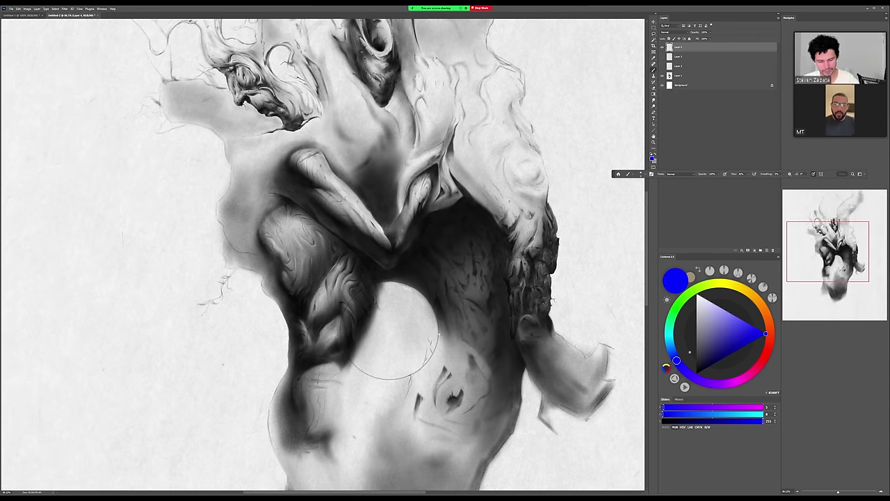
{"action": "mouse_move", "coordinate": [340, 320]}
{"action": "left_mouse_down"}
{"action": "mouse_move", "coordinate": [422, 382]}
{"action": "mouse_move", "coordinate": [383, 387]}
{"action": "mouse_move", "coordinate": [427, 386]}
{"action": "left_mouse_up"}
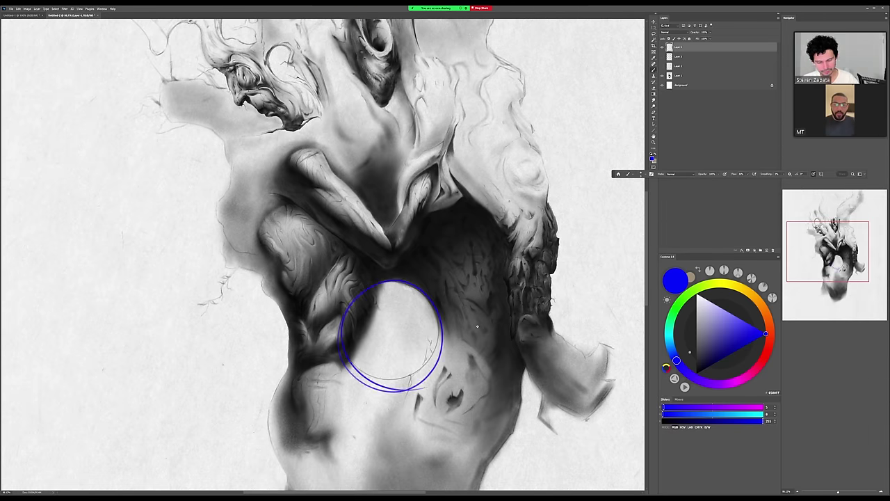
{"action": "key", "text": "ctrl+z"}
Set the brush colour to a dark red.
{"action": "key", "text": "z"}
{"action": "left_click_drag", "start_coordinate": [502, 282], "coordinate": [450, 282]}
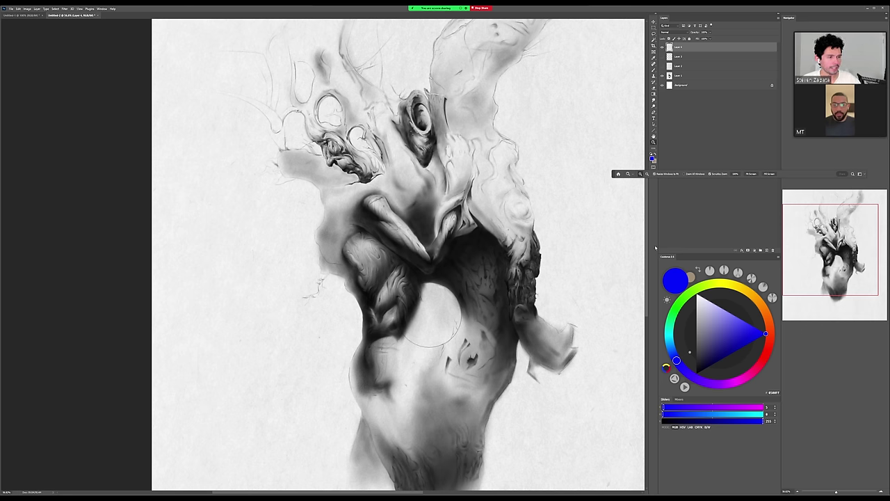
{"action": "left_click_drag", "start_coordinate": [850, 30], "coordinate": [848, 30]}
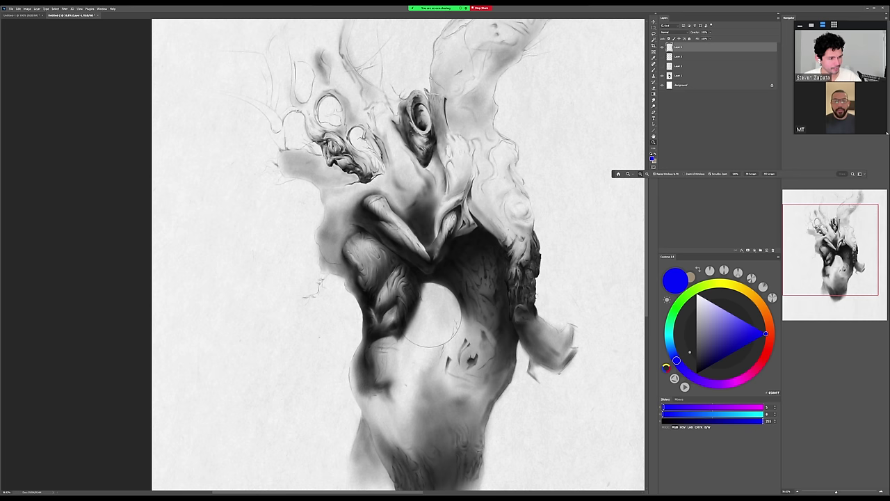
{"action": "key", "text": "ctrl+0"}
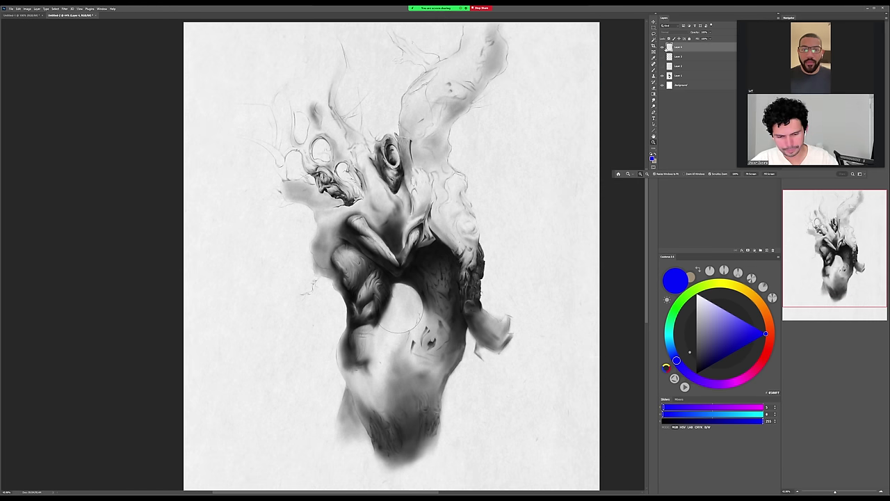
{"action": "left_click", "coordinate": [765, 356]}
{"action": "left_click", "coordinate": [748, 342]}
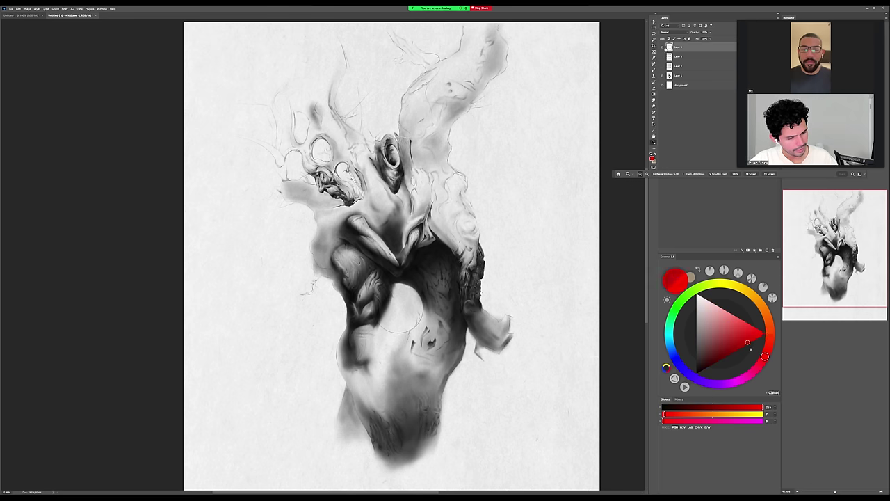
{"action": "left_click_drag", "start_coordinate": [527, 281], "coordinate": [528, 306]}
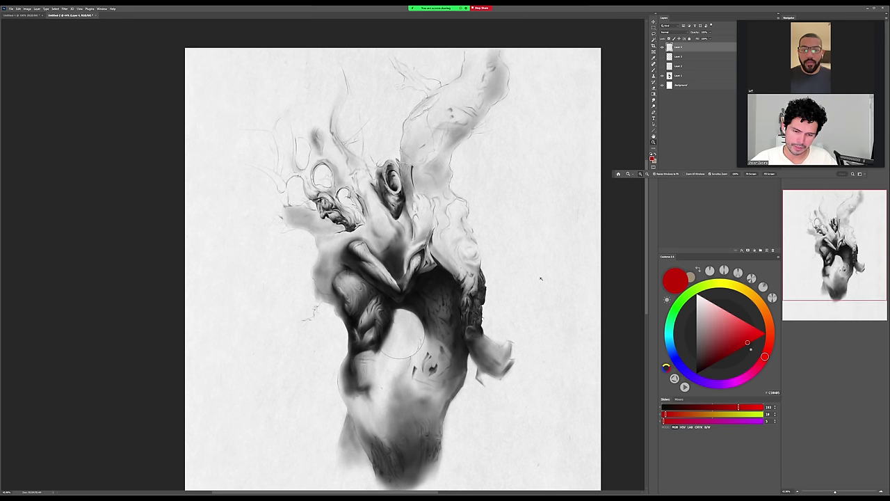
{"action": "key", "text": "v"}
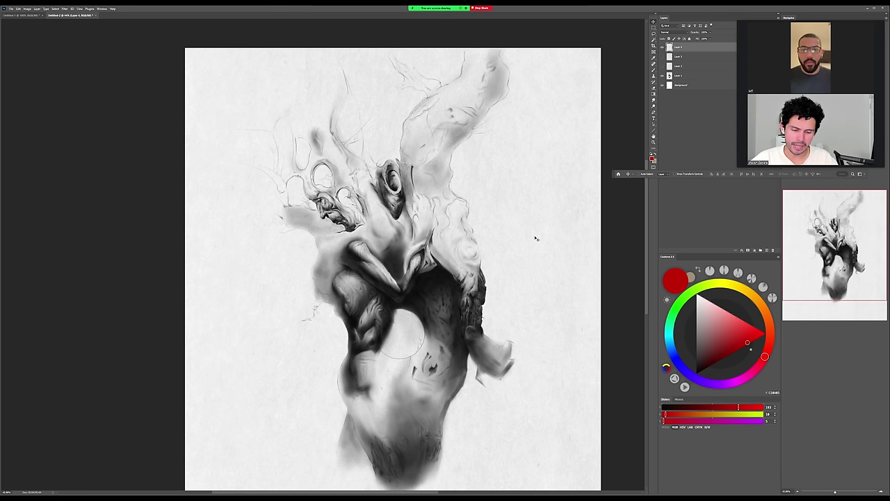
{"action": "scroll", "coordinate": [539, 222], "scroll_direction": "down", "scroll_amount": 2}
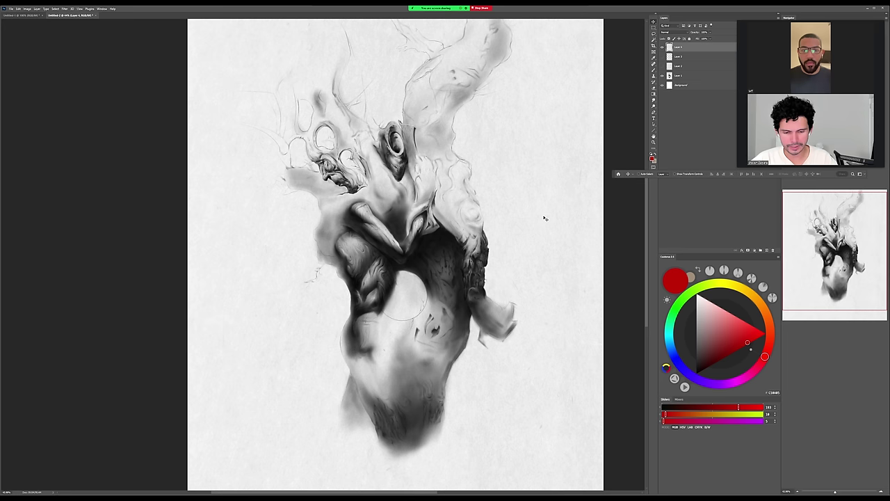
Set the brush colour to dark grey #2A2A2A and sketch two side contours and a lower arc on the blank paper beside the figure.
{"action": "key", "text": "b"}
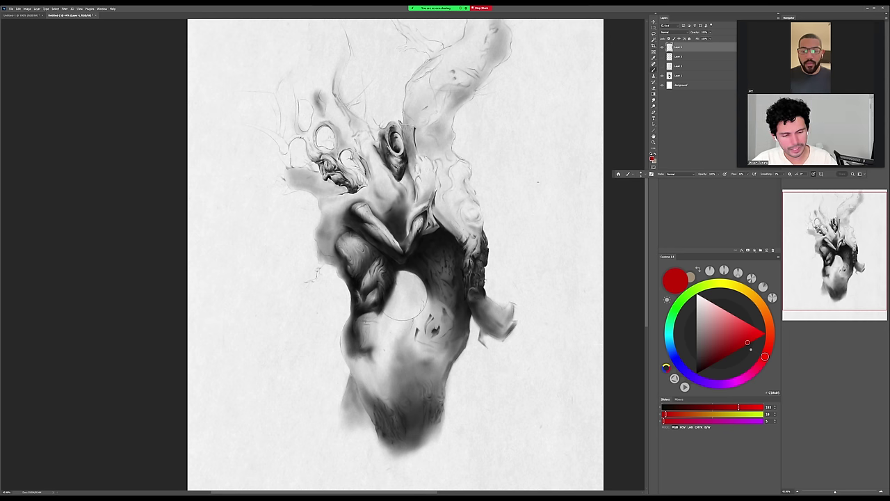
{"action": "left_click_drag", "start_coordinate": [702, 363], "coordinate": [696, 360]}
{"action": "key", "text": "z"}
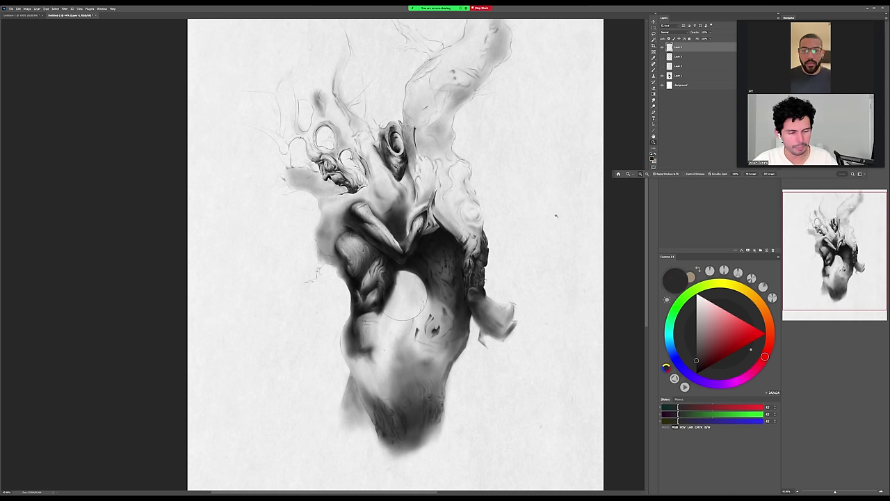
{"action": "left_click_drag", "start_coordinate": [556, 215], "coordinate": [543, 245]}
{"action": "key", "text": "b"}
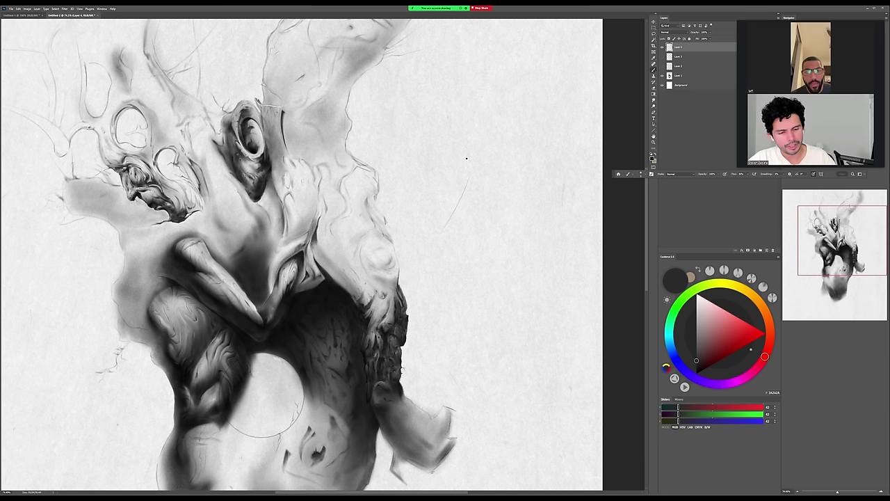
{"action": "mouse_move", "coordinate": [478, 143]}
{"action": "left_mouse_down"}
{"action": "mouse_move", "coordinate": [445, 222]}
{"action": "mouse_move", "coordinate": [445, 214]}
{"action": "left_mouse_up"}
{"action": "mouse_move", "coordinate": [556, 148]}
{"action": "left_mouse_down"}
{"action": "mouse_move", "coordinate": [558, 192]}
{"action": "mouse_move", "coordinate": [543, 252]}
{"action": "mouse_move", "coordinate": [550, 231]}
{"action": "left_mouse_up"}
{"action": "left_click_drag", "start_coordinate": [456, 205], "coordinate": [405, 251]}
{"action": "mouse_move", "coordinate": [549, 233]}
{"action": "left_mouse_down"}
{"action": "mouse_move", "coordinate": [555, 254]}
{"action": "mouse_move", "coordinate": [586, 269]}
{"action": "left_mouse_up"}
{"action": "mouse_move", "coordinate": [513, 243]}
{"action": "left_mouse_down"}
{"action": "mouse_move", "coordinate": [574, 244]}
{"action": "mouse_move", "coordinate": [560, 277]}
{"action": "left_mouse_up"}
{"action": "scroll", "coordinate": [538, 228], "scroll_direction": "up", "scroll_amount": 2}
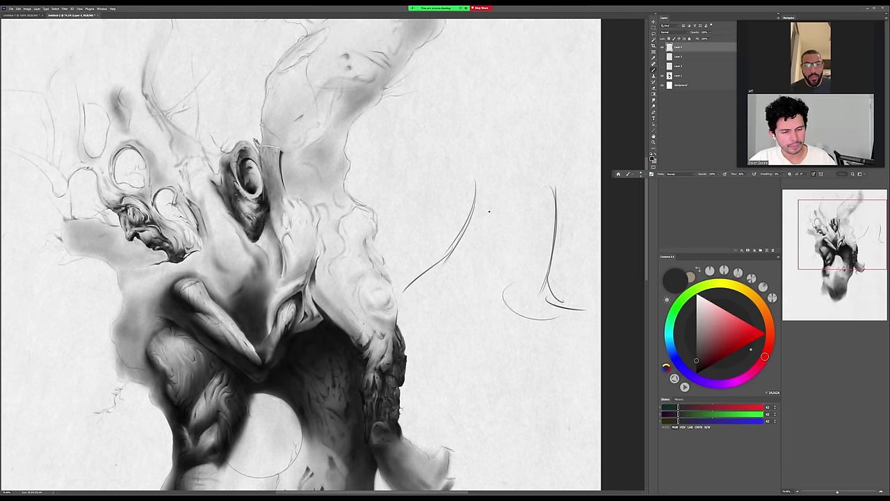
Curve the side sketch's left contour back upward and add a sloping line above it.
{"action": "mouse_move", "coordinate": [449, 240]}
{"action": "left_mouse_down"}
{"action": "mouse_move", "coordinate": [466, 184]}
{"action": "mouse_move", "coordinate": [397, 144]}
{"action": "left_mouse_up"}
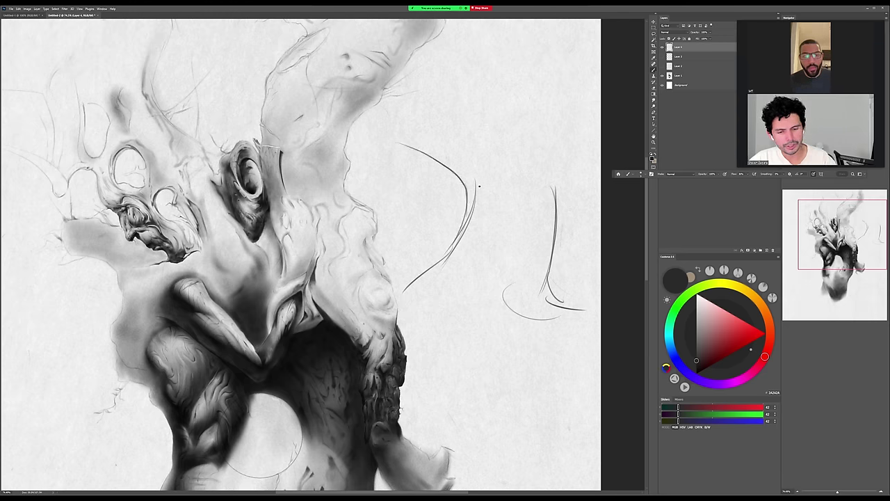
{"action": "mouse_move", "coordinate": [422, 104]}
{"action": "left_mouse_down"}
{"action": "mouse_move", "coordinate": [474, 150]}
{"action": "mouse_move", "coordinate": [456, 122]}
{"action": "left_mouse_up"}
{"action": "left_click_drag", "start_coordinate": [414, 198], "coordinate": [427, 232]}
Try a large circle over the pale branch-like form rising above the figure.
{"action": "mouse_move", "coordinate": [392, 73]}
{"action": "left_mouse_down"}
{"action": "mouse_move", "coordinate": [348, 51]}
{"action": "mouse_move", "coordinate": [377, 81]}
{"action": "mouse_move", "coordinate": [359, 217]}
{"action": "left_mouse_up"}
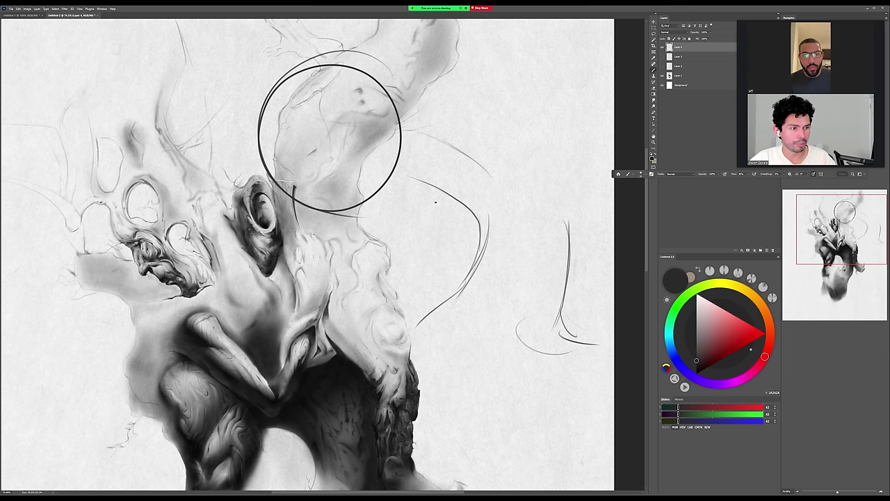
{"action": "key", "text": "ctrl+z"}
Sketch a mirrored sloping line and shoulder curve on the side sketch's right half, and reinforce the matching lines on the left.
{"action": "mouse_move", "coordinate": [442, 131]}
{"action": "left_mouse_down"}
{"action": "mouse_move", "coordinate": [502, 178]}
{"action": "mouse_move", "coordinate": [582, 136]}
{"action": "left_mouse_up"}
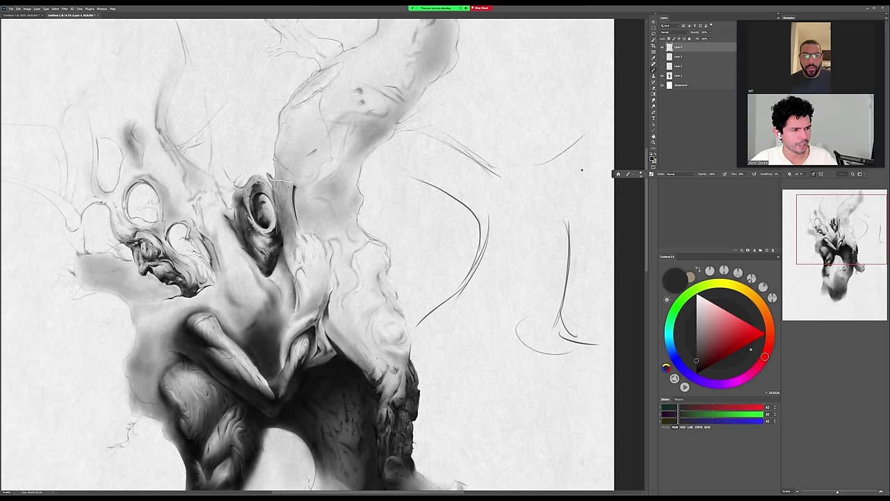
{"action": "left_click_drag", "start_coordinate": [568, 234], "coordinate": [614, 197]}
{"action": "left_click_drag", "start_coordinate": [530, 167], "coordinate": [596, 126]}
{"action": "left_click_drag", "start_coordinate": [569, 228], "coordinate": [613, 195]}
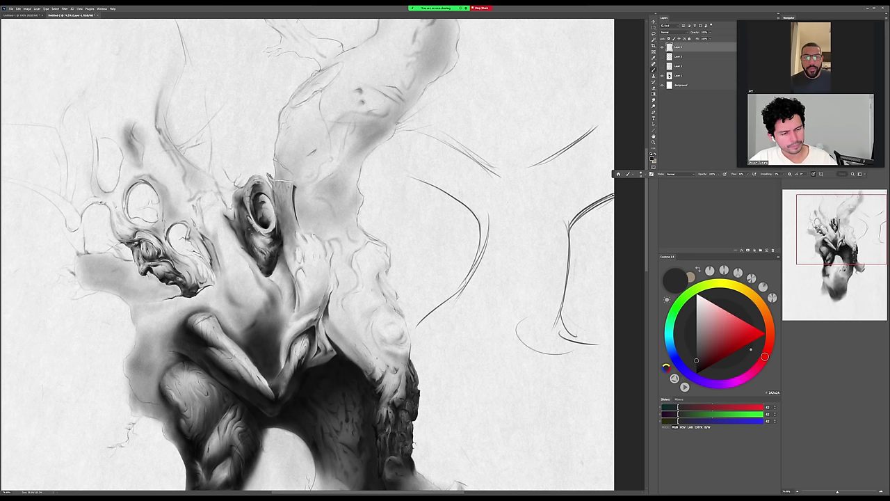
{"action": "left_click_drag", "start_coordinate": [498, 169], "coordinate": [421, 129]}
{"action": "left_click_drag", "start_coordinate": [475, 226], "coordinate": [422, 185]}
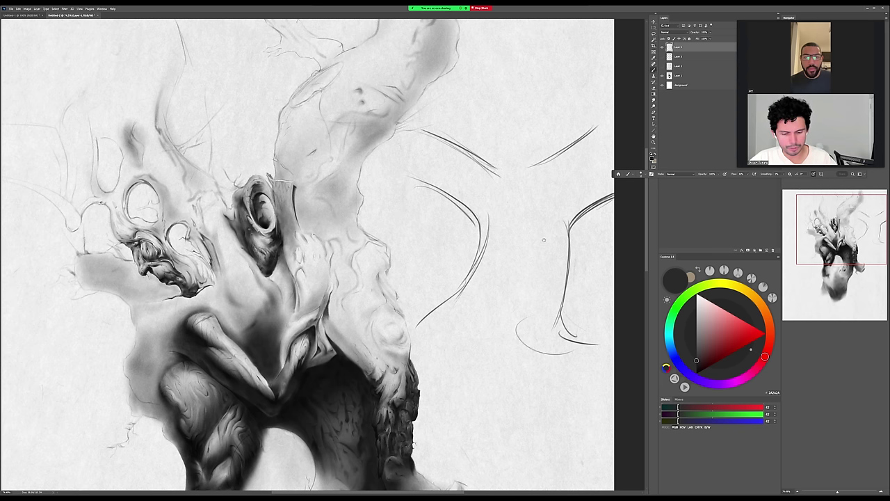
{"action": "left_click_drag", "start_coordinate": [544, 238], "coordinate": [549, 218]}
{"action": "left_click_drag", "start_coordinate": [482, 200], "coordinate": [434, 165]}
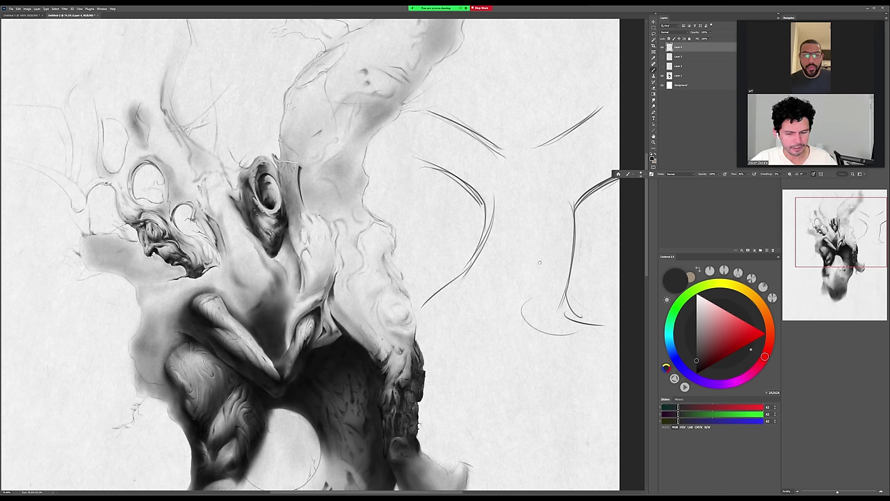
{"action": "left_click_drag", "start_coordinate": [539, 262], "coordinate": [561, 225]}
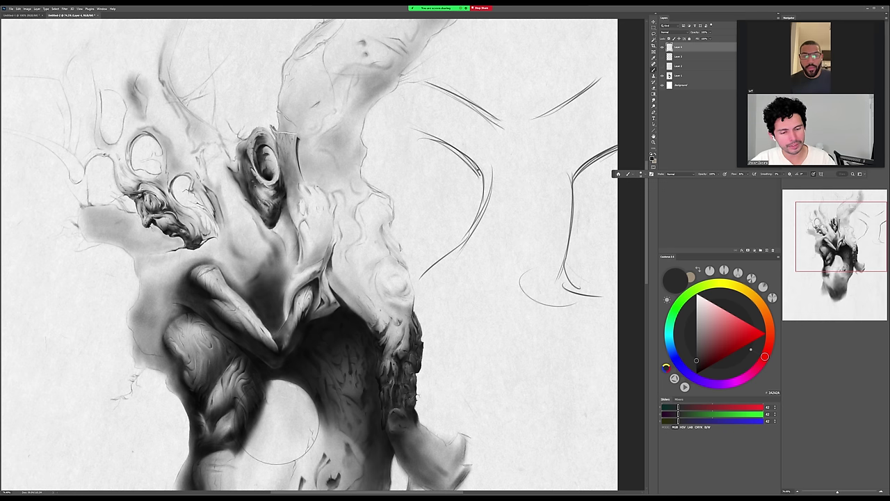
Try reshaping the side sketch's left contour into an inward notch with short horizontal lines at both ends.
{"action": "mouse_move", "coordinate": [480, 184]}
{"action": "left_mouse_down"}
{"action": "mouse_move", "coordinate": [465, 233]}
{"action": "mouse_move", "coordinate": [468, 224]}
{"action": "left_mouse_up"}
{"action": "mouse_move", "coordinate": [484, 185]}
{"action": "left_mouse_down"}
{"action": "mouse_move", "coordinate": [516, 175]}
{"action": "mouse_move", "coordinate": [522, 183]}
{"action": "left_mouse_up"}
{"action": "mouse_move", "coordinate": [486, 190]}
{"action": "left_mouse_down"}
{"action": "mouse_move", "coordinate": [510, 185]}
{"action": "mouse_move", "coordinate": [484, 202]}
{"action": "mouse_move", "coordinate": [490, 182]}
{"action": "mouse_move", "coordinate": [511, 190]}
{"action": "mouse_move", "coordinate": [464, 217]}
{"action": "left_mouse_up"}
{"action": "key", "text": "e"}
{"action": "key", "text": "b"}
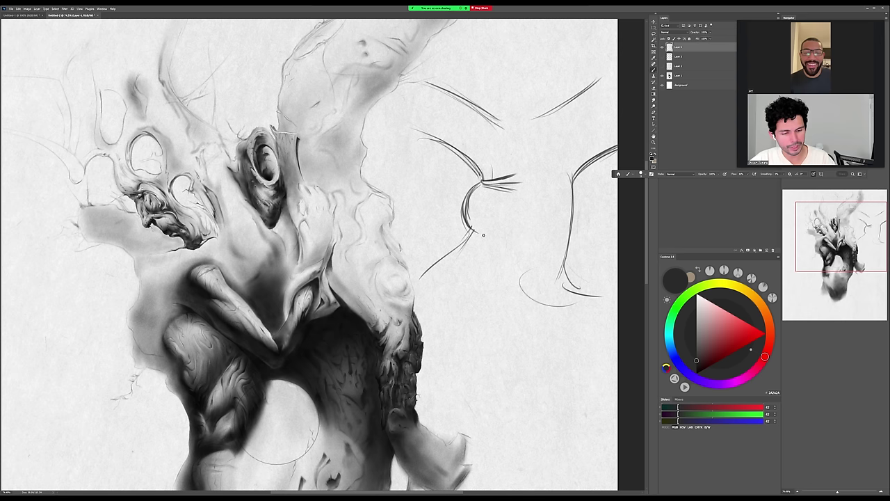
{"action": "left_click_drag", "start_coordinate": [500, 239], "coordinate": [468, 234]}
Trim the short horizontal lines and erase the notch from the side sketch's left contour.
{"action": "key", "text": "e"}
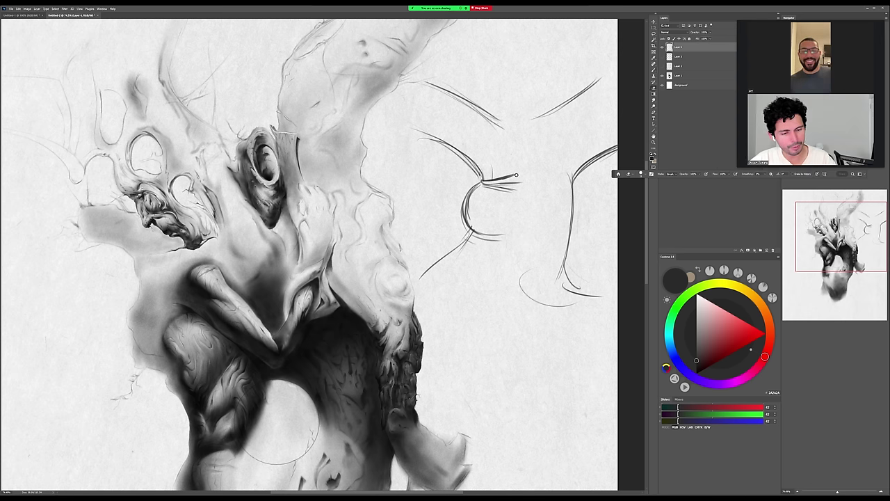
{"action": "left_click_drag", "start_coordinate": [514, 187], "coordinate": [507, 182]}
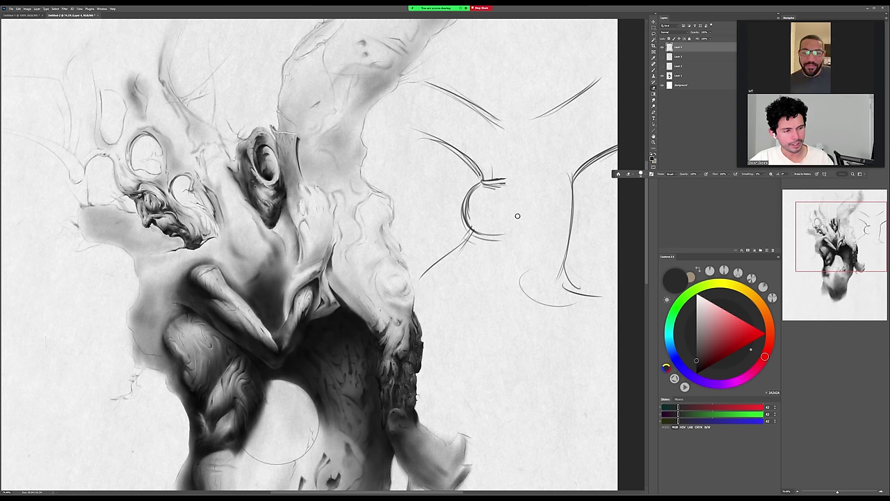
{"action": "key", "text": "b"}
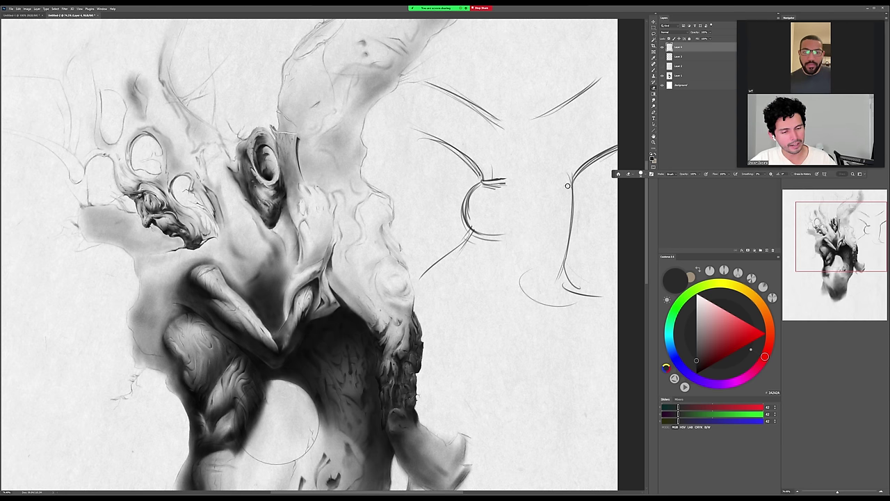
{"action": "key", "text": "e"}
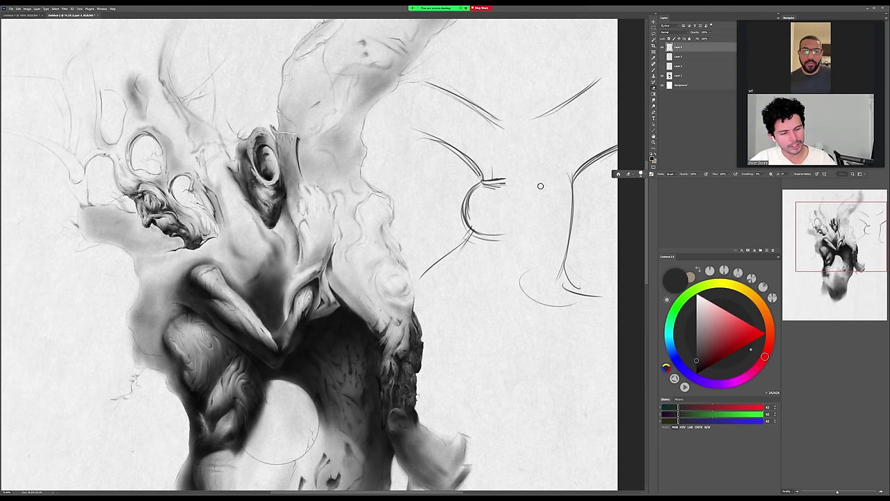
{"action": "mouse_move", "coordinate": [506, 182]}
{"action": "left_mouse_down"}
{"action": "mouse_move", "coordinate": [490, 247]}
{"action": "mouse_move", "coordinate": [479, 217]}
{"action": "mouse_move", "coordinate": [454, 228]}
{"action": "left_mouse_up"}
Redraw the left contour of the side sketch, add a faint oval between the contours, and darken the right-hand lines.
{"action": "key", "text": "b"}
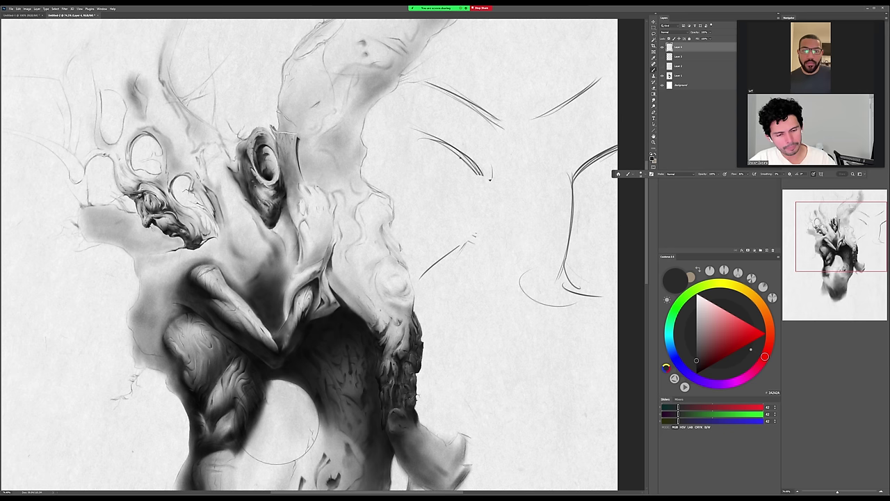
{"action": "left_click_drag", "start_coordinate": [471, 178], "coordinate": [456, 243]}
{"action": "left_click_drag", "start_coordinate": [473, 198], "coordinate": [442, 261]}
{"action": "mouse_move", "coordinate": [535, 164]}
{"action": "left_mouse_down"}
{"action": "mouse_move", "coordinate": [499, 176]}
{"action": "mouse_move", "coordinate": [553, 199]}
{"action": "mouse_move", "coordinate": [545, 160]}
{"action": "left_mouse_up"}
{"action": "left_click_drag", "start_coordinate": [540, 117], "coordinate": [614, 72]}
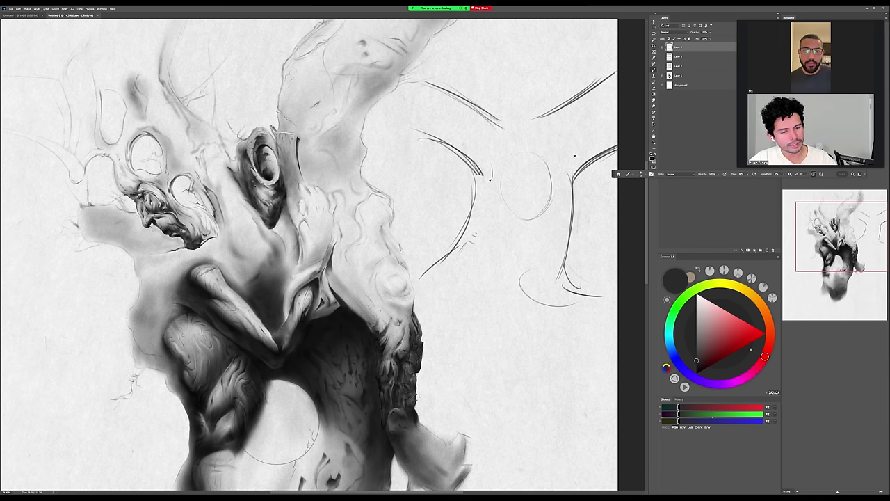
{"action": "left_click_drag", "start_coordinate": [616, 145], "coordinate": [572, 178]}
Sketch two short curved vertical lines above the sloping line on the left of the side sketch.
{"action": "left_click_drag", "start_coordinate": [463, 97], "coordinate": [452, 40]}
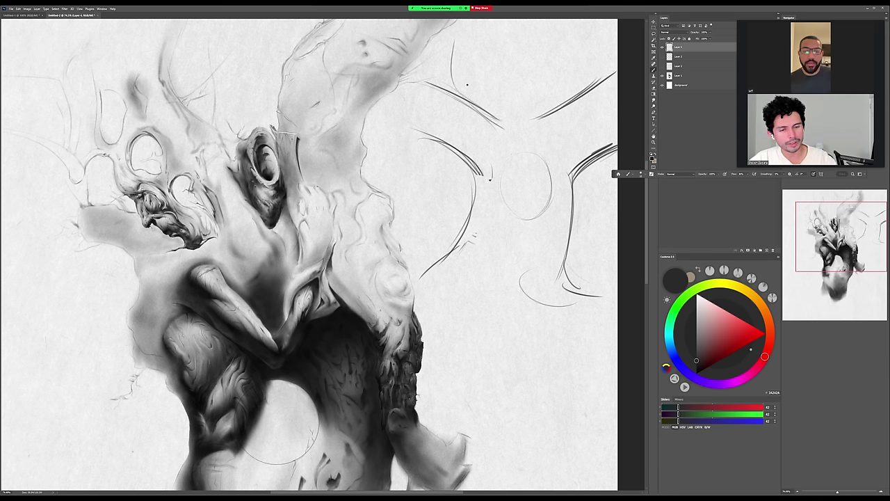
{"action": "mouse_move", "coordinate": [451, 73]}
{"action": "left_mouse_down"}
{"action": "mouse_move", "coordinate": [461, 91]}
{"action": "mouse_move", "coordinate": [495, 50]}
{"action": "left_mouse_up"}
{"action": "left_click_drag", "start_coordinate": [496, 82], "coordinate": [493, 46]}
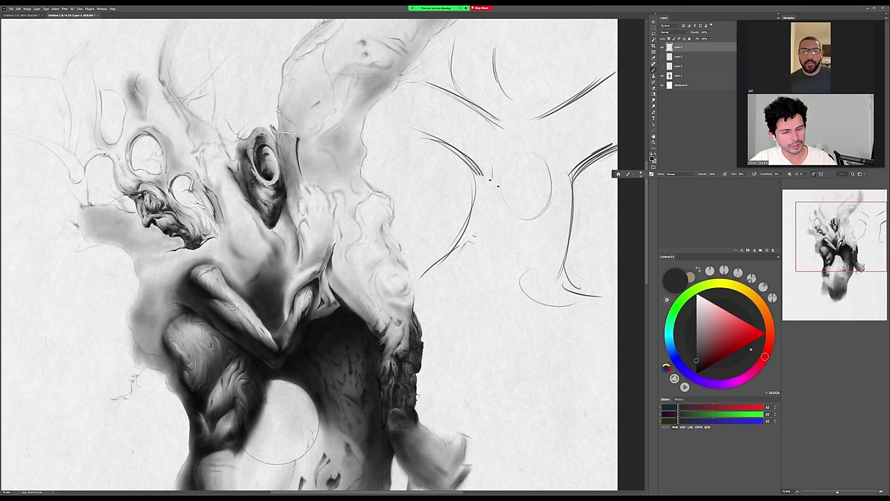
Darken and shade the lower edge of the central oval and add short shading strokes at the corners of both side contours.
{"action": "mouse_move", "coordinate": [498, 185]}
{"action": "left_mouse_down"}
{"action": "mouse_move", "coordinate": [524, 221]}
{"action": "mouse_move", "coordinate": [511, 205]}
{"action": "mouse_move", "coordinate": [553, 200]}
{"action": "left_mouse_up"}
{"action": "left_click_drag", "start_coordinate": [519, 224], "coordinate": [552, 194]}
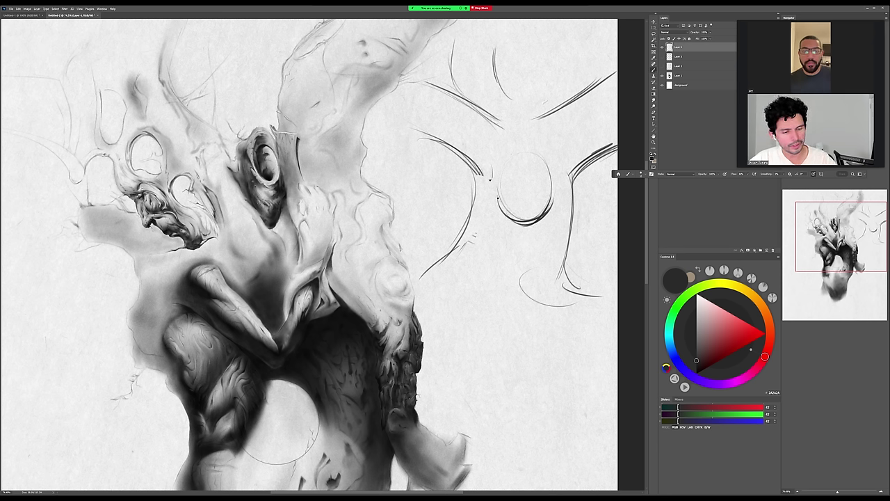
{"action": "mouse_move", "coordinate": [498, 192]}
{"action": "left_mouse_down"}
{"action": "mouse_move", "coordinate": [542, 203]}
{"action": "mouse_move", "coordinate": [518, 218]}
{"action": "mouse_move", "coordinate": [552, 190]}
{"action": "mouse_move", "coordinate": [505, 206]}
{"action": "mouse_move", "coordinate": [526, 224]}
{"action": "mouse_move", "coordinate": [553, 192]}
{"action": "left_mouse_up"}
{"action": "mouse_move", "coordinate": [553, 158]}
{"action": "left_mouse_down"}
{"action": "mouse_move", "coordinate": [581, 171]}
{"action": "mouse_move", "coordinate": [563, 180]}
{"action": "left_mouse_up"}
{"action": "left_click_drag", "start_coordinate": [556, 164], "coordinate": [566, 180]}
{"action": "mouse_move", "coordinate": [477, 172]}
{"action": "left_mouse_down"}
{"action": "mouse_move", "coordinate": [507, 155]}
{"action": "mouse_move", "coordinate": [486, 184]}
{"action": "mouse_move", "coordinate": [520, 201]}
{"action": "mouse_move", "coordinate": [501, 180]}
{"action": "mouse_move", "coordinate": [527, 215]}
{"action": "left_mouse_up"}
Switch the colour to black and erase the hook and arc at the foot of the side sketch's right contour.
{"action": "left_click", "coordinate": [765, 334]}
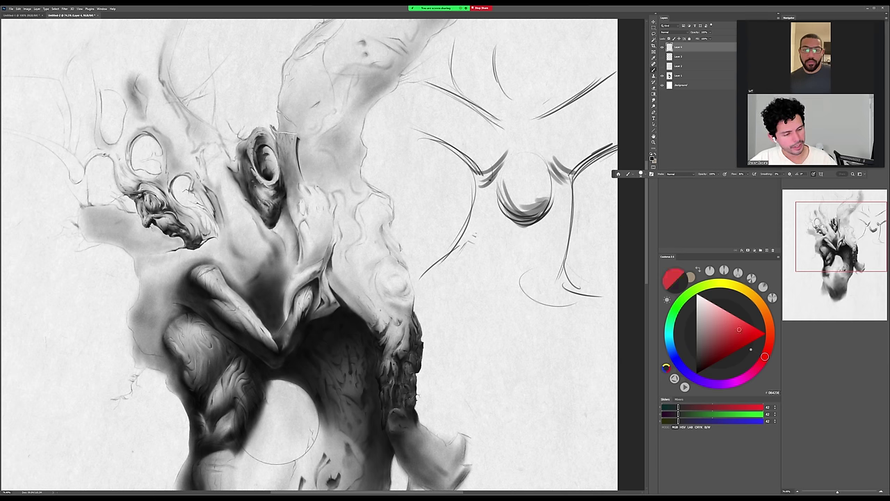
{"action": "mouse_move", "coordinate": [422, 111]}
{"action": "left_mouse_down"}
{"action": "mouse_move", "coordinate": [499, 146]}
{"action": "mouse_move", "coordinate": [557, 157]}
{"action": "mouse_move", "coordinate": [612, 100]}
{"action": "left_mouse_up"}
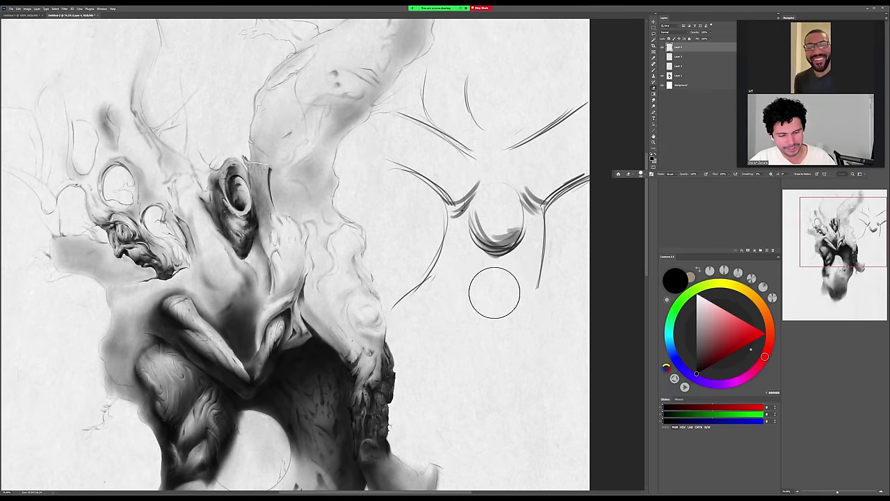
{"action": "scroll", "coordinate": [591, 275], "scroll_direction": "up", "scroll_amount": 2}
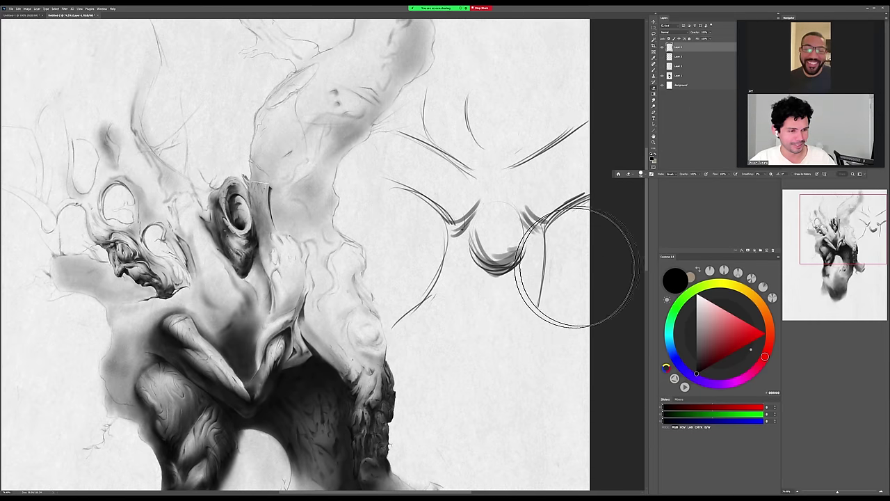
Erase the entire side sketch beside the figure's raised trunk.
{"action": "mouse_move", "coordinate": [388, 299]}
{"action": "left_mouse_down"}
{"action": "mouse_move", "coordinate": [502, 259]}
{"action": "mouse_move", "coordinate": [523, 260]}
{"action": "mouse_move", "coordinate": [451, 164]}
{"action": "mouse_move", "coordinate": [488, 132]}
{"action": "mouse_move", "coordinate": [568, 172]}
{"action": "left_mouse_up"}
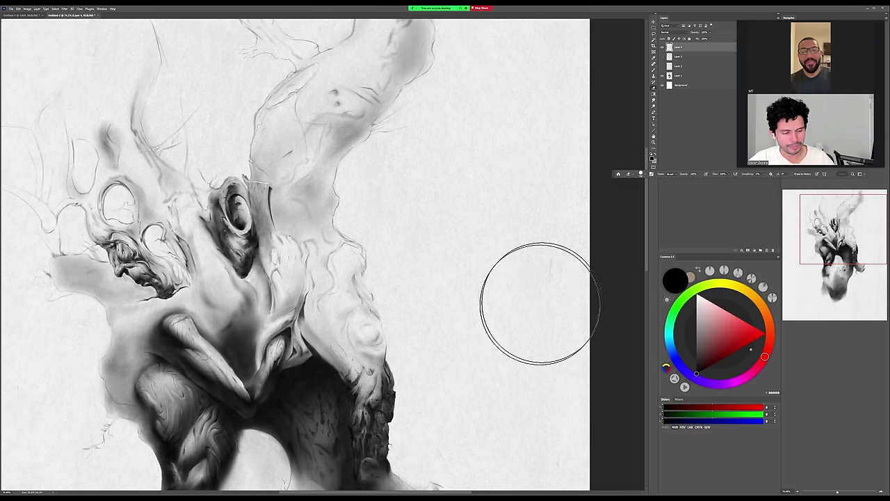
{"action": "mouse_move", "coordinate": [537, 320]}
{"action": "left_mouse_down"}
{"action": "mouse_move", "coordinate": [546, 291]}
{"action": "mouse_move", "coordinate": [543, 310]}
{"action": "mouse_move", "coordinate": [585, 276]}
{"action": "left_mouse_up"}
{"action": "key", "text": "z"}
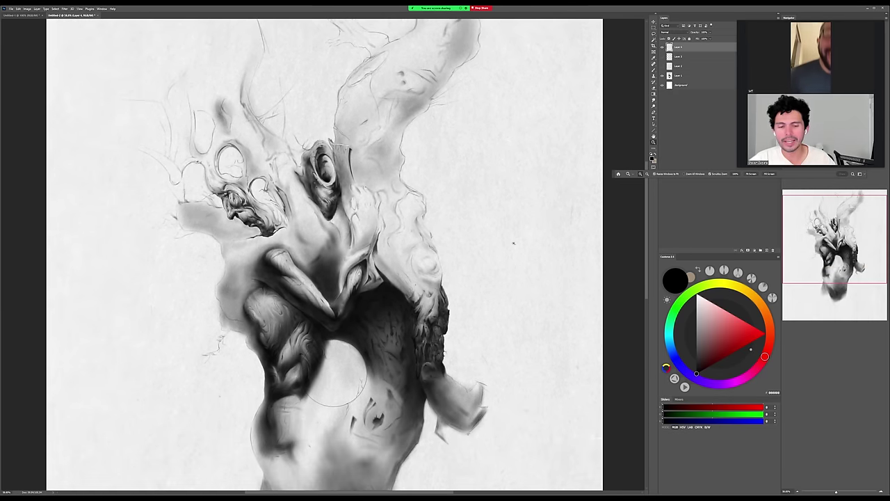
{"action": "mouse_move", "coordinate": [518, 246]}
{"action": "left_mouse_down"}
{"action": "mouse_move", "coordinate": [542, 257]}
{"action": "mouse_move", "coordinate": [540, 265]}
{"action": "left_mouse_up"}
{"action": "key", "text": "b"}
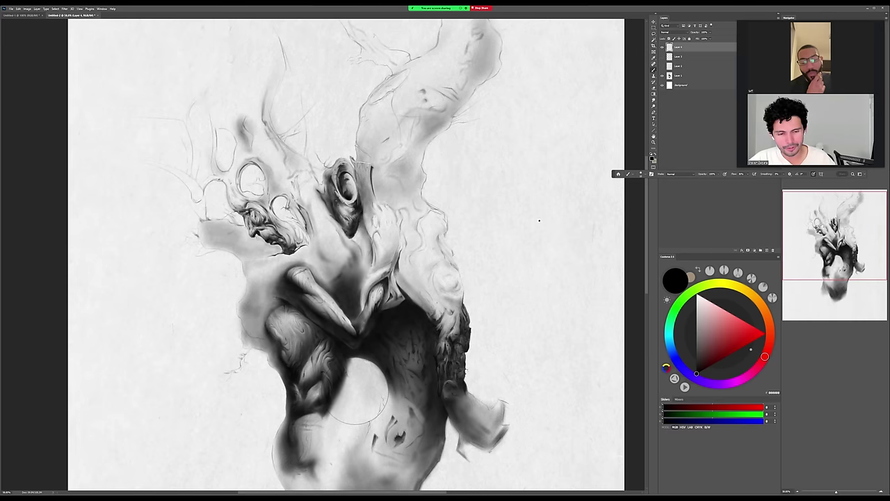
{"action": "mouse_move", "coordinate": [485, 328]}
{"action": "left_mouse_down"}
{"action": "mouse_move", "coordinate": [500, 316]}
{"action": "mouse_move", "coordinate": [528, 225]}
{"action": "mouse_move", "coordinate": [527, 288]}
{"action": "left_mouse_up"}
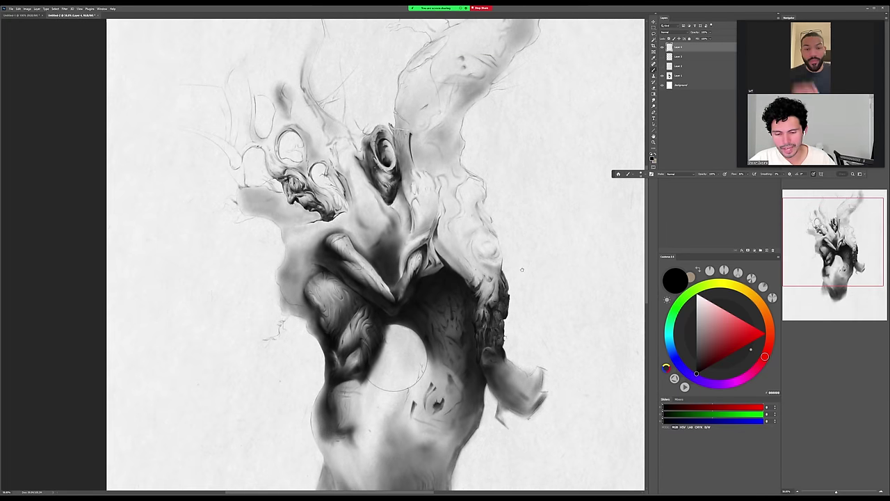
{"action": "mouse_move", "coordinate": [281, 256]}
{"action": "left_mouse_down"}
{"action": "mouse_move", "coordinate": [275, 307]}
{"action": "mouse_move", "coordinate": [300, 323]}
{"action": "left_mouse_up"}
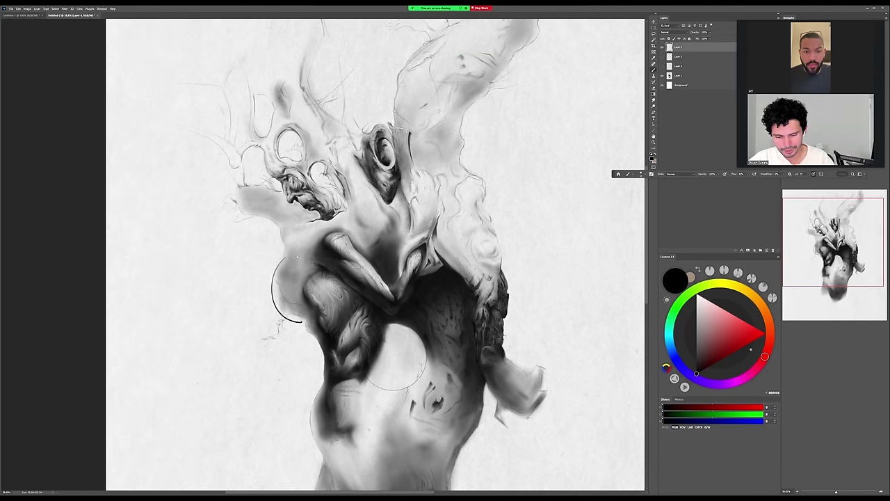
{"action": "left_click_drag", "start_coordinate": [287, 255], "coordinate": [311, 330]}
{"action": "key", "text": "ctrl+z"}
{"action": "key", "text": "ctrl+z"}
Outline both sides of the figure's raised trunk with flowing contour lines and add an arc over the shoulder below.
{"action": "mouse_move", "coordinate": [413, 118]}
{"action": "left_mouse_down"}
{"action": "mouse_move", "coordinate": [399, 160]}
{"action": "mouse_move", "coordinate": [416, 86]}
{"action": "mouse_move", "coordinate": [476, 34]}
{"action": "left_mouse_up"}
{"action": "mouse_move", "coordinate": [529, 60]}
{"action": "left_mouse_down"}
{"action": "mouse_move", "coordinate": [463, 213]}
{"action": "mouse_move", "coordinate": [490, 281]}
{"action": "left_mouse_up"}
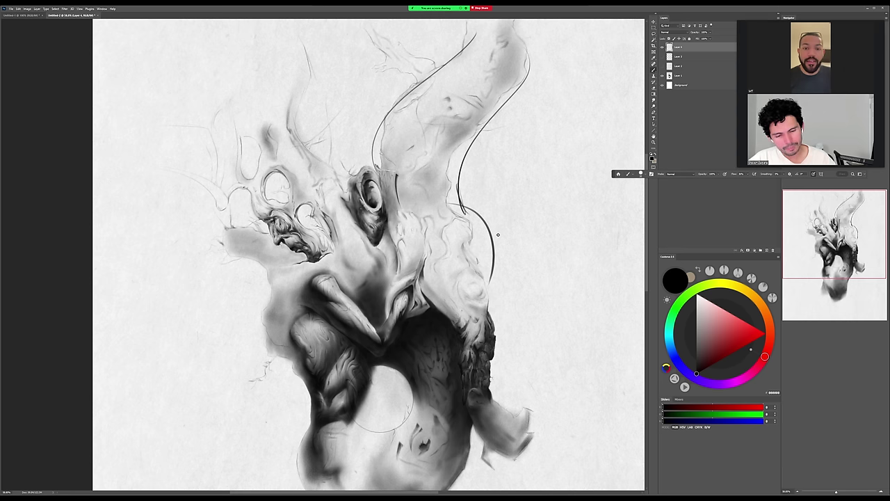
{"action": "key", "text": "ctrl+z"}
{"action": "left_click_drag", "start_coordinate": [459, 203], "coordinate": [487, 258]}
{"action": "key", "text": "ctrl+z"}
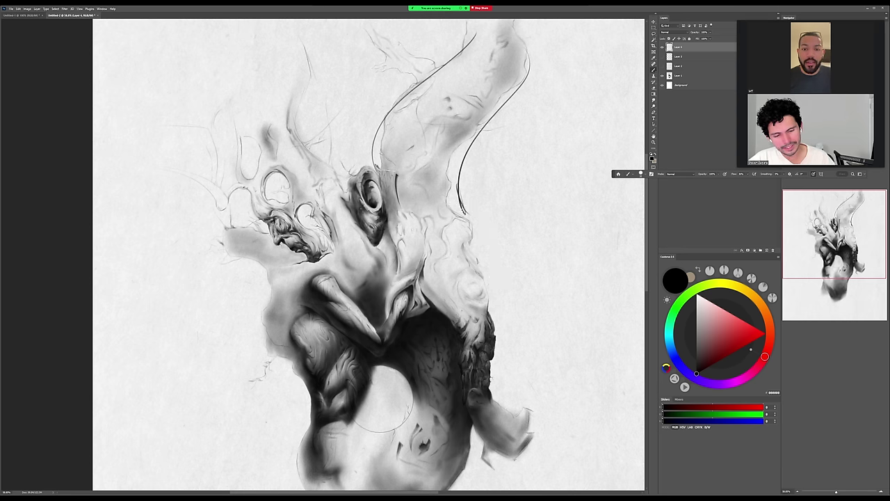
{"action": "left_click_drag", "start_coordinate": [460, 202], "coordinate": [489, 274]}
{"action": "key", "text": "e"}
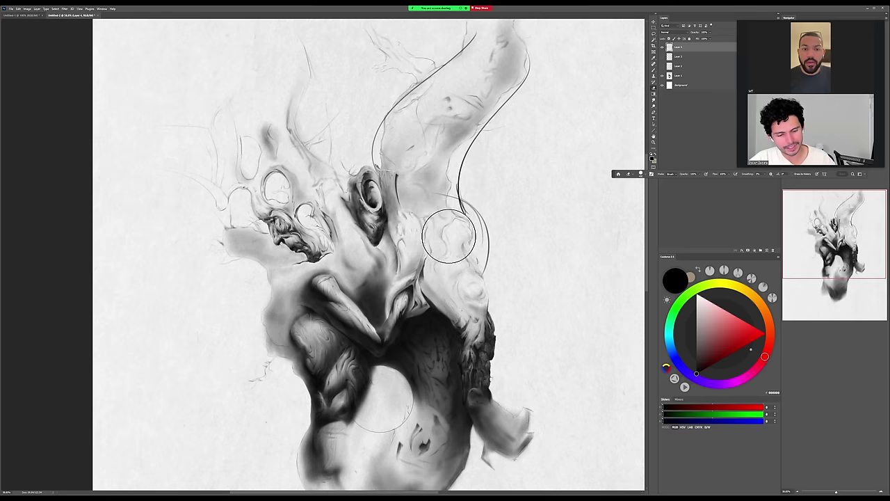
{"action": "left_click_drag", "start_coordinate": [545, 238], "coordinate": [546, 230]}
{"action": "key", "text": "b"}
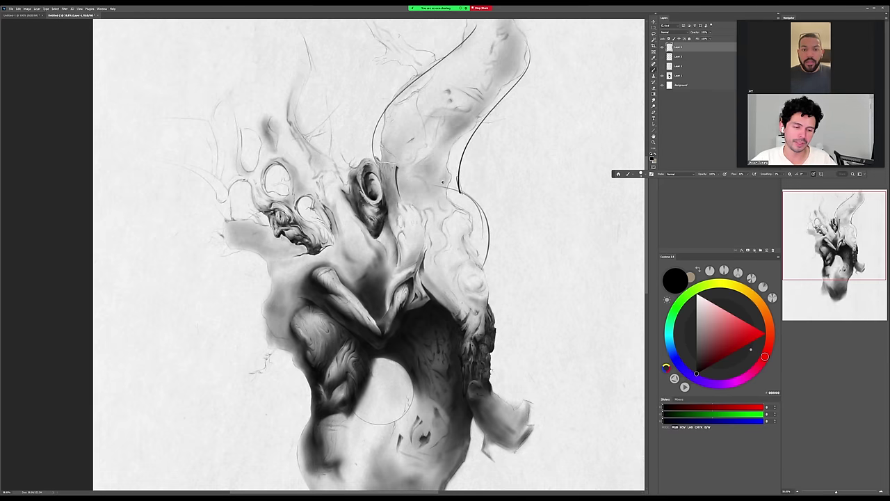
Reinforce the shoulder arc with extra curved strokes and add short hatching where the raised trunk meets the shoulder.
{"action": "left_click_drag", "start_coordinate": [442, 183], "coordinate": [492, 255]}
{"action": "left_click_drag", "start_coordinate": [475, 197], "coordinate": [487, 269]}
{"action": "left_click_drag", "start_coordinate": [514, 208], "coordinate": [512, 229]}
{"action": "left_click_drag", "start_coordinate": [420, 196], "coordinate": [454, 209]}
{"action": "left_click_drag", "start_coordinate": [421, 193], "coordinate": [450, 201]}
{"action": "left_click_drag", "start_coordinate": [439, 188], "coordinate": [456, 196]}
Enlarge the eraser and erase the contour lines and hatching around the raised trunk and shoulder.
{"action": "scroll", "coordinate": [564, 222], "scroll_direction": "down", "scroll_amount": 2}
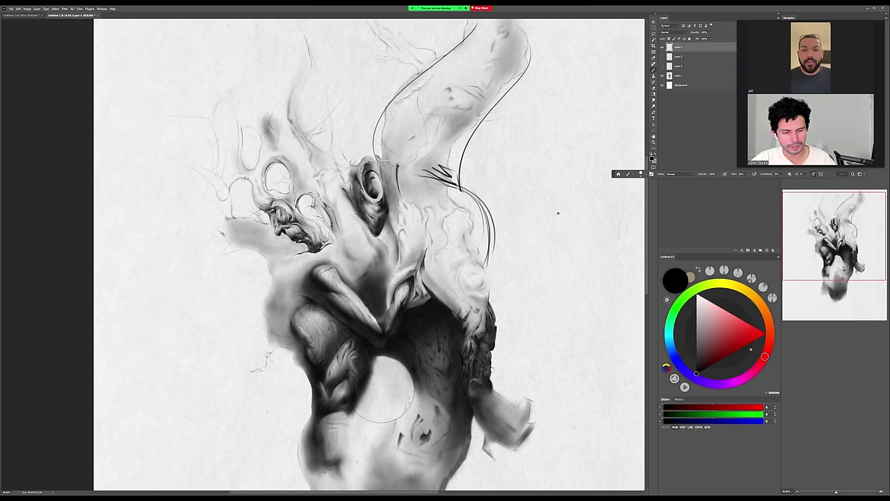
{"action": "key", "text": "e"}
{"action": "key", "text": "bracketright"}
{"action": "key", "text": "bracketright"}
{"action": "key", "text": "bracketright"}
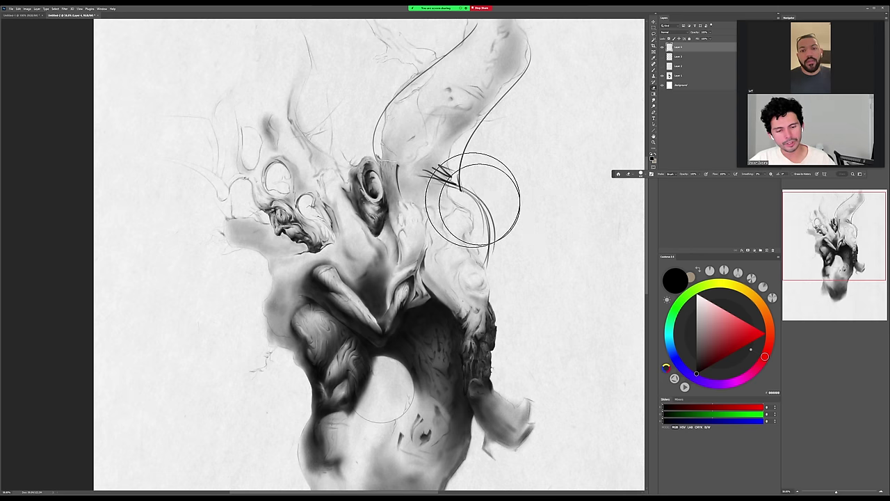
{"action": "mouse_move", "coordinate": [471, 199]}
{"action": "left_mouse_down"}
{"action": "mouse_move", "coordinate": [486, 65]}
{"action": "mouse_move", "coordinate": [521, 98]}
{"action": "left_mouse_up"}
{"action": "left_click_drag", "start_coordinate": [539, 264], "coordinate": [523, 260]}
{"action": "key", "text": "b"}
{"action": "left_click_drag", "start_coordinate": [448, 262], "coordinate": [524, 174]}
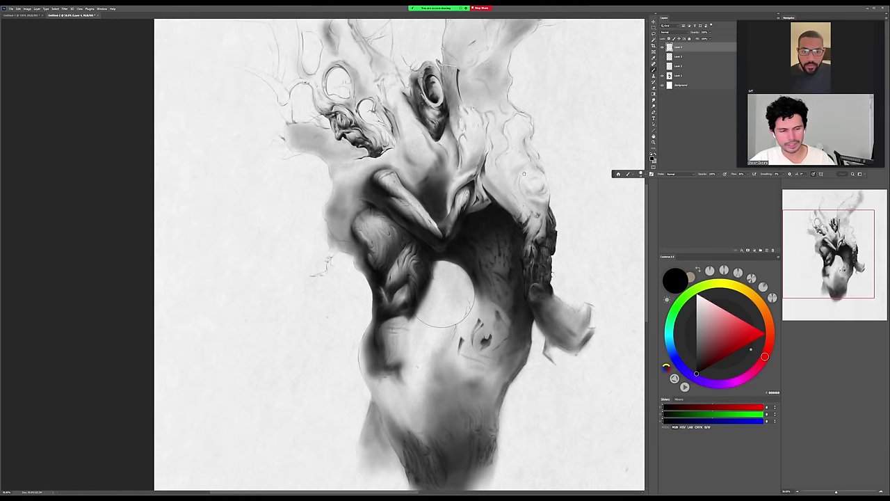
{"action": "left_click_drag", "start_coordinate": [411, 353], "coordinate": [450, 334]}
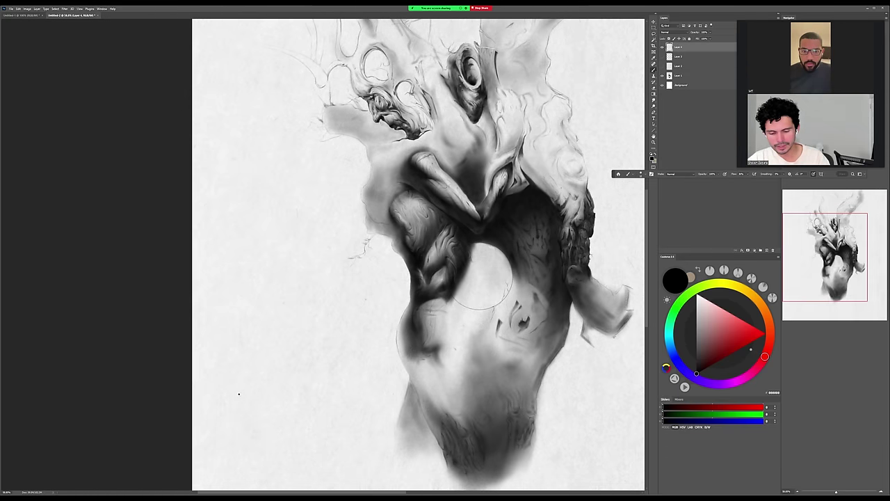
{"action": "left_click_drag", "start_coordinate": [236, 392], "coordinate": [249, 339]}
{"action": "key", "text": "ctrl+z"}
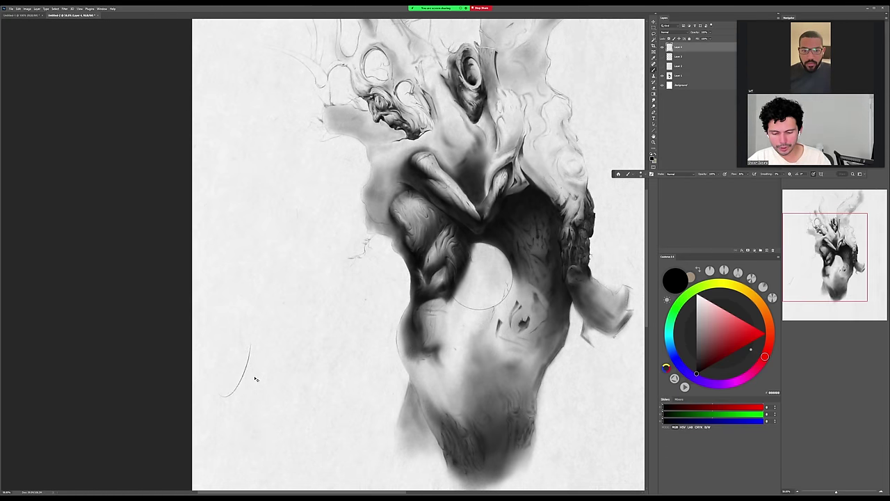
{"action": "key", "text": "ctrl+z"}
Sketch a simple tree beside the figure, with two upright trunk lines flaring at the base and a branch on each side.
{"action": "left_click_drag", "start_coordinate": [243, 381], "coordinate": [250, 278]}
{"action": "left_click_drag", "start_coordinate": [275, 379], "coordinate": [265, 269]}
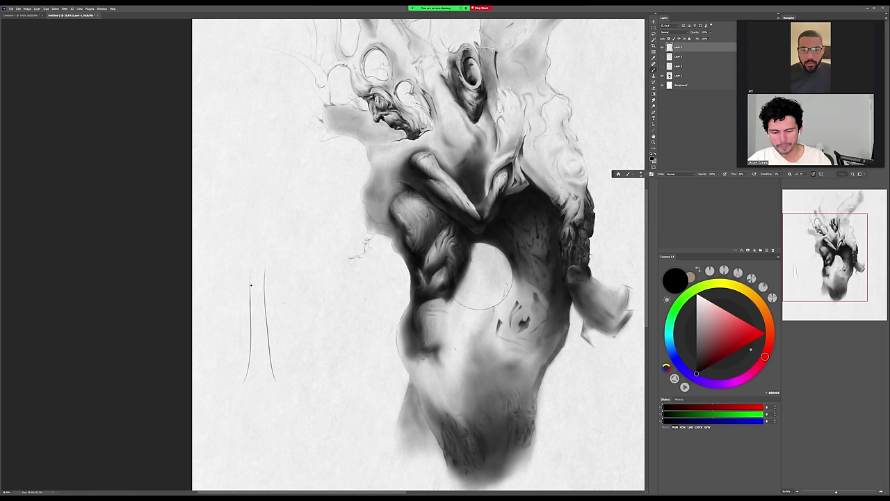
{"action": "mouse_move", "coordinate": [252, 299]}
{"action": "left_mouse_down"}
{"action": "mouse_move", "coordinate": [255, 262]}
{"action": "mouse_move", "coordinate": [328, 253]}
{"action": "left_mouse_up"}
{"action": "mouse_move", "coordinate": [265, 263]}
{"action": "left_mouse_down"}
{"action": "mouse_move", "coordinate": [347, 247]}
{"action": "mouse_move", "coordinate": [263, 185]}
{"action": "mouse_move", "coordinate": [253, 226]}
{"action": "mouse_move", "coordinate": [206, 214]}
{"action": "left_mouse_up"}
{"action": "left_click_drag", "start_coordinate": [246, 242], "coordinate": [201, 206]}
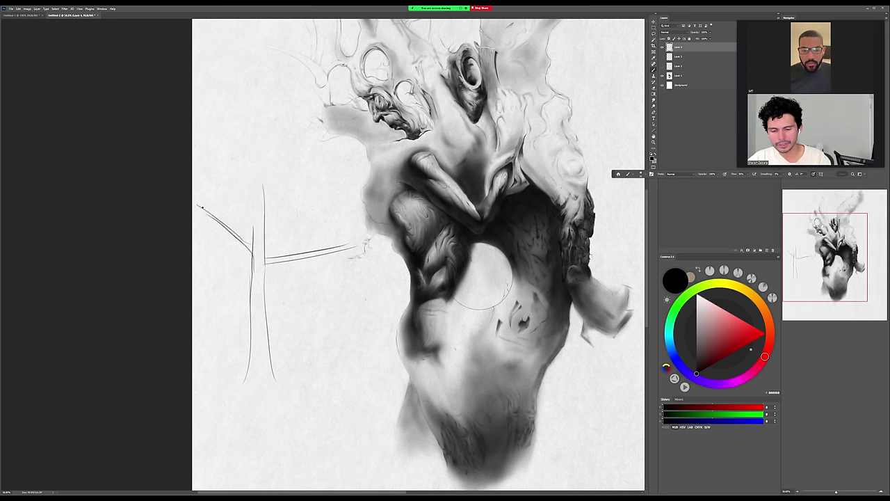
Extend the tree sketch's two trunk lines upward until they taper together near the top of the canvas.
{"action": "left_click_drag", "start_coordinate": [253, 243], "coordinate": [244, 111]}
{"action": "left_click_drag", "start_coordinate": [273, 150], "coordinate": [281, 257]}
{"action": "key", "text": "ctrl+z"}
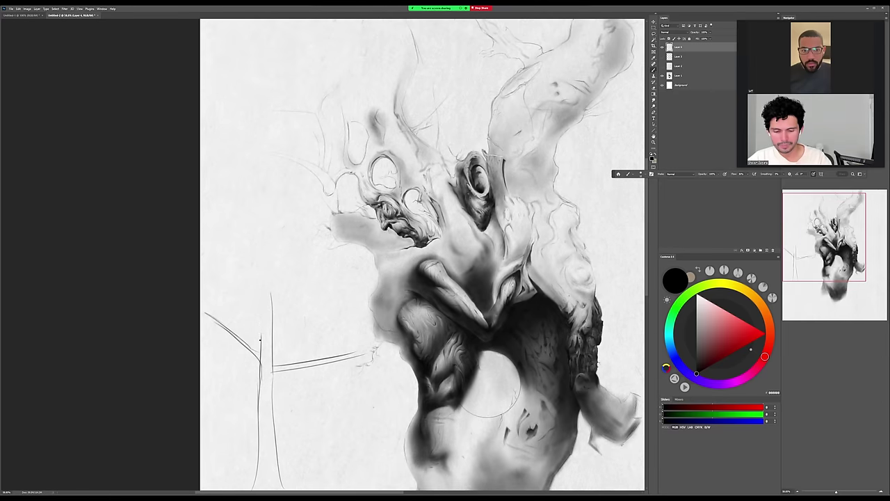
{"action": "left_click_drag", "start_coordinate": [261, 341], "coordinate": [260, 194]}
{"action": "left_click_drag", "start_coordinate": [272, 313], "coordinate": [271, 119]}
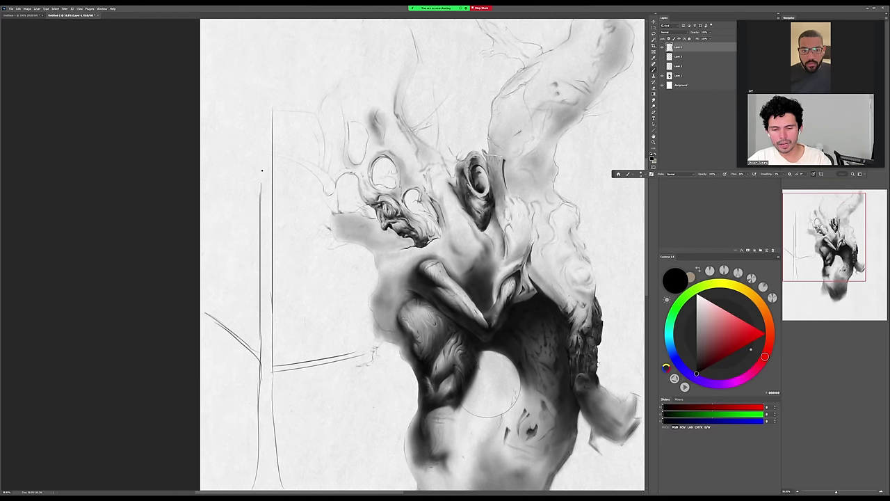
{"action": "left_click_drag", "start_coordinate": [262, 169], "coordinate": [264, 69]}
{"action": "left_click_drag", "start_coordinate": [271, 141], "coordinate": [268, 89]}
Add angled branches along the tree sketch's right side, growing steeper upward, plus a long curved line from its tip.
{"action": "mouse_move", "coordinate": [273, 320]}
{"action": "left_mouse_down"}
{"action": "mouse_move", "coordinate": [372, 274]}
{"action": "mouse_move", "coordinate": [279, 326]}
{"action": "left_mouse_up"}
{"action": "left_click_drag", "start_coordinate": [276, 241], "coordinate": [332, 182]}
{"action": "left_click_drag", "start_coordinate": [276, 247], "coordinate": [326, 188]}
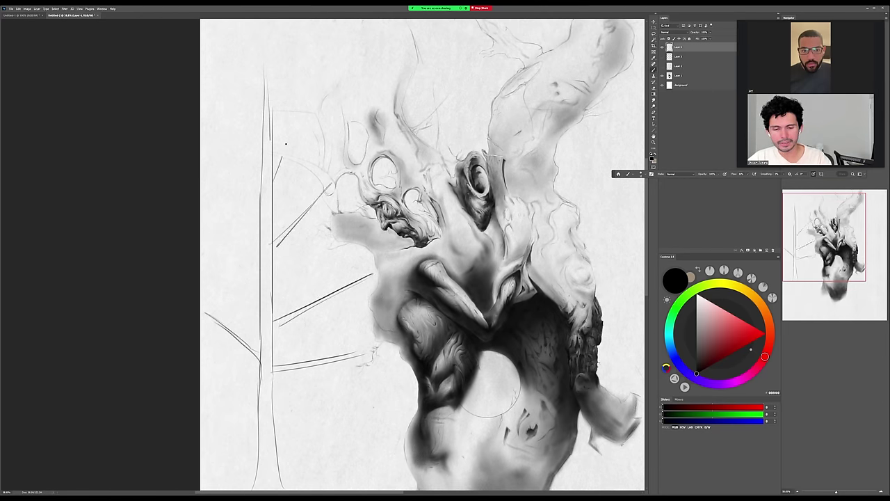
{"action": "left_click_drag", "start_coordinate": [285, 144], "coordinate": [296, 106]}
{"action": "left_click_drag", "start_coordinate": [291, 127], "coordinate": [276, 190]}
{"action": "mouse_move", "coordinate": [281, 142]}
{"action": "left_mouse_down", "text": "space"}
{"action": "mouse_move", "coordinate": [281, 189]}
{"action": "mouse_move", "coordinate": [285, 90]}
{"action": "mouse_move", "coordinate": [273, 172]}
{"action": "mouse_move", "coordinate": [277, 110]}
{"action": "left_mouse_up", "text": "space"}
{"action": "left_click_drag", "start_coordinate": [271, 137], "coordinate": [278, 102]}
{"action": "left_click_drag", "start_coordinate": [278, 134], "coordinate": [389, 100]}
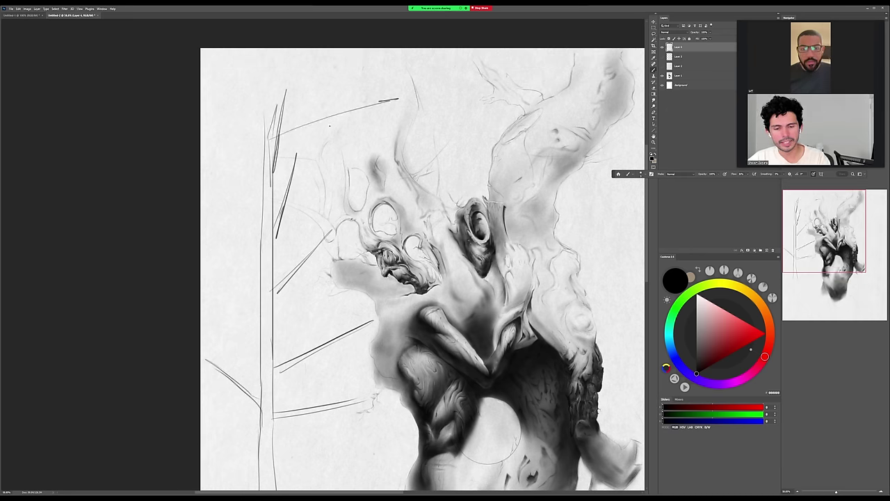
Clear the tree sketch beside the figure.
{"action": "key", "text": "ctrl+z"}
{"action": "key", "text": "ctrl+z"}
{"action": "key", "text": "ctrl+z"}
{"action": "mouse_move", "coordinate": [371, 346]}
{"action": "left_mouse_down", "text": "space"}
{"action": "mouse_move", "coordinate": [375, 295]}
{"action": "mouse_move", "coordinate": [292, 439]}
{"action": "mouse_move", "coordinate": [225, 309]}
{"action": "mouse_move", "coordinate": [283, 304]}
{"action": "mouse_move", "coordinate": [331, 381]}
{"action": "mouse_move", "coordinate": [300, 322]}
{"action": "mouse_move", "coordinate": [304, 303]}
{"action": "mouse_move", "coordinate": [246, 373]}
{"action": "left_mouse_up", "text": "space"}
{"action": "key", "text": "e"}
{"action": "key", "text": "b"}
Sketch two opposing groups of curved lines flaring outward at the base, on the blank area beside the lower torso.
{"action": "left_click_drag", "start_coordinate": [269, 309], "coordinate": [248, 370]}
{"action": "mouse_move", "coordinate": [341, 321]}
{"action": "left_mouse_down"}
{"action": "mouse_move", "coordinate": [370, 367]}
{"action": "mouse_move", "coordinate": [360, 377]}
{"action": "left_mouse_up"}
{"action": "left_click_drag", "start_coordinate": [345, 308], "coordinate": [379, 373]}
{"action": "left_click_drag", "start_coordinate": [269, 313], "coordinate": [232, 367]}
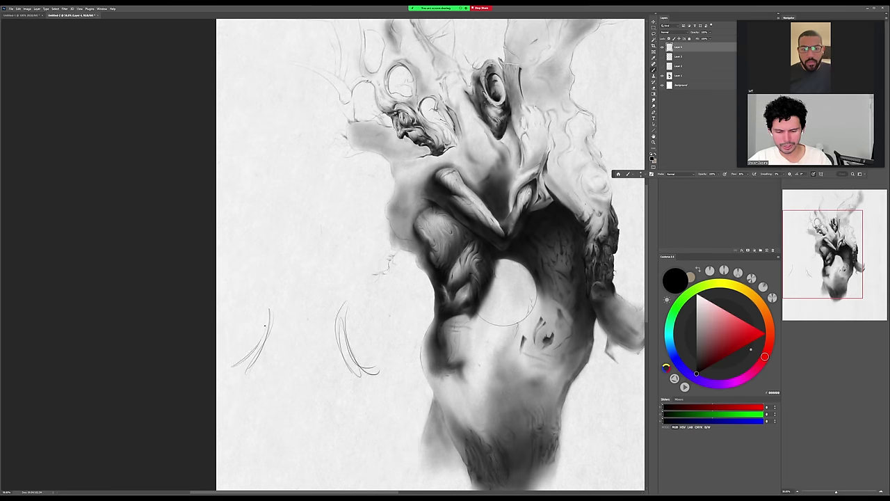
{"action": "left_click_drag", "start_coordinate": [262, 299], "coordinate": [264, 322]}
{"action": "left_click_drag", "start_coordinate": [340, 310], "coordinate": [314, 325]}
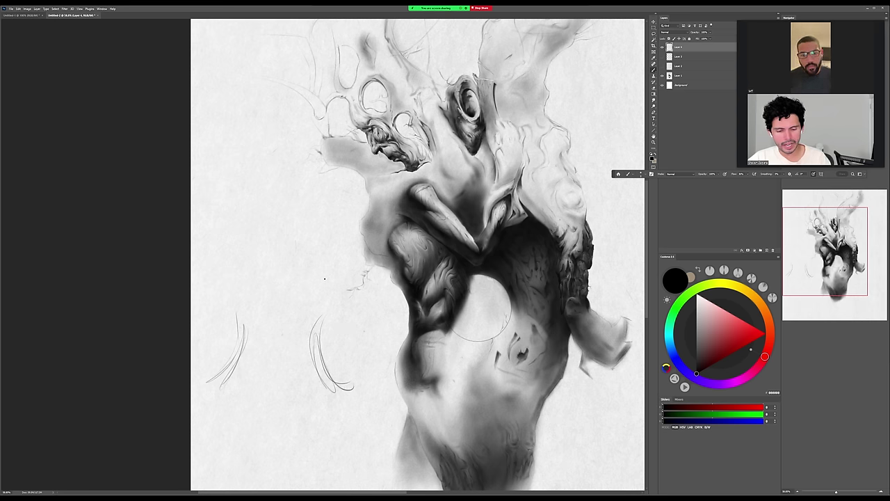
Draw a long horizontal shape with a rounded end across the figure's torso and thicken its lower edge.
{"action": "mouse_move", "coordinate": [321, 262]}
{"action": "left_mouse_down"}
{"action": "mouse_move", "coordinate": [547, 318]}
{"action": "mouse_move", "coordinate": [457, 263]}
{"action": "mouse_move", "coordinate": [566, 283]}
{"action": "left_mouse_up"}
{"action": "left_click_drag", "start_coordinate": [511, 373], "coordinate": [441, 356]}
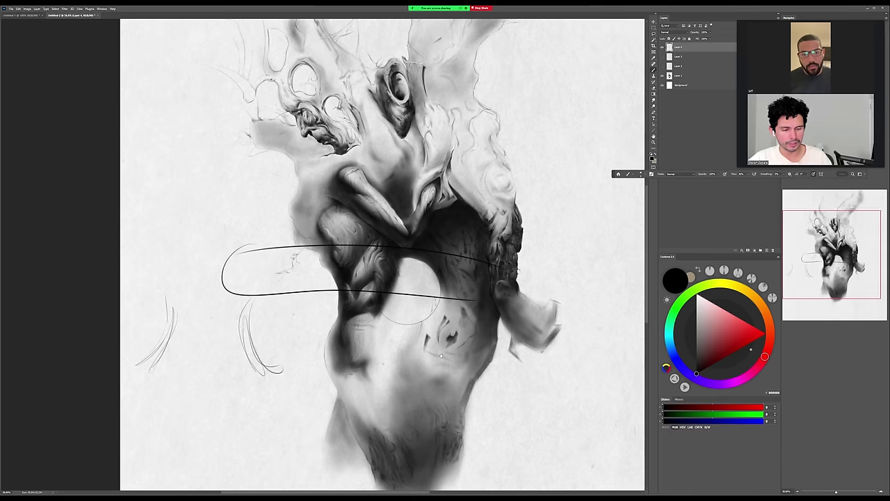
{"action": "left_click_drag", "start_coordinate": [252, 293], "coordinate": [434, 294]}
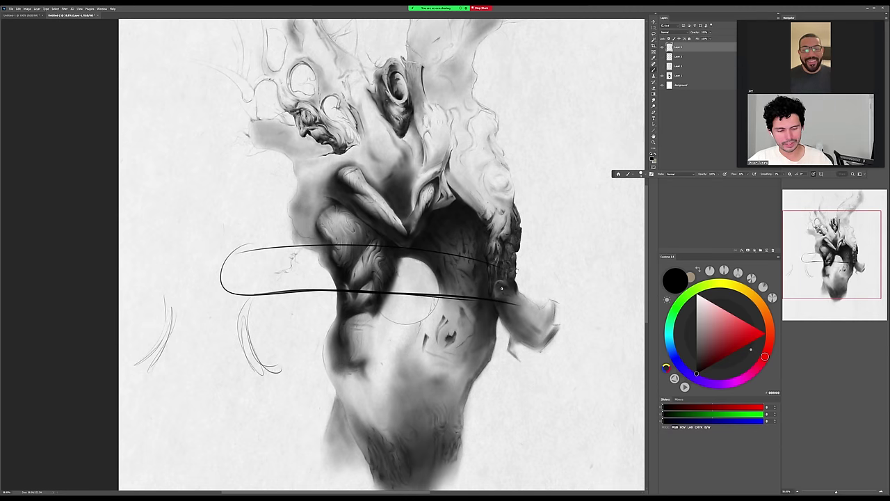
Draw a rising curve across the bearded face, try a second curve beside it, and undo the second one.
{"action": "mouse_move", "coordinate": [417, 332]}
{"action": "left_mouse_down"}
{"action": "mouse_move", "coordinate": [424, 394]}
{"action": "mouse_move", "coordinate": [438, 410]}
{"action": "left_mouse_up"}
{"action": "left_click_drag", "start_coordinate": [271, 289], "coordinate": [371, 111]}
{"action": "mouse_move", "coordinate": [241, 233]}
{"action": "left_mouse_down"}
{"action": "mouse_move", "coordinate": [255, 176]}
{"action": "mouse_move", "coordinate": [258, 82]}
{"action": "left_mouse_up"}
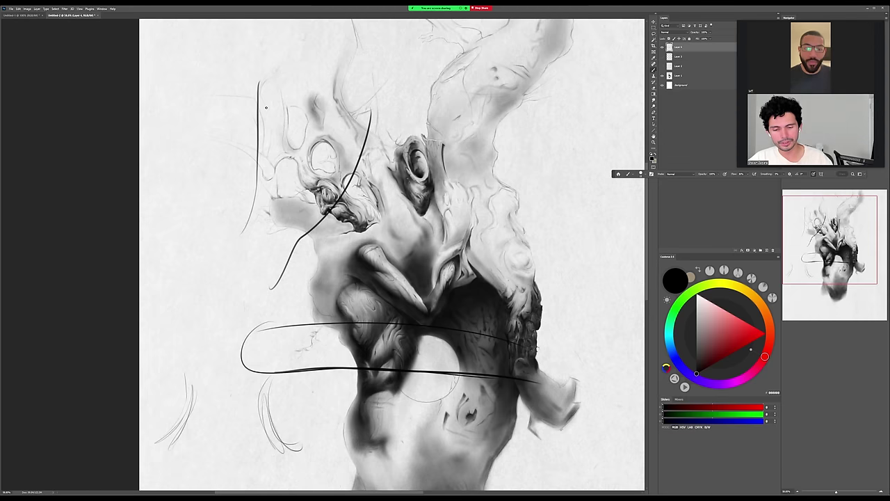
{"action": "left_click_drag", "start_coordinate": [452, 361], "coordinate": [502, 283]}
{"action": "key", "text": "ctrl+z"}
Add a dark curve beneath the horizontal shape, reinforce its upper edge, and draw a diagonal line sloping down across the torso.
{"action": "left_click_drag", "start_coordinate": [300, 289], "coordinate": [323, 361]}
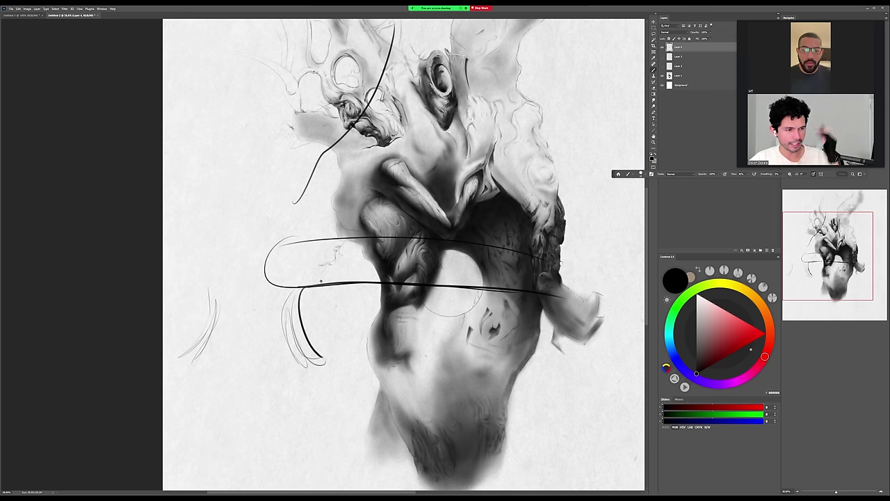
{"action": "left_click_drag", "start_coordinate": [285, 243], "coordinate": [398, 242]}
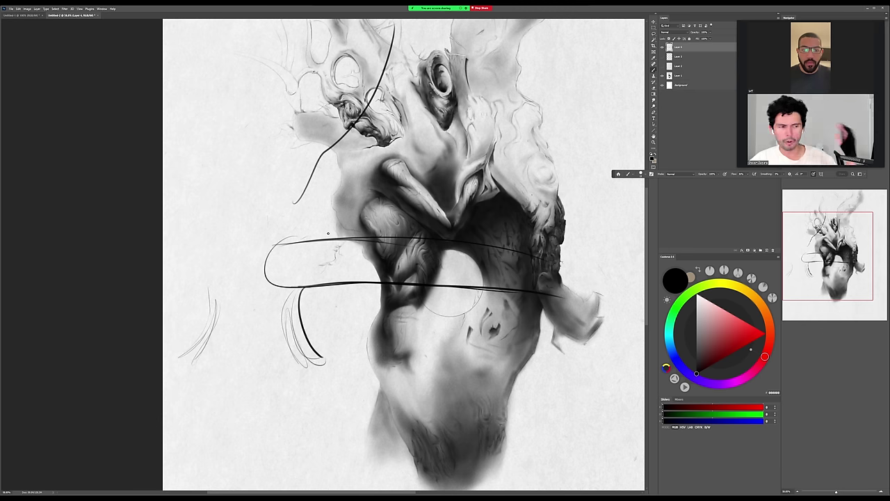
{"action": "left_click_drag", "start_coordinate": [328, 234], "coordinate": [310, 215]}
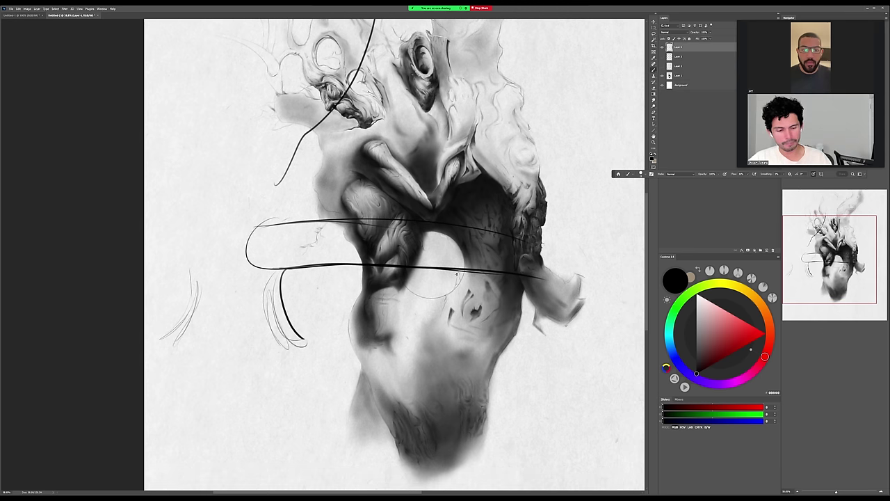
{"action": "left_click_drag", "start_coordinate": [327, 263], "coordinate": [565, 328]}
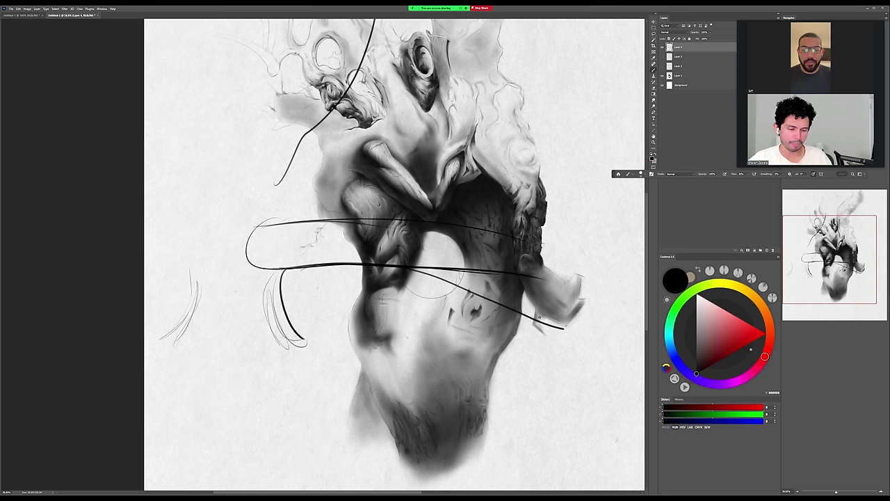
{"action": "mouse_move", "coordinate": [351, 214]}
{"action": "left_mouse_down"}
{"action": "mouse_move", "coordinate": [586, 298]}
{"action": "mouse_move", "coordinate": [585, 314]}
{"action": "mouse_move", "coordinate": [606, 314]}
{"action": "left_mouse_up"}
{"action": "mouse_move", "coordinate": [561, 333]}
{"action": "left_mouse_down"}
{"action": "mouse_move", "coordinate": [600, 336]}
{"action": "mouse_move", "coordinate": [584, 323]}
{"action": "mouse_move", "coordinate": [604, 328]}
{"action": "mouse_move", "coordinate": [540, 291]}
{"action": "mouse_move", "coordinate": [373, 242]}
{"action": "mouse_move", "coordinate": [225, 355]}
{"action": "mouse_move", "coordinate": [206, 301]}
{"action": "mouse_move", "coordinate": [340, 126]}
{"action": "left_mouse_up"}
Erase all explanatory lines over the figure's torso and face and on the blank area beside it.
{"action": "key", "text": "e"}
{"action": "left_click_drag", "start_coordinate": [371, 155], "coordinate": [361, 277]}
{"action": "left_click_drag", "start_coordinate": [352, 167], "coordinate": [287, 406]}
{"action": "left_click_drag", "start_coordinate": [508, 358], "coordinate": [502, 272]}
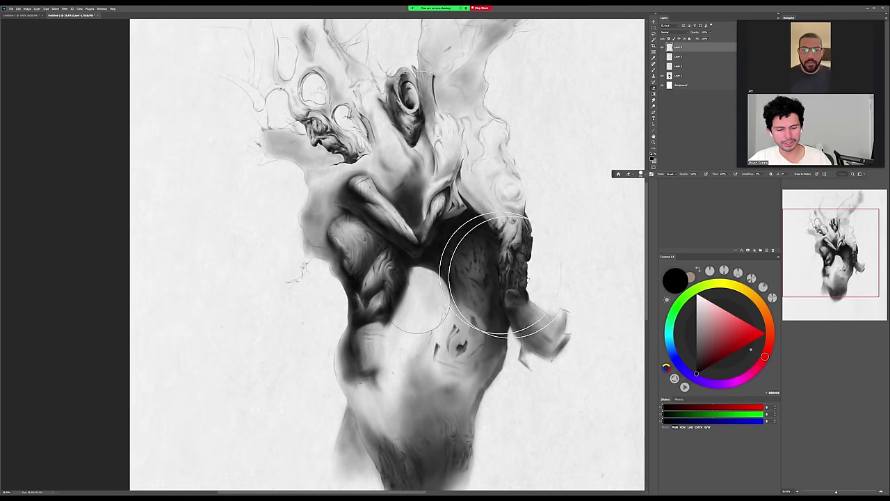
{"action": "key", "text": "z"}
{"action": "left_click", "coordinate": [497, 273]}
{"action": "mouse_move", "coordinate": [524, 303]}
{"action": "left_mouse_down"}
{"action": "mouse_move", "coordinate": [485, 308]}
{"action": "mouse_move", "coordinate": [518, 302]}
{"action": "left_mouse_up"}
{"action": "key", "text": "b"}
{"action": "mouse_move", "coordinate": [406, 186]}
{"action": "left_mouse_down"}
{"action": "mouse_move", "coordinate": [419, 120]}
{"action": "mouse_move", "coordinate": [447, 61]}
{"action": "left_mouse_up"}
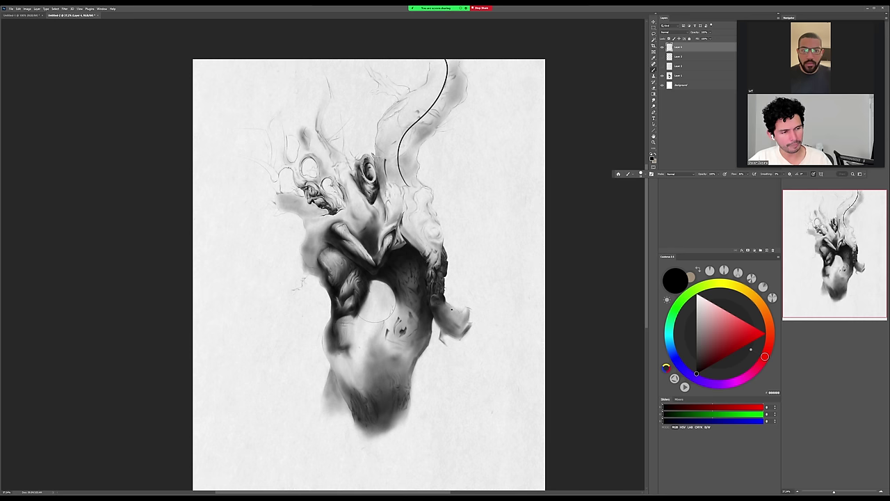
{"action": "key", "text": "ctrl+z"}
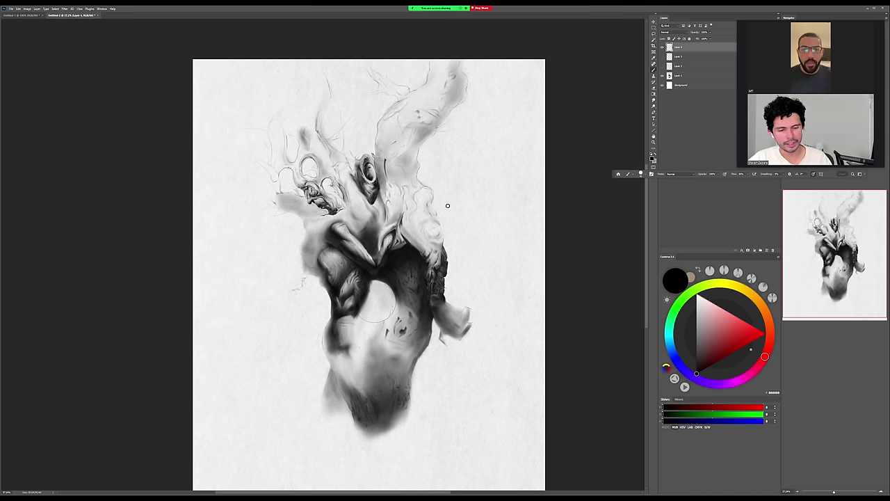
Draw a series of sweeping arched lines from the figure's right-hand shoulder out to the right edge of the canvas.
{"action": "left_click_drag", "start_coordinate": [434, 206], "coordinate": [564, 183]}
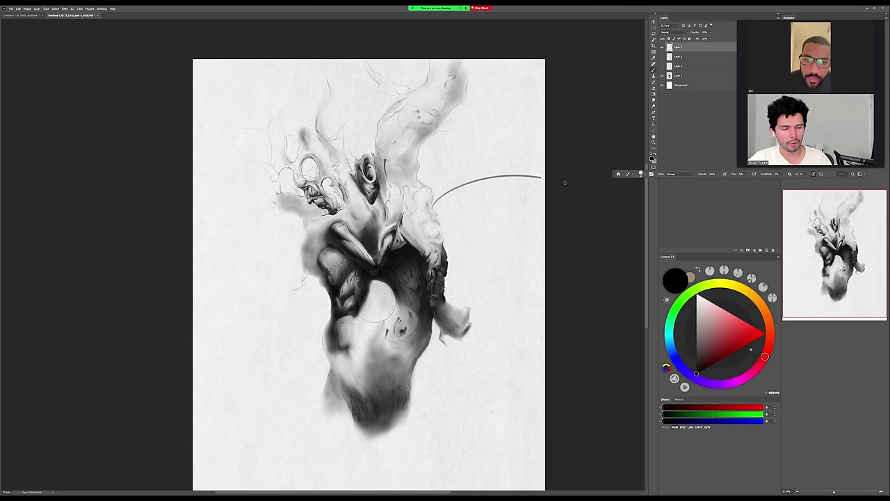
{"action": "left_click_drag", "start_coordinate": [439, 222], "coordinate": [556, 180]}
{"action": "left_click_drag", "start_coordinate": [423, 179], "coordinate": [556, 160]}
{"action": "left_click_drag", "start_coordinate": [441, 235], "coordinate": [553, 200]}
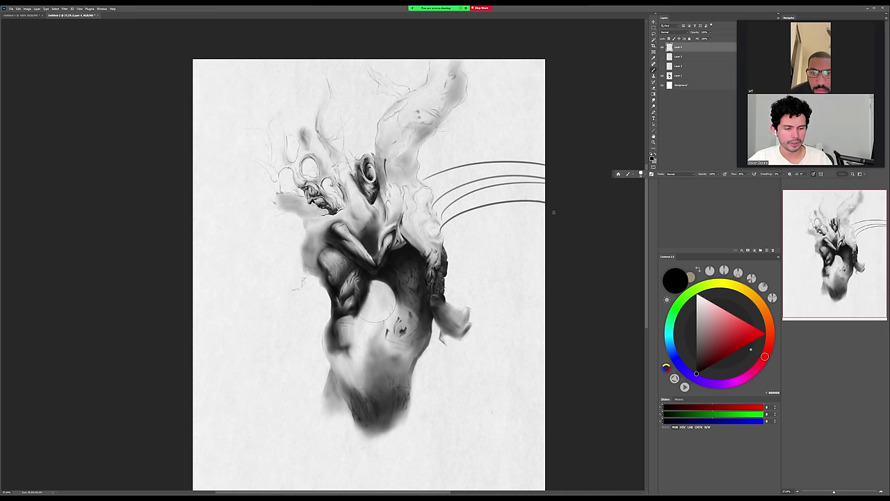
{"action": "left_click_drag", "start_coordinate": [411, 183], "coordinate": [550, 172]}
{"action": "left_click_drag", "start_coordinate": [440, 221], "coordinate": [549, 198]}
{"action": "left_click_drag", "start_coordinate": [448, 164], "coordinate": [557, 158]}
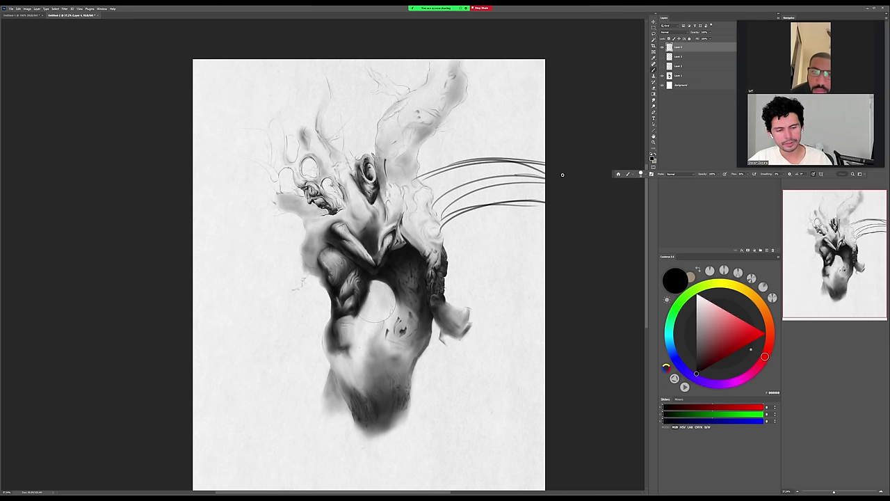
Draw paired sweeping curves from the bearded face and the shoulder below it out to the canvas's left edge.
{"action": "mouse_move", "coordinate": [306, 184]}
{"action": "left_mouse_down"}
{"action": "mouse_move", "coordinate": [248, 160]}
{"action": "mouse_move", "coordinate": [216, 72]}
{"action": "left_mouse_up"}
{"action": "left_click_drag", "start_coordinate": [314, 233], "coordinate": [192, 170]}
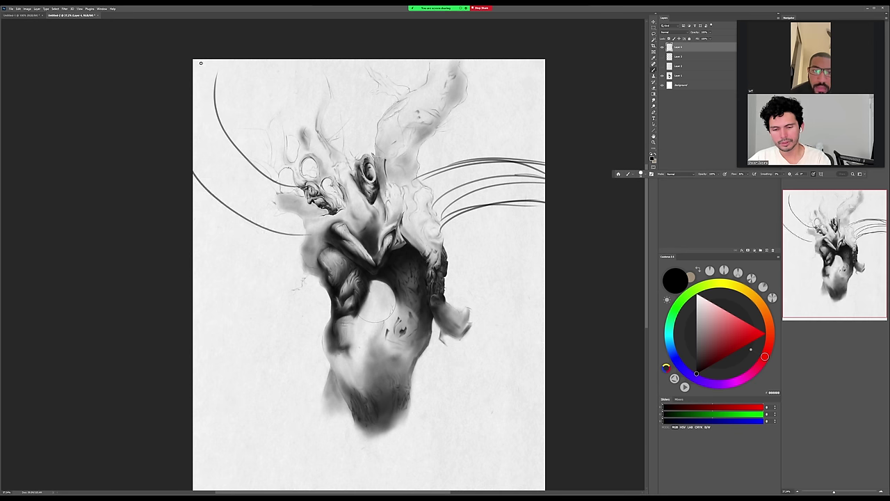
{"action": "left_click_drag", "start_coordinate": [188, 136], "coordinate": [297, 224]}
{"action": "mouse_move", "coordinate": [297, 188]}
{"action": "left_mouse_down"}
{"action": "mouse_move", "coordinate": [198, 79]}
{"action": "mouse_move", "coordinate": [316, 188]}
{"action": "left_mouse_up"}
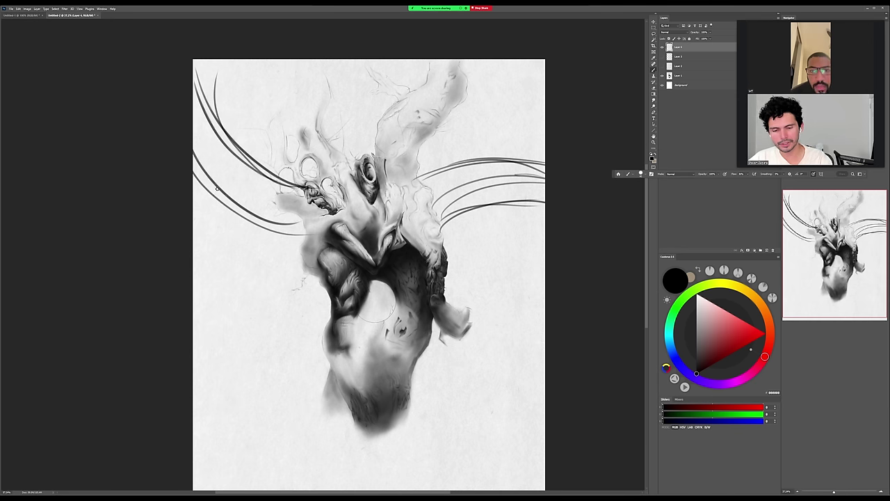
{"action": "left_click_drag", "start_coordinate": [217, 194], "coordinate": [294, 236]}
Draw bold outward-pointing arrows between the flow lines on both sides of the figure.
{"action": "mouse_move", "coordinate": [270, 200]}
{"action": "left_mouse_down"}
{"action": "mouse_move", "coordinate": [233, 164]}
{"action": "mouse_move", "coordinate": [234, 186]}
{"action": "left_mouse_up"}
{"action": "left_click_drag", "start_coordinate": [235, 164], "coordinate": [262, 175]}
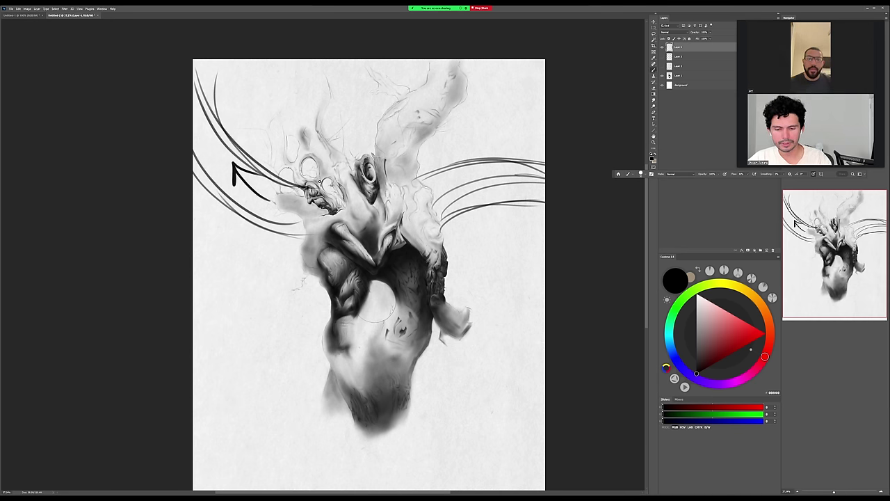
{"action": "left_click_drag", "start_coordinate": [434, 202], "coordinate": [540, 178]}
{"action": "left_click_drag", "start_coordinate": [502, 172], "coordinate": [540, 178]}
Undo the bold arrows drawn between the flow lines.
{"action": "scroll", "coordinate": [487, 208], "scroll_direction": "down", "scroll_amount": 2}
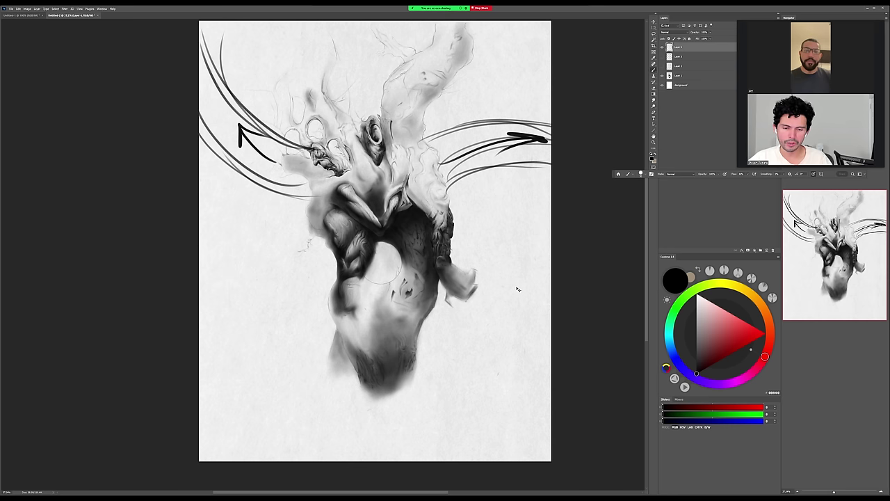
{"action": "key", "text": "ctrl+z"}
{"action": "key", "text": "ctrl+z"}
{"action": "key", "text": "ctrl+z"}
{"action": "key", "text": "ctrl+z"}
{"action": "key", "text": "ctrl+z"}
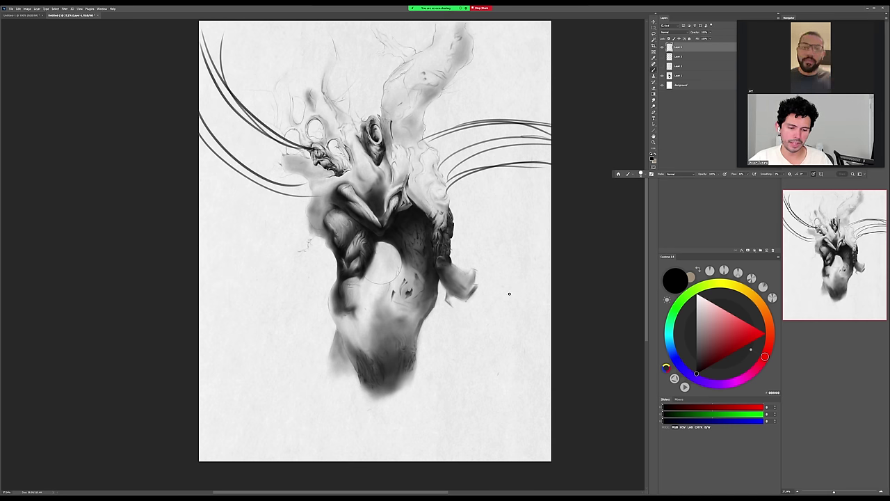
Draw an ellipse and a side contour on the raised upper limb, and continue the outline around the figure's body.
{"action": "key", "text": "e"}
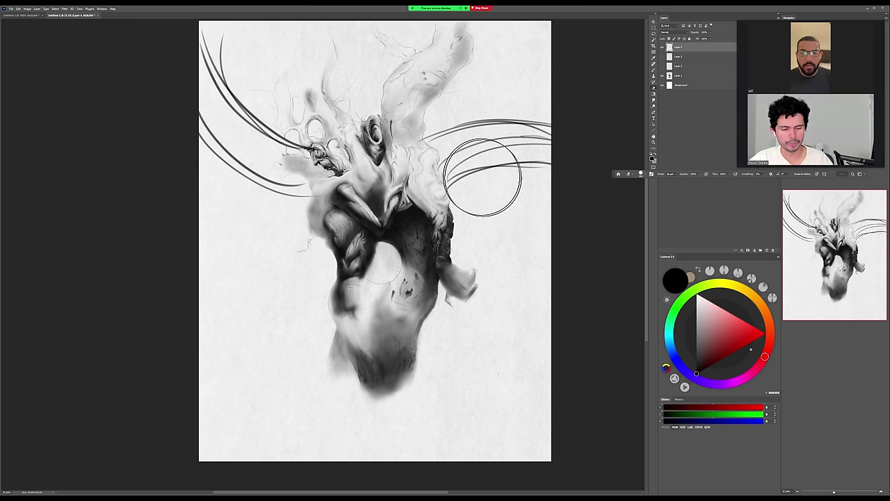
{"action": "scroll", "coordinate": [531, 239], "scroll_direction": "up", "scroll_amount": 1}
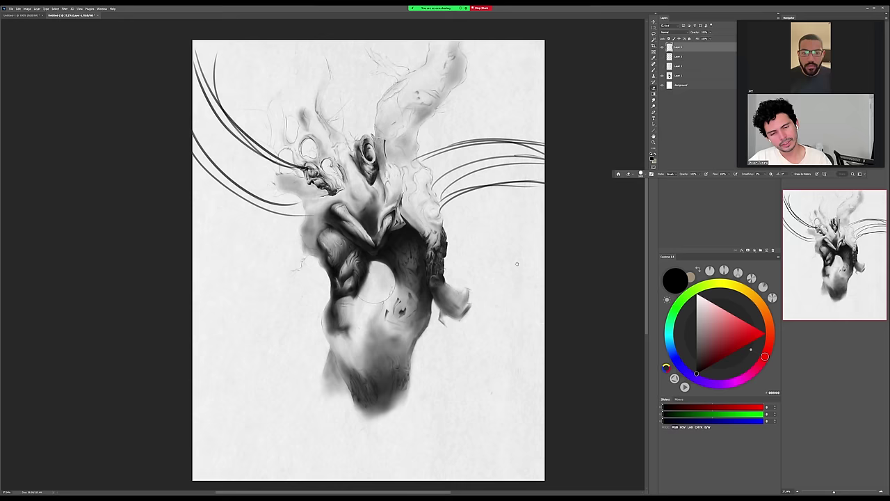
{"action": "key", "text": "b"}
{"action": "left_click_drag", "start_coordinate": [422, 71], "coordinate": [372, 150]}
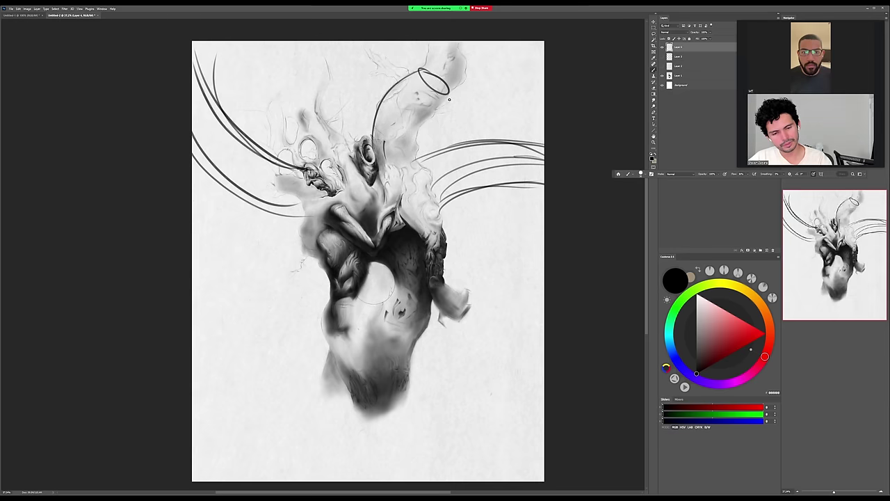
{"action": "mouse_move", "coordinate": [449, 90]}
{"action": "left_mouse_down"}
{"action": "mouse_move", "coordinate": [420, 158]}
{"action": "mouse_move", "coordinate": [452, 311]}
{"action": "mouse_move", "coordinate": [431, 340]}
{"action": "left_mouse_up"}
{"action": "left_click_drag", "start_coordinate": [318, 192], "coordinate": [329, 383]}
{"action": "mouse_move", "coordinate": [342, 392]}
{"action": "left_mouse_down"}
{"action": "mouse_move", "coordinate": [472, 269]}
{"action": "mouse_move", "coordinate": [426, 345]}
{"action": "left_mouse_up"}
Erase the contour strokes and the sweeping flow lines around the figure.
{"action": "key", "text": "e"}
{"action": "mouse_move", "coordinate": [434, 261]}
{"action": "left_mouse_down"}
{"action": "mouse_move", "coordinate": [373, 271]}
{"action": "mouse_move", "coordinate": [400, 131]}
{"action": "mouse_move", "coordinate": [336, 236]}
{"action": "mouse_move", "coordinate": [317, 324]}
{"action": "mouse_move", "coordinate": [279, 177]}
{"action": "mouse_move", "coordinate": [183, 125]}
{"action": "mouse_move", "coordinate": [316, 170]}
{"action": "mouse_move", "coordinate": [546, 205]}
{"action": "mouse_move", "coordinate": [515, 313]}
{"action": "left_mouse_up"}
Try several thin curves running down from the lower torso, undoing each attempt.
{"action": "key", "text": "z"}
{"action": "left_click_drag", "start_coordinate": [490, 410], "coordinate": [510, 338]}
{"action": "key", "text": "b"}
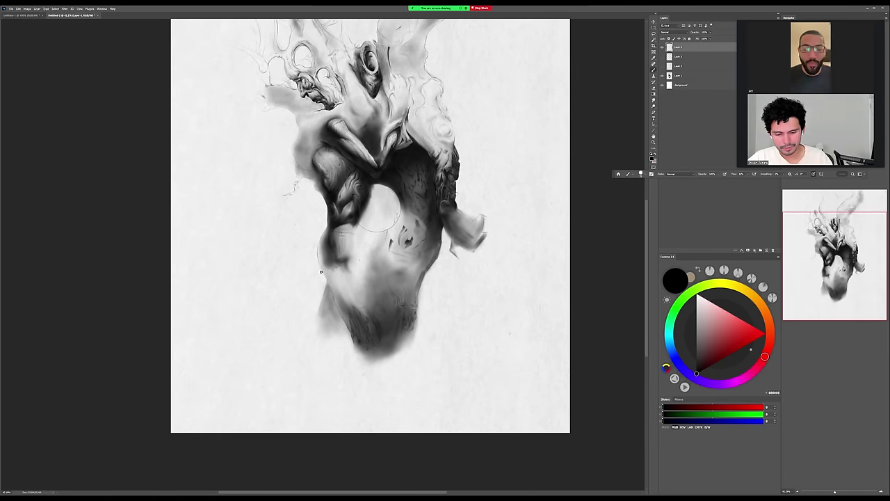
{"action": "left_click_drag", "start_coordinate": [322, 271], "coordinate": [278, 387]}
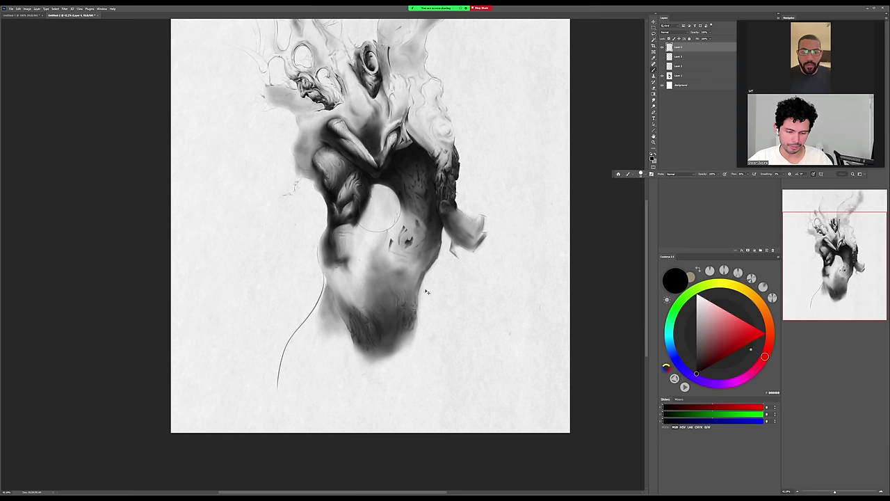
{"action": "key", "text": "ctrl+z"}
{"action": "left_click_drag", "start_coordinate": [337, 312], "coordinate": [325, 395]}
{"action": "left_click_drag", "start_coordinate": [353, 335], "coordinate": [348, 390]}
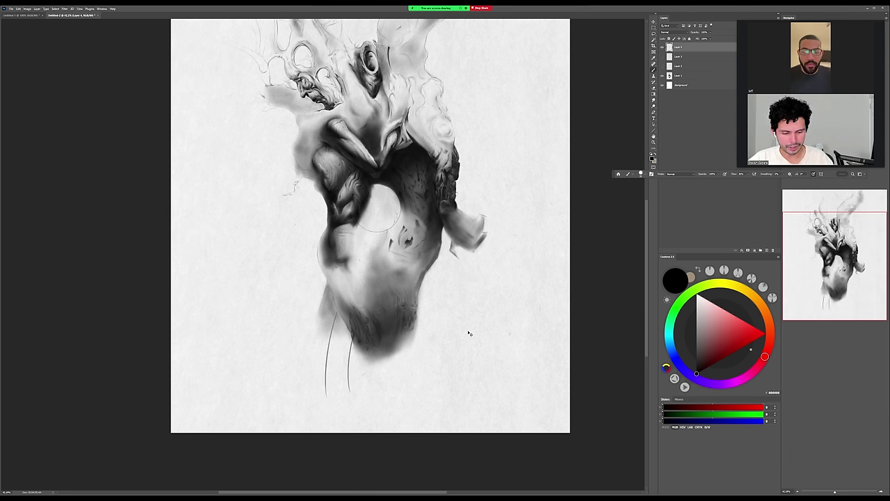
{"action": "key", "text": "ctrl+z"}
{"action": "key", "text": "ctrl+z"}
{"action": "left_click_drag", "start_coordinate": [324, 276], "coordinate": [276, 389]}
{"action": "key", "text": "ctrl+z"}
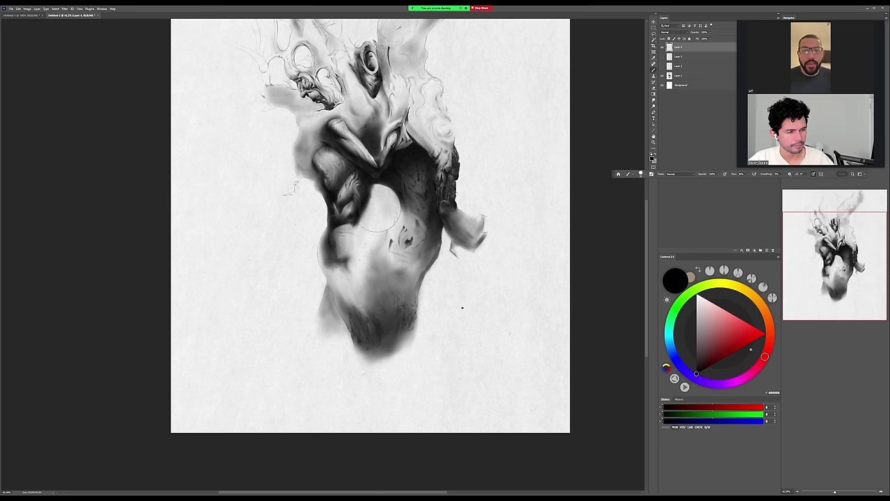
Sketch a flared base with flowing vertical lines and a curved bottom edge beneath the torso, surrounded by soft grey strokes.
{"action": "left_click_drag", "start_coordinate": [323, 284], "coordinate": [245, 366]}
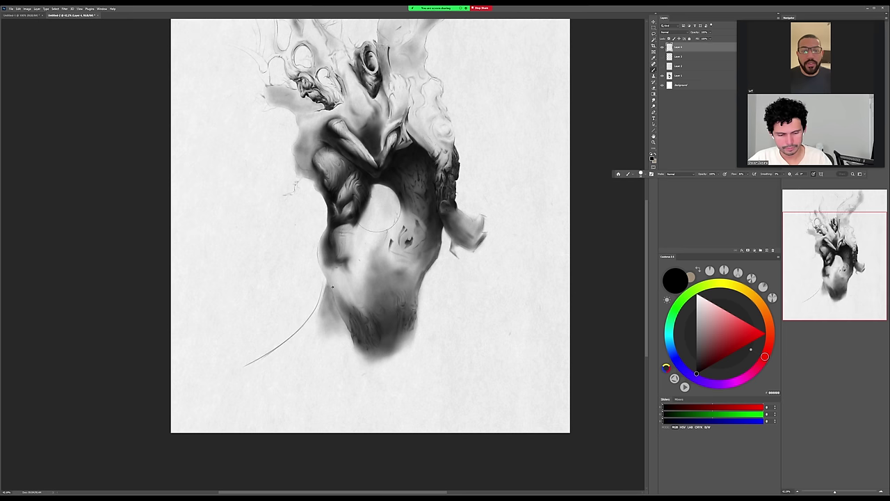
{"action": "mouse_move", "coordinate": [438, 256]}
{"action": "left_mouse_down"}
{"action": "mouse_move", "coordinate": [525, 382]}
{"action": "mouse_move", "coordinate": [499, 369]}
{"action": "mouse_move", "coordinate": [539, 384]}
{"action": "left_mouse_up"}
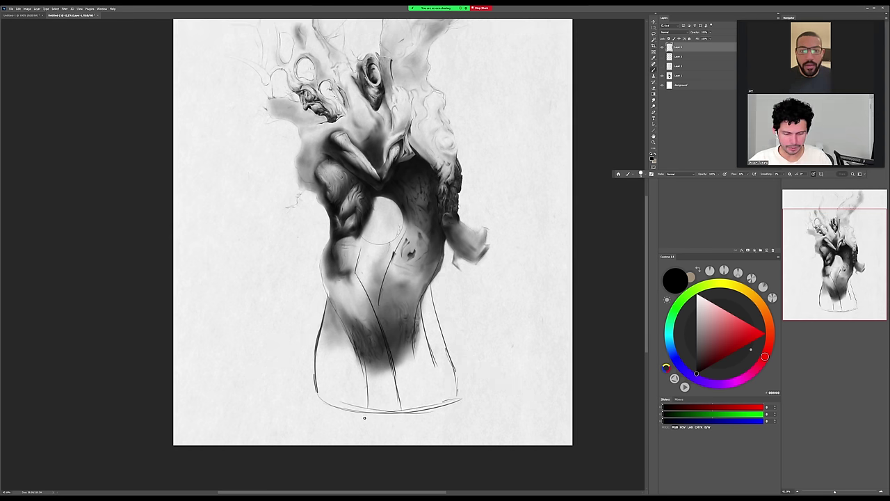
{"action": "mouse_move", "coordinate": [339, 415]}
{"action": "left_mouse_down"}
{"action": "mouse_move", "coordinate": [374, 424]}
{"action": "mouse_move", "coordinate": [332, 413]}
{"action": "mouse_move", "coordinate": [324, 427]}
{"action": "mouse_move", "coordinate": [388, 417]}
{"action": "mouse_move", "coordinate": [366, 424]}
{"action": "mouse_move", "coordinate": [415, 429]}
{"action": "mouse_move", "coordinate": [372, 423]}
{"action": "mouse_move", "coordinate": [436, 418]}
{"action": "mouse_move", "coordinate": [302, 405]}
{"action": "mouse_move", "coordinate": [299, 396]}
{"action": "mouse_move", "coordinate": [327, 395]}
{"action": "mouse_move", "coordinate": [319, 406]}
{"action": "mouse_move", "coordinate": [310, 398]}
{"action": "mouse_move", "coordinate": [317, 386]}
{"action": "mouse_move", "coordinate": [303, 390]}
{"action": "mouse_move", "coordinate": [309, 403]}
{"action": "mouse_move", "coordinate": [452, 400]}
{"action": "mouse_move", "coordinate": [460, 391]}
{"action": "mouse_move", "coordinate": [447, 408]}
{"action": "mouse_move", "coordinate": [467, 408]}
{"action": "mouse_move", "coordinate": [413, 432]}
{"action": "mouse_move", "coordinate": [458, 429]}
{"action": "mouse_move", "coordinate": [435, 438]}
{"action": "left_mouse_up"}
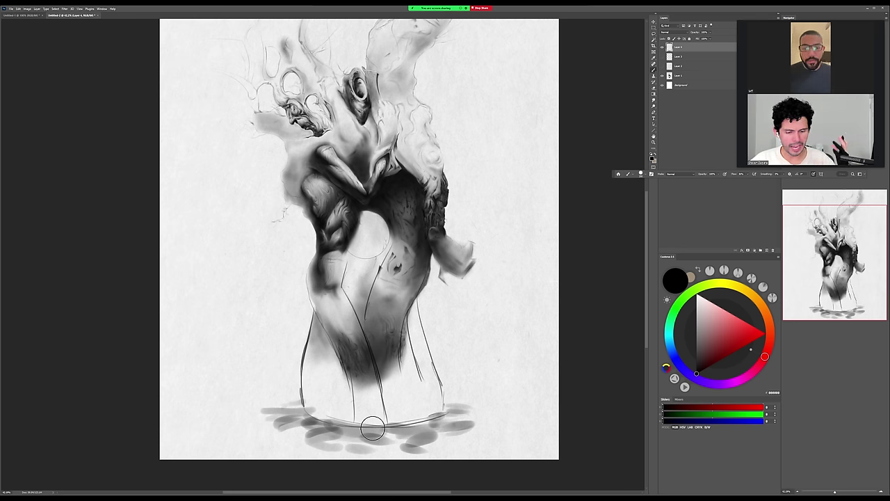
Erase the flared base sketch and the grey strokes beneath the figure.
{"action": "key", "text": "e"}
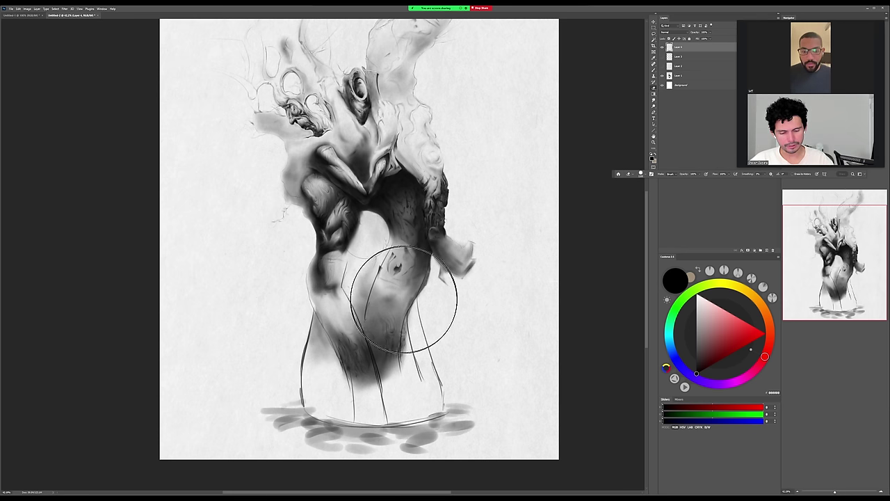
{"action": "mouse_move", "coordinate": [403, 299]}
{"action": "left_mouse_down"}
{"action": "mouse_move", "coordinate": [321, 318]}
{"action": "mouse_move", "coordinate": [465, 423]}
{"action": "left_mouse_up"}
Examine the figure's lower end, textured torso and folded arms up close.
{"action": "key", "text": "z"}
{"action": "left_click_drag", "start_coordinate": [382, 367], "coordinate": [410, 365]}
{"action": "key", "text": "b"}
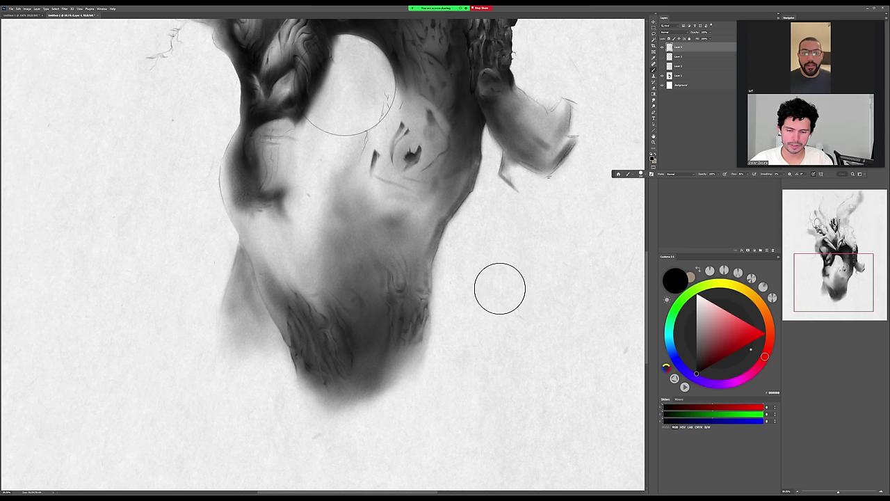
{"action": "left_click_drag", "start_coordinate": [502, 273], "coordinate": [496, 381]}
{"action": "left_click_drag", "start_coordinate": [502, 228], "coordinate": [499, 284]}
{"action": "key", "text": "z"}
{"action": "scroll", "coordinate": [499, 284], "scroll_direction": "up", "scroll_amount": 4}
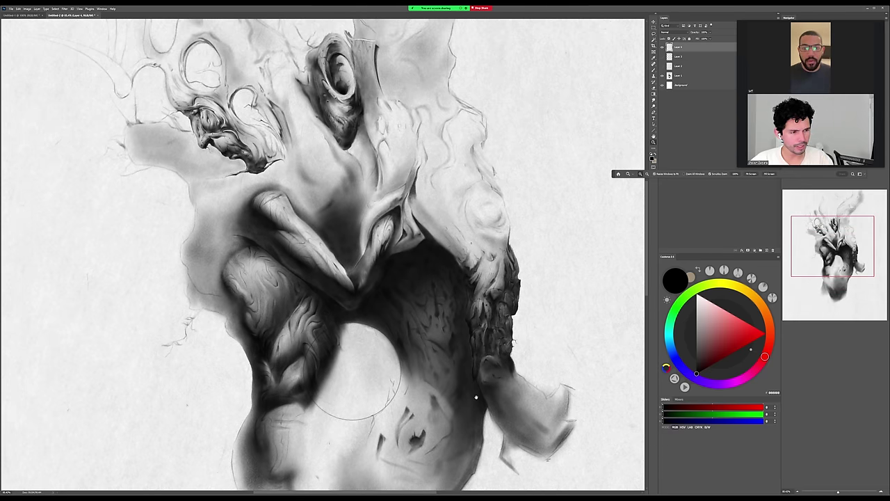
{"action": "left_click_drag", "start_coordinate": [497, 409], "coordinate": [457, 295]}
{"action": "mouse_move", "coordinate": [500, 377]}
{"action": "left_mouse_down"}
{"action": "mouse_move", "coordinate": [491, 305]}
{"action": "mouse_move", "coordinate": [501, 262]}
{"action": "left_mouse_up"}
{"action": "key", "text": "b"}
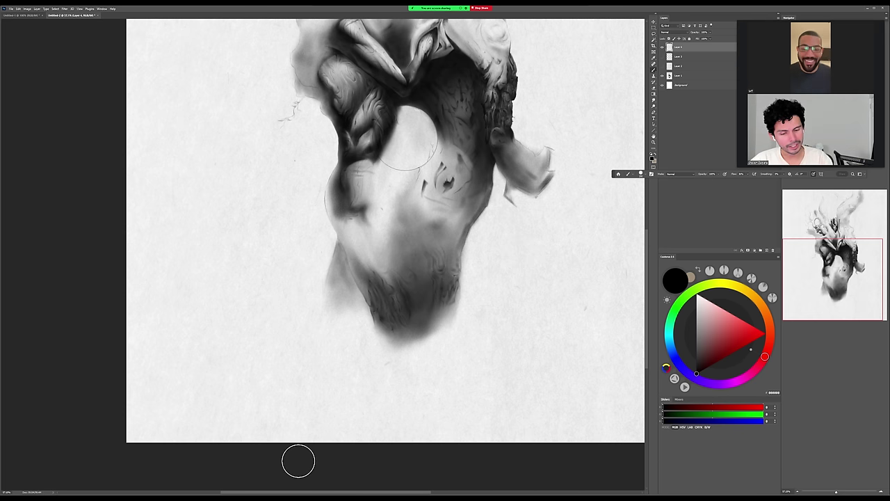
Flatten the round brush tip into a wide horizontal ellipse.
{"action": "right_click", "coordinate": [395, 353]}
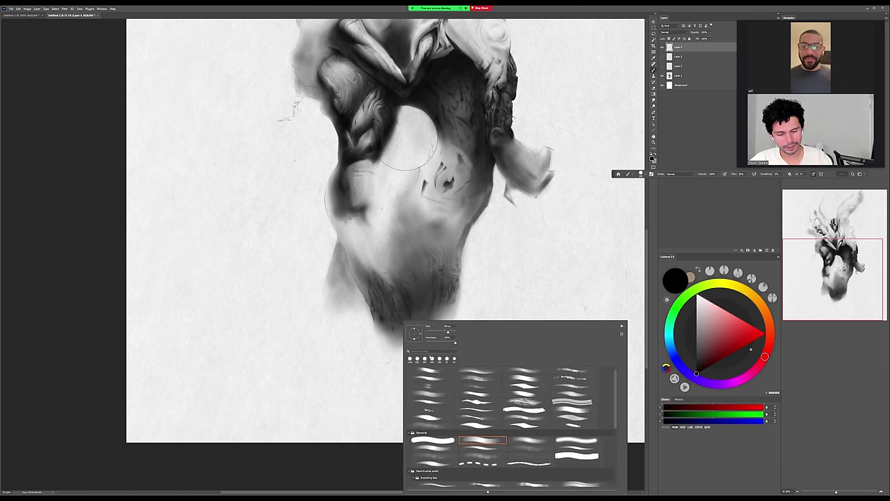
{"action": "left_click_drag", "start_coordinate": [415, 334], "coordinate": [414, 336]}
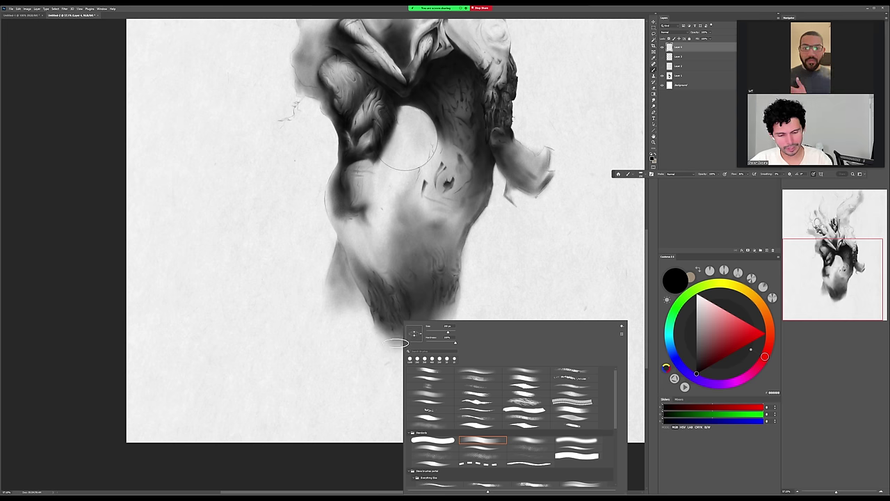
{"action": "left_click", "coordinate": [392, 345]}
Paint overlapping flat grey strokes as a water surface beneath the figure, with a soft reflection below it.
{"action": "mouse_move", "coordinate": [345, 360]}
{"action": "left_mouse_down"}
{"action": "mouse_move", "coordinate": [354, 389]}
{"action": "mouse_move", "coordinate": [389, 397]}
{"action": "mouse_move", "coordinate": [441, 341]}
{"action": "mouse_move", "coordinate": [351, 359]}
{"action": "mouse_move", "coordinate": [335, 351]}
{"action": "left_mouse_up"}
{"action": "key", "text": "bracketleft"}
{"action": "key", "text": "bracketleft"}
{"action": "key", "text": "bracketleft"}
{"action": "key", "text": "bracketleft"}
{"action": "key", "text": "bracketleft"}
{"action": "key", "text": "bracketleft"}
{"action": "key", "text": "bracketleft"}
{"action": "key", "text": "bracketleft"}
{"action": "key", "text": "bracketleft"}
{"action": "key", "text": "bracketleft"}
{"action": "mouse_move", "coordinate": [340, 353]}
{"action": "left_mouse_down"}
{"action": "mouse_move", "coordinate": [404, 366]}
{"action": "mouse_move", "coordinate": [345, 370]}
{"action": "mouse_move", "coordinate": [377, 374]}
{"action": "mouse_move", "coordinate": [407, 364]}
{"action": "mouse_move", "coordinate": [399, 355]}
{"action": "mouse_move", "coordinate": [369, 356]}
{"action": "mouse_move", "coordinate": [441, 372]}
{"action": "mouse_move", "coordinate": [425, 370]}
{"action": "mouse_move", "coordinate": [444, 350]}
{"action": "mouse_move", "coordinate": [477, 352]}
{"action": "mouse_move", "coordinate": [461, 363]}
{"action": "mouse_move", "coordinate": [477, 348]}
{"action": "mouse_move", "coordinate": [459, 346]}
{"action": "mouse_move", "coordinate": [350, 372]}
{"action": "mouse_move", "coordinate": [383, 378]}
{"action": "mouse_move", "coordinate": [290, 340]}
{"action": "left_mouse_up"}
{"action": "left_click_drag", "start_coordinate": [481, 347], "coordinate": [498, 346]}
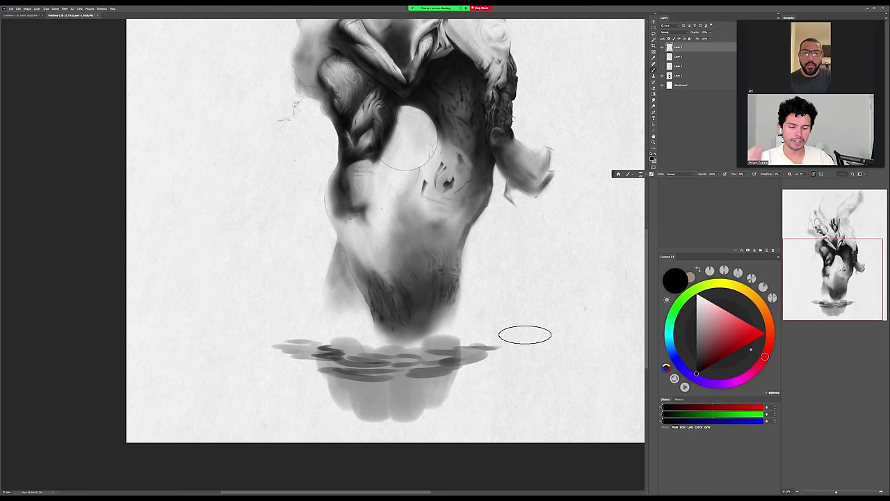
Sample the light paper colour and add small light streaks to the grey water surface with a smaller brush.
{"action": "left_click", "coordinate": [466, 335], "text": "alt"}
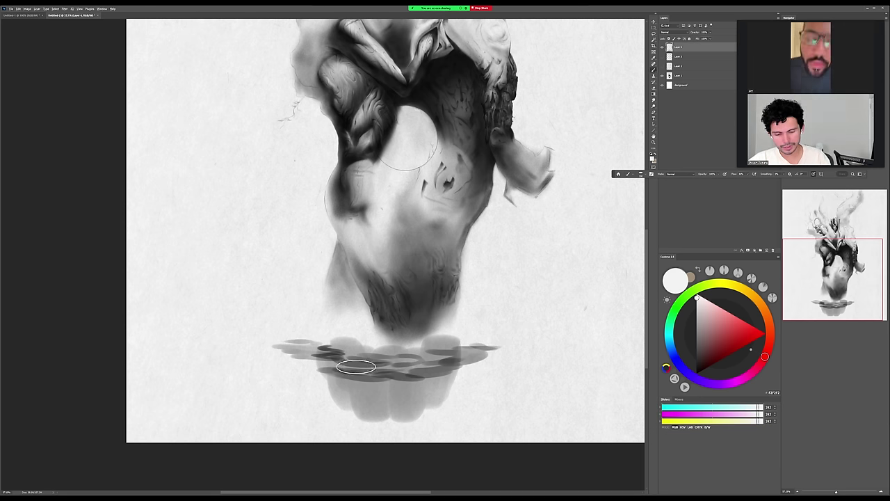
{"action": "key", "text": "bracketleft"}
{"action": "key", "text": "bracketleft"}
{"action": "key", "text": "bracketleft"}
{"action": "key", "text": "bracketleft"}
{"action": "key", "text": "bracketleft"}
{"action": "key", "text": "bracketleft"}
{"action": "key", "text": "bracketleft"}
{"action": "key", "text": "bracketleft"}
{"action": "key", "text": "alt+w"}
{"action": "key", "text": "k"}
{"action": "key", "text": "Escape"}
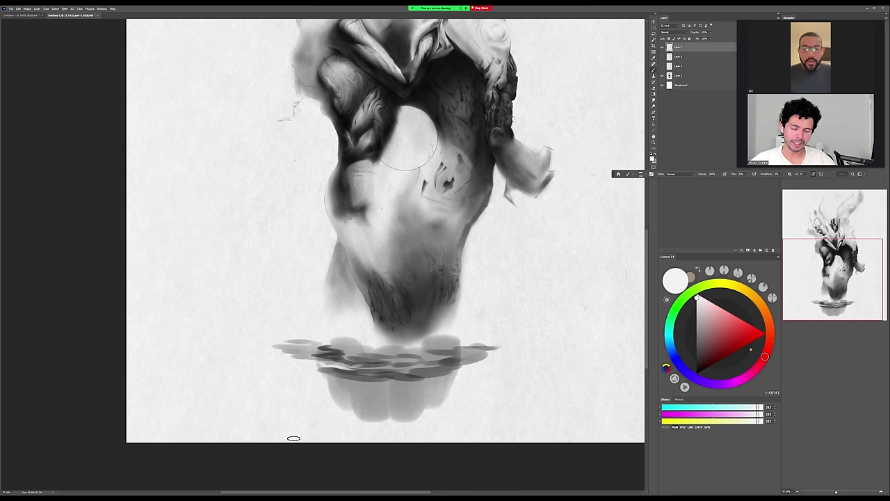
Sample a dark grey from the water surface and paint broad translucent vertical strokes below it with a larger brush.
{"action": "left_click", "coordinate": [350, 371], "text": "alt"}
{"action": "key", "text": "bracketright"}
{"action": "key", "text": "bracketright"}
{"action": "key", "text": "bracketright"}
{"action": "left_click_drag", "start_coordinate": [348, 378], "coordinate": [353, 425]}
{"action": "mouse_move", "coordinate": [365, 377]}
{"action": "left_mouse_down"}
{"action": "mouse_move", "coordinate": [352, 425]}
{"action": "mouse_move", "coordinate": [376, 437]}
{"action": "left_mouse_up"}
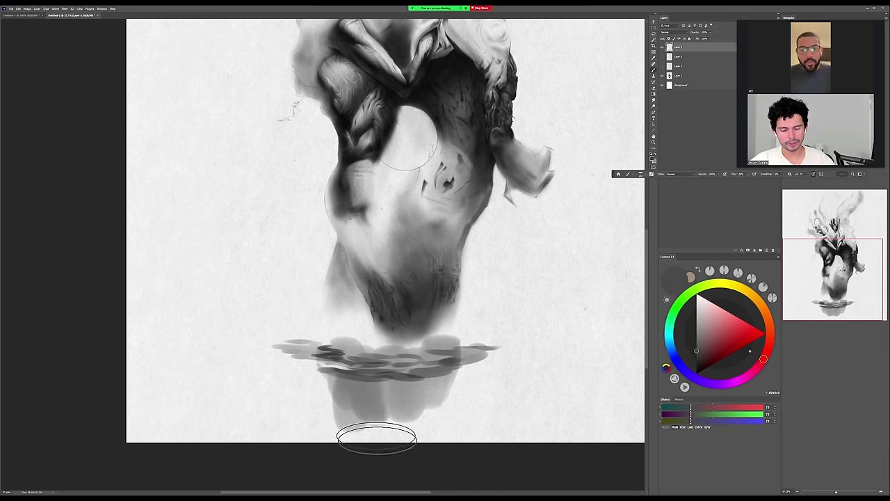
{"action": "left_click_drag", "start_coordinate": [405, 368], "coordinate": [425, 439]}
{"action": "left_click_drag", "start_coordinate": [439, 370], "coordinate": [447, 435]}
{"action": "left_click_drag", "start_coordinate": [327, 361], "coordinate": [340, 430]}
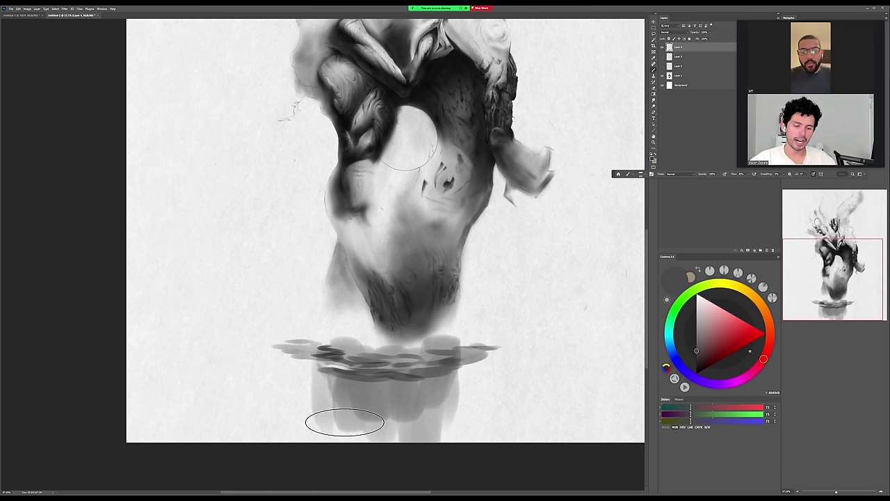
Choose light grey RGB 214, 214, 214 and paint thin wavy ripple highlights across the water surface with a much smaller brush.
{"action": "left_click", "coordinate": [696, 306]}
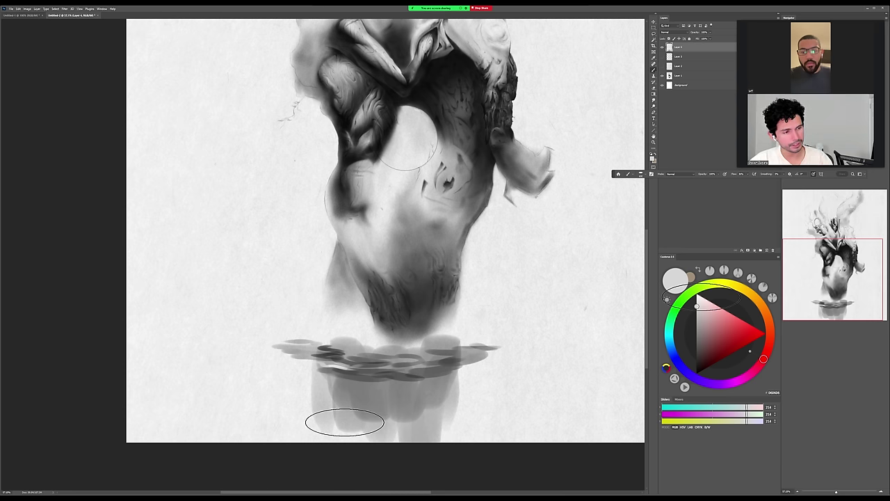
{"action": "key", "text": "bracketleft"}
{"action": "key", "text": "bracketleft"}
{"action": "key", "text": "bracketleft"}
{"action": "key", "text": "bracketleft"}
{"action": "key", "text": "bracketleft"}
{"action": "key", "text": "bracketleft"}
{"action": "key", "text": "bracketleft"}
{"action": "key", "text": "bracketleft"}
{"action": "key", "text": "bracketleft"}
{"action": "key", "text": "bracketleft"}
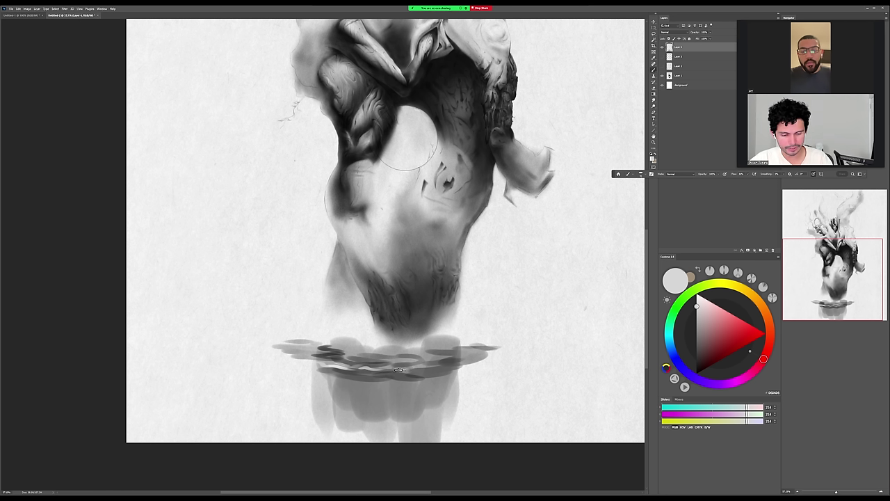
{"action": "mouse_move", "coordinate": [398, 369]}
{"action": "left_mouse_down"}
{"action": "mouse_move", "coordinate": [453, 357]}
{"action": "mouse_move", "coordinate": [412, 361]}
{"action": "mouse_move", "coordinate": [425, 357]}
{"action": "mouse_move", "coordinate": [425, 368]}
{"action": "mouse_move", "coordinate": [356, 360]}
{"action": "mouse_move", "coordinate": [474, 353]}
{"action": "mouse_move", "coordinate": [423, 346]}
{"action": "left_mouse_up"}
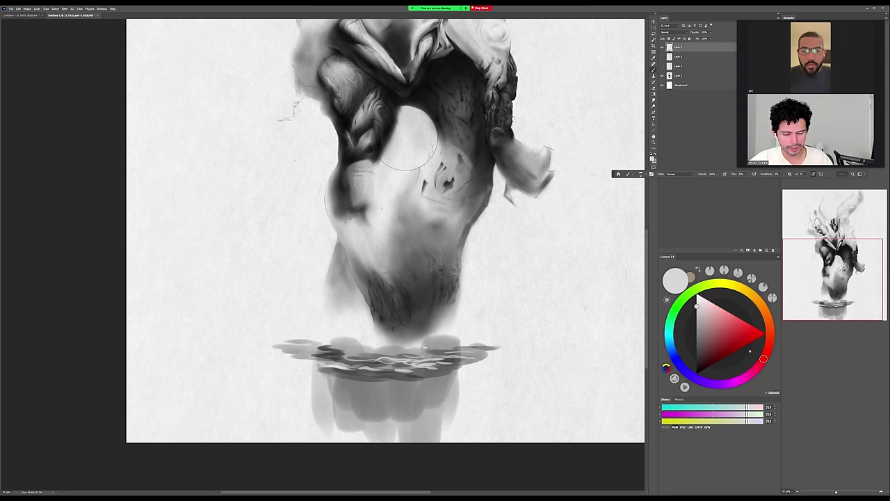
{"action": "left_click_drag", "start_coordinate": [355, 362], "coordinate": [319, 349]}
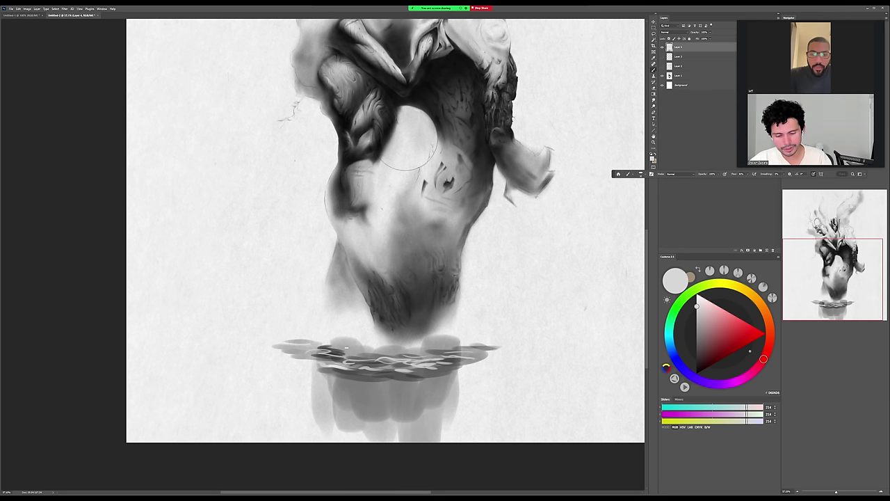
Erase the entire water surface and reflection study beneath the figure using a larger eraser.
{"action": "left_click_drag", "start_coordinate": [578, 344], "coordinate": [550, 405]}
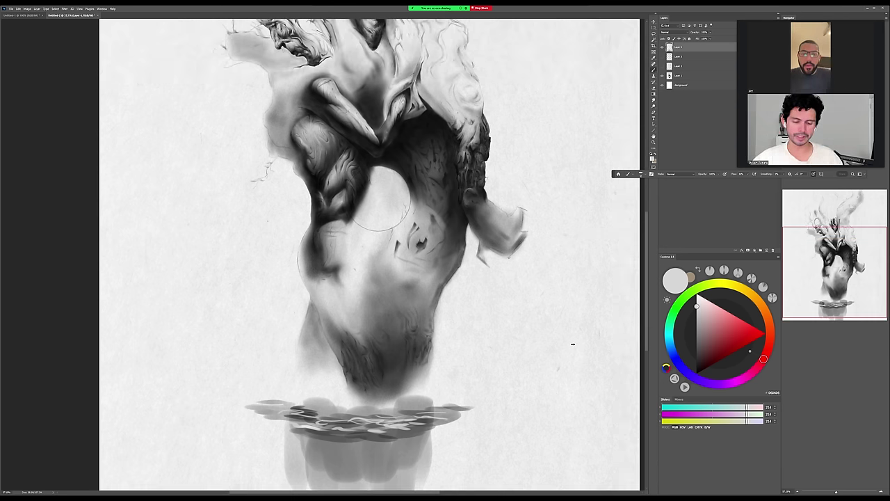
{"action": "left_click_drag", "start_coordinate": [572, 344], "coordinate": [567, 361]}
{"action": "scroll", "coordinate": [567, 361], "scroll_direction": "down", "scroll_amount": 3}
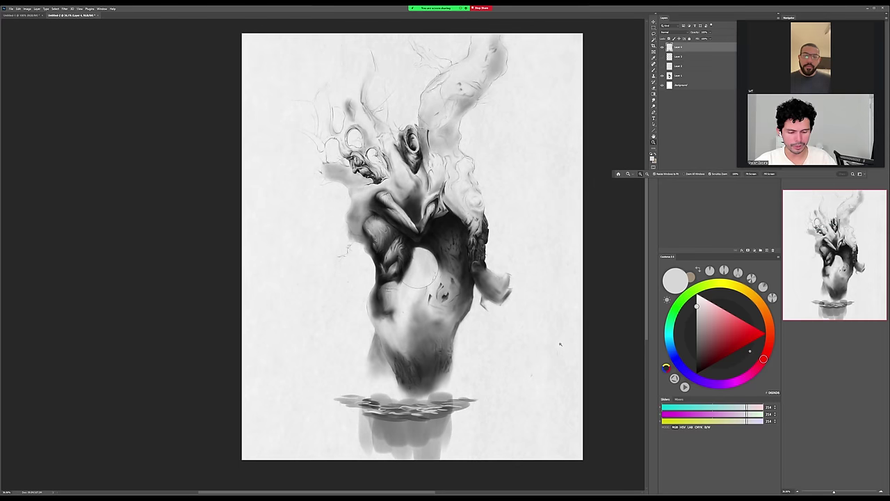
{"action": "key", "text": "b"}
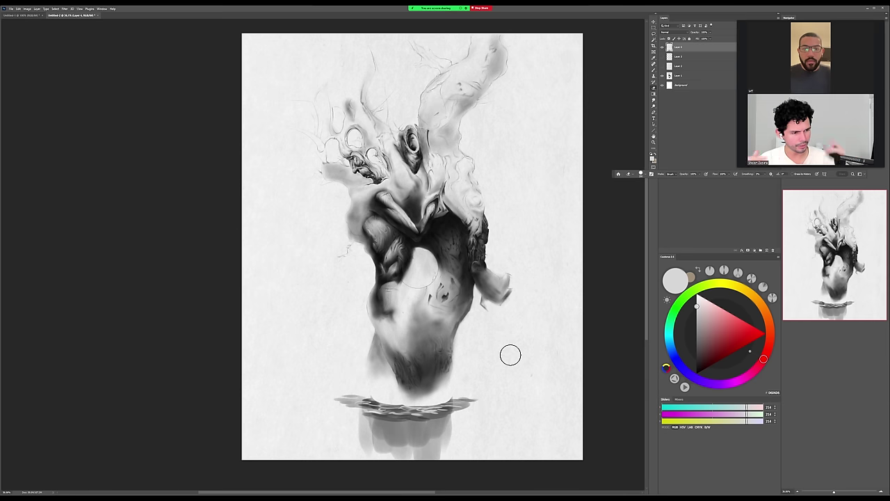
{"action": "key", "text": "bracketright"}
{"action": "key", "text": "bracketright"}
{"action": "key", "text": "bracketright"}
{"action": "key", "text": "bracketright"}
{"action": "key", "text": "bracketright"}
{"action": "key", "text": "bracketright"}
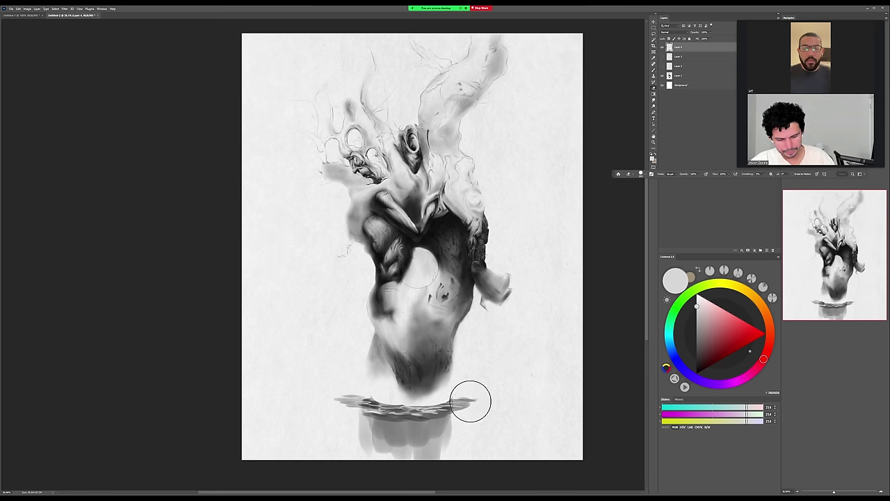
{"action": "key", "text": "bracketright"}
{"action": "key", "text": "bracketright"}
{"action": "mouse_move", "coordinate": [328, 408]}
{"action": "left_mouse_down"}
{"action": "mouse_move", "coordinate": [509, 397]}
{"action": "mouse_move", "coordinate": [315, 446]}
{"action": "mouse_move", "coordinate": [487, 432]}
{"action": "mouse_move", "coordinate": [397, 450]}
{"action": "left_mouse_up"}
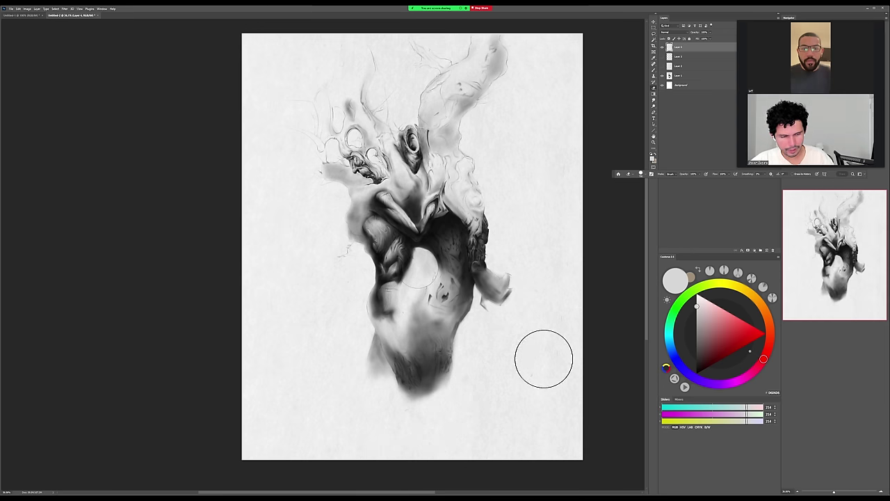
Add a new layer on top and set the brush colour to dark grey RGB 31, 31, 31.
{"action": "key", "text": "z"}
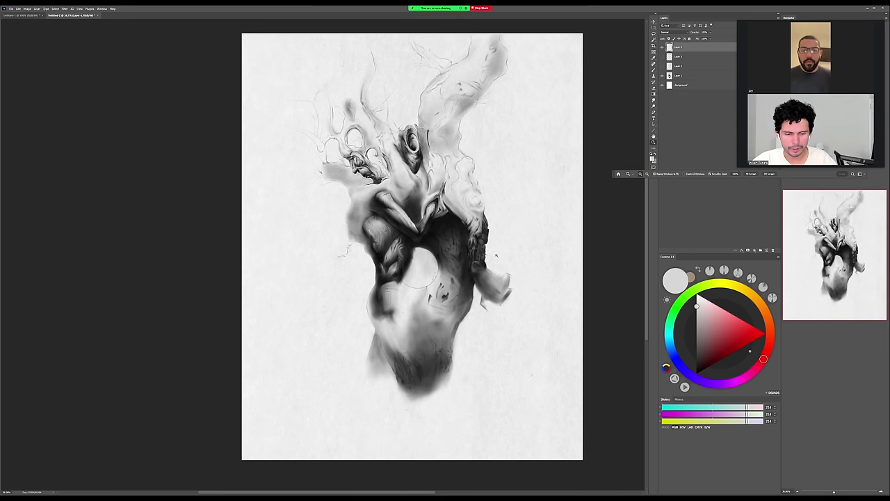
{"action": "left_click_drag", "start_coordinate": [497, 255], "coordinate": [570, 254]}
{"action": "left_click_drag", "start_coordinate": [398, 223], "coordinate": [452, 260]}
{"action": "left_click_drag", "start_coordinate": [394, 223], "coordinate": [534, 186]}
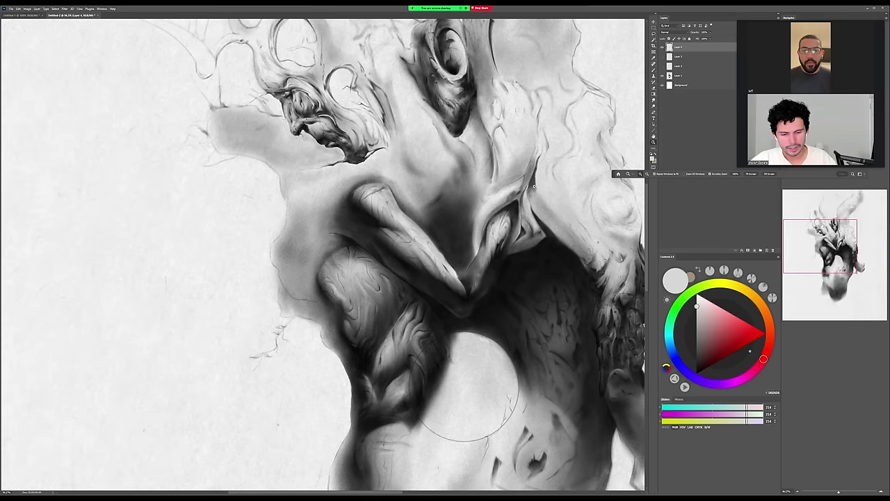
{"action": "left_click_drag", "start_coordinate": [605, 288], "coordinate": [593, 303]}
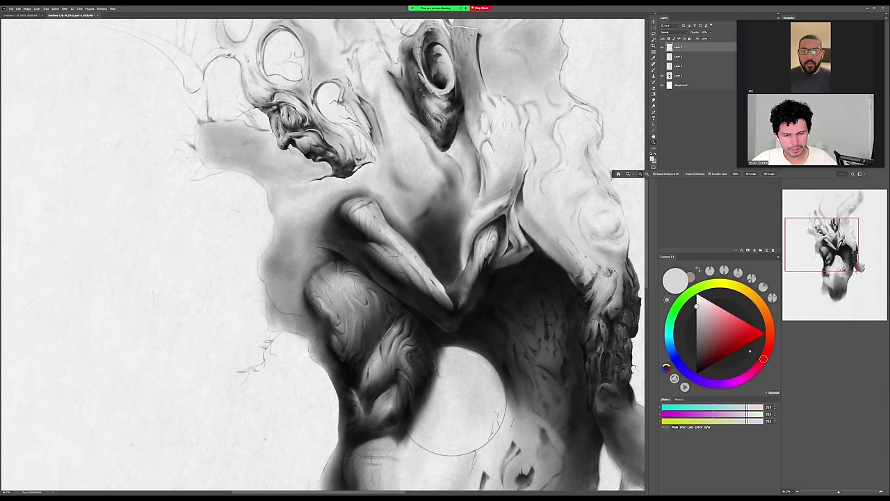
{"action": "left_click_drag", "start_coordinate": [614, 271], "coordinate": [582, 347]}
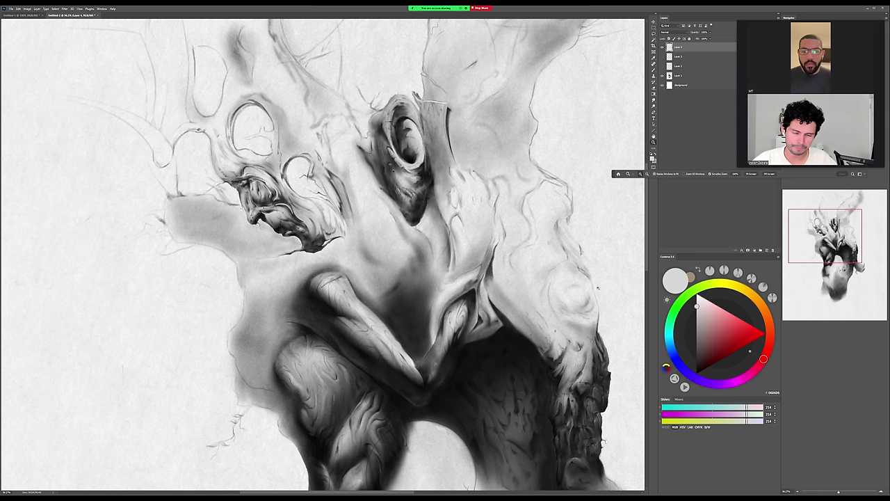
{"action": "left_click", "coordinate": [765, 250]}
{"action": "key", "text": "b"}
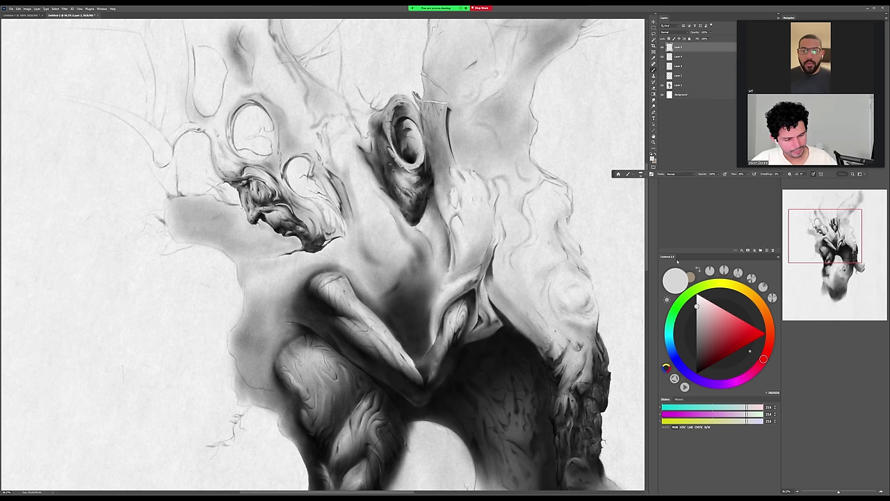
{"action": "key", "text": "x"}
{"action": "left_click_drag", "start_coordinate": [699, 363], "coordinate": [696, 364]}
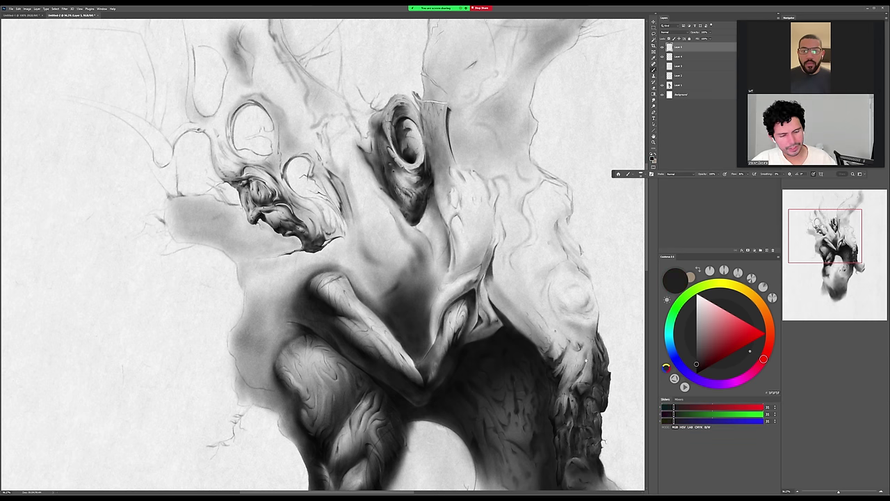
Sketch an upright cylinder with elliptical ends and heavy side lines in the blank paper area right of the figure.
{"action": "left_click_drag", "start_coordinate": [618, 275], "coordinate": [574, 333]}
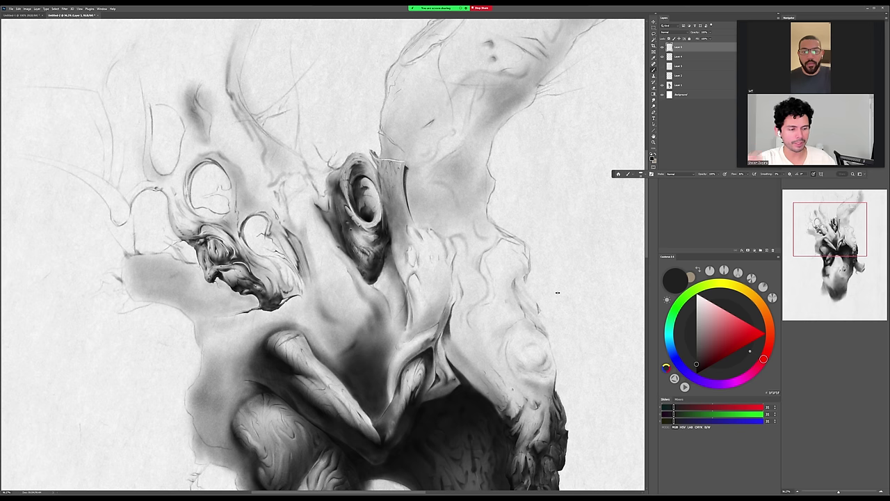
{"action": "left_click_drag", "start_coordinate": [601, 285], "coordinate": [518, 259]}
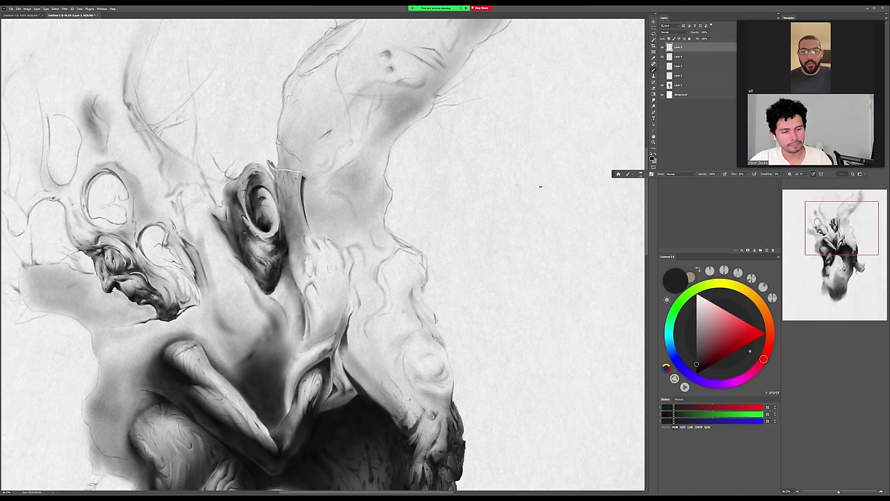
{"action": "mouse_move", "coordinate": [511, 166]}
{"action": "left_mouse_down"}
{"action": "mouse_move", "coordinate": [574, 174]}
{"action": "mouse_move", "coordinate": [489, 174]}
{"action": "mouse_move", "coordinate": [571, 173]}
{"action": "left_mouse_up"}
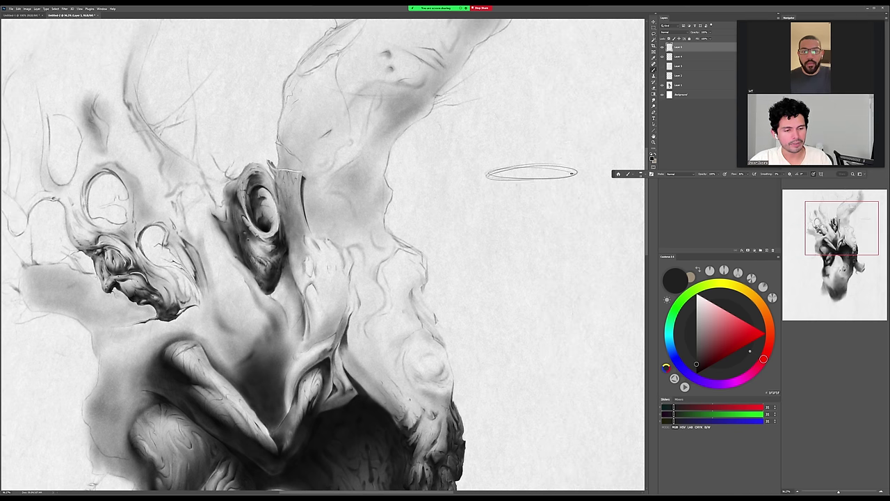
{"action": "left_click_drag", "start_coordinate": [488, 175], "coordinate": [488, 236]}
{"action": "left_click_drag", "start_coordinate": [578, 171], "coordinate": [577, 273]}
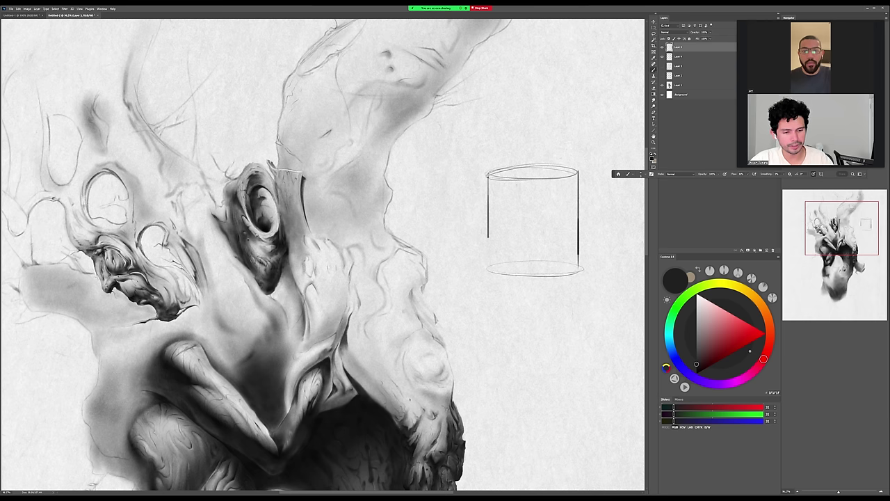
{"action": "left_click_drag", "start_coordinate": [487, 173], "coordinate": [488, 271]}
{"action": "mouse_move", "coordinate": [578, 174]}
{"action": "left_mouse_down"}
{"action": "mouse_move", "coordinate": [578, 270]}
{"action": "mouse_move", "coordinate": [591, 272]}
{"action": "left_mouse_up"}
Change the brush to a round tip and return to a close view of the cylinder.
{"action": "mouse_move", "coordinate": [450, 269]}
{"action": "left_mouse_down"}
{"action": "mouse_move", "coordinate": [590, 271]}
{"action": "mouse_move", "coordinate": [565, 315]}
{"action": "left_mouse_up"}
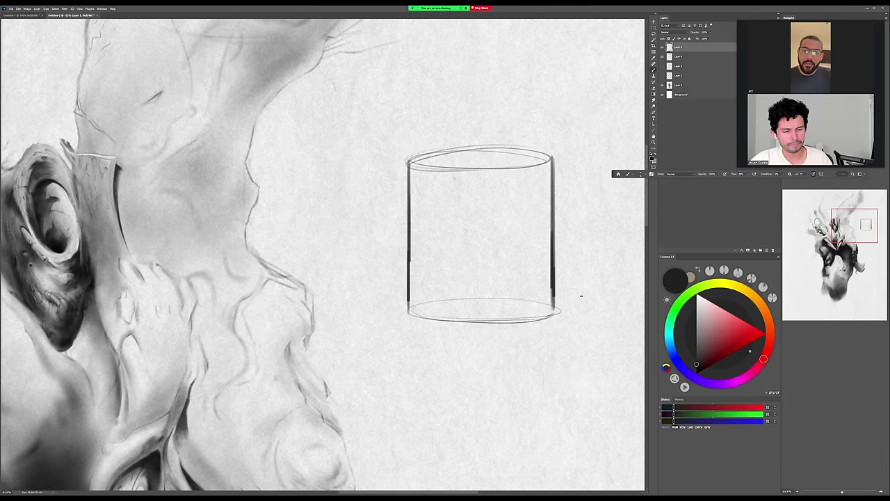
{"action": "right_click", "coordinate": [496, 272]}
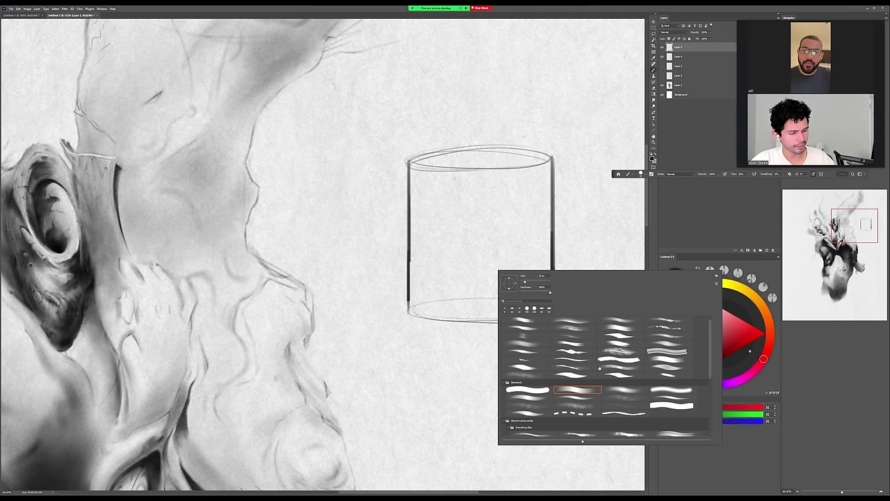
{"action": "left_click", "coordinate": [796, 368]}
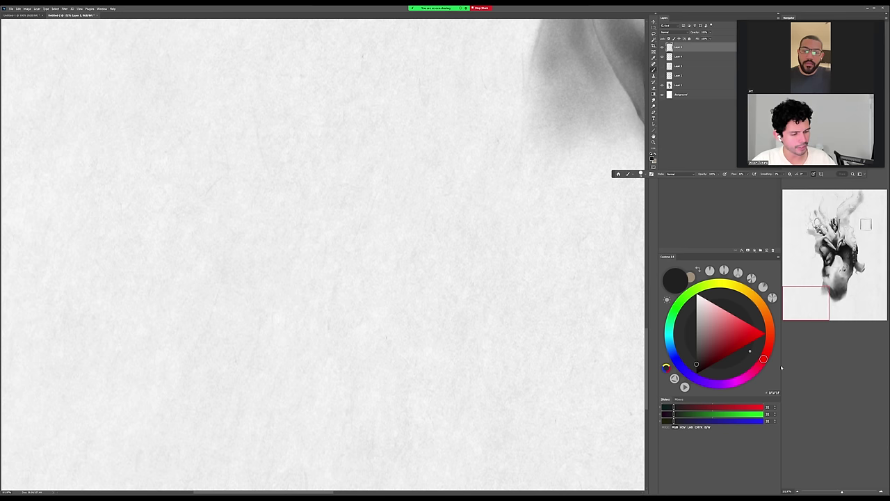
{"action": "left_click_drag", "start_coordinate": [587, 367], "coordinate": [292, 484]}
{"action": "mouse_move", "coordinate": [471, 196]}
{"action": "left_mouse_down"}
{"action": "mouse_move", "coordinate": [477, 263]}
{"action": "mouse_move", "coordinate": [501, 218]}
{"action": "mouse_move", "coordinate": [517, 236]}
{"action": "left_mouse_up"}
{"action": "key", "text": "b"}
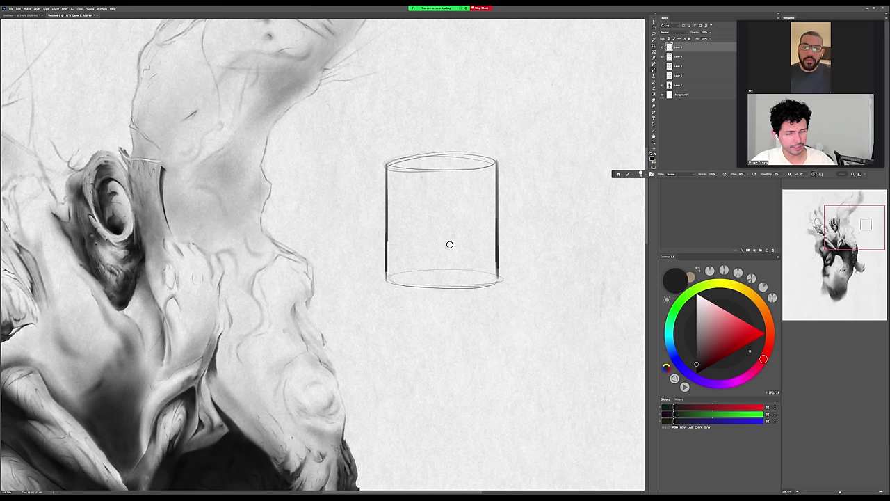
Draw thin vertical and zigzag strokes down the cylinder's side wall.
{"action": "left_click_drag", "start_coordinate": [412, 171], "coordinate": [419, 249]}
{"action": "mouse_move", "coordinate": [418, 199]}
{"action": "left_mouse_down"}
{"action": "mouse_move", "coordinate": [430, 259]}
{"action": "mouse_move", "coordinate": [427, 197]}
{"action": "mouse_move", "coordinate": [439, 240]}
{"action": "left_mouse_up"}
{"action": "left_click_drag", "start_coordinate": [436, 171], "coordinate": [447, 263]}
{"action": "left_click_drag", "start_coordinate": [465, 179], "coordinate": [458, 280]}
{"action": "mouse_move", "coordinate": [460, 199]}
{"action": "left_mouse_down"}
{"action": "mouse_move", "coordinate": [484, 182]}
{"action": "mouse_move", "coordinate": [482, 283]}
{"action": "left_mouse_up"}
{"action": "mouse_move", "coordinate": [465, 210]}
{"action": "left_mouse_down"}
{"action": "mouse_move", "coordinate": [453, 277]}
{"action": "mouse_move", "coordinate": [441, 286]}
{"action": "left_mouse_up"}
{"action": "mouse_move", "coordinate": [420, 248]}
{"action": "left_mouse_down"}
{"action": "mouse_move", "coordinate": [420, 217]}
{"action": "mouse_move", "coordinate": [417, 275]}
{"action": "left_mouse_up"}
{"action": "left_click_drag", "start_coordinate": [417, 176], "coordinate": [412, 281]}
{"action": "left_click_drag", "start_coordinate": [405, 180], "coordinate": [404, 281]}
{"action": "left_click_drag", "start_coordinate": [400, 174], "coordinate": [398, 280]}
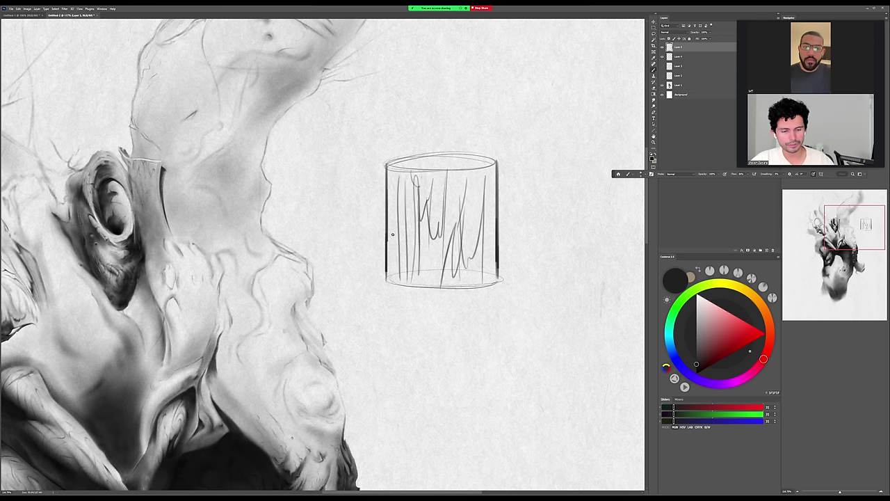
{"action": "left_click_drag", "start_coordinate": [399, 191], "coordinate": [388, 237]}
{"action": "left_click_drag", "start_coordinate": [406, 239], "coordinate": [398, 269]}
{"action": "left_click_drag", "start_coordinate": [416, 188], "coordinate": [417, 264]}
{"action": "mouse_move", "coordinate": [445, 199]}
{"action": "left_mouse_down"}
{"action": "mouse_move", "coordinate": [437, 279]}
{"action": "mouse_move", "coordinate": [502, 280]}
{"action": "left_mouse_up"}
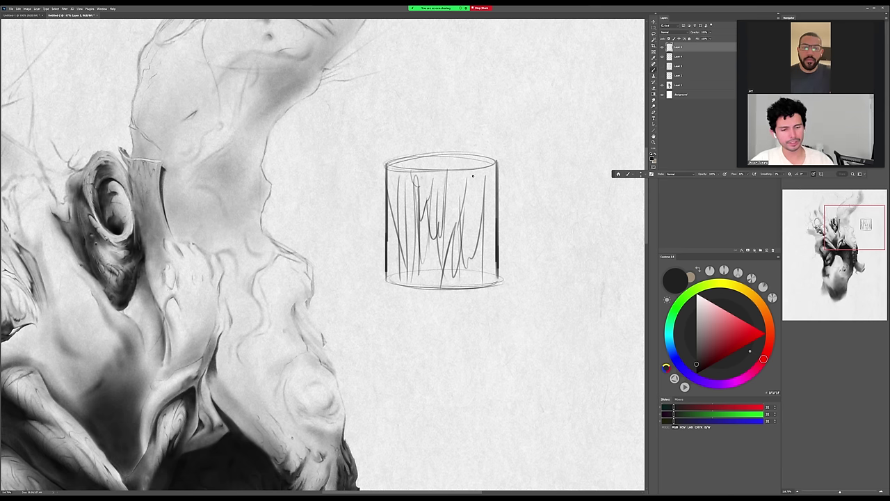
{"action": "left_click_drag", "start_coordinate": [460, 178], "coordinate": [458, 240]}
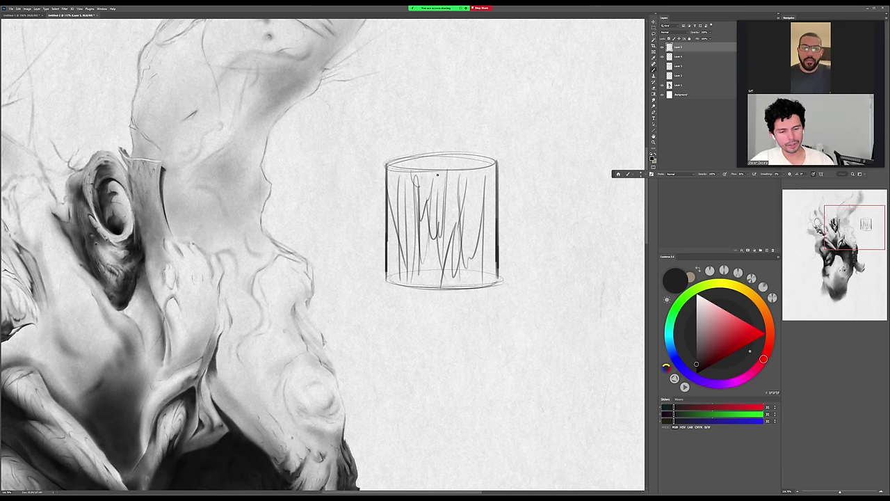
Shade the left half of the cylinder with broad translucent vertical strokes and darker marks near its centre.
{"action": "mouse_move", "coordinate": [437, 175]}
{"action": "left_mouse_down"}
{"action": "mouse_move", "coordinate": [445, 254]}
{"action": "mouse_move", "coordinate": [453, 226]}
{"action": "mouse_move", "coordinate": [446, 282]}
{"action": "mouse_move", "coordinate": [449, 215]}
{"action": "mouse_move", "coordinate": [438, 174]}
{"action": "left_mouse_up"}
{"action": "mouse_move", "coordinate": [449, 241]}
{"action": "left_mouse_down"}
{"action": "mouse_move", "coordinate": [428, 174]}
{"action": "mouse_move", "coordinate": [415, 185]}
{"action": "mouse_move", "coordinate": [400, 277]}
{"action": "left_mouse_up"}
{"action": "left_click_drag", "start_coordinate": [575, 288], "coordinate": [510, 242]}
Draw three long curved arrows sweeping up to the right below the cylinder with a much smaller brush.
{"action": "key", "text": "["}
{"action": "key", "text": "["}
{"action": "key", "text": "["}
{"action": "key", "text": "["}
{"action": "key", "text": "["}
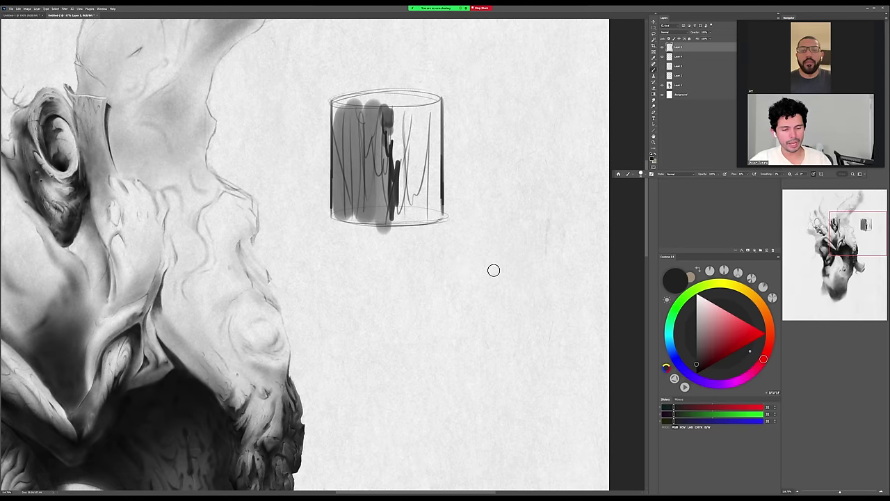
{"action": "key", "text": "["}
{"action": "key", "text": "["}
{"action": "key", "text": "["}
{"action": "key", "text": "["}
{"action": "key", "text": "["}
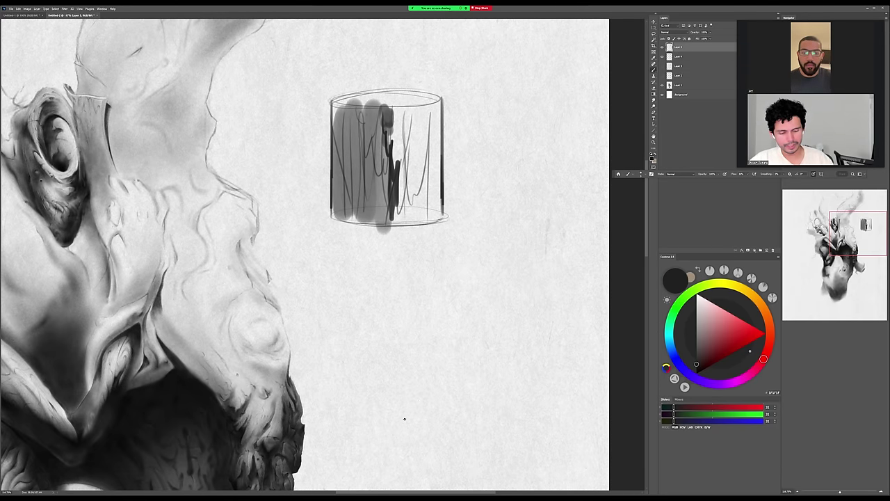
{"action": "left_click_drag", "start_coordinate": [393, 421], "coordinate": [490, 256]}
{"action": "mouse_move", "coordinate": [471, 272]}
{"action": "left_mouse_down"}
{"action": "mouse_move", "coordinate": [491, 255]}
{"action": "mouse_move", "coordinate": [492, 274]}
{"action": "left_mouse_up"}
{"action": "mouse_move", "coordinate": [368, 415]}
{"action": "left_mouse_down"}
{"action": "mouse_move", "coordinate": [397, 367]}
{"action": "mouse_move", "coordinate": [521, 243]}
{"action": "mouse_move", "coordinate": [523, 263]}
{"action": "left_mouse_up"}
{"action": "mouse_move", "coordinate": [448, 416]}
{"action": "left_mouse_down"}
{"action": "mouse_move", "coordinate": [454, 395]}
{"action": "mouse_move", "coordinate": [505, 332]}
{"action": "left_mouse_up"}
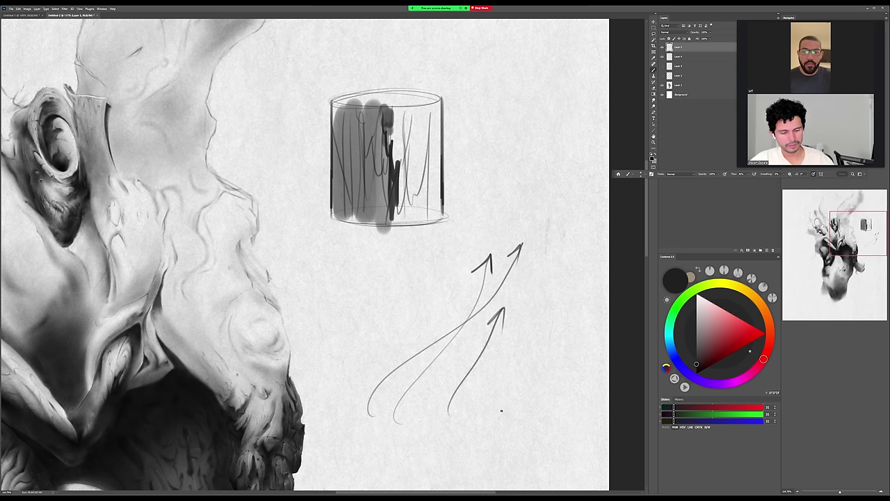
Add two short near-vertical arrows beside the long ones and two curved arrows just beneath the cylinder.
{"action": "left_click_drag", "start_coordinate": [500, 416], "coordinate": [509, 348]}
{"action": "left_click_drag", "start_coordinate": [509, 347], "coordinate": [510, 368]}
{"action": "mouse_move", "coordinate": [448, 293]}
{"action": "left_mouse_down"}
{"action": "mouse_move", "coordinate": [426, 249]}
{"action": "mouse_move", "coordinate": [448, 244]}
{"action": "mouse_move", "coordinate": [452, 212]}
{"action": "mouse_move", "coordinate": [475, 189]}
{"action": "left_mouse_up"}
{"action": "left_click_drag", "start_coordinate": [476, 189], "coordinate": [469, 210]}
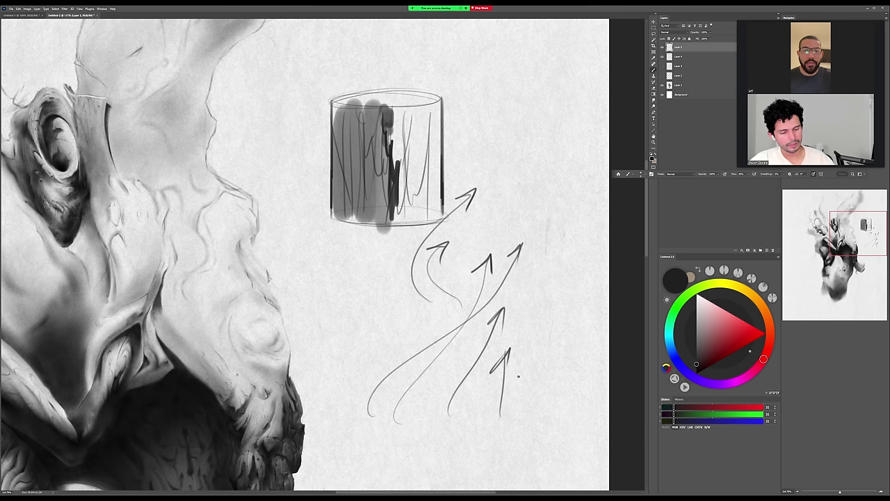
{"action": "left_click_drag", "start_coordinate": [528, 404], "coordinate": [520, 344]}
{"action": "left_click_drag", "start_coordinate": [520, 344], "coordinate": [527, 364]}
{"action": "left_click_drag", "start_coordinate": [531, 415], "coordinate": [529, 391]}
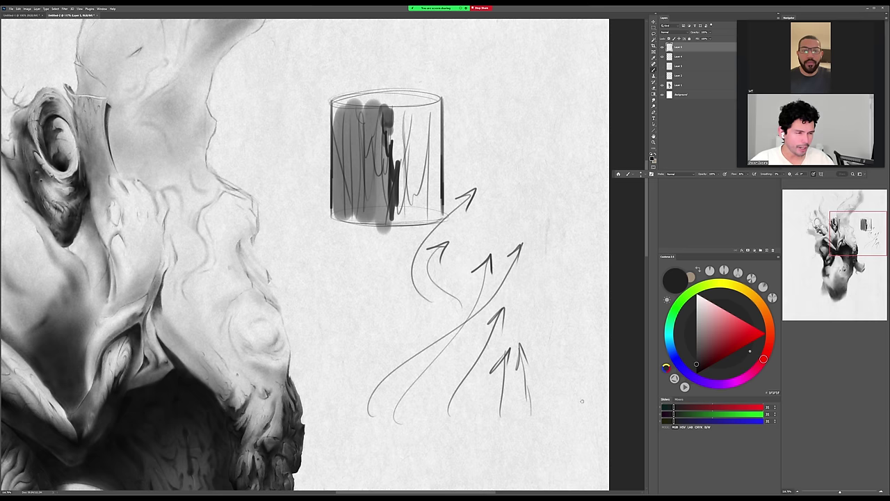
Add converging flow lines that sweep from the lower left up along the long curved arrows.
{"action": "left_click_drag", "start_coordinate": [582, 401], "coordinate": [575, 396]}
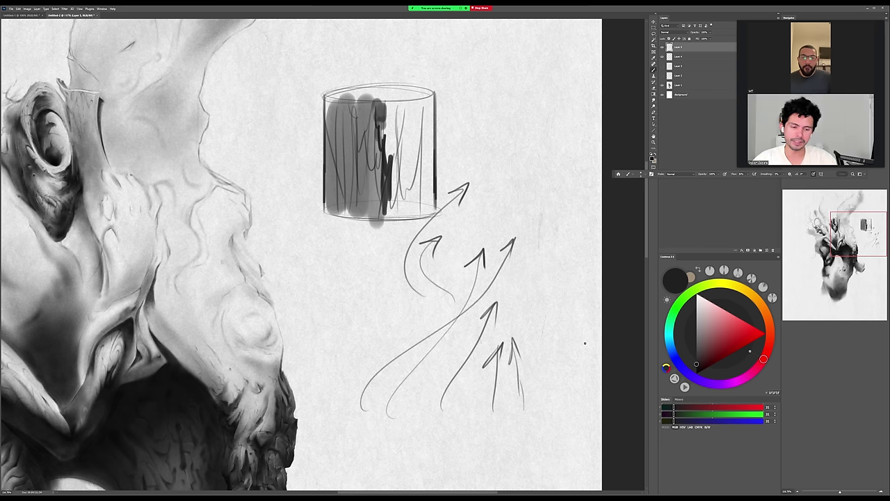
{"action": "left_click_drag", "start_coordinate": [348, 380], "coordinate": [469, 289]}
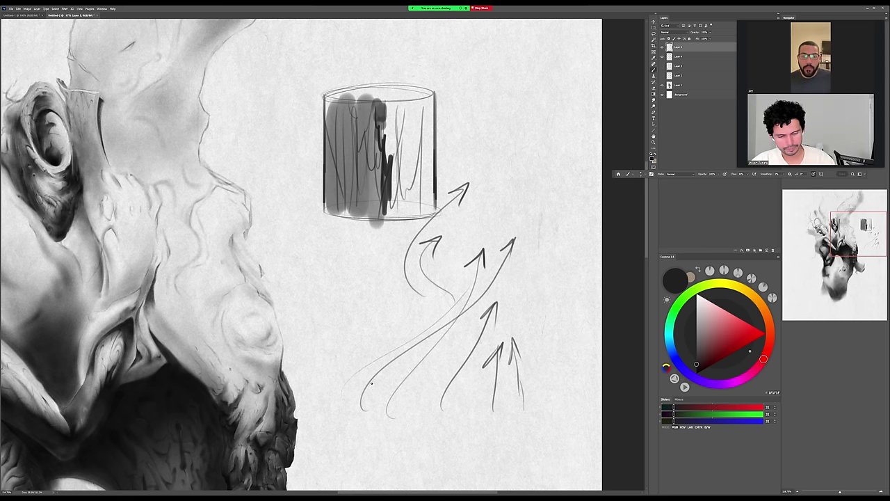
{"action": "mouse_move", "coordinate": [344, 380]}
{"action": "left_mouse_down"}
{"action": "mouse_move", "coordinate": [399, 351]}
{"action": "mouse_move", "coordinate": [467, 279]}
{"action": "left_mouse_up"}
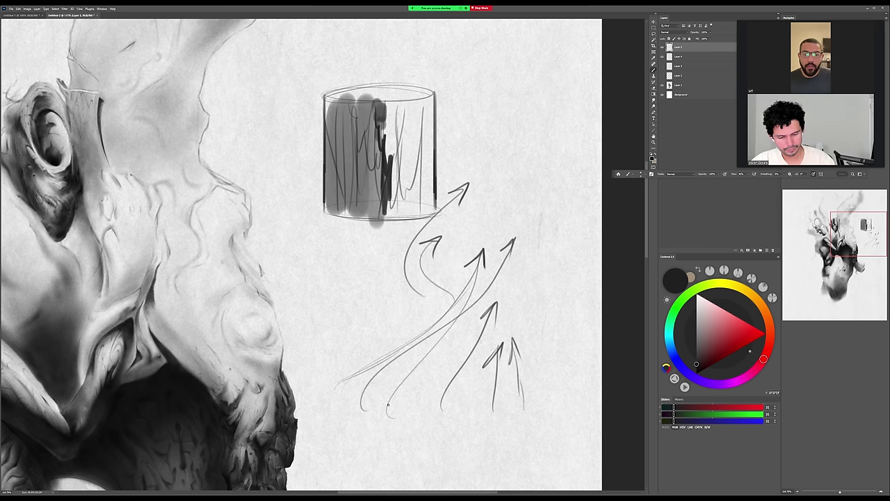
{"action": "mouse_move", "coordinate": [347, 398]}
{"action": "left_mouse_down"}
{"action": "mouse_move", "coordinate": [393, 382]}
{"action": "mouse_move", "coordinate": [457, 312]}
{"action": "mouse_move", "coordinate": [492, 249]}
{"action": "left_mouse_up"}
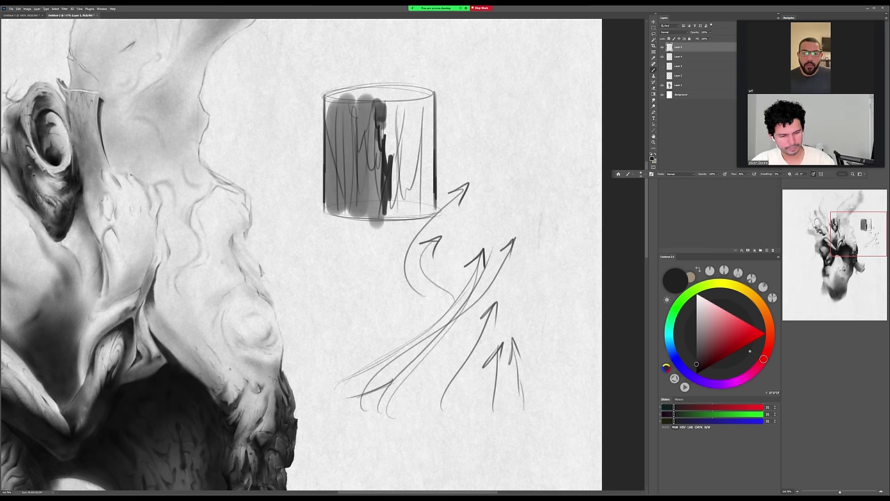
Fade the middle of the arrow sketch with a soft, much larger eraser.
{"action": "key", "text": "e"}
{"action": "right_click", "coordinate": [491, 268]}
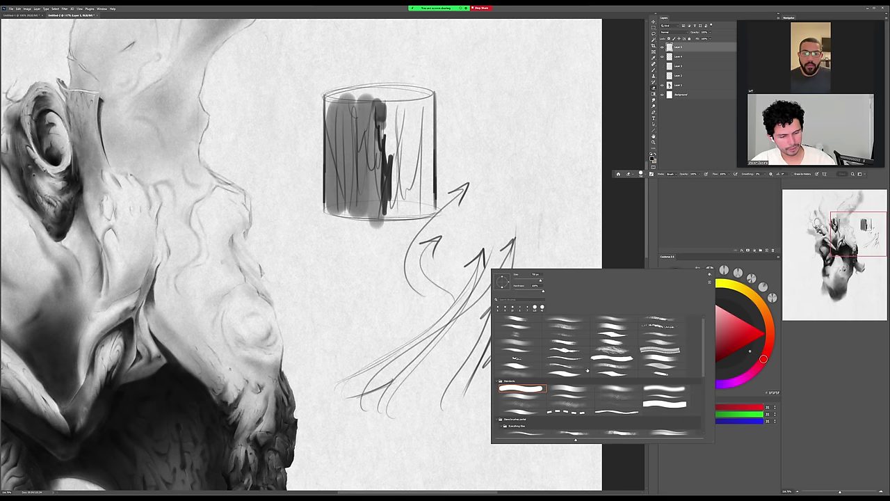
{"action": "double_click", "coordinate": [615, 390]}
{"action": "key", "text": "]"}
{"action": "key", "text": "]"}
{"action": "key", "text": "]"}
{"action": "key", "text": "]"}
{"action": "key", "text": "]"}
{"action": "key", "text": "]"}
{"action": "key", "text": "]"}
{"action": "key", "text": "]"}
{"action": "key", "text": "]"}
{"action": "key", "text": "]"}
{"action": "key", "text": "]"}
{"action": "key", "text": "]"}
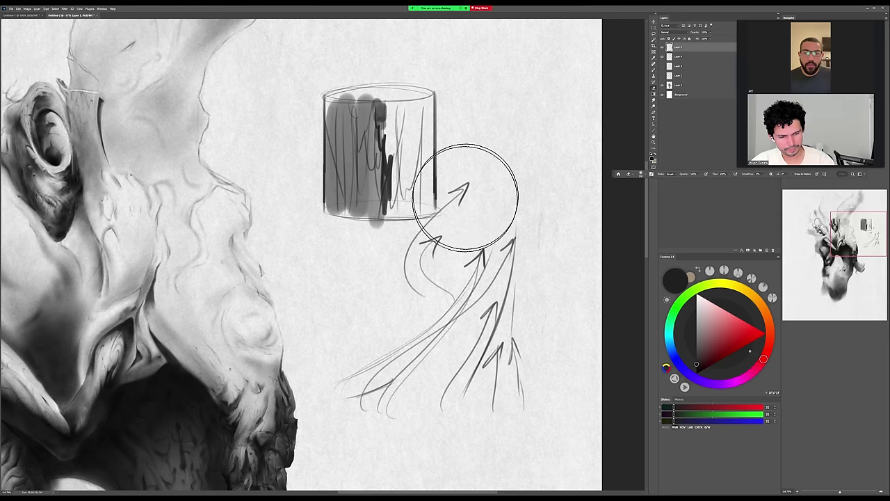
{"action": "mouse_move", "coordinate": [452, 257]}
{"action": "left_mouse_down"}
{"action": "mouse_move", "coordinate": [453, 316]}
{"action": "mouse_move", "coordinate": [483, 318]}
{"action": "left_mouse_up"}
Sketch a flat wavy-edged disc over the faded arrows with a curved line below it, and undo the last two underside strokes.
{"action": "key", "text": "b"}
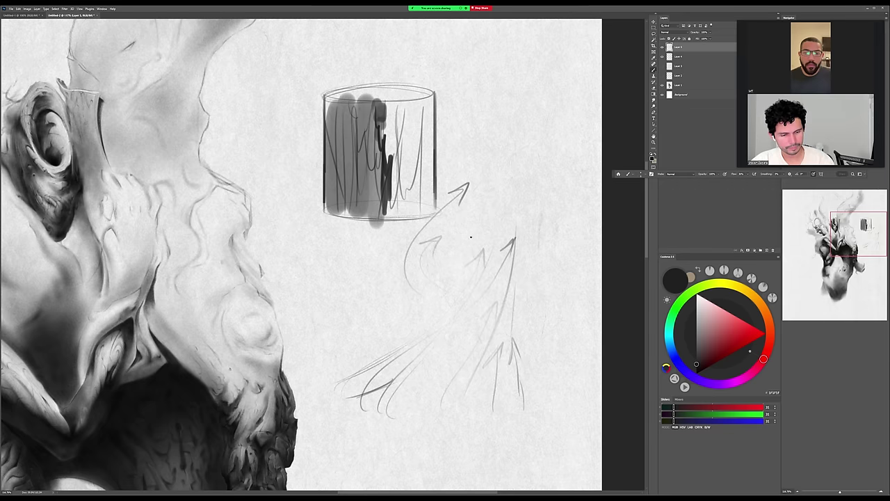
{"action": "mouse_move", "coordinate": [497, 226]}
{"action": "left_mouse_down"}
{"action": "mouse_move", "coordinate": [479, 244]}
{"action": "mouse_move", "coordinate": [410, 238]}
{"action": "left_mouse_up"}
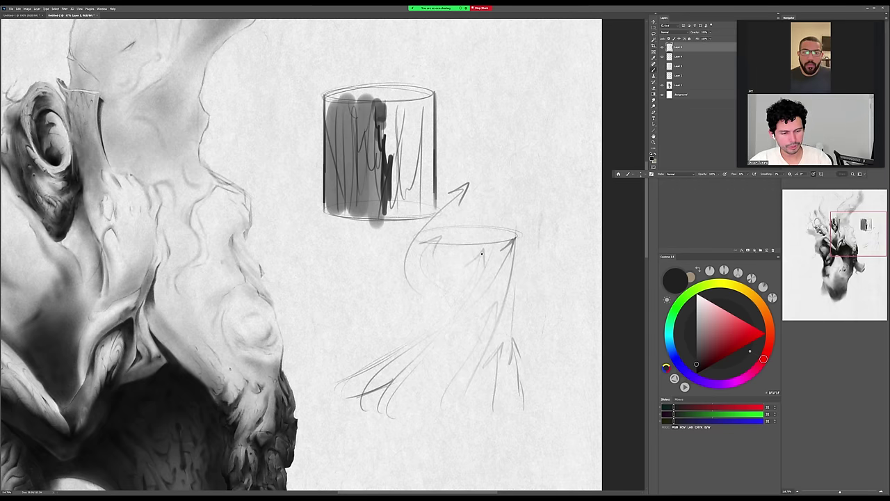
{"action": "mouse_move", "coordinate": [464, 247]}
{"action": "left_mouse_down"}
{"action": "mouse_move", "coordinate": [520, 240]}
{"action": "mouse_move", "coordinate": [474, 309]}
{"action": "left_mouse_up"}
{"action": "mouse_move", "coordinate": [517, 237]}
{"action": "left_mouse_down"}
{"action": "mouse_move", "coordinate": [419, 235]}
{"action": "mouse_move", "coordinate": [498, 228]}
{"action": "left_mouse_up"}
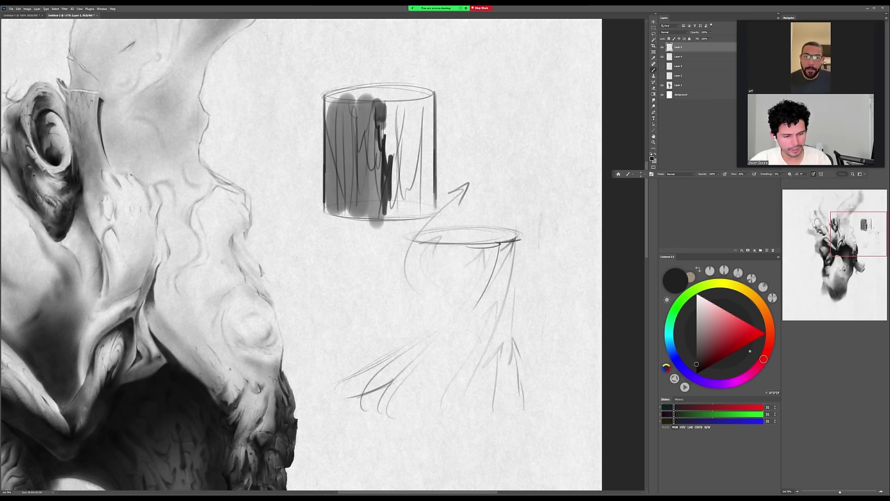
{"action": "mouse_move", "coordinate": [499, 244]}
{"action": "left_mouse_down"}
{"action": "mouse_move", "coordinate": [470, 247]}
{"action": "mouse_move", "coordinate": [530, 237]}
{"action": "mouse_move", "coordinate": [463, 225]}
{"action": "mouse_move", "coordinate": [407, 232]}
{"action": "mouse_move", "coordinate": [522, 251]}
{"action": "mouse_move", "coordinate": [540, 235]}
{"action": "left_mouse_up"}
{"action": "key", "text": "ctrl+space"}
{"action": "mouse_move", "coordinate": [486, 239]}
{"action": "left_mouse_down"}
{"action": "mouse_move", "coordinate": [444, 244]}
{"action": "mouse_move", "coordinate": [490, 247]}
{"action": "mouse_move", "coordinate": [491, 240]}
{"action": "left_mouse_up"}
{"action": "left_click_drag", "start_coordinate": [453, 245], "coordinate": [491, 248]}
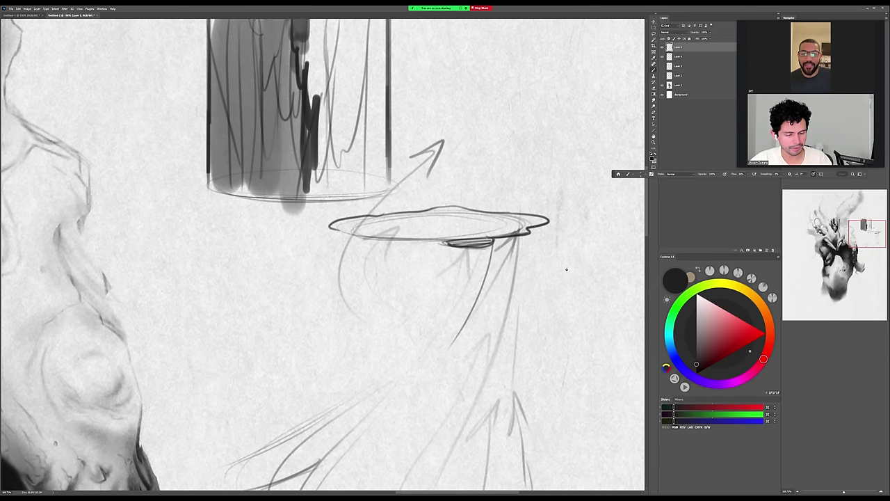
{"action": "key", "text": "ctrl+z"}
{"action": "key", "text": "ctrl+z"}
Draw long contour lines curving from under the disc down to the lower left as a flaring trunk.
{"action": "key", "text": "space"}
{"action": "left_click_drag", "start_coordinate": [563, 274], "coordinate": [564, 199]}
{"action": "key", "text": "ctrl+space"}
{"action": "mouse_move", "coordinate": [553, 239]}
{"action": "left_mouse_down"}
{"action": "mouse_move", "coordinate": [531, 223]}
{"action": "mouse_move", "coordinate": [452, 305]}
{"action": "mouse_move", "coordinate": [364, 369]}
{"action": "left_mouse_up"}
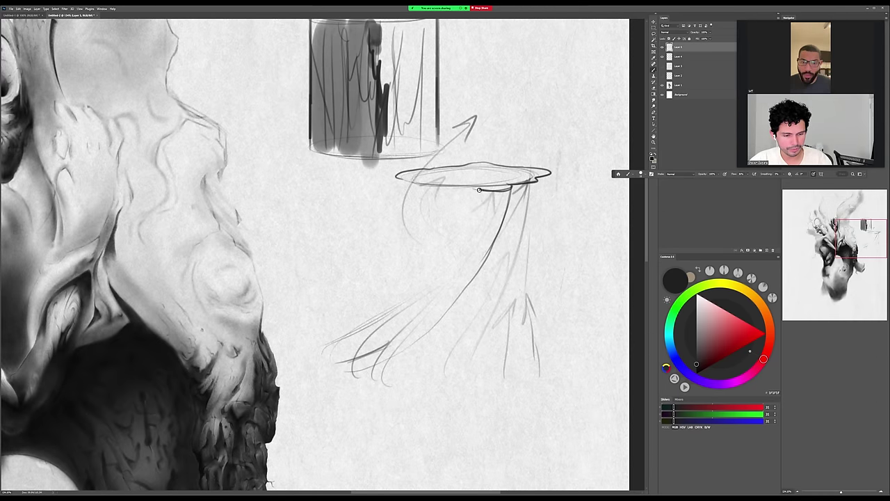
{"action": "mouse_move", "coordinate": [476, 207]}
{"action": "left_mouse_down"}
{"action": "mouse_move", "coordinate": [418, 299]}
{"action": "mouse_move", "coordinate": [378, 326]}
{"action": "left_mouse_up"}
{"action": "left_click_drag", "start_coordinate": [415, 299], "coordinate": [294, 357]}
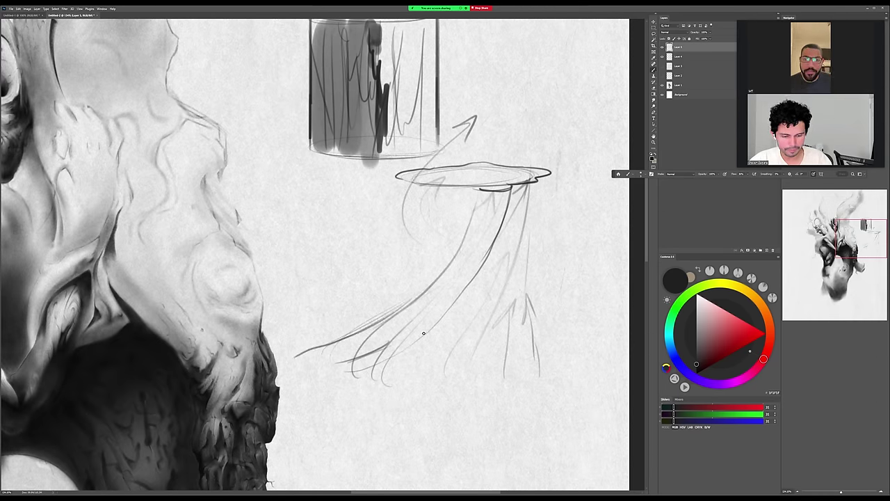
{"action": "left_click_drag", "start_coordinate": [422, 334], "coordinate": [303, 385]}
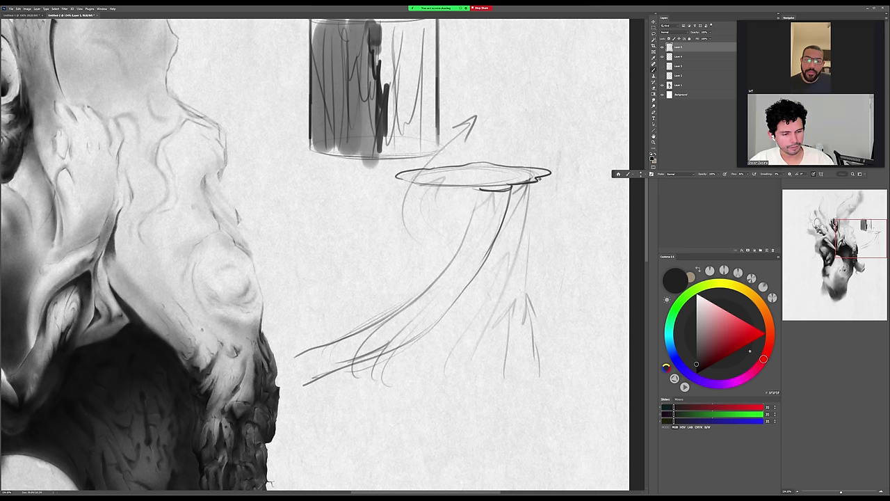
Draw more long contours down the trunk's middle and a dark arched hollow between the roots at its base.
{"action": "left_click_drag", "start_coordinate": [538, 178], "coordinate": [495, 371]}
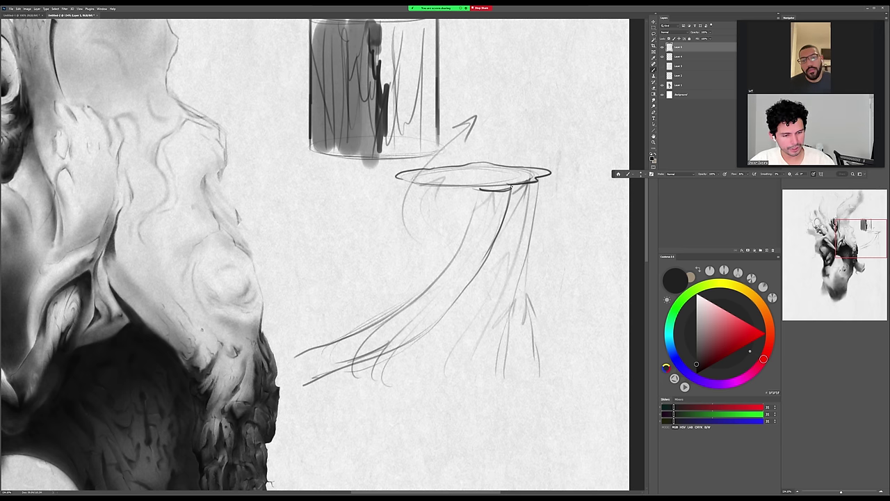
{"action": "left_click_drag", "start_coordinate": [511, 186], "coordinate": [498, 242]}
{"action": "mouse_move", "coordinate": [488, 285]}
{"action": "left_mouse_down"}
{"action": "mouse_move", "coordinate": [469, 369]}
{"action": "mouse_move", "coordinate": [423, 338]}
{"action": "mouse_move", "coordinate": [472, 352]}
{"action": "left_mouse_up"}
{"action": "left_click_drag", "start_coordinate": [395, 365], "coordinate": [467, 367]}
{"action": "mouse_move", "coordinate": [439, 325]}
{"action": "left_mouse_down"}
{"action": "mouse_move", "coordinate": [452, 313]}
{"action": "mouse_move", "coordinate": [470, 371]}
{"action": "left_mouse_up"}
{"action": "mouse_move", "coordinate": [476, 313]}
{"action": "left_mouse_down"}
{"action": "mouse_move", "coordinate": [470, 363]}
{"action": "mouse_move", "coordinate": [469, 355]}
{"action": "left_mouse_up"}
{"action": "mouse_move", "coordinate": [411, 358]}
{"action": "left_mouse_down"}
{"action": "mouse_move", "coordinate": [450, 351]}
{"action": "mouse_move", "coordinate": [468, 365]}
{"action": "mouse_move", "coordinate": [461, 368]}
{"action": "mouse_move", "coordinate": [469, 380]}
{"action": "left_mouse_up"}
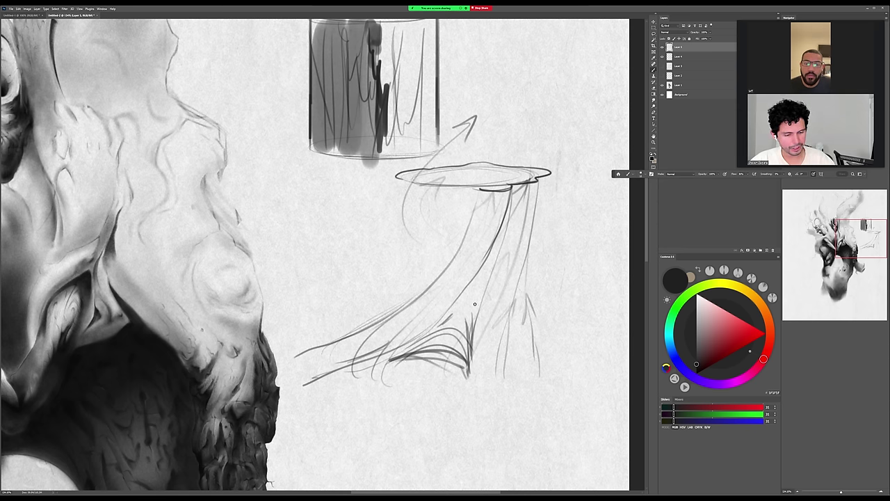
Draw the trunk's right-hand contours from the disc rim down, flaring outward into spreading roots.
{"action": "mouse_move", "coordinate": [537, 191]}
{"action": "left_mouse_down"}
{"action": "mouse_move", "coordinate": [509, 353]}
{"action": "mouse_move", "coordinate": [477, 369]}
{"action": "mouse_move", "coordinate": [495, 386]}
{"action": "left_mouse_up"}
{"action": "left_click_drag", "start_coordinate": [506, 325], "coordinate": [554, 390]}
{"action": "left_click_drag", "start_coordinate": [488, 381], "coordinate": [518, 401]}
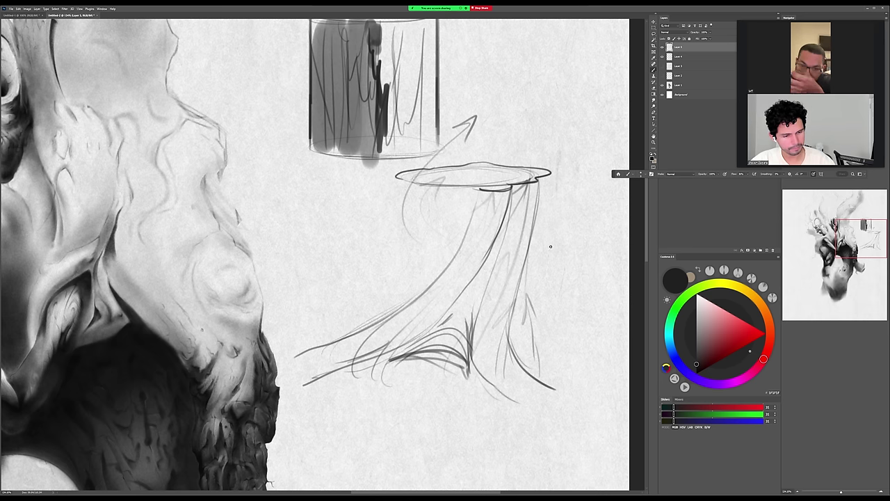
{"action": "mouse_move", "coordinate": [548, 178]}
{"action": "left_mouse_down"}
{"action": "mouse_move", "coordinate": [560, 347]}
{"action": "mouse_move", "coordinate": [580, 365]}
{"action": "left_mouse_up"}
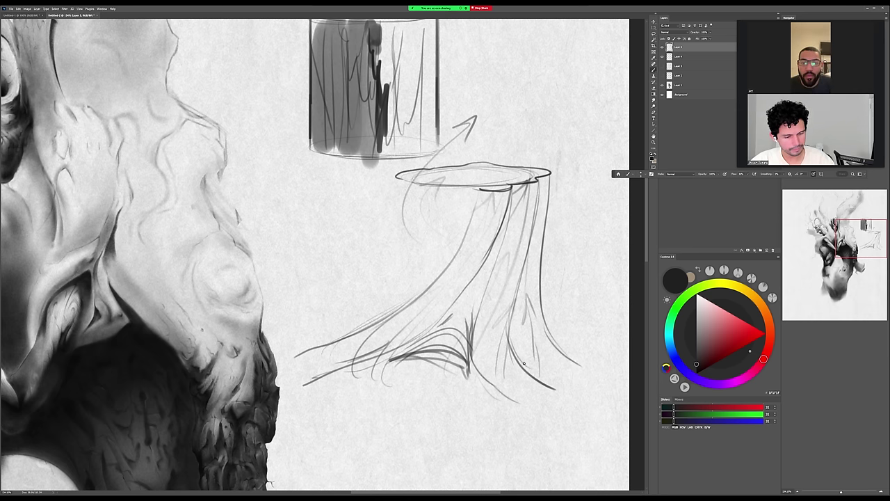
{"action": "mouse_move", "coordinate": [516, 346]}
{"action": "left_mouse_down"}
{"action": "mouse_move", "coordinate": [548, 374]}
{"action": "mouse_move", "coordinate": [576, 380]}
{"action": "left_mouse_up"}
{"action": "left_click_drag", "start_coordinate": [558, 348], "coordinate": [604, 363]}
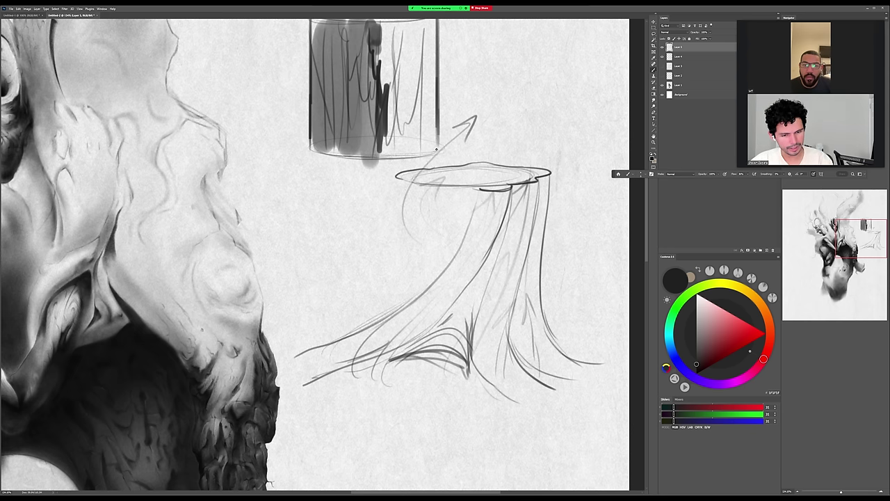
Darken the arrowhead above the disc and draw curved contours and the outer edge down the trunk's left side.
{"action": "mouse_move", "coordinate": [446, 132]}
{"action": "left_mouse_down"}
{"action": "mouse_move", "coordinate": [476, 120]}
{"action": "mouse_move", "coordinate": [466, 136]}
{"action": "left_mouse_up"}
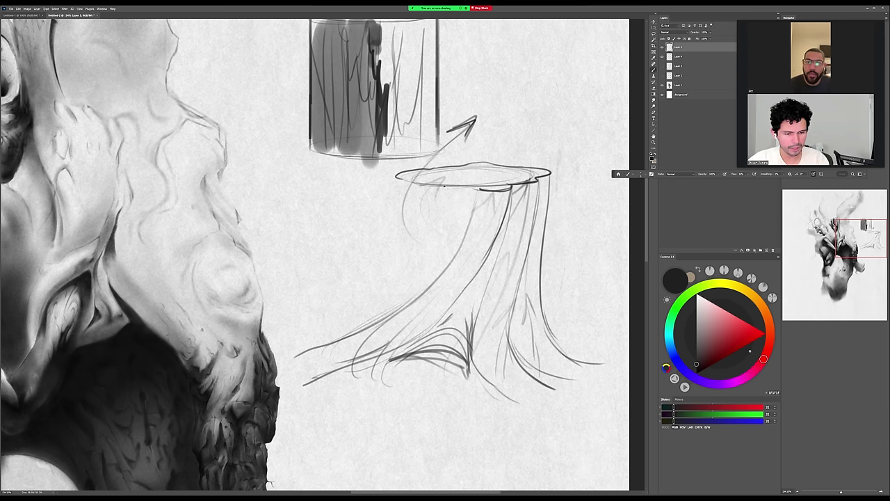
{"action": "mouse_move", "coordinate": [476, 188]}
{"action": "left_mouse_down"}
{"action": "mouse_move", "coordinate": [408, 185]}
{"action": "mouse_move", "coordinate": [387, 313]}
{"action": "left_mouse_up"}
{"action": "left_click_drag", "start_coordinate": [431, 203], "coordinate": [380, 312]}
{"action": "left_click_drag", "start_coordinate": [406, 197], "coordinate": [372, 313]}
{"action": "left_click_drag", "start_coordinate": [395, 178], "coordinate": [385, 305]}
{"action": "left_click_drag", "start_coordinate": [509, 310], "coordinate": [562, 377]}
{"action": "mouse_move", "coordinate": [401, 226]}
{"action": "left_mouse_down"}
{"action": "mouse_move", "coordinate": [363, 333]}
{"action": "mouse_move", "coordinate": [347, 331]}
{"action": "left_mouse_up"}
{"action": "left_click_drag", "start_coordinate": [398, 235], "coordinate": [355, 328]}
{"action": "left_click_drag", "start_coordinate": [375, 218], "coordinate": [339, 343]}
{"action": "left_click_drag", "start_coordinate": [362, 202], "coordinate": [359, 278]}
{"action": "left_click_drag", "start_coordinate": [389, 306], "coordinate": [372, 306]}
Extend the roots outward on both sides of the trunk base, adding looping bark lines and reinforcing the left outline.
{"action": "left_click_drag", "start_coordinate": [391, 344], "coordinate": [269, 403]}
{"action": "left_click_drag", "start_coordinate": [354, 381], "coordinate": [296, 398]}
{"action": "left_click_drag", "start_coordinate": [417, 379], "coordinate": [474, 432]}
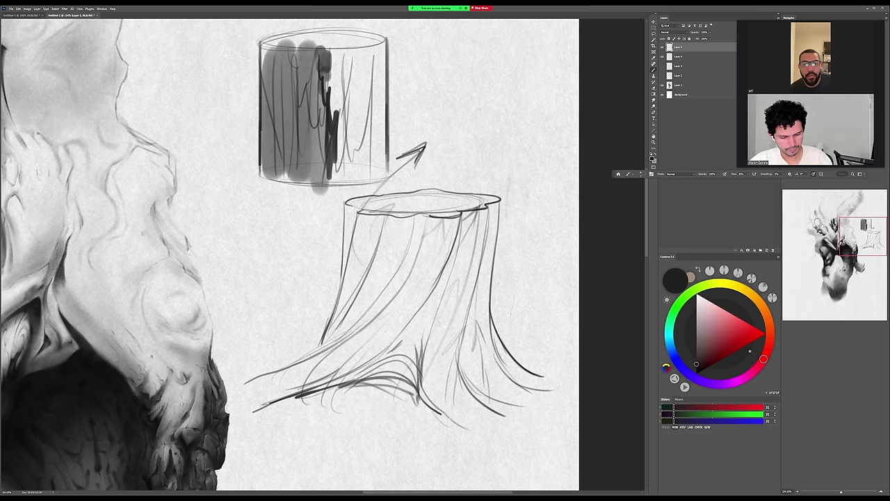
{"action": "left_click_drag", "start_coordinate": [458, 382], "coordinate": [512, 415]}
{"action": "mouse_move", "coordinate": [476, 358]}
{"action": "left_mouse_down"}
{"action": "mouse_move", "coordinate": [477, 388]}
{"action": "mouse_move", "coordinate": [512, 403]}
{"action": "left_mouse_up"}
{"action": "left_click_drag", "start_coordinate": [490, 366], "coordinate": [525, 385]}
{"action": "left_click_drag", "start_coordinate": [506, 355], "coordinate": [578, 381]}
{"action": "left_click_drag", "start_coordinate": [525, 386], "coordinate": [570, 395]}
{"action": "left_click_drag", "start_coordinate": [345, 205], "coordinate": [319, 346]}
{"action": "mouse_move", "coordinate": [568, 352]}
{"action": "left_mouse_down"}
{"action": "mouse_move", "coordinate": [567, 391]}
{"action": "mouse_move", "coordinate": [554, 361]}
{"action": "left_mouse_up"}
{"action": "left_click_drag", "start_coordinate": [578, 326], "coordinate": [572, 335]}
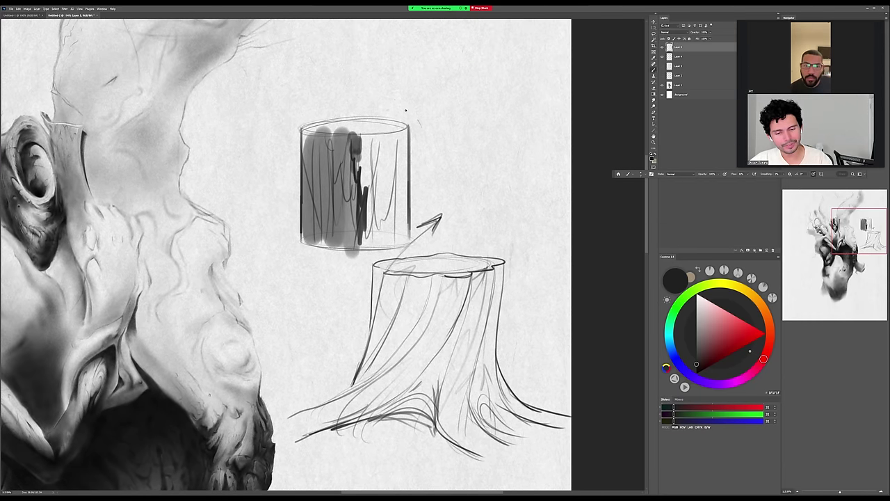
Circle the shaded cylinder and the tree stump one after the other for comparison, undoing each circle.
{"action": "mouse_move", "coordinate": [405, 110]}
{"action": "left_mouse_down"}
{"action": "mouse_move", "coordinate": [387, 252]}
{"action": "mouse_move", "coordinate": [388, 105]}
{"action": "left_mouse_up"}
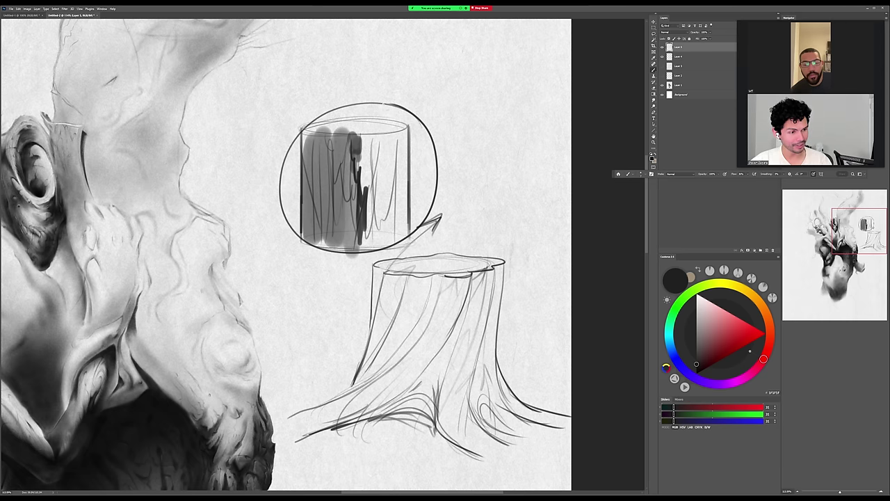
{"action": "key", "text": "ctrl+z"}
{"action": "left_click_drag", "start_coordinate": [525, 234], "coordinate": [519, 222]}
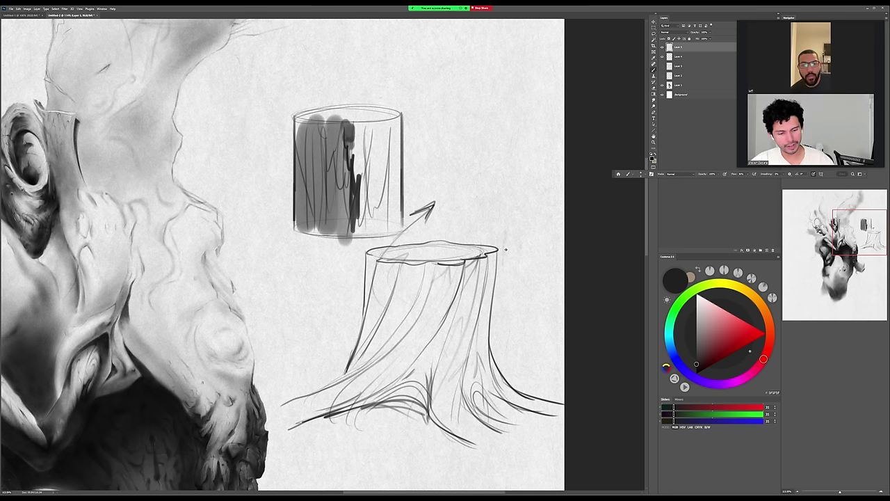
{"action": "mouse_move", "coordinate": [505, 249]}
{"action": "left_mouse_down"}
{"action": "mouse_move", "coordinate": [351, 428]}
{"action": "mouse_move", "coordinate": [508, 232]}
{"action": "left_mouse_up"}
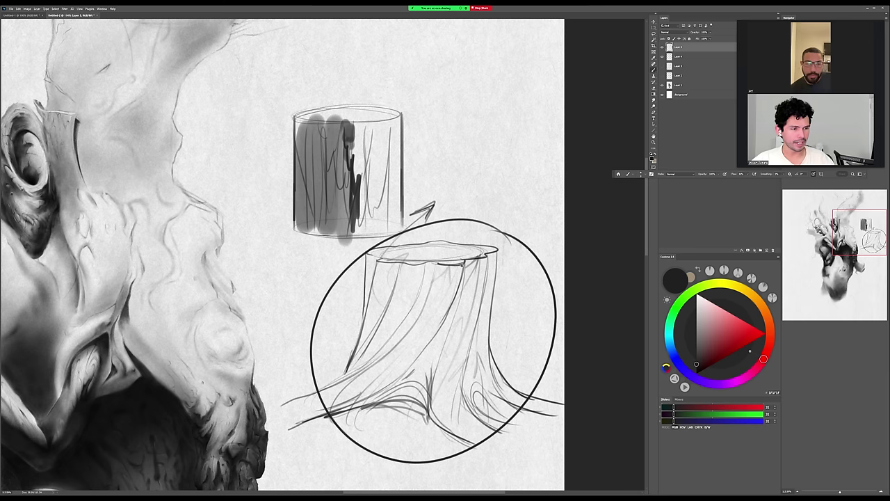
{"action": "key", "text": "ctrl+z"}
{"action": "scroll", "coordinate": [515, 413], "scroll_direction": "down", "scroll_amount": 1}
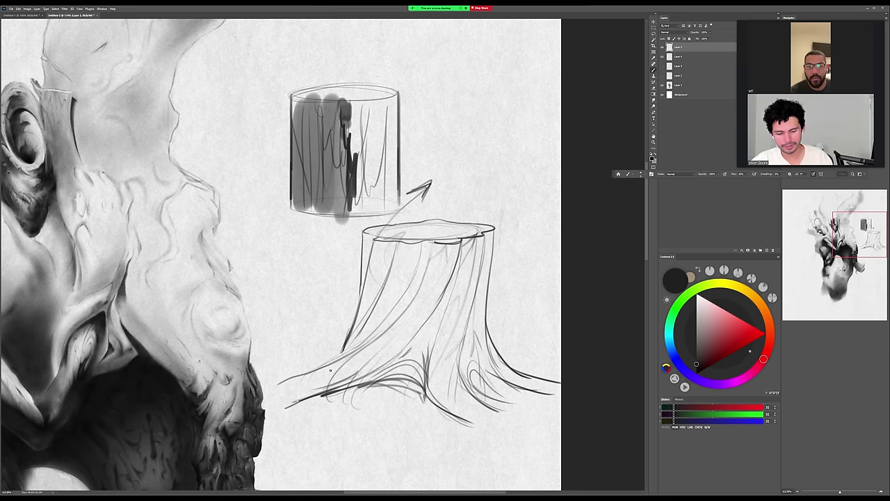
Add further strokes along the left and lower roots and darken the bark contours below the disc rim.
{"action": "left_click_drag", "start_coordinate": [324, 356], "coordinate": [267, 381]}
{"action": "left_click_drag", "start_coordinate": [430, 398], "coordinate": [491, 427]}
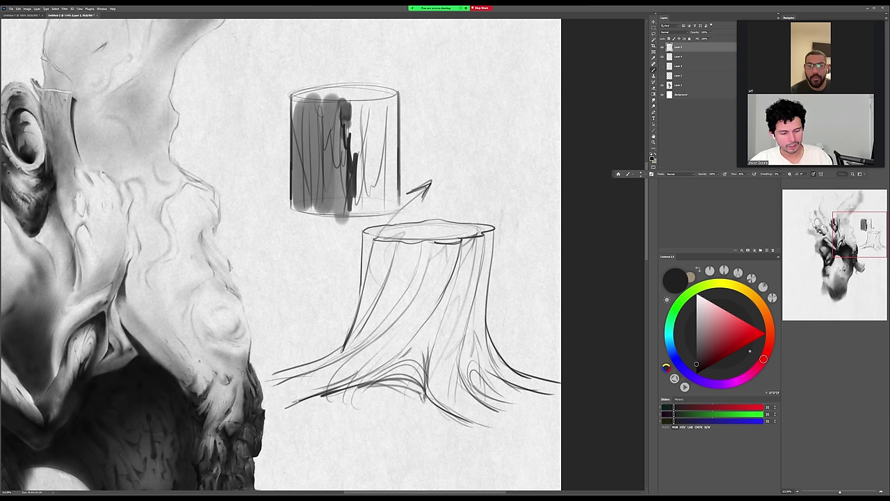
{"action": "mouse_move", "coordinate": [438, 405]}
{"action": "left_mouse_down"}
{"action": "mouse_move", "coordinate": [424, 382]}
{"action": "mouse_move", "coordinate": [462, 239]}
{"action": "mouse_move", "coordinate": [447, 301]}
{"action": "left_mouse_up"}
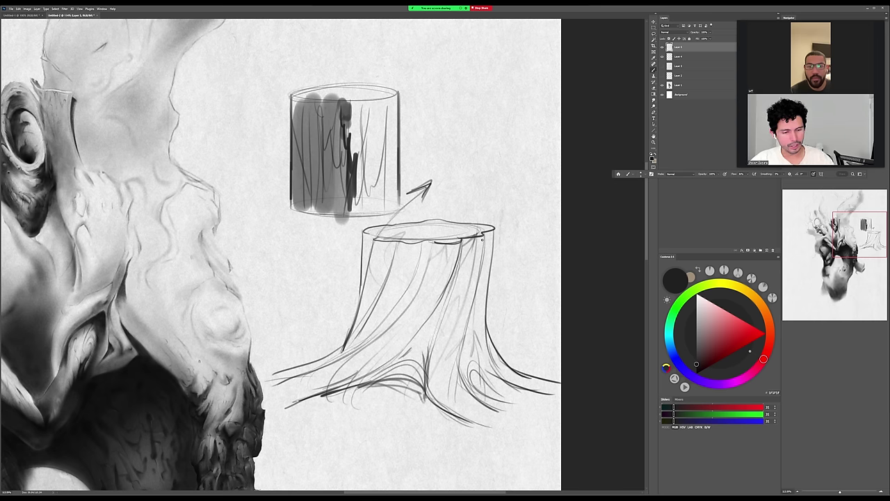
{"action": "left_click_drag", "start_coordinate": [483, 235], "coordinate": [470, 310]}
{"action": "left_click_drag", "start_coordinate": [476, 264], "coordinate": [469, 297]}
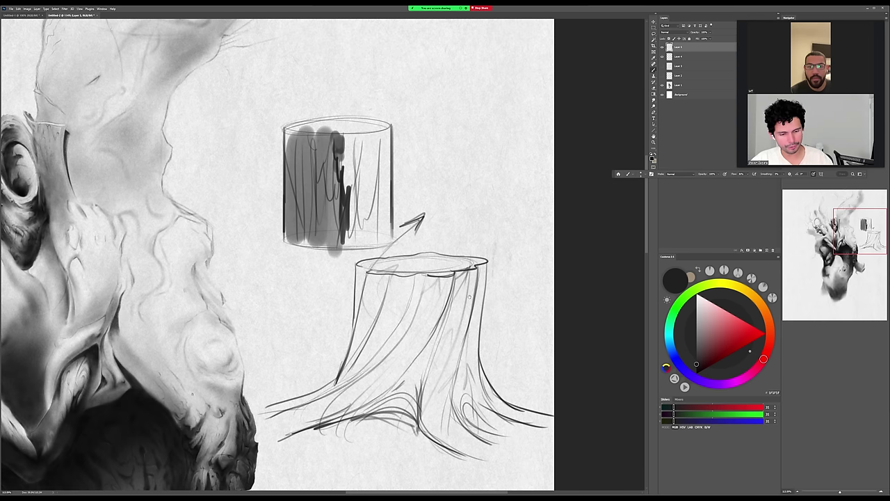
{"action": "left_click_drag", "start_coordinate": [428, 272], "coordinate": [391, 353]}
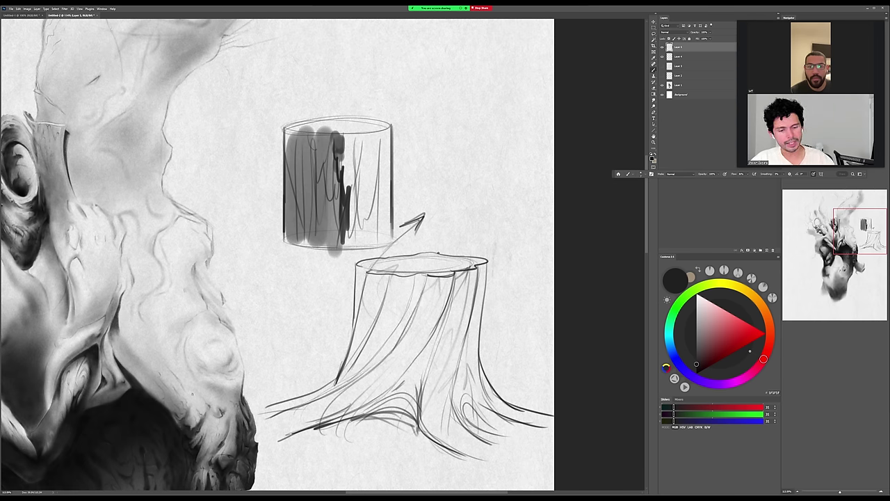
Extend the trunk upward with long, light vertical lines rising from the middle and both edges of the disc.
{"action": "left_click_drag", "start_coordinate": [430, 252], "coordinate": [437, 70]}
{"action": "left_click_drag", "start_coordinate": [453, 265], "coordinate": [458, 100]}
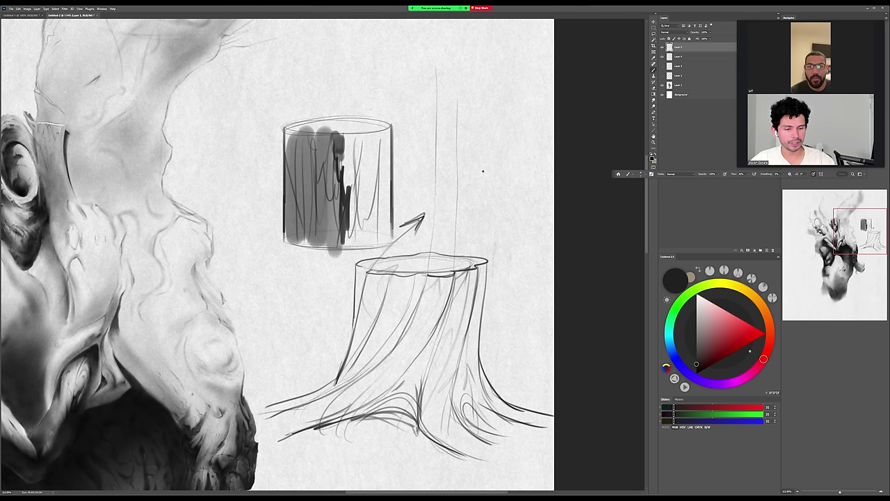
{"action": "left_click_drag", "start_coordinate": [486, 261], "coordinate": [473, 51]}
{"action": "mouse_move", "coordinate": [356, 261]}
{"action": "left_mouse_down"}
{"action": "mouse_move", "coordinate": [354, 95]}
{"action": "mouse_move", "coordinate": [398, 235]}
{"action": "left_mouse_up"}
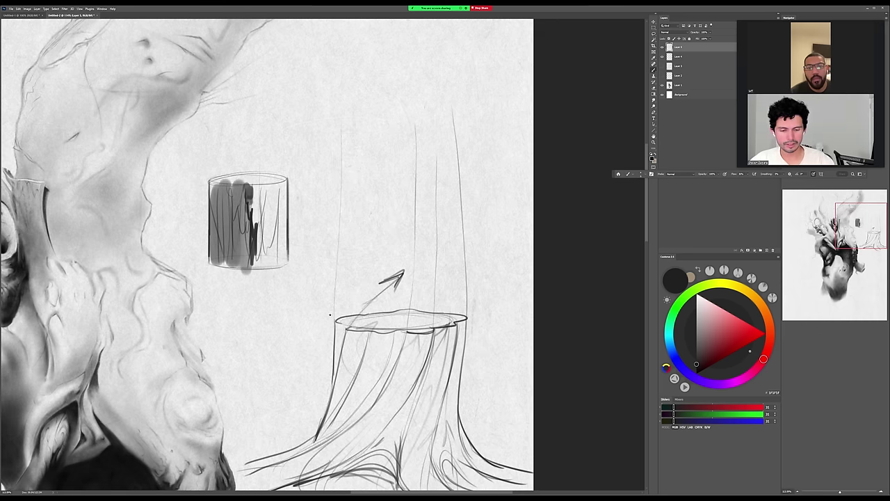
{"action": "left_click_drag", "start_coordinate": [330, 314], "coordinate": [340, 122]}
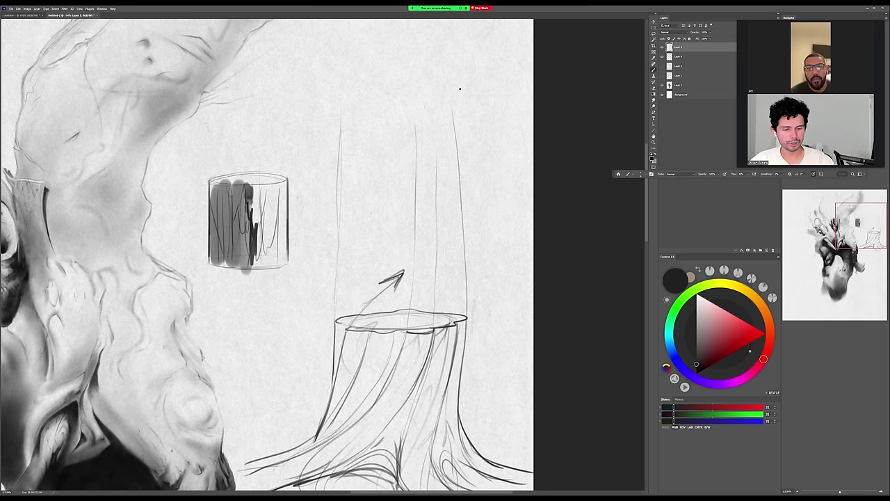
{"action": "left_click_drag", "start_coordinate": [462, 164], "coordinate": [473, 339]}
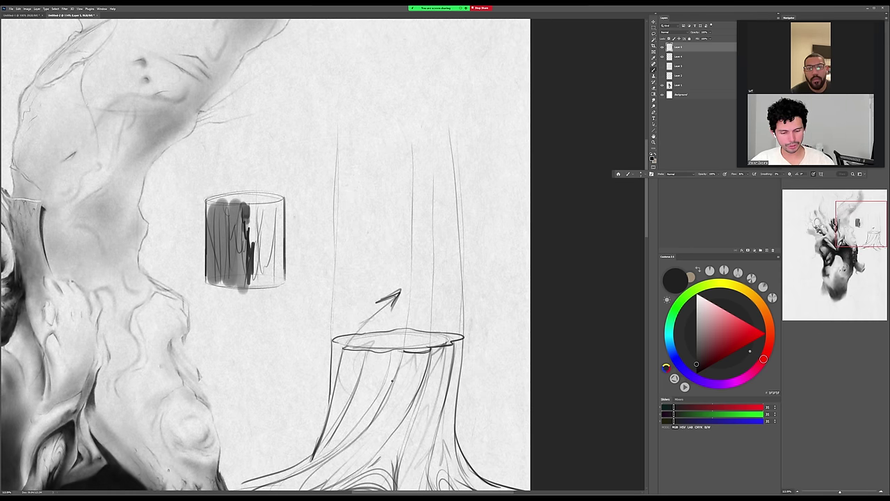
{"action": "left_click_drag", "start_coordinate": [408, 178], "coordinate": [403, 351]}
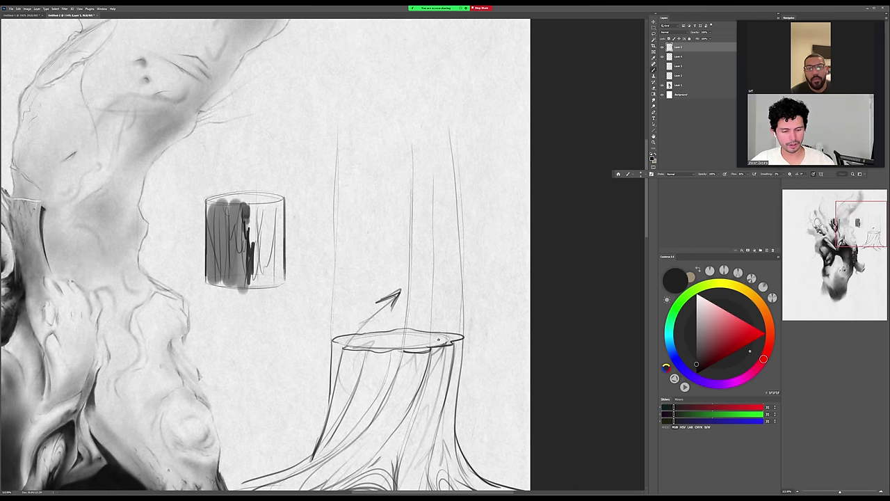
{"action": "left_click_drag", "start_coordinate": [456, 208], "coordinate": [452, 86]}
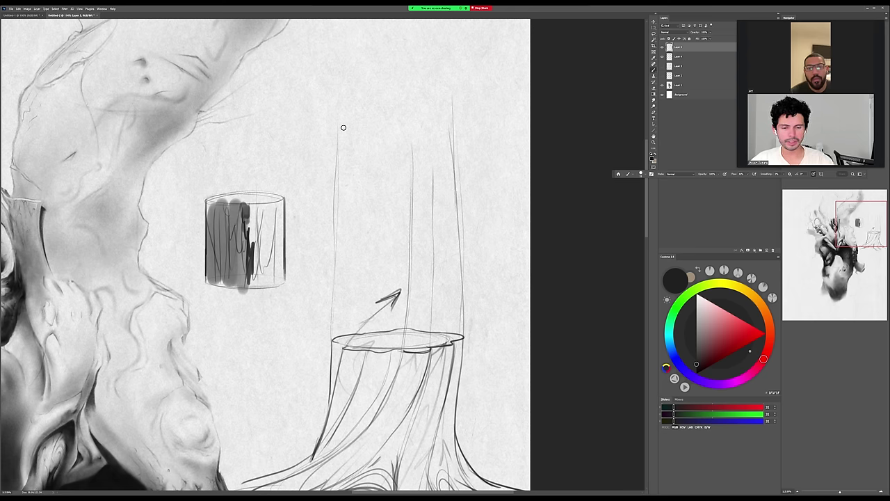
{"action": "left_click_drag", "start_coordinate": [338, 87], "coordinate": [342, 235]}
Fade the arrow and the inner vertical lines above the disc with a large soft eraser.
{"action": "key", "text": "e"}
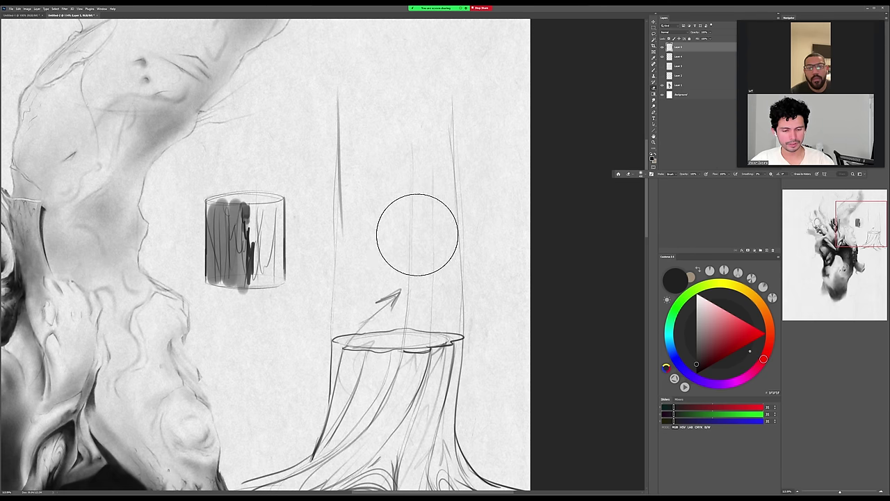
{"action": "mouse_move", "coordinate": [417, 235]}
{"action": "left_mouse_down"}
{"action": "mouse_move", "coordinate": [415, 267]}
{"action": "mouse_move", "coordinate": [369, 290]}
{"action": "left_mouse_up"}
{"action": "mouse_move", "coordinate": [354, 136]}
{"action": "left_mouse_down"}
{"action": "mouse_move", "coordinate": [362, 215]}
{"action": "mouse_move", "coordinate": [376, 229]}
{"action": "left_mouse_up"}
Brush in the upper trunk's side edges more firmly and add inner contour lines flowing up through the disc.
{"action": "key", "text": "b"}
{"action": "left_click_drag", "start_coordinate": [454, 89], "coordinate": [462, 313]}
{"action": "mouse_move", "coordinate": [447, 234]}
{"action": "left_mouse_down"}
{"action": "mouse_move", "coordinate": [449, 358]}
{"action": "mouse_move", "coordinate": [439, 109]}
{"action": "mouse_move", "coordinate": [426, 361]}
{"action": "mouse_move", "coordinate": [436, 242]}
{"action": "left_mouse_up"}
{"action": "left_click_drag", "start_coordinate": [389, 368], "coordinate": [409, 238]}
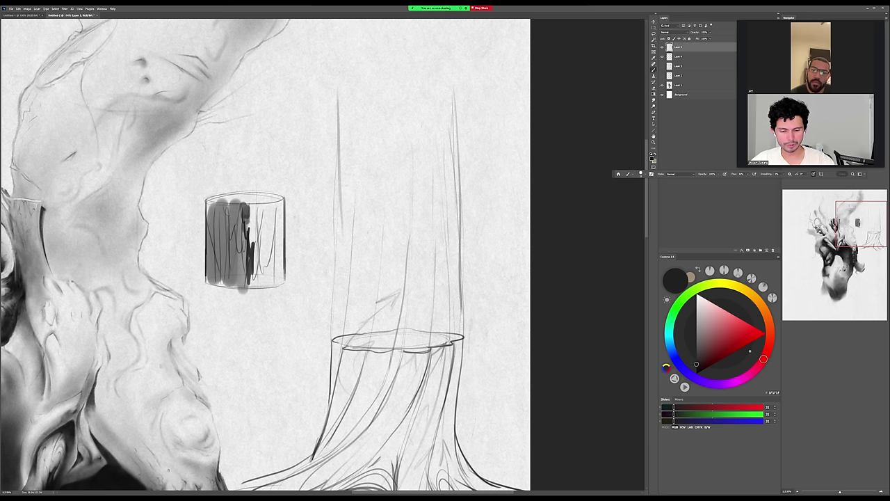
{"action": "left_click_drag", "start_coordinate": [333, 265], "coordinate": [338, 108]}
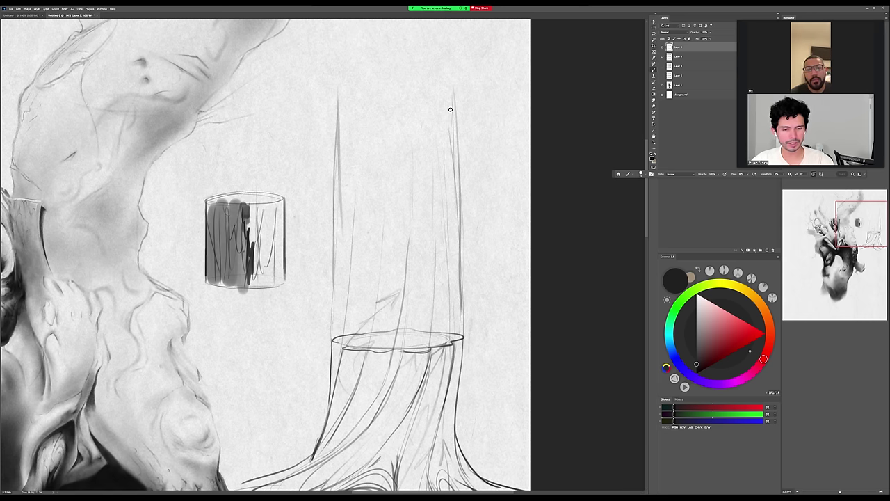
{"action": "left_click_drag", "start_coordinate": [458, 119], "coordinate": [463, 239]}
{"action": "mouse_move", "coordinate": [532, 324]}
{"action": "left_mouse_down"}
{"action": "mouse_move", "coordinate": [538, 271]}
{"action": "mouse_move", "coordinate": [530, 276]}
{"action": "left_mouse_up"}
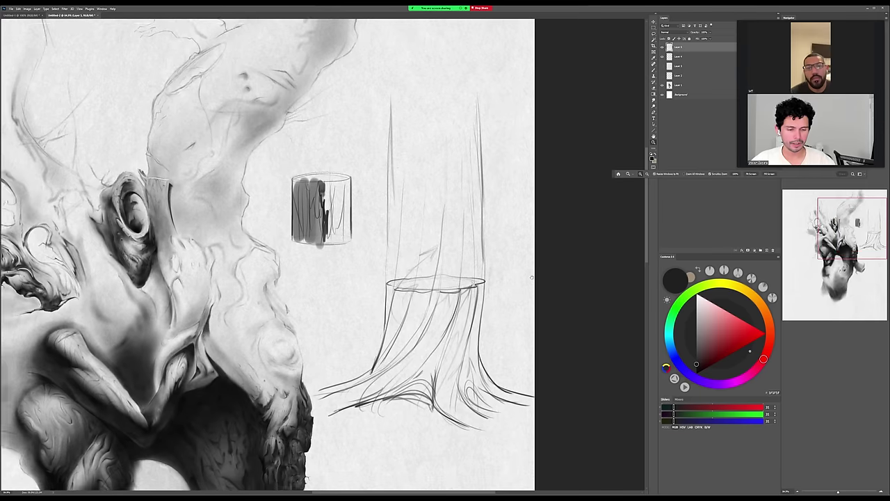
{"action": "left_click_drag", "start_coordinate": [539, 239], "coordinate": [528, 276]}
{"action": "key", "text": "b"}
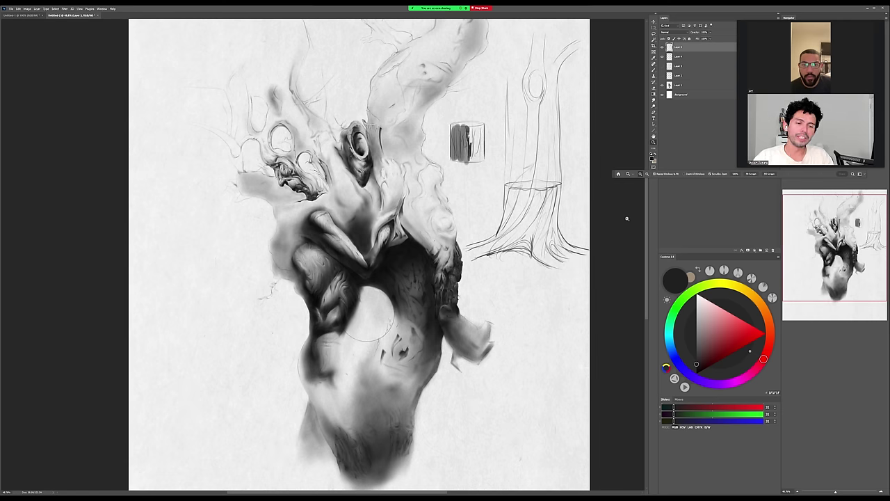
Check Layer 4 by toggling its visibility, then lasso the cylinder and tree sketches, scale them down, reposition them and deselect.
{"action": "key", "text": "b"}
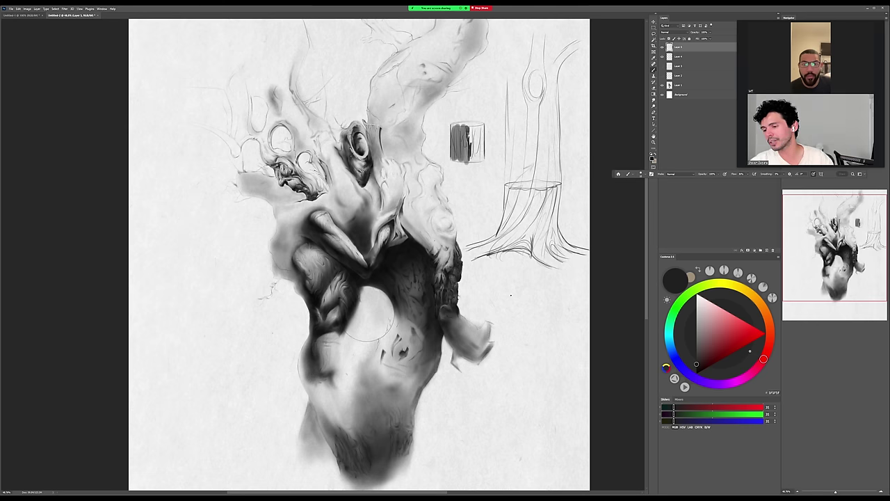
{"action": "key", "text": "l"}
{"action": "left_click", "coordinate": [663, 57]}
{"action": "left_click", "coordinate": [663, 57]}
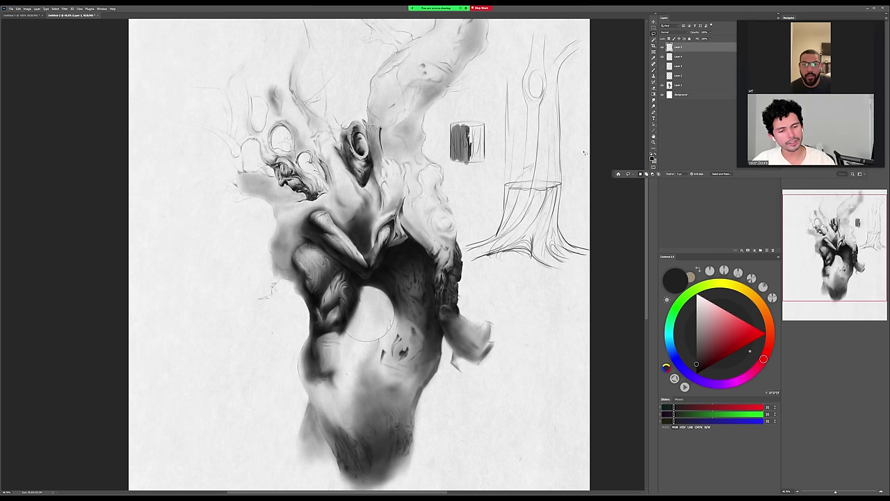
{"action": "mouse_move", "coordinate": [585, 63]}
{"action": "left_mouse_down"}
{"action": "mouse_move", "coordinate": [529, 22]}
{"action": "mouse_move", "coordinate": [441, 121]}
{"action": "mouse_move", "coordinate": [467, 230]}
{"action": "mouse_move", "coordinate": [543, 284]}
{"action": "mouse_move", "coordinate": [591, 236]}
{"action": "mouse_move", "coordinate": [586, 167]}
{"action": "left_mouse_up"}
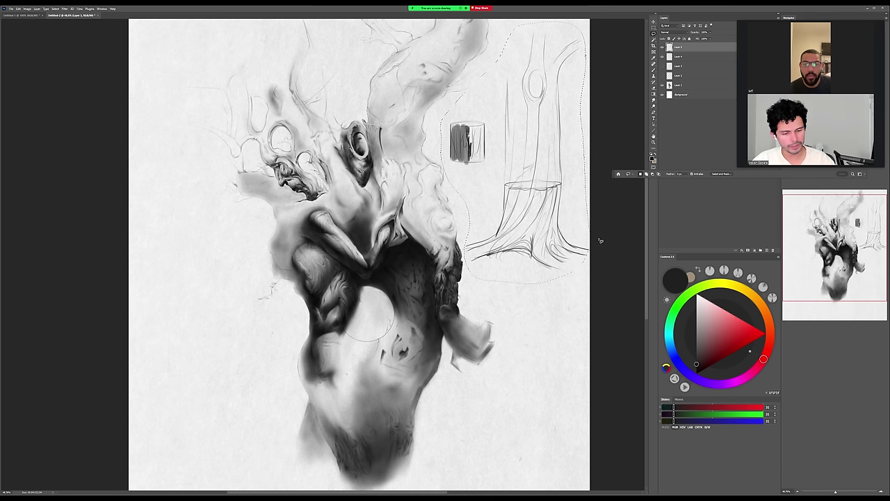
{"action": "key", "text": "ctrl+t"}
{"action": "left_click_drag", "start_coordinate": [441, 283], "coordinate": [464, 242]}
{"action": "left_click_drag", "start_coordinate": [560, 176], "coordinate": [555, 178]}
{"action": "key", "text": "Return"}
{"action": "key", "text": "ctrl+d"}
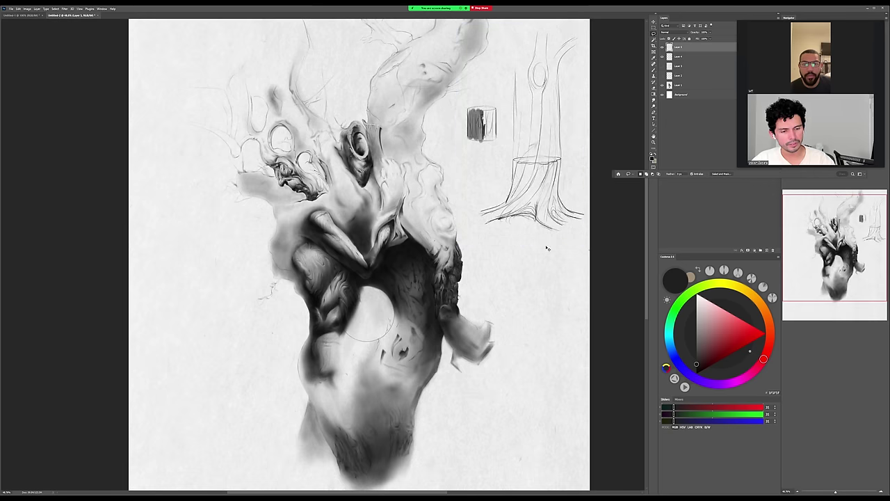
Circle the dark textured side of the torso and the textured upper arm in red, undoing each circle.
{"action": "left_click_drag", "start_coordinate": [410, 415], "coordinate": [446, 342]}
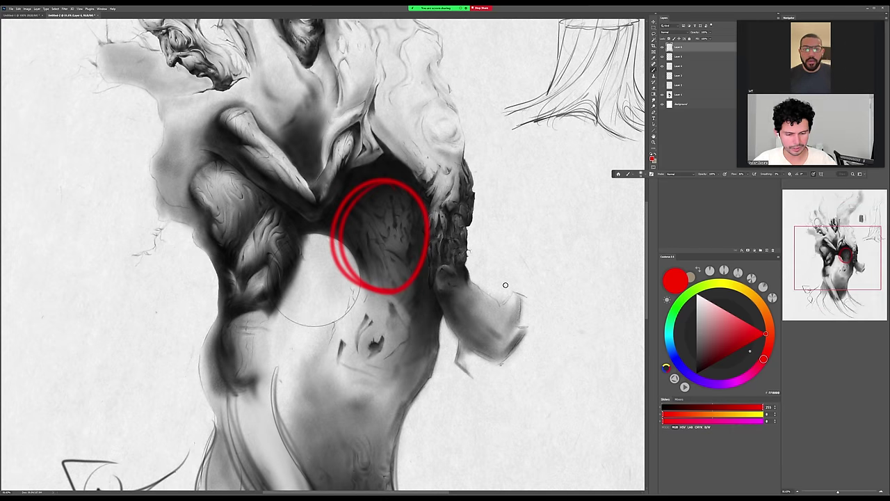
{"action": "key", "text": "ctrl+z"}
{"action": "mouse_move", "coordinate": [529, 299]}
{"action": "left_mouse_down"}
{"action": "mouse_move", "coordinate": [549, 266]}
{"action": "mouse_move", "coordinate": [305, 208]}
{"action": "mouse_move", "coordinate": [364, 243]}
{"action": "mouse_move", "coordinate": [332, 181]}
{"action": "left_mouse_up"}
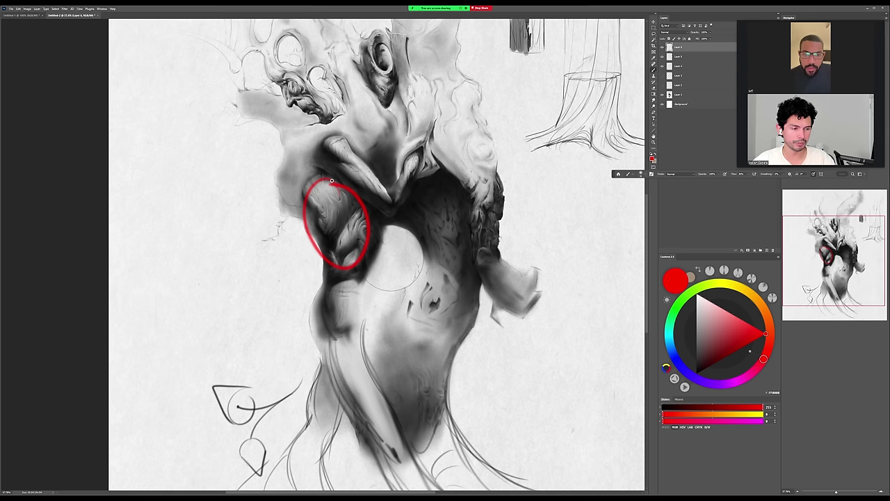
{"action": "key", "text": "ctrl+z"}
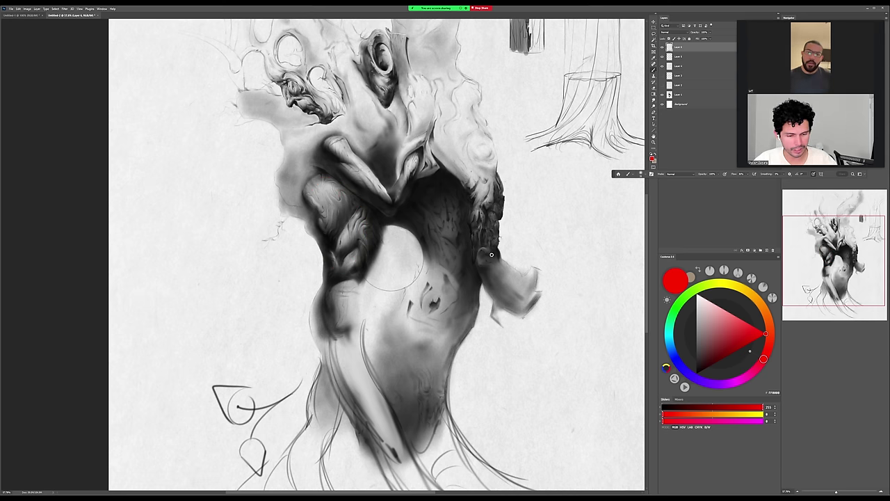
{"action": "scroll", "coordinate": [486, 259], "scroll_direction": "down", "scroll_amount": 1}
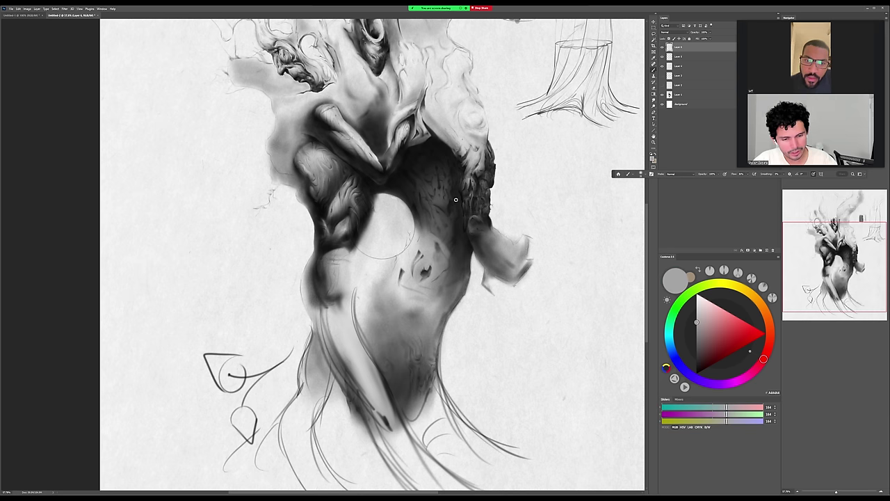
Sample a light grey from the figure, undo a trial circle around the dark torso texture, and brush a light patch over the hip.
{"action": "left_click", "coordinate": [427, 150], "text": "alt"}
{"action": "left_click", "coordinate": [430, 243], "text": "alt"}
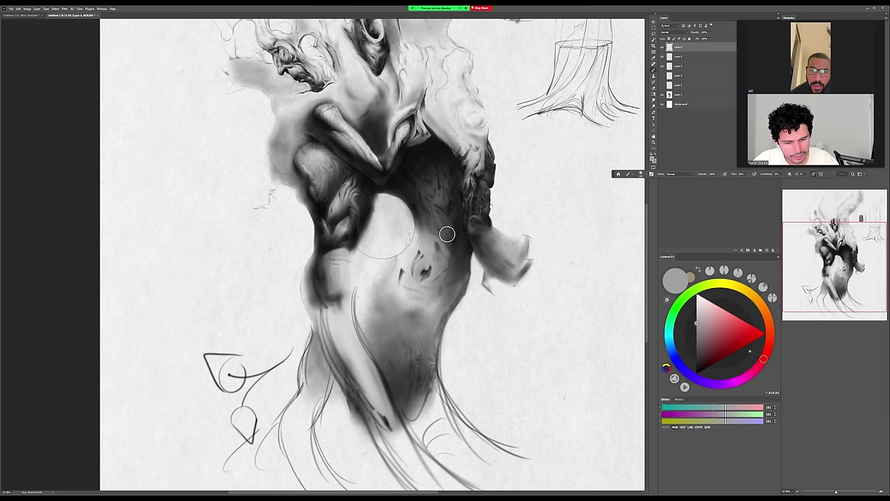
{"action": "mouse_move", "coordinate": [408, 159]}
{"action": "left_mouse_down"}
{"action": "mouse_move", "coordinate": [438, 223]}
{"action": "mouse_move", "coordinate": [438, 158]}
{"action": "left_mouse_up"}
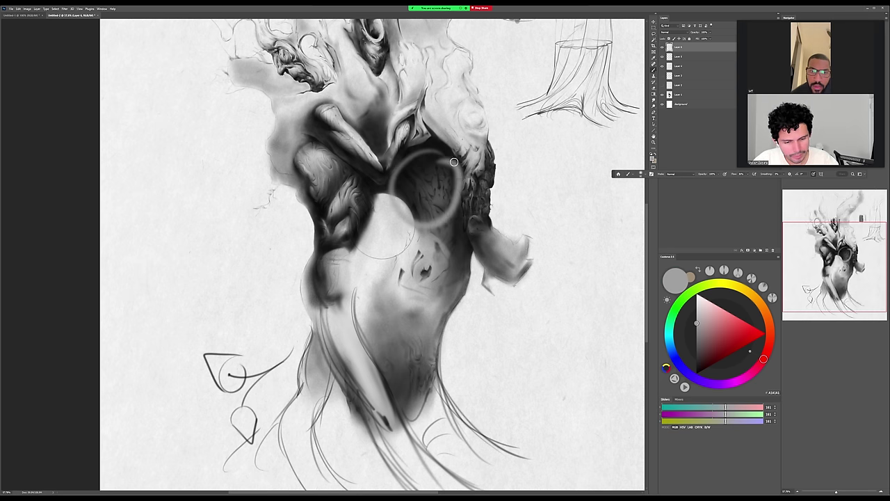
{"action": "key", "text": "ctrl+z"}
{"action": "mouse_move", "coordinate": [417, 239]}
{"action": "left_mouse_down"}
{"action": "mouse_move", "coordinate": [397, 282]}
{"action": "mouse_move", "coordinate": [405, 243]}
{"action": "mouse_move", "coordinate": [402, 253]}
{"action": "mouse_move", "coordinate": [417, 242]}
{"action": "mouse_move", "coordinate": [410, 294]}
{"action": "left_mouse_up"}
Choose a near-black colour and sketch curved contour lines around and across the light hip form, undoing the first stroke.
{"action": "left_click", "coordinate": [699, 361]}
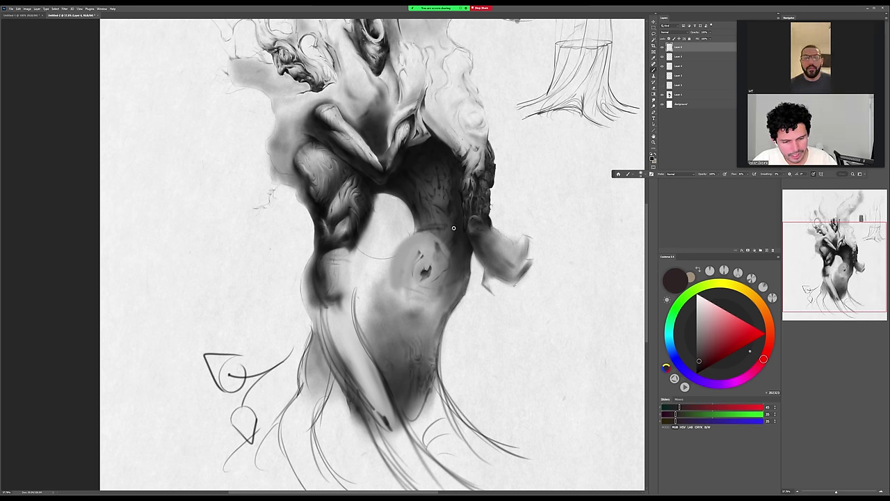
{"action": "mouse_move", "coordinate": [439, 244]}
{"action": "left_mouse_down"}
{"action": "mouse_move", "coordinate": [420, 232]}
{"action": "mouse_move", "coordinate": [440, 263]}
{"action": "mouse_move", "coordinate": [425, 231]}
{"action": "mouse_move", "coordinate": [433, 274]}
{"action": "mouse_move", "coordinate": [416, 236]}
{"action": "left_mouse_up"}
{"action": "left_click", "coordinate": [696, 366]}
{"action": "key", "text": "ctrl+z"}
{"action": "left_click_drag", "start_coordinate": [453, 205], "coordinate": [457, 205]}
{"action": "mouse_move", "coordinate": [395, 248]}
{"action": "left_mouse_down"}
{"action": "mouse_move", "coordinate": [438, 285]}
{"action": "mouse_move", "coordinate": [430, 280]}
{"action": "left_mouse_up"}
{"action": "mouse_move", "coordinate": [432, 234]}
{"action": "left_mouse_down"}
{"action": "mouse_move", "coordinate": [379, 279]}
{"action": "mouse_move", "coordinate": [377, 296]}
{"action": "left_mouse_up"}
{"action": "mouse_move", "coordinate": [431, 250]}
{"action": "left_mouse_down"}
{"action": "mouse_move", "coordinate": [378, 267]}
{"action": "mouse_move", "coordinate": [427, 295]}
{"action": "mouse_move", "coordinate": [430, 339]}
{"action": "left_mouse_up"}
Draw long contour lines from the hip down both sides of the dark thigh, flowing towards the roots.
{"action": "left_click_drag", "start_coordinate": [507, 296], "coordinate": [495, 210]}
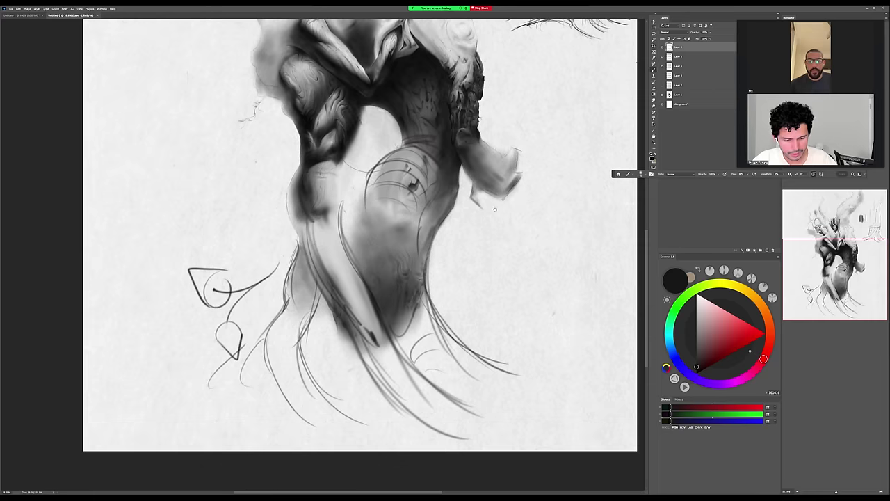
{"action": "left_click_drag", "start_coordinate": [422, 197], "coordinate": [409, 254]}
{"action": "left_click_drag", "start_coordinate": [429, 204], "coordinate": [438, 342]}
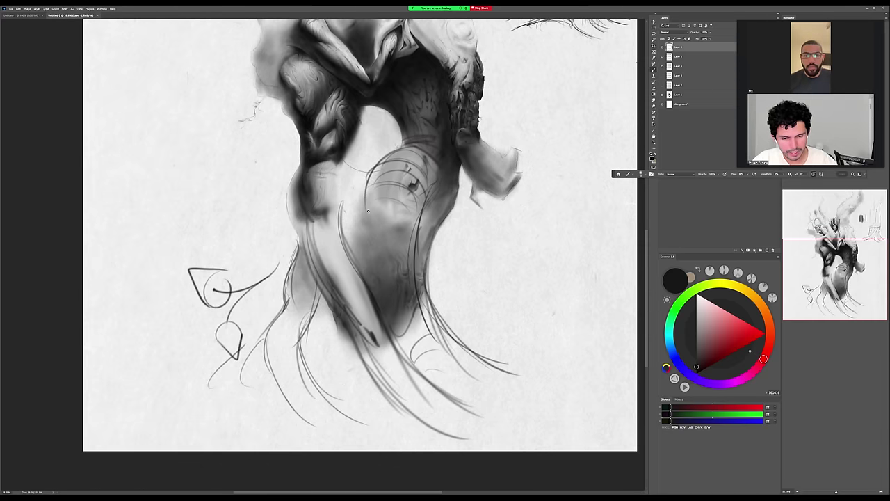
{"action": "left_click_drag", "start_coordinate": [399, 143], "coordinate": [399, 337]}
{"action": "left_click_drag", "start_coordinate": [359, 203], "coordinate": [412, 352]}
{"action": "left_click_drag", "start_coordinate": [413, 212], "coordinate": [480, 370]}
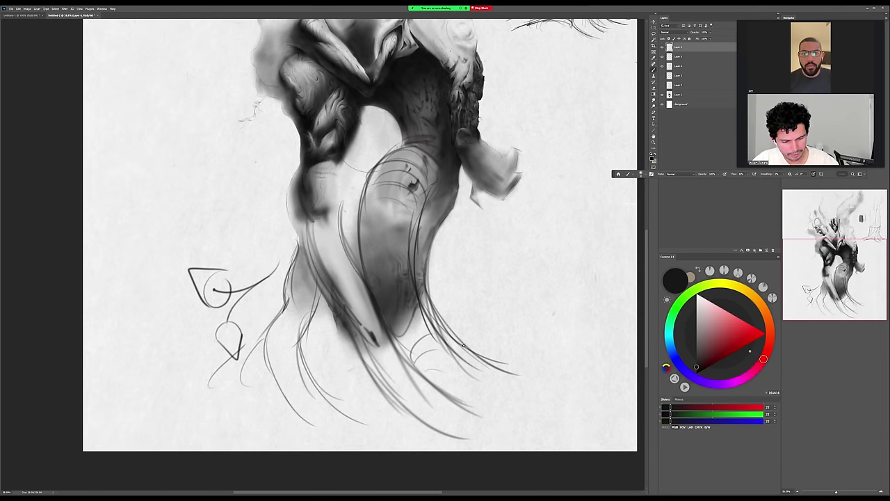
Sketch dark root lines sweeping outward and down from the base of the thigh on its outer side.
{"action": "left_click_drag", "start_coordinate": [422, 297], "coordinate": [534, 392]}
{"action": "mouse_move", "coordinate": [399, 331]}
{"action": "left_mouse_down"}
{"action": "mouse_move", "coordinate": [437, 371]}
{"action": "mouse_move", "coordinate": [539, 413]}
{"action": "left_mouse_up"}
{"action": "left_click_drag", "start_coordinate": [434, 323], "coordinate": [543, 399]}
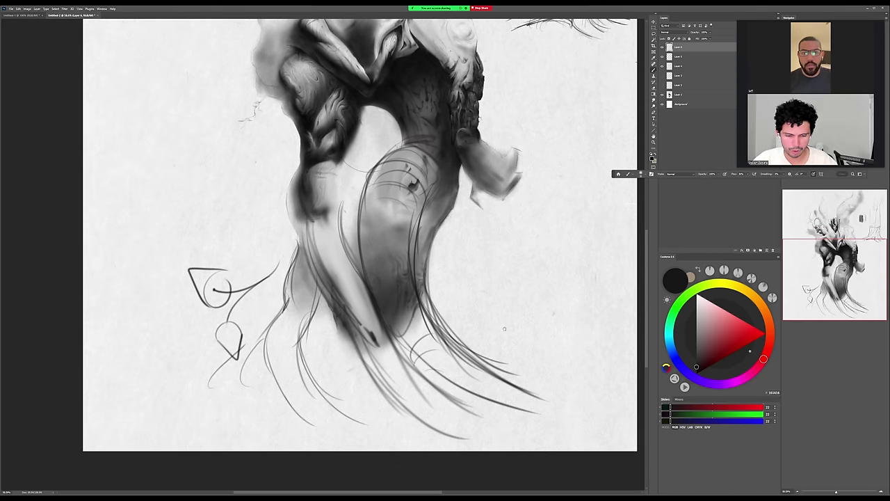
{"action": "mouse_move", "coordinate": [441, 255]}
{"action": "left_mouse_down"}
{"action": "mouse_move", "coordinate": [453, 292]}
{"action": "mouse_move", "coordinate": [449, 227]}
{"action": "left_mouse_up"}
{"action": "left_click_drag", "start_coordinate": [553, 318], "coordinate": [546, 351]}
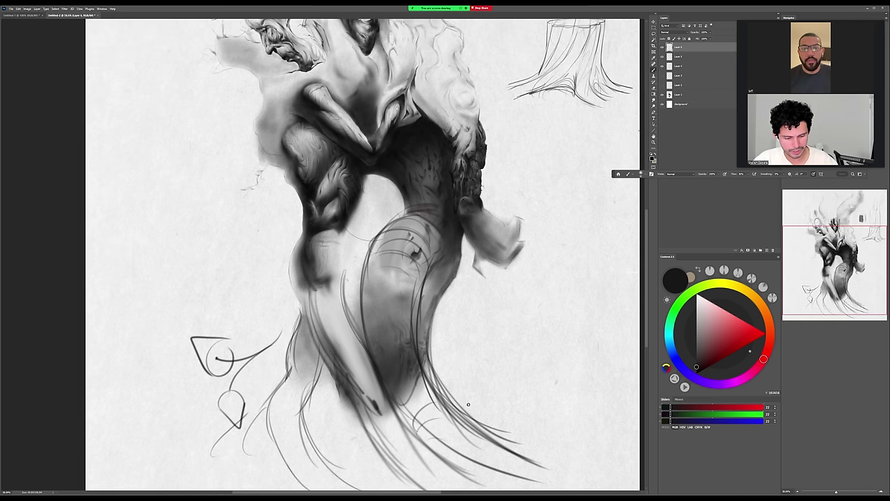
{"action": "left_click_drag", "start_coordinate": [437, 377], "coordinate": [541, 438]}
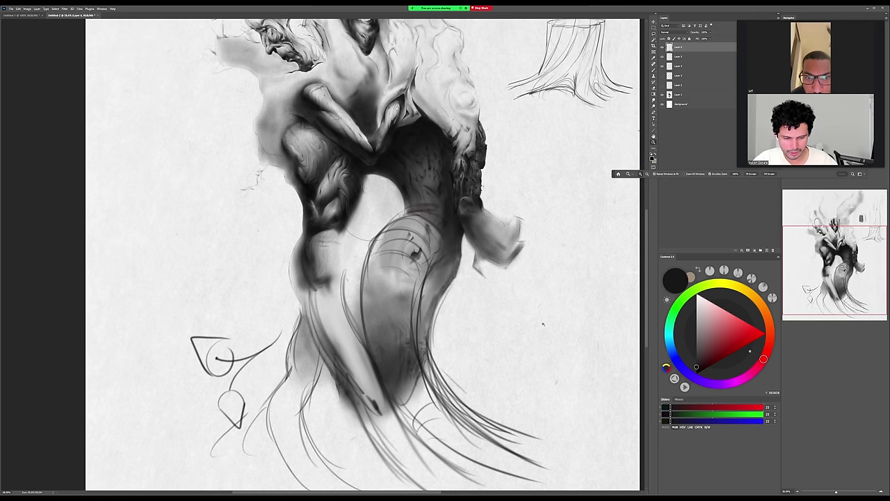
Circle the folded arms and the dark chest area of the upper figure with a dark brush line.
{"action": "key", "text": "ctrl+0"}
{"action": "left_click_drag", "start_coordinate": [541, 334], "coordinate": [435, 274]}
{"action": "left_click_drag", "start_coordinate": [374, 264], "coordinate": [402, 315]}
{"action": "left_click_drag", "start_coordinate": [318, 163], "coordinate": [375, 169]}
{"action": "mouse_move", "coordinate": [434, 219]}
{"action": "left_mouse_down"}
{"action": "mouse_move", "coordinate": [447, 229]}
{"action": "mouse_move", "coordinate": [336, 252]}
{"action": "mouse_move", "coordinate": [516, 213]}
{"action": "mouse_move", "coordinate": [430, 188]}
{"action": "left_mouse_up"}
{"action": "mouse_move", "coordinate": [523, 361]}
{"action": "left_mouse_down"}
{"action": "mouse_move", "coordinate": [413, 361]}
{"action": "mouse_move", "coordinate": [308, 380]}
{"action": "mouse_move", "coordinate": [328, 463]}
{"action": "left_mouse_up"}
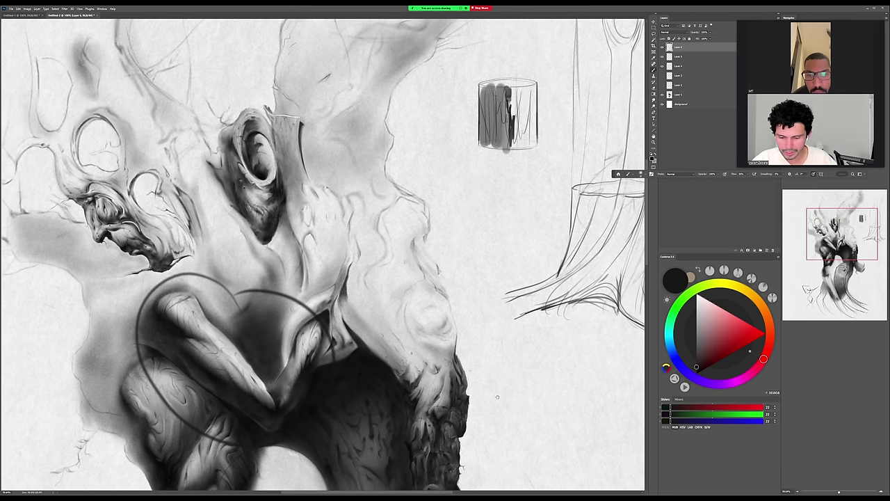
Circle the shaded cylinder sketch beside the figure with a dark line, and undo the circle.
{"action": "mouse_move", "coordinate": [533, 54]}
{"action": "left_mouse_down"}
{"action": "mouse_move", "coordinate": [450, 122]}
{"action": "mouse_move", "coordinate": [539, 57]}
{"action": "left_mouse_up"}
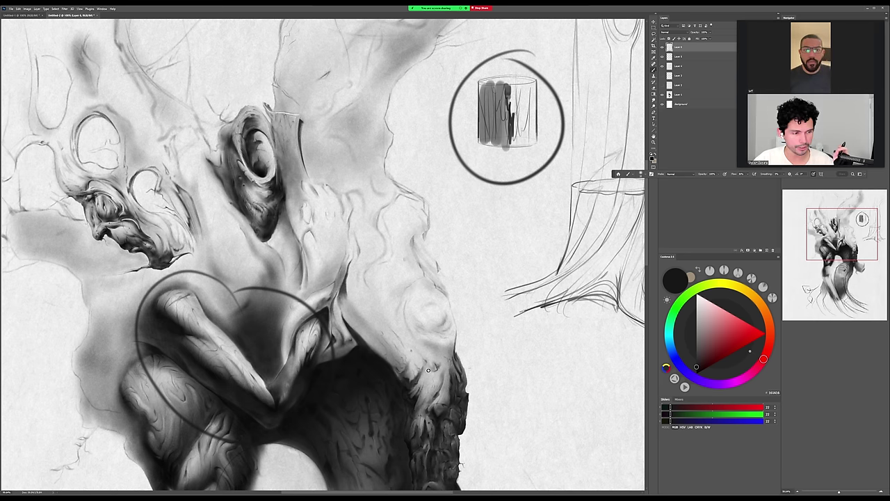
{"action": "left_click_drag", "start_coordinate": [429, 370], "coordinate": [527, 286]}
{"action": "key", "text": "ctrl+z"}
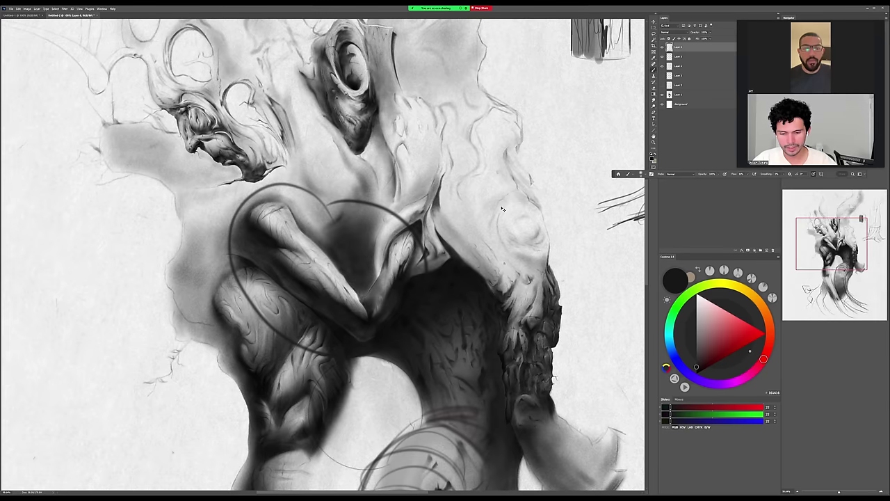
Undo the loose guide loop sketched around the creature's bent arm.
{"action": "key", "text": "ctrl+z"}
{"action": "left_click_drag", "start_coordinate": [375, 279], "coordinate": [460, 289]}
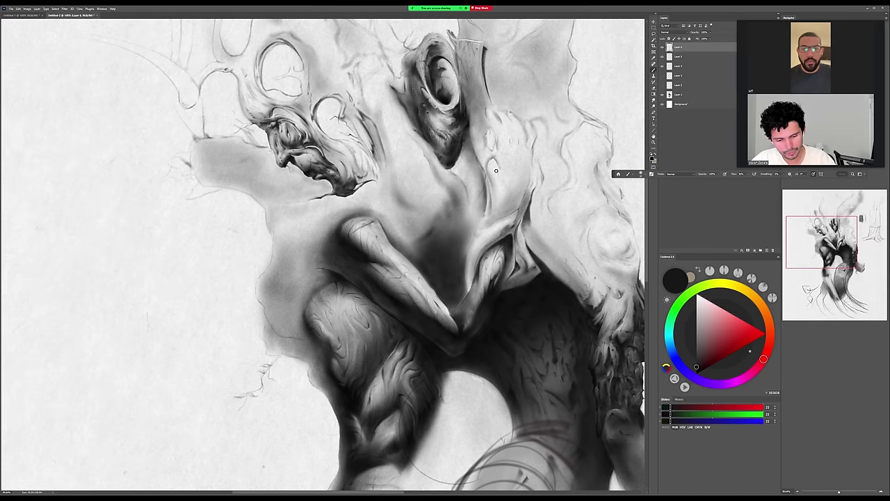
{"action": "key", "text": "r"}
{"action": "left_click_drag", "start_coordinate": [496, 170], "coordinate": [487, 353]}
{"action": "left_click_drag", "start_coordinate": [324, 353], "coordinate": [375, 353]}
{"action": "left_click_drag", "start_coordinate": [378, 289], "coordinate": [399, 252]}
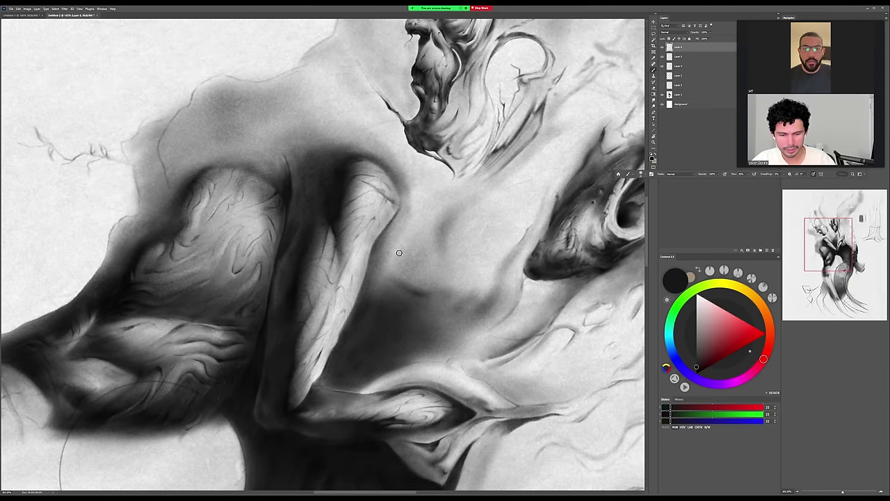
With a larger brush and a sampled near-black, paint a dark arc from the top of the bent arm outward over the wooden mass beneath.
{"action": "key", "text": "bracketright"}
{"action": "key", "text": "bracketright"}
{"action": "key", "text": "bracketright"}
{"action": "left_click", "coordinate": [338, 193], "text": "alt"}
{"action": "mouse_move", "coordinate": [334, 154]}
{"action": "left_mouse_down"}
{"action": "mouse_move", "coordinate": [309, 132]}
{"action": "mouse_move", "coordinate": [338, 156]}
{"action": "left_mouse_up"}
{"action": "left_click_drag", "start_coordinate": [304, 124], "coordinate": [347, 198]}
{"action": "key", "text": "Escape"}
{"action": "left_click_drag", "start_coordinate": [452, 252], "coordinate": [512, 206]}
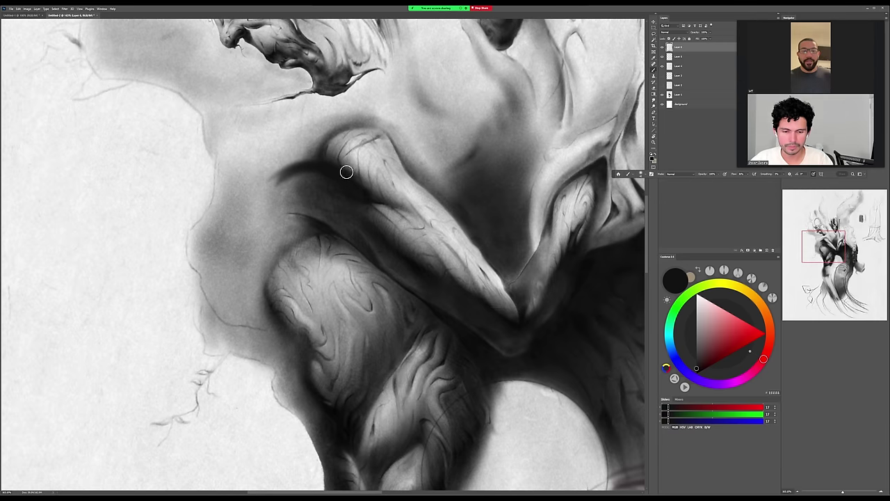
{"action": "left_click_drag", "start_coordinate": [297, 163], "coordinate": [278, 202]}
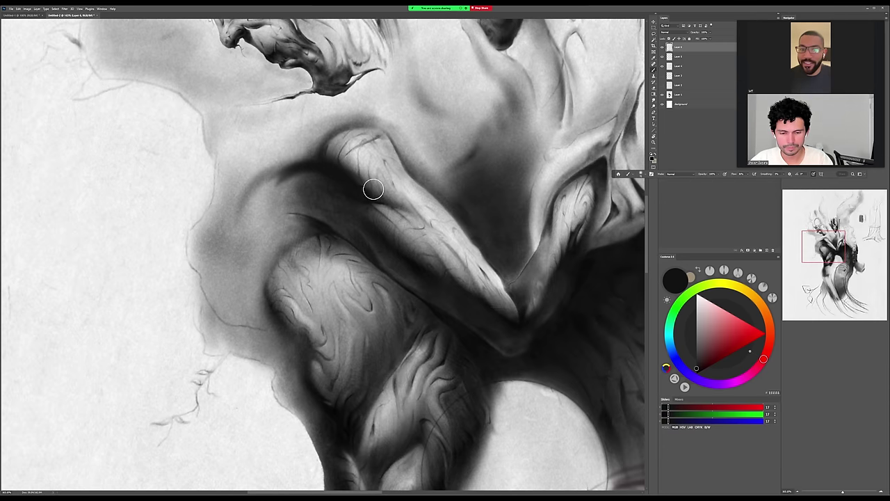
{"action": "mouse_move", "coordinate": [306, 167]}
{"action": "left_mouse_down"}
{"action": "mouse_move", "coordinate": [239, 199]}
{"action": "mouse_move", "coordinate": [231, 227]}
{"action": "left_mouse_up"}
{"action": "left_click_drag", "start_coordinate": [313, 161], "coordinate": [222, 228]}
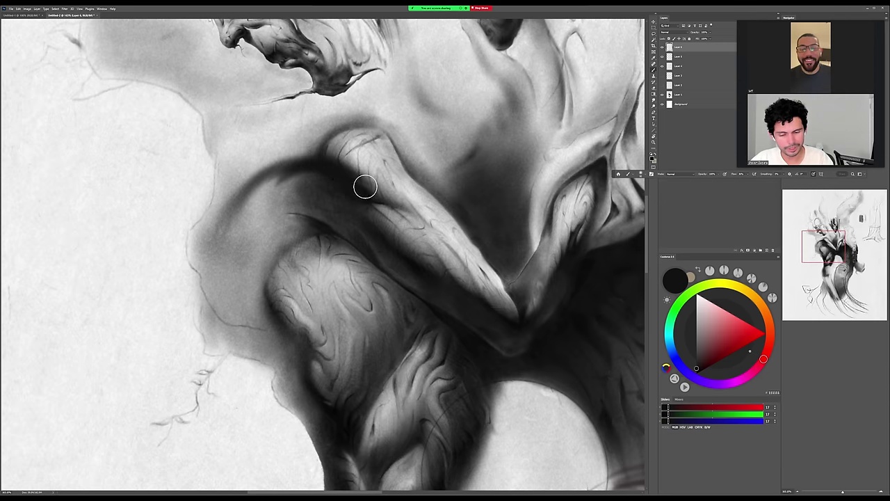
{"action": "mouse_move", "coordinate": [306, 164]}
{"action": "left_mouse_down"}
{"action": "mouse_move", "coordinate": [232, 234]}
{"action": "mouse_move", "coordinate": [306, 182]}
{"action": "left_mouse_up"}
Paint a soft band in a sampled light gray along the outer side of the dark shoulder arc, blending it into the arm.
{"action": "left_click_drag", "start_coordinate": [370, 195], "coordinate": [371, 231]}
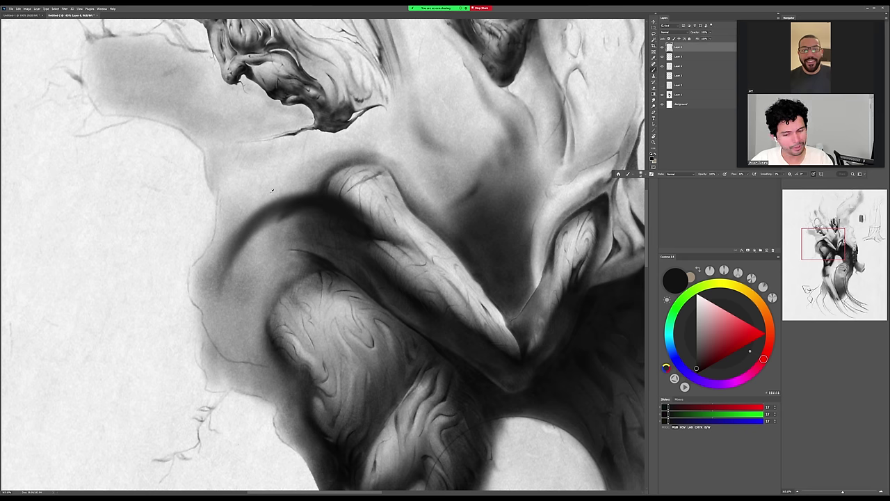
{"action": "left_click", "coordinate": [272, 191], "text": "alt"}
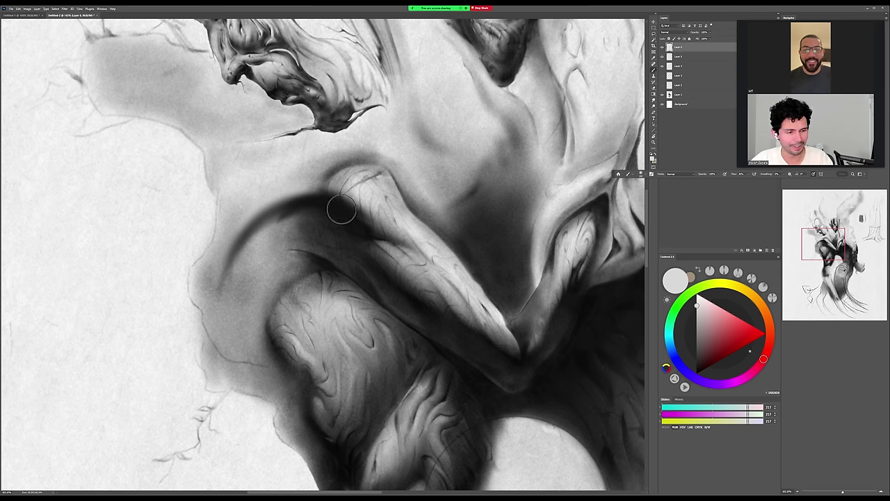
{"action": "left_click_drag", "start_coordinate": [229, 257], "coordinate": [230, 326]}
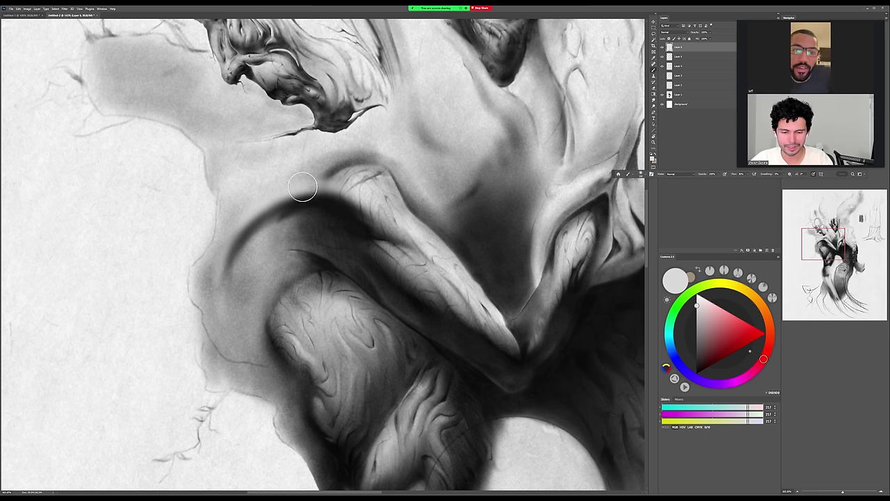
{"action": "left_click_drag", "start_coordinate": [302, 186], "coordinate": [372, 205]}
{"action": "mouse_move", "coordinate": [229, 243]}
{"action": "left_mouse_down"}
{"action": "mouse_move", "coordinate": [315, 179]}
{"action": "mouse_move", "coordinate": [393, 198]}
{"action": "left_mouse_up"}
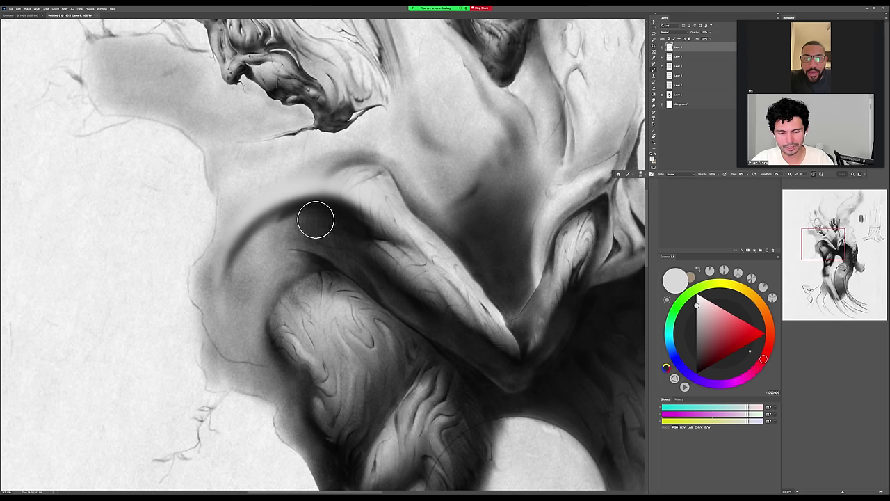
Draw thinner dark contour curves under the shoulder arc and wrap them with a sampled gray band around the wooden mass.
{"action": "left_click", "coordinate": [353, 218], "text": "alt"}
{"action": "key", "text": "bracketleft"}
{"action": "key", "text": "bracketleft"}
{"action": "key", "text": "bracketleft"}
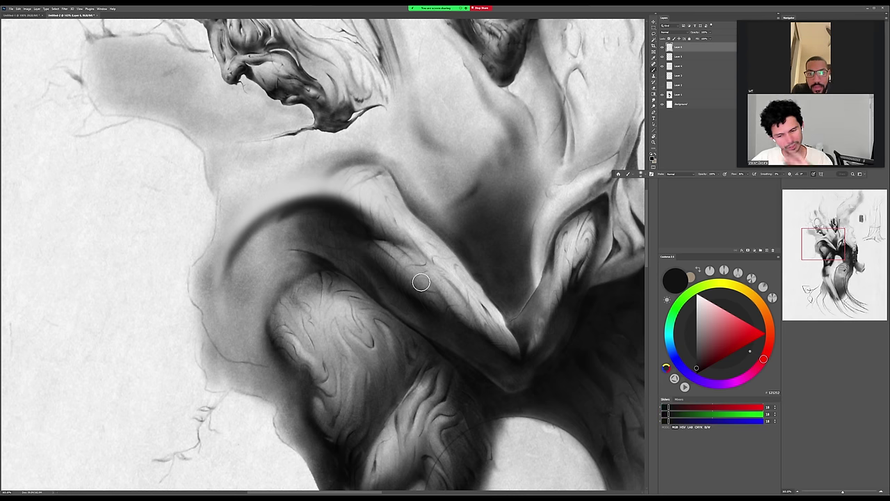
{"action": "mouse_move", "coordinate": [317, 248]}
{"action": "left_mouse_down"}
{"action": "mouse_move", "coordinate": [243, 331]}
{"action": "mouse_move", "coordinate": [236, 325]}
{"action": "left_mouse_up"}
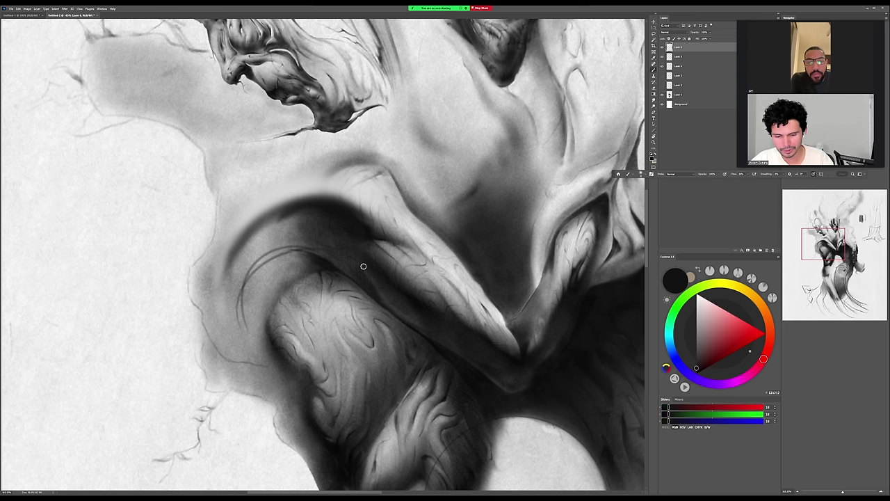
{"action": "left_click_drag", "start_coordinate": [293, 219], "coordinate": [264, 395]}
{"action": "mouse_move", "coordinate": [307, 242]}
{"action": "left_mouse_down"}
{"action": "mouse_move", "coordinate": [275, 398]}
{"action": "mouse_move", "coordinate": [243, 306]}
{"action": "mouse_move", "coordinate": [328, 250]}
{"action": "left_mouse_up"}
{"action": "left_click", "coordinate": [256, 336], "text": "alt"}
{"action": "mouse_move", "coordinate": [241, 290]}
{"action": "left_mouse_down"}
{"action": "mouse_move", "coordinate": [244, 348]}
{"action": "mouse_move", "coordinate": [310, 412]}
{"action": "left_mouse_up"}
Sketch thin near-black arcs above the light shoulder band and along the outer edge of the arm's upper bulge.
{"action": "left_click", "coordinate": [350, 214], "text": "alt"}
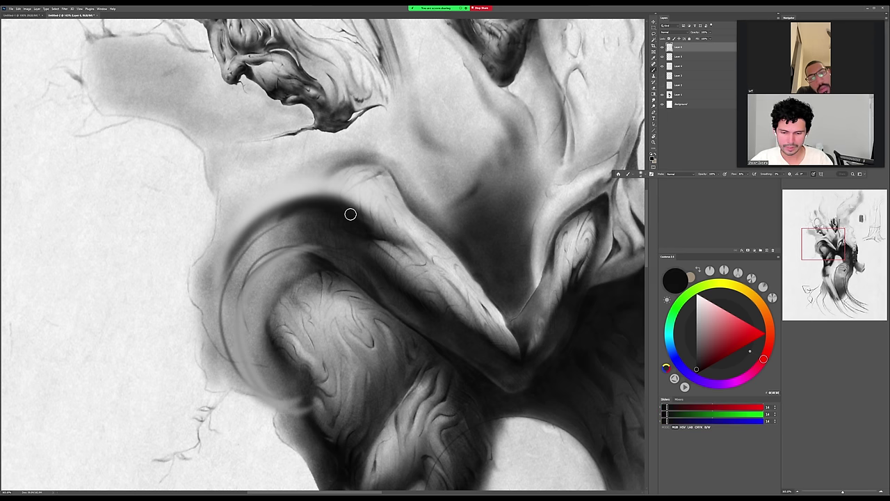
{"action": "key", "text": "bracketleft"}
{"action": "key", "text": "bracketleft"}
{"action": "key", "text": "bracketleft"}
{"action": "mouse_move", "coordinate": [291, 172]}
{"action": "left_mouse_down"}
{"action": "mouse_move", "coordinate": [194, 267]}
{"action": "mouse_move", "coordinate": [272, 184]}
{"action": "left_mouse_up"}
{"action": "left_click_drag", "start_coordinate": [211, 204], "coordinate": [292, 169]}
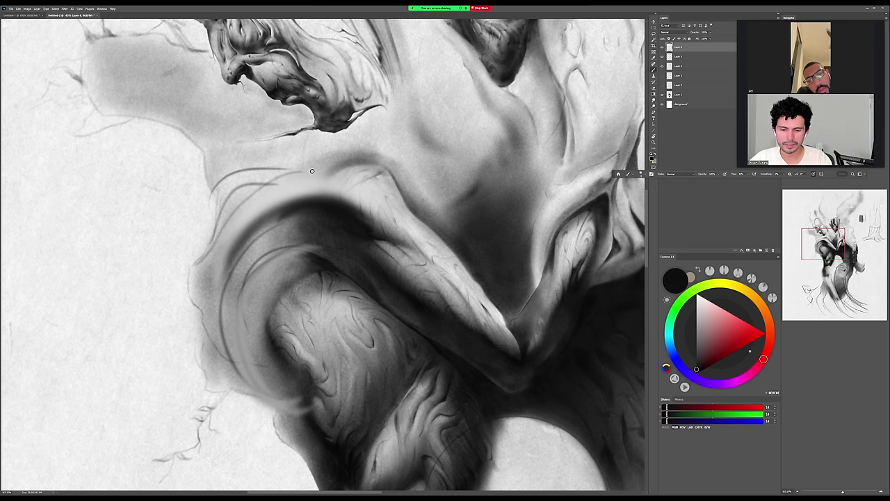
{"action": "left_click_drag", "start_coordinate": [492, 281], "coordinate": [451, 271]}
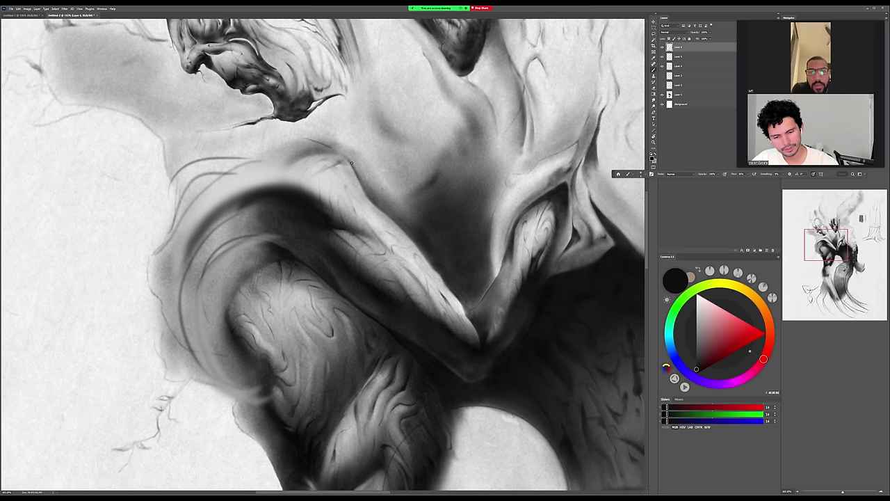
{"action": "left_click_drag", "start_coordinate": [351, 163], "coordinate": [410, 257]}
Fill the arm's upper bulge out to its new sketched outline with a sampled light gray.
{"action": "key", "text": "r"}
{"action": "left_click_drag", "start_coordinate": [456, 351], "coordinate": [425, 329]}
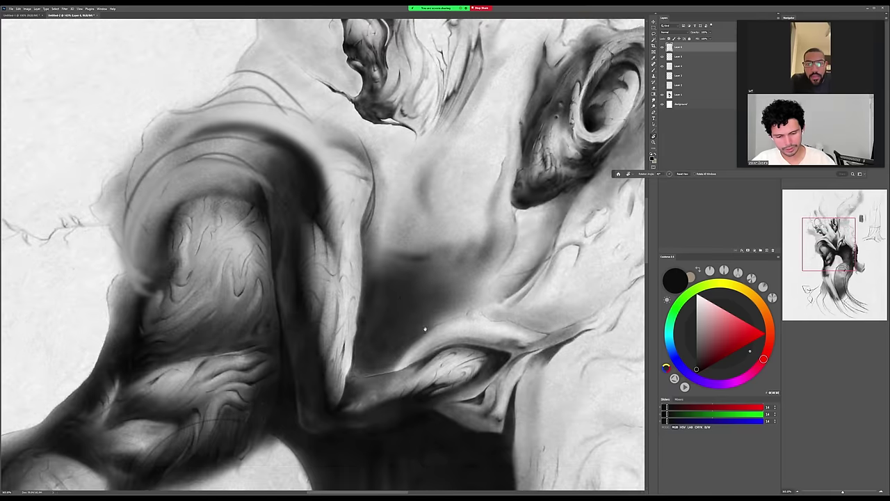
{"action": "key", "text": "b"}
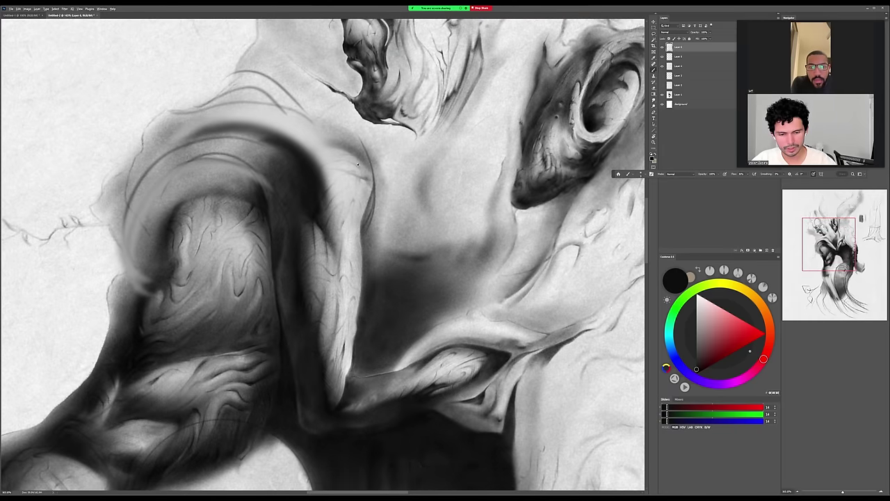
{"action": "left_click", "coordinate": [347, 142], "text": "alt"}
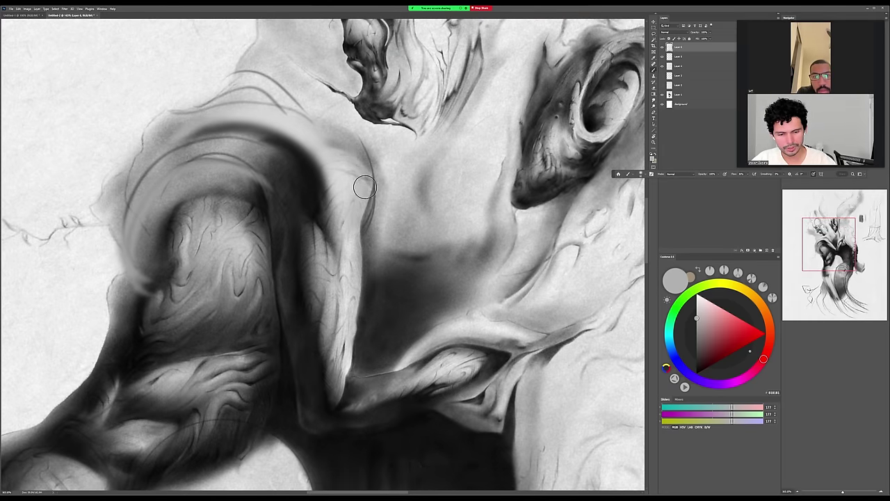
{"action": "left_click", "coordinate": [319, 183], "text": "alt"}
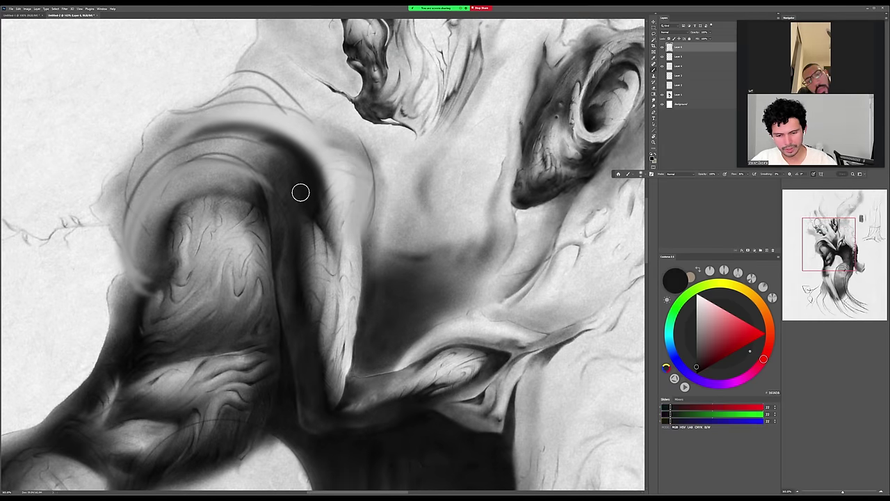
Paint tapered mid-gray and light-gray strokes from the dark shoulder hollow down the length of the arm toward the elbow.
{"action": "left_click", "coordinate": [319, 234], "text": "alt"}
{"action": "left_click_drag", "start_coordinate": [290, 168], "coordinate": [339, 260]}
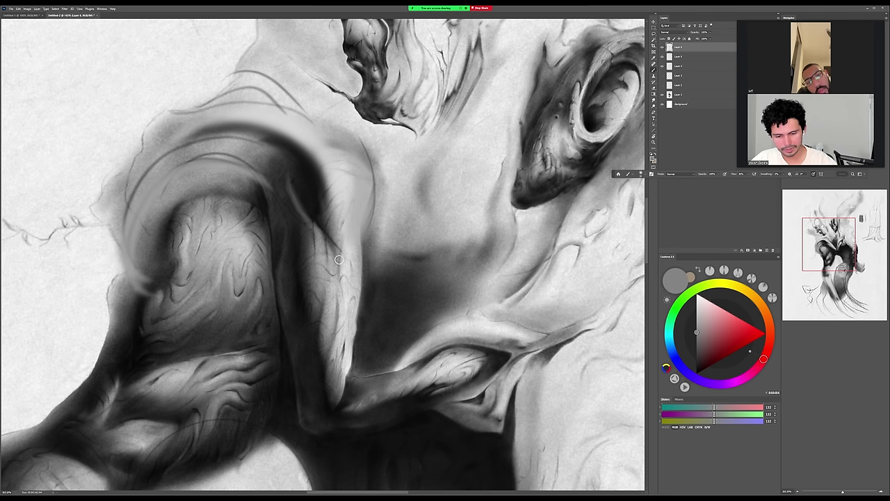
{"action": "mouse_move", "coordinate": [294, 167]}
{"action": "left_mouse_down"}
{"action": "mouse_move", "coordinate": [336, 253]}
{"action": "mouse_move", "coordinate": [350, 321]}
{"action": "left_mouse_up"}
{"action": "left_click", "coordinate": [342, 303], "text": "alt"}
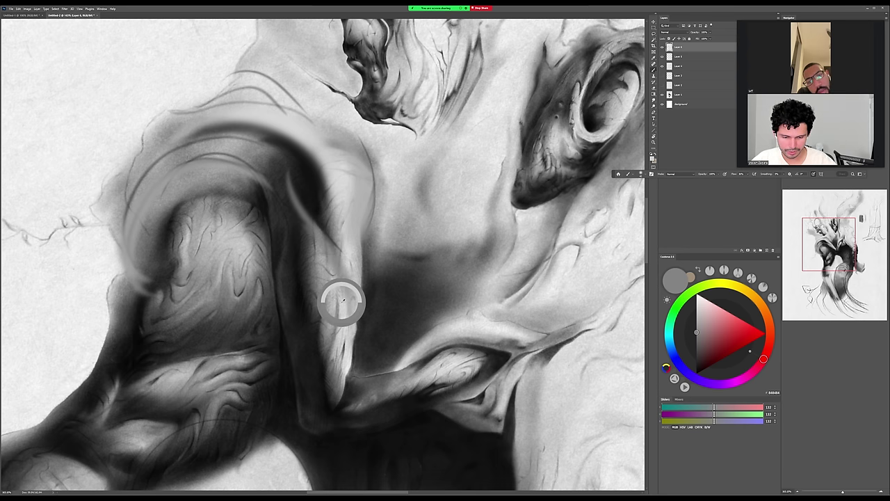
{"action": "mouse_move", "coordinate": [299, 195]}
{"action": "left_mouse_down"}
{"action": "mouse_move", "coordinate": [330, 243]}
{"action": "mouse_move", "coordinate": [356, 332]}
{"action": "left_mouse_up"}
{"action": "left_click_drag", "start_coordinate": [318, 239], "coordinate": [354, 363]}
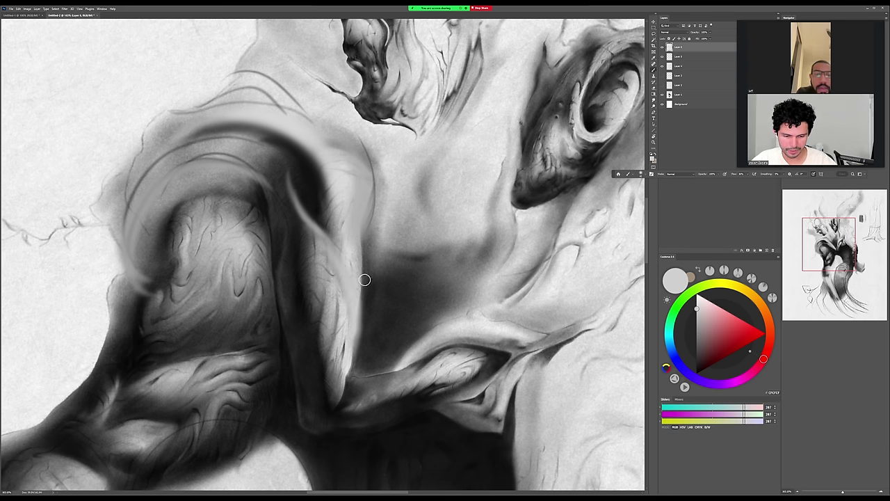
Smooth the arm's outer edge with sampled grays and carry the light band around the elbow into the second arm segment.
{"action": "left_click", "coordinate": [367, 257], "text": "alt"}
{"action": "key", "text": "["}
{"action": "left_click_drag", "start_coordinate": [338, 232], "coordinate": [366, 295]}
{"action": "key", "text": "r"}
{"action": "left_click_drag", "start_coordinate": [370, 329], "coordinate": [397, 207]}
{"action": "left_click_drag", "start_coordinate": [294, 236], "coordinate": [407, 203]}
{"action": "left_click", "coordinate": [410, 209], "text": "alt"}
{"action": "mouse_move", "coordinate": [271, 263]}
{"action": "left_mouse_down"}
{"action": "mouse_move", "coordinate": [492, 226]}
{"action": "mouse_move", "coordinate": [371, 420]}
{"action": "left_mouse_up"}
{"action": "mouse_move", "coordinate": [316, 202]}
{"action": "left_mouse_down"}
{"action": "mouse_move", "coordinate": [386, 358]}
{"action": "mouse_move", "coordinate": [470, 311]}
{"action": "left_mouse_up"}
Mark two small light arrows on the wooden mass just below the bent arm.
{"action": "key", "text": "r"}
{"action": "left_click_drag", "start_coordinate": [444, 416], "coordinate": [508, 334]}
{"action": "left_click", "coordinate": [508, 334], "text": "alt"}
{"action": "left_click", "coordinate": [281, 239], "text": "alt"}
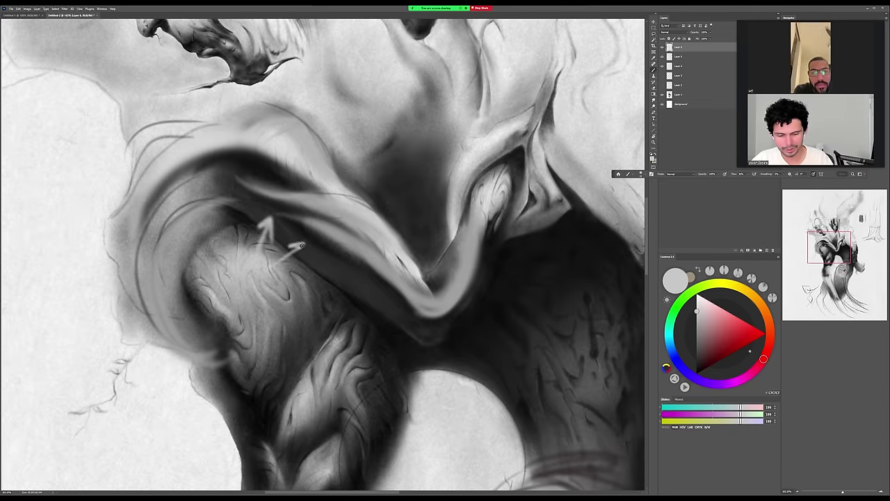
{"action": "key", "text": "Escape"}
Darken the underside of the arm below the light band with sampled near-black tones, adding thin dark grooves along it.
{"action": "left_click", "coordinate": [321, 226], "text": "alt"}
{"action": "key", "text": "z"}
{"action": "left_click_drag", "start_coordinate": [358, 240], "coordinate": [556, 294]}
{"action": "key", "text": "z"}
{"action": "left_click_drag", "start_coordinate": [565, 248], "coordinate": [376, 191]}
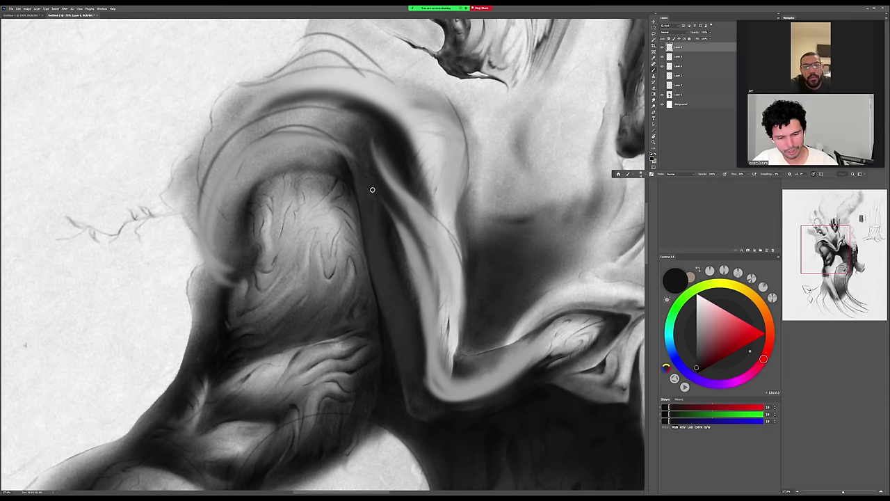
{"action": "key", "text": "]"}
{"action": "left_click_drag", "start_coordinate": [410, 229], "coordinate": [400, 298]}
{"action": "left_click", "coordinate": [391, 304], "text": "alt"}
{"action": "left_click", "coordinate": [397, 306], "text": "alt"}
{"action": "key", "text": "["}
{"action": "left_click", "coordinate": [379, 193], "text": "alt"}
{"action": "left_click_drag", "start_coordinate": [379, 193], "coordinate": [264, 201]}
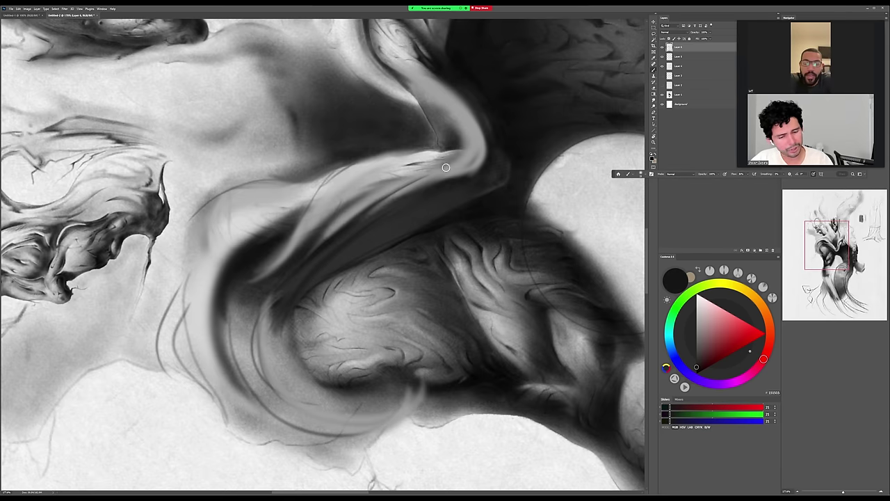
Add dark bark creases with sampled tones along the outer edge of the arm near the elbow.
{"action": "left_click", "coordinate": [403, 181], "text": "alt"}
{"action": "left_click", "coordinate": [379, 148], "text": "alt"}
{"action": "mouse_move", "coordinate": [379, 147]}
{"action": "left_mouse_down"}
{"action": "mouse_move", "coordinate": [560, 257]}
{"action": "mouse_move", "coordinate": [490, 420]}
{"action": "left_mouse_up"}
{"action": "left_click", "coordinate": [379, 268], "text": "alt"}
{"action": "mouse_move", "coordinate": [387, 251]}
{"action": "left_mouse_down"}
{"action": "mouse_move", "coordinate": [384, 307]}
{"action": "mouse_move", "coordinate": [397, 297]}
{"action": "mouse_move", "coordinate": [375, 345]}
{"action": "left_mouse_up"}
{"action": "left_click", "coordinate": [392, 306], "text": "alt"}
{"action": "left_click_drag", "start_coordinate": [386, 295], "coordinate": [372, 346]}
Refine the edge creases of the arm's upper bulge and draw a small wavy dark crack on its inner edge.
{"action": "mouse_move", "coordinate": [445, 375]}
{"action": "left_mouse_down"}
{"action": "mouse_move", "coordinate": [547, 254]}
{"action": "mouse_move", "coordinate": [400, 52]}
{"action": "left_mouse_up"}
{"action": "left_click", "coordinate": [334, 258], "text": "alt"}
{"action": "mouse_move", "coordinate": [327, 261]}
{"action": "left_mouse_down"}
{"action": "mouse_move", "coordinate": [259, 327]}
{"action": "mouse_move", "coordinate": [208, 224]}
{"action": "mouse_move", "coordinate": [257, 159]}
{"action": "mouse_move", "coordinate": [291, 195]}
{"action": "left_mouse_up"}
{"action": "left_click", "coordinate": [313, 327], "text": "alt"}
{"action": "left_click", "coordinate": [286, 179], "text": "alt"}
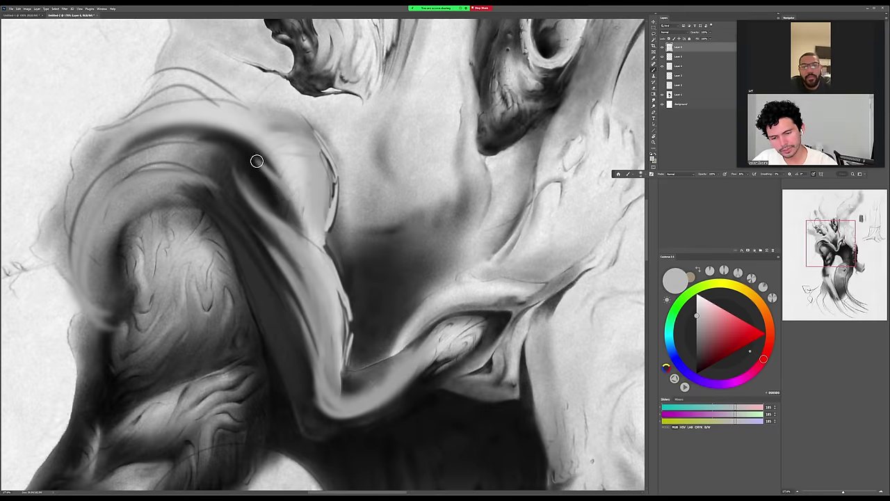
{"action": "left_click", "coordinate": [250, 147], "text": "alt"}
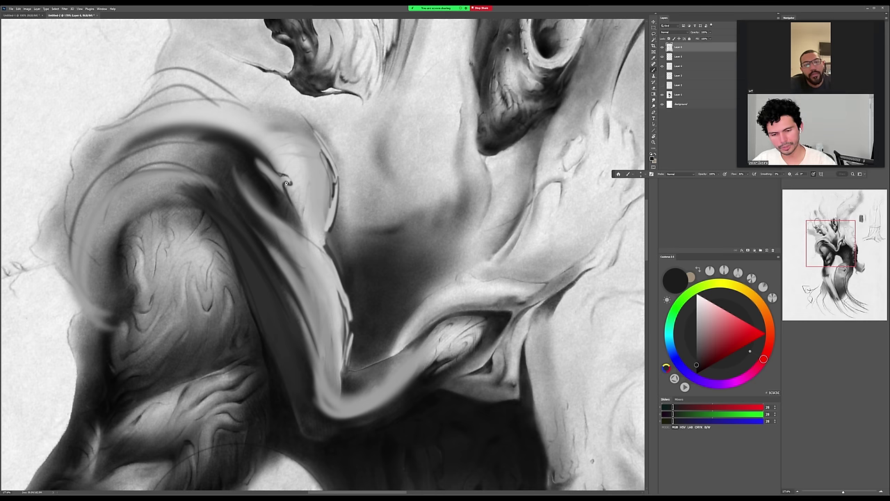
Hide the overpaint layer and try near-black bark lines over the original arm on a new layer.
{"action": "left_click", "coordinate": [661, 48]}
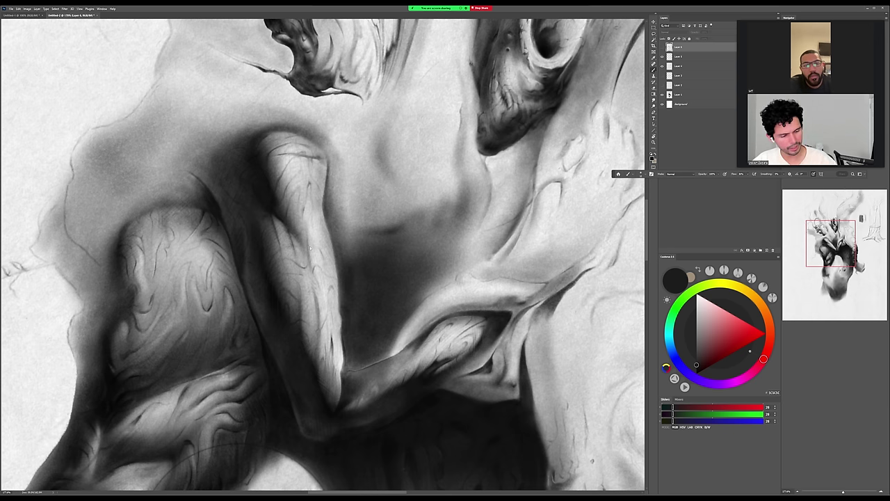
{"action": "left_click", "coordinate": [696, 373]}
{"action": "key", "text": "ctrl+shift+alt+n"}
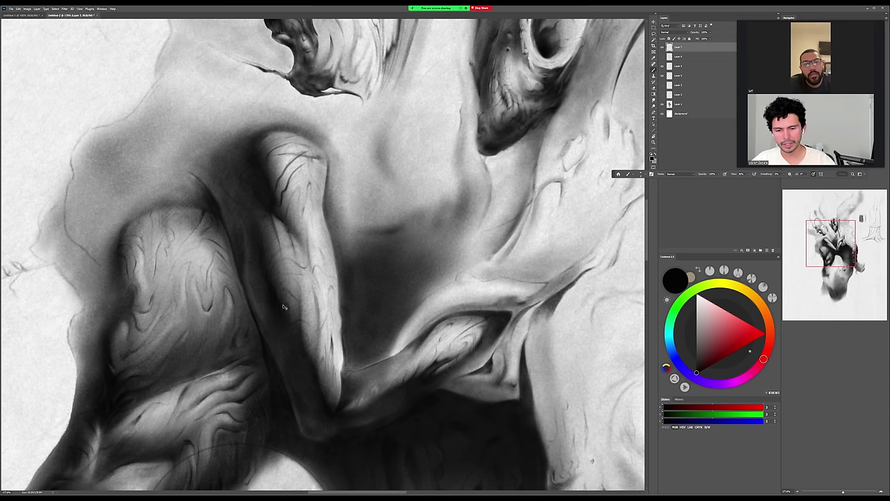
{"action": "left_click", "coordinate": [297, 176], "text": "alt"}
{"action": "key", "text": "ctrl+z"}
{"action": "key", "text": "ctrl+z"}
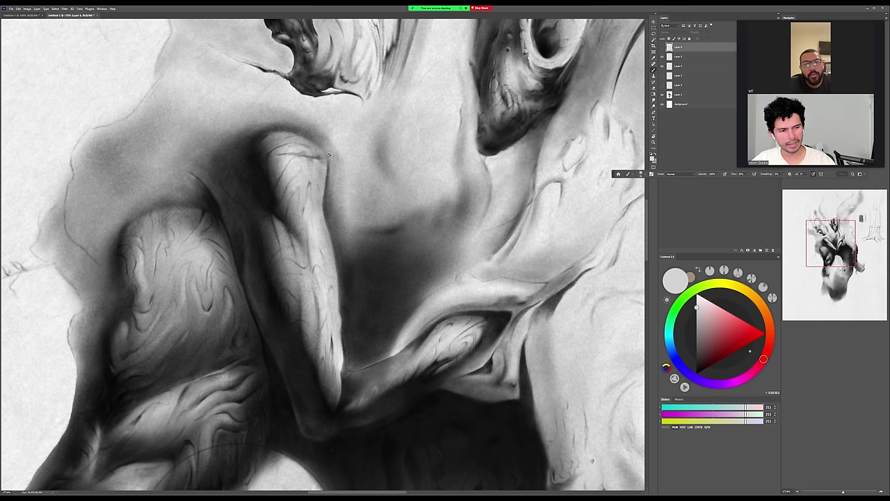
Try painting light gray over the original arm's bark texture on a new layer, and undo back to the overpainted version.
{"action": "key", "text": "ctrl+shift+alt+n"}
{"action": "mouse_move", "coordinate": [290, 149]}
{"action": "left_mouse_down"}
{"action": "mouse_move", "coordinate": [283, 186]}
{"action": "mouse_move", "coordinate": [295, 159]}
{"action": "mouse_move", "coordinate": [314, 219]}
{"action": "mouse_move", "coordinate": [285, 256]}
{"action": "mouse_move", "coordinate": [267, 217]}
{"action": "mouse_move", "coordinate": [301, 306]}
{"action": "mouse_move", "coordinate": [306, 288]}
{"action": "mouse_move", "coordinate": [292, 256]}
{"action": "mouse_move", "coordinate": [330, 337]}
{"action": "mouse_move", "coordinate": [284, 265]}
{"action": "mouse_move", "coordinate": [334, 385]}
{"action": "mouse_move", "coordinate": [290, 410]}
{"action": "left_mouse_up"}
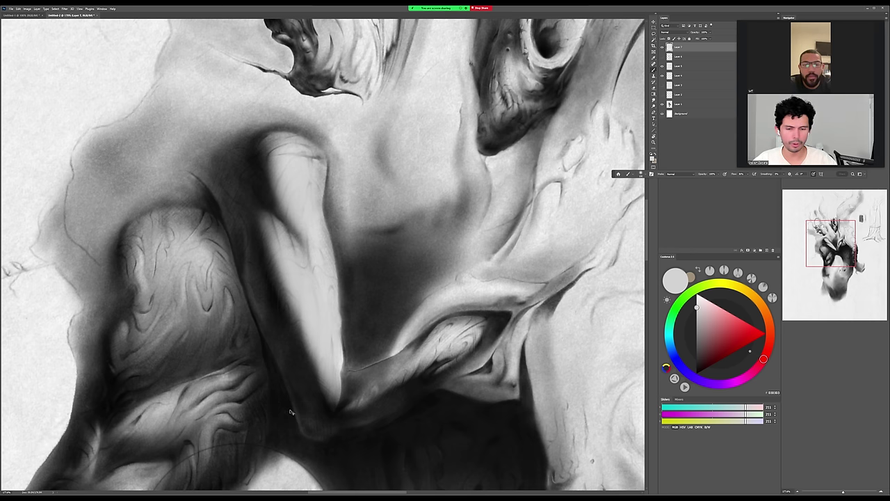
{"action": "key", "text": "ctrl+z"}
{"action": "key", "text": "ctrl+z"}
{"action": "key", "text": "ctrl+z"}
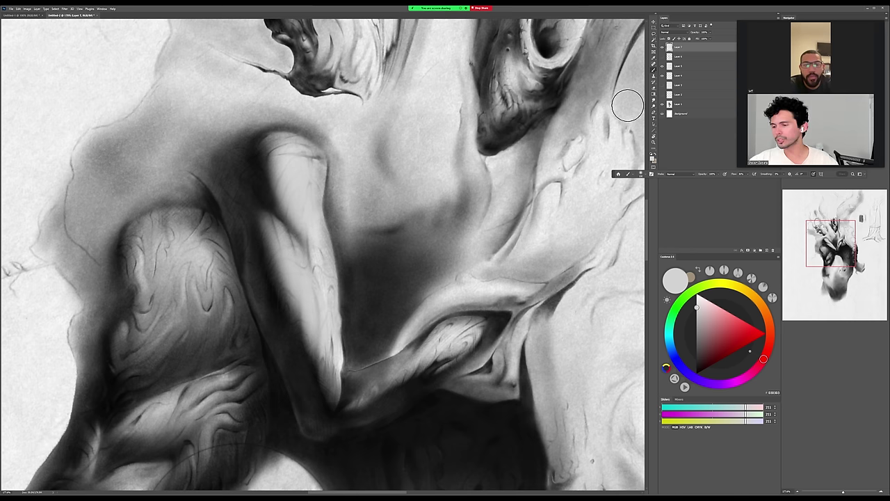
{"action": "key", "text": "ctrl+z"}
{"action": "key", "text": "ctrl+z"}
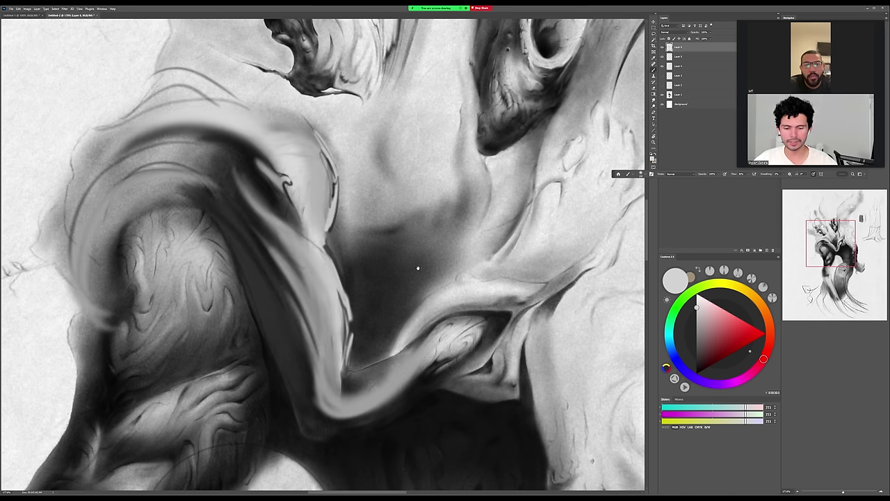
With a smaller brush and sampled dark and light grays, extend the wavy bark crack down the inner edge of the arm's upper bulge.
{"action": "left_click_drag", "start_coordinate": [417, 267], "coordinate": [434, 232]}
{"action": "left_click", "coordinate": [274, 118], "text": "alt"}
{"action": "key", "text": "["}
{"action": "key", "text": "["}
{"action": "key", "text": "["}
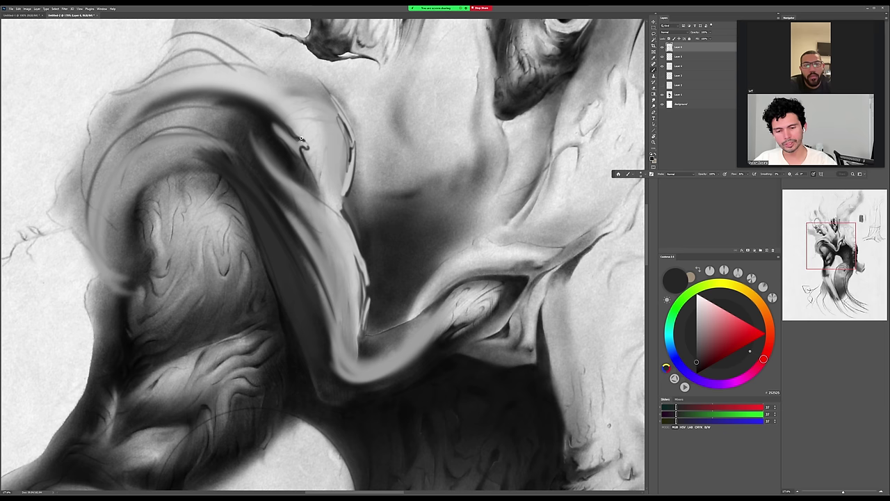
{"action": "left_click", "coordinate": [314, 170], "text": "alt"}
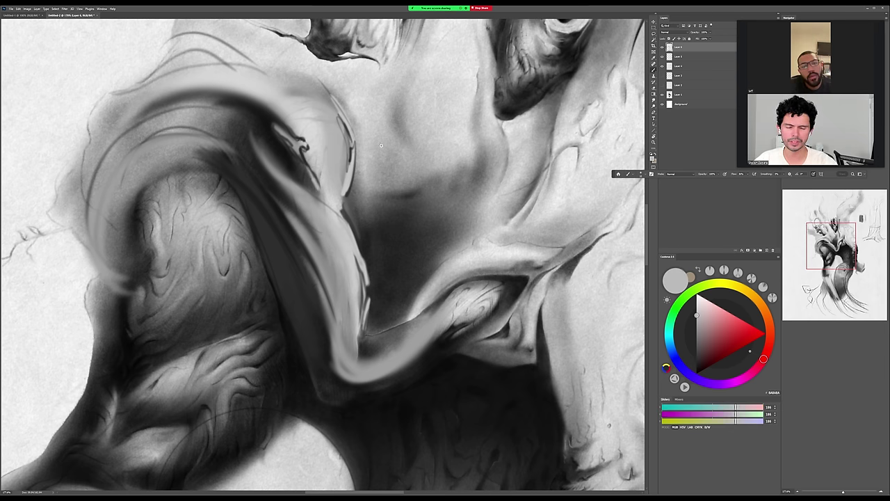
{"action": "key", "text": "r"}
{"action": "left_click_drag", "start_coordinate": [465, 156], "coordinate": [482, 185]}
{"action": "left_click", "coordinate": [316, 126], "text": "alt"}
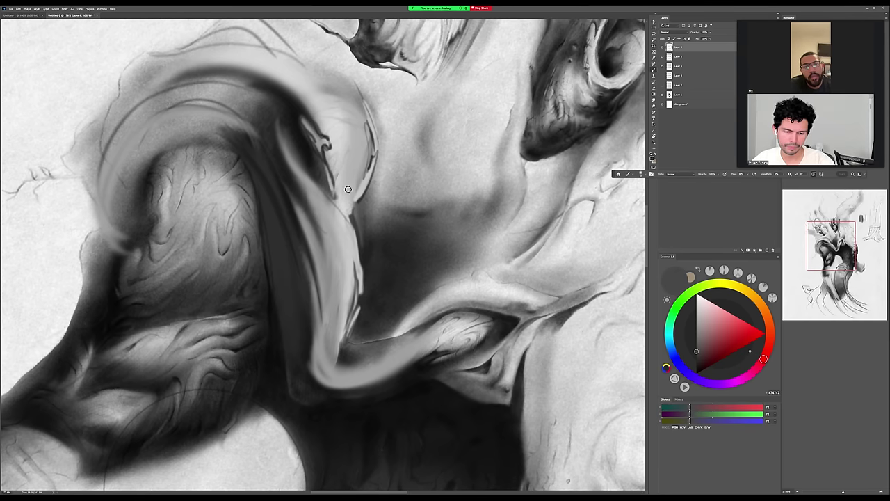
With sampled dark tones, paint near-black cracks below the arm's upper bulge and down the upper forearm.
{"action": "key", "text": "r"}
{"action": "left_click_drag", "start_coordinate": [493, 268], "coordinate": [466, 267]}
{"action": "key", "text": "z"}
{"action": "left_click", "coordinate": [333, 168], "text": "alt"}
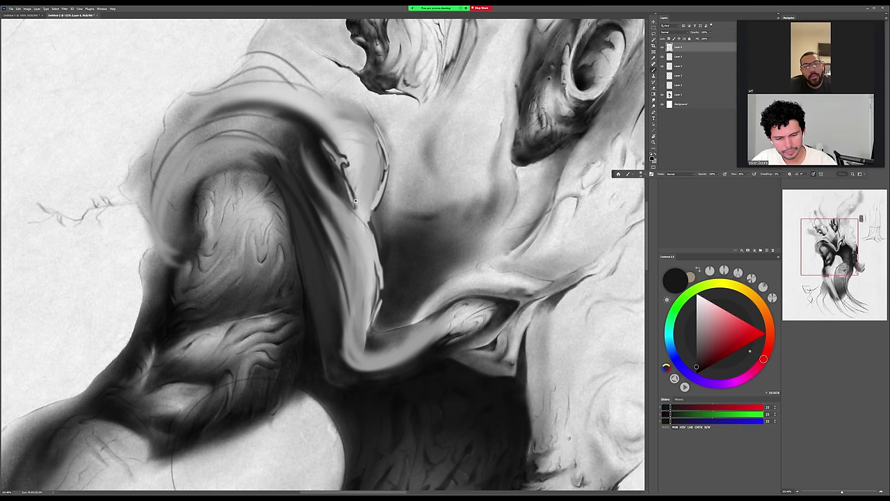
{"action": "left_click", "coordinate": [378, 166], "text": "alt"}
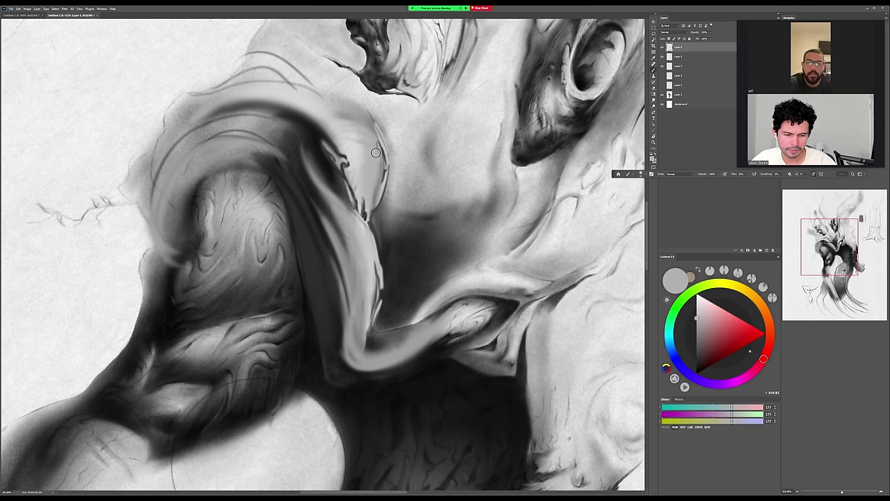
{"action": "left_click", "coordinate": [335, 176], "text": "alt"}
{"action": "left_click_drag", "start_coordinate": [329, 203], "coordinate": [355, 261]}
{"action": "left_click_drag", "start_coordinate": [324, 212], "coordinate": [346, 249]}
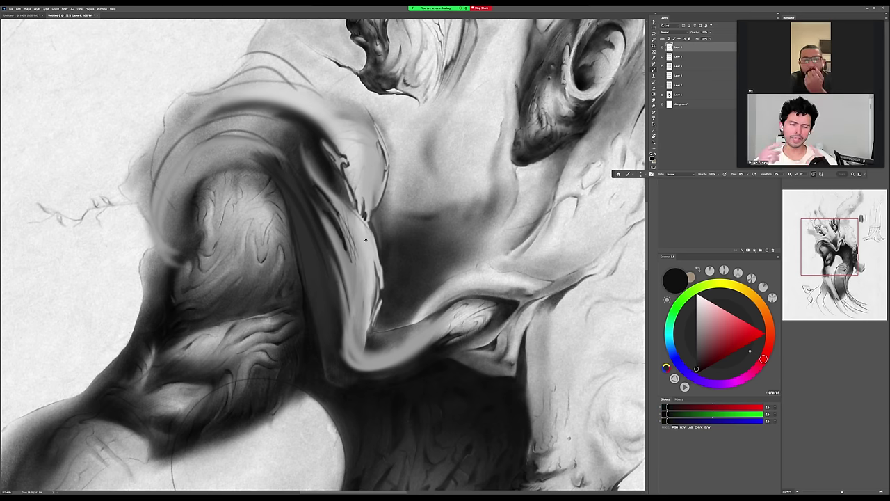
Paint thin dark bark lines down the arm's upper bulge and add light gray accents between them.
{"action": "left_click_drag", "start_coordinate": [327, 122], "coordinate": [351, 161]}
{"action": "left_click_drag", "start_coordinate": [364, 142], "coordinate": [373, 178]}
{"action": "left_click_drag", "start_coordinate": [350, 109], "coordinate": [358, 194]}
{"action": "left_click_drag", "start_coordinate": [337, 132], "coordinate": [355, 164]}
{"action": "left_click_drag", "start_coordinate": [357, 167], "coordinate": [366, 181]}
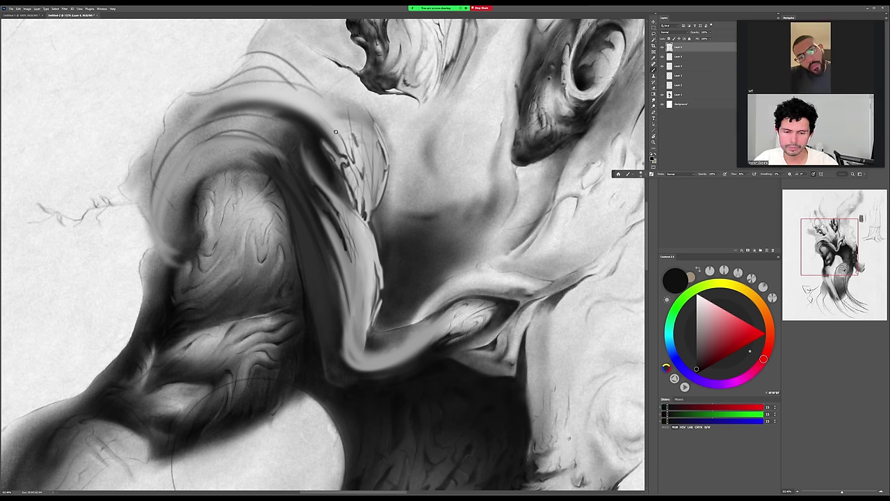
{"action": "left_click", "coordinate": [375, 167], "text": "alt"}
{"action": "left_click_drag", "start_coordinate": [364, 135], "coordinate": [382, 205]}
Sample light and dark grays and extend the bark creases along the forearm and its shadowed outer edge.
{"action": "left_click", "coordinate": [347, 254], "text": "alt"}
{"action": "left_click_drag", "start_coordinate": [326, 228], "coordinate": [345, 270]}
{"action": "left_click", "coordinate": [342, 268], "text": "alt"}
{"action": "left_click", "coordinate": [298, 214], "text": "alt"}
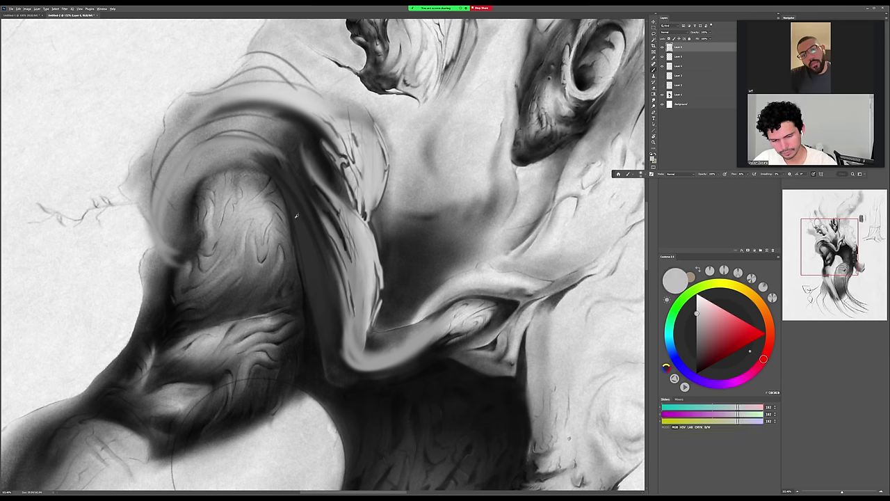
{"action": "left_click", "coordinate": [302, 280], "text": "alt"}
{"action": "left_click_drag", "start_coordinate": [293, 218], "coordinate": [294, 255]}
{"action": "left_click_drag", "start_coordinate": [291, 260], "coordinate": [305, 288]}
{"action": "key", "text": "r"}
{"action": "left_click_drag", "start_coordinate": [514, 322], "coordinate": [506, 168]}
{"action": "left_click", "coordinate": [431, 433], "text": "alt"}
{"action": "left_click_drag", "start_coordinate": [431, 433], "coordinate": [340, 212]}
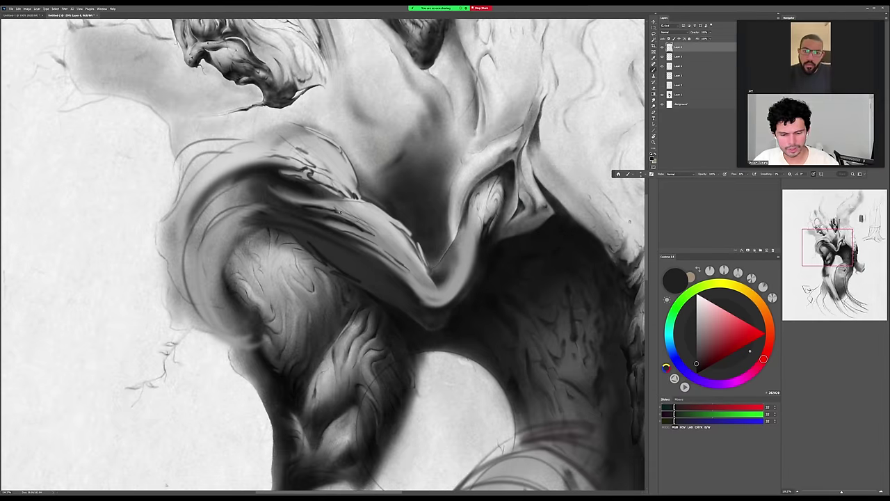
Paint thin bark spikes at the elbow's inner bend and block in a dark hollow with creases along the lower branch.
{"action": "mouse_move", "coordinate": [413, 251]}
{"action": "left_mouse_down"}
{"action": "mouse_move", "coordinate": [441, 274]}
{"action": "mouse_move", "coordinate": [462, 247]}
{"action": "mouse_move", "coordinate": [456, 298]}
{"action": "mouse_move", "coordinate": [453, 239]}
{"action": "left_mouse_up"}
{"action": "left_click", "coordinate": [460, 254], "text": "alt"}
{"action": "left_click", "coordinate": [439, 280], "text": "alt"}
{"action": "left_click", "coordinate": [463, 252], "text": "alt"}
{"action": "left_click", "coordinate": [463, 252], "text": "alt"}
{"action": "key", "text": "r"}
{"action": "left_click", "coordinate": [455, 295], "text": "alt"}
{"action": "left_click_drag", "start_coordinate": [464, 310], "coordinate": [507, 281]}
{"action": "left_click", "coordinate": [470, 315], "text": "alt"}
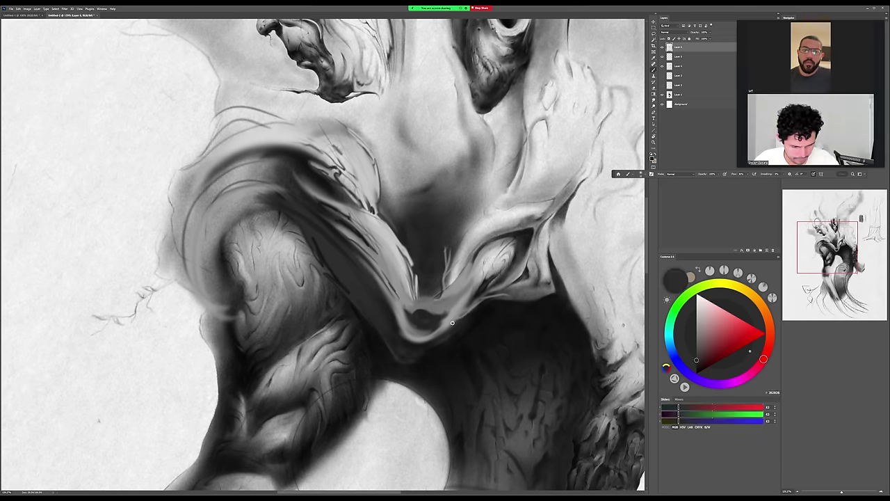
{"action": "left_click", "coordinate": [467, 319], "text": "alt"}
{"action": "left_click_drag", "start_coordinate": [466, 320], "coordinate": [479, 306]}
Darken the hollow inside the elbow bend with near-black and sample a mid gray for its rim.
{"action": "key", "text": "r"}
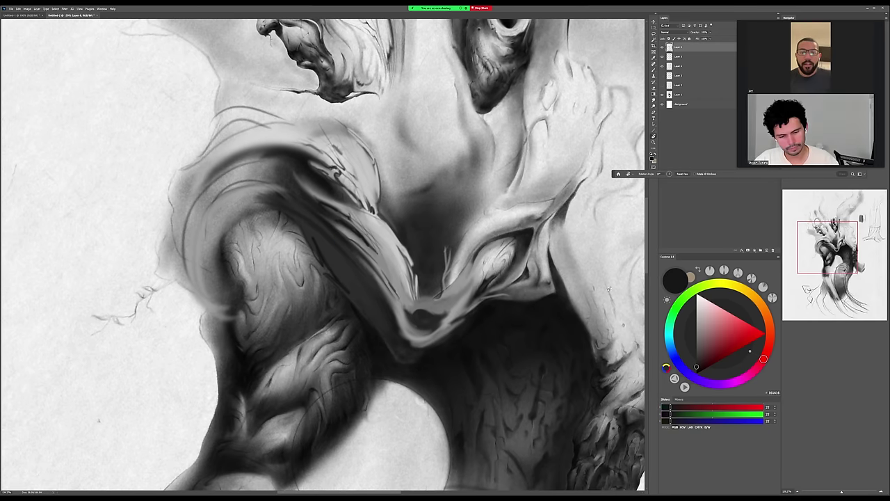
{"action": "left_click_drag", "start_coordinate": [567, 348], "coordinate": [490, 446]}
{"action": "left_click_drag", "start_coordinate": [390, 361], "coordinate": [332, 294]}
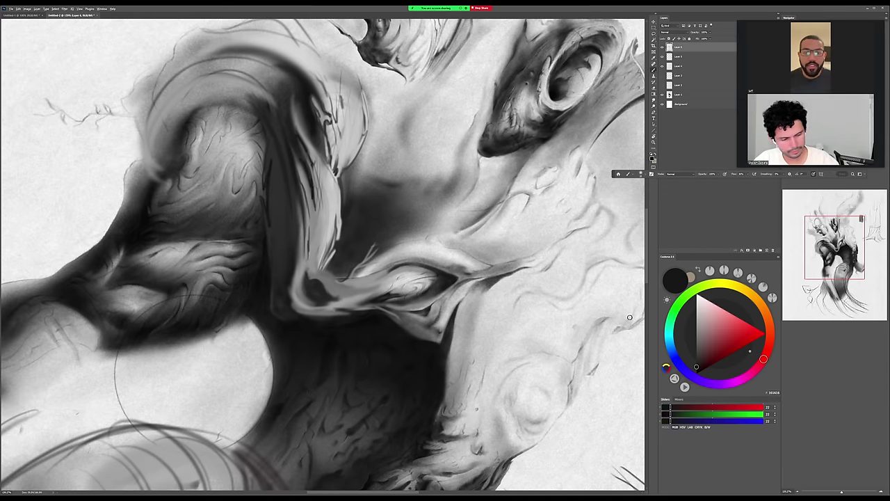
{"action": "left_click", "coordinate": [322, 290], "text": "alt"}
{"action": "key", "text": "alt+w"}
{"action": "key", "text": "k"}
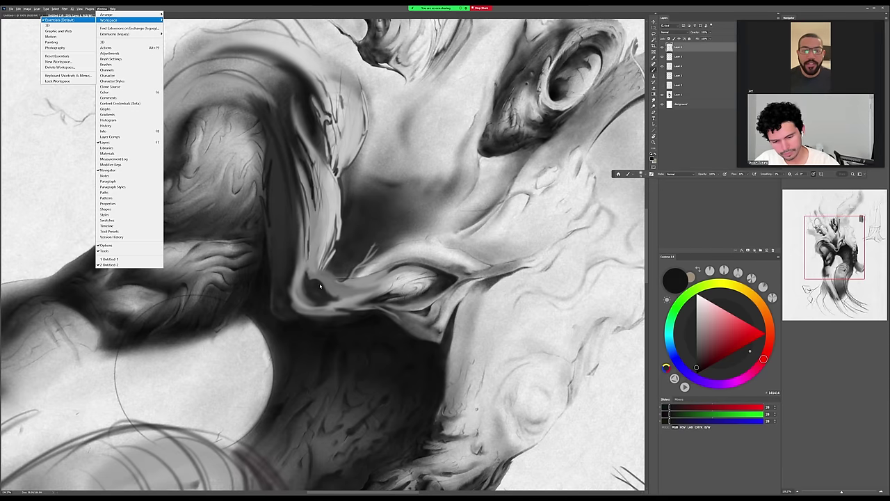
{"action": "key", "text": "Escape"}
{"action": "left_click_drag", "start_coordinate": [321, 290], "coordinate": [341, 298]}
{"action": "left_click", "coordinate": [448, 332], "text": "alt"}
{"action": "left_click", "coordinate": [304, 297], "text": "alt"}
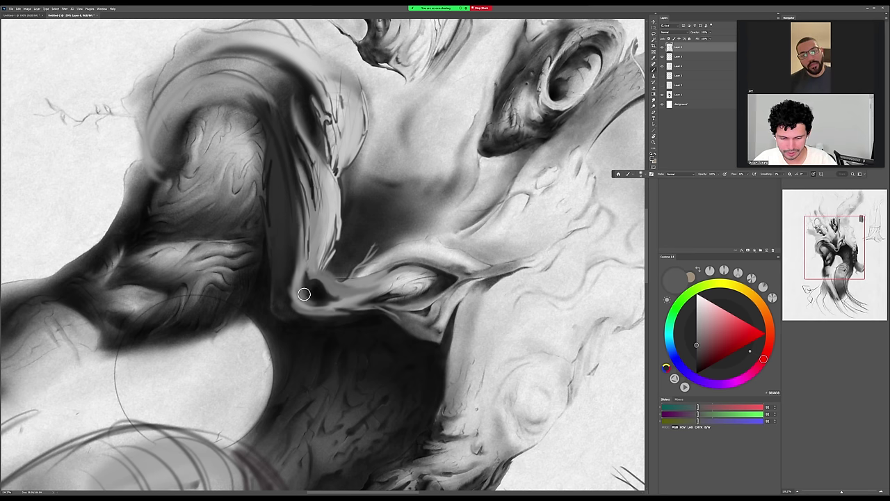
Deepen the elbow hollow to near-black and paint dark creases up the branch toward the eye-shaped knot.
{"action": "key", "text": "r"}
{"action": "left_click_drag", "start_coordinate": [547, 306], "coordinate": [507, 115]}
{"action": "left_click", "coordinate": [351, 280], "text": "alt"}
{"action": "left_click", "coordinate": [350, 279], "text": "alt"}
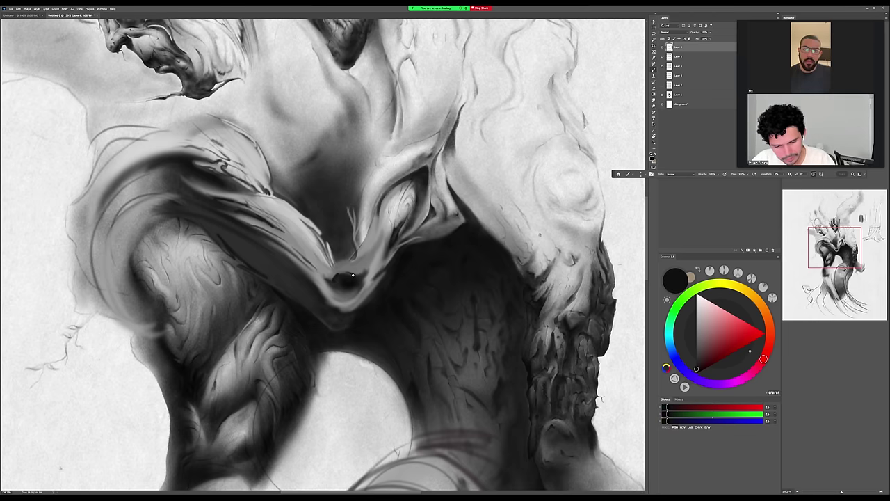
{"action": "left_click", "coordinate": [324, 259], "text": "alt"}
{"action": "left_click_drag", "start_coordinate": [343, 267], "coordinate": [377, 240]}
{"action": "left_click", "coordinate": [395, 198], "text": "alt"}
{"action": "left_click_drag", "start_coordinate": [395, 198], "coordinate": [395, 178]}
Blend sampled dark and mid grays into long streaks down the forearm's shadowed side.
{"action": "key", "text": "r"}
{"action": "left_click_drag", "start_coordinate": [564, 262], "coordinate": [508, 397]}
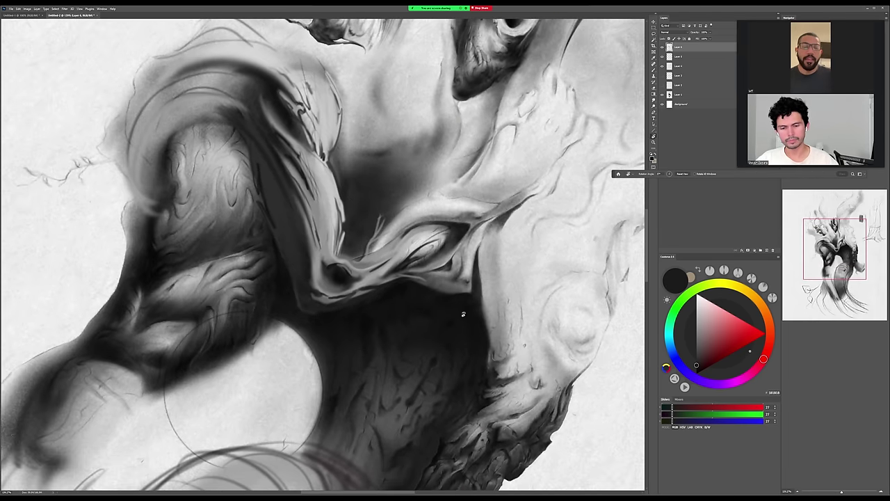
{"action": "key", "text": "b"}
{"action": "left_click", "coordinate": [337, 192], "text": "alt"}
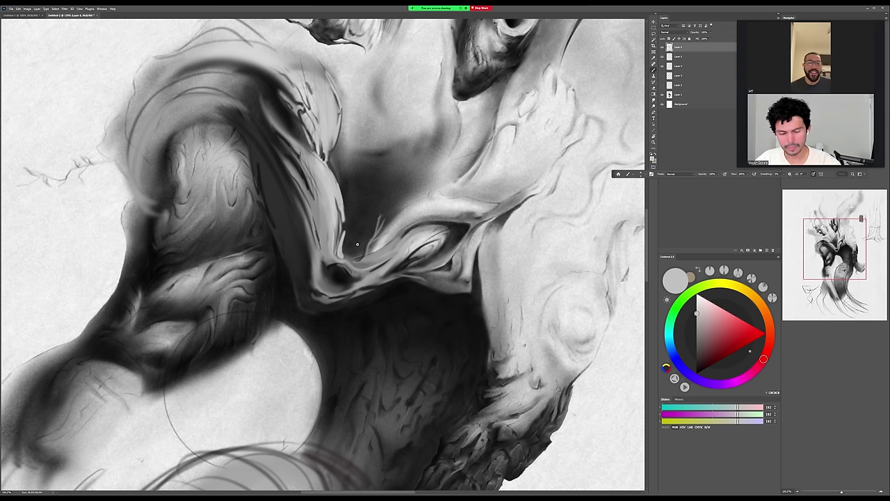
{"action": "left_click", "coordinate": [299, 178], "text": "alt"}
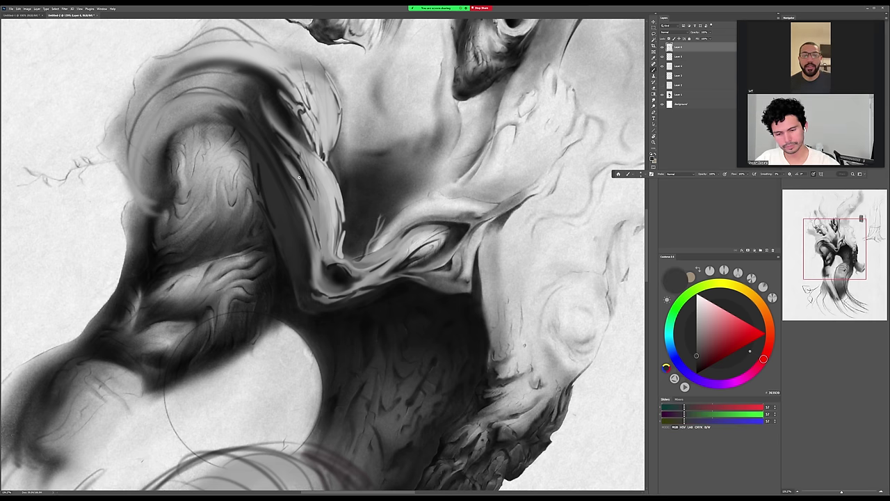
{"action": "left_click", "coordinate": [613, 295], "text": "alt"}
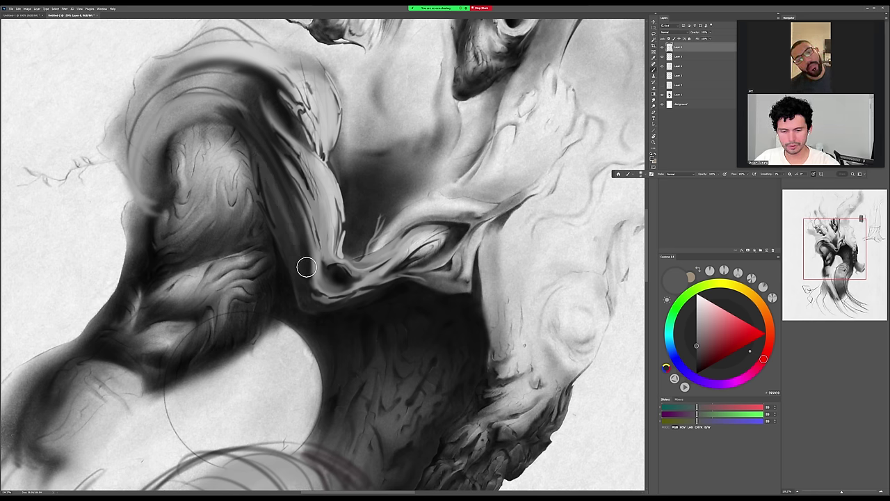
{"action": "left_click", "coordinate": [264, 160], "text": "alt"}
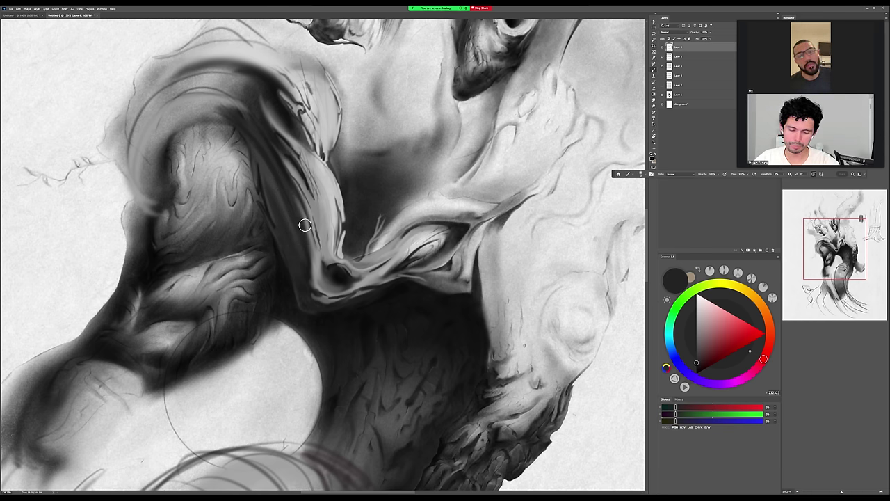
Refine the folds around the eye-shaped knot with sampled light and dark grays.
{"action": "key", "text": "Escape"}
{"action": "left_click_drag", "start_coordinate": [505, 358], "coordinate": [572, 226]}
{"action": "key", "text": "r"}
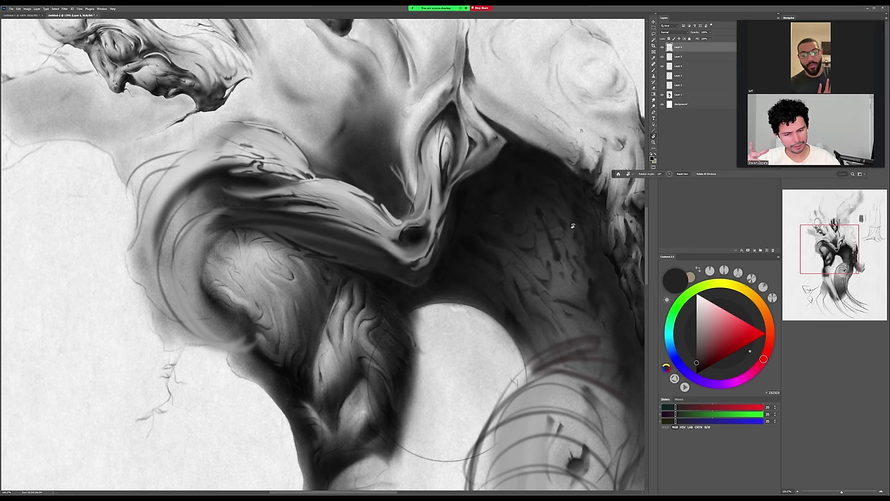
{"action": "key", "text": "b"}
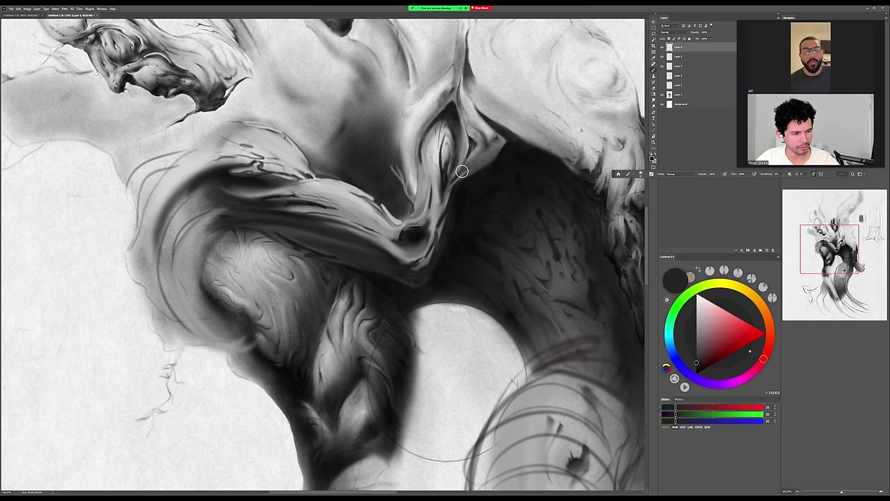
{"action": "left_click", "coordinate": [430, 145], "text": "alt"}
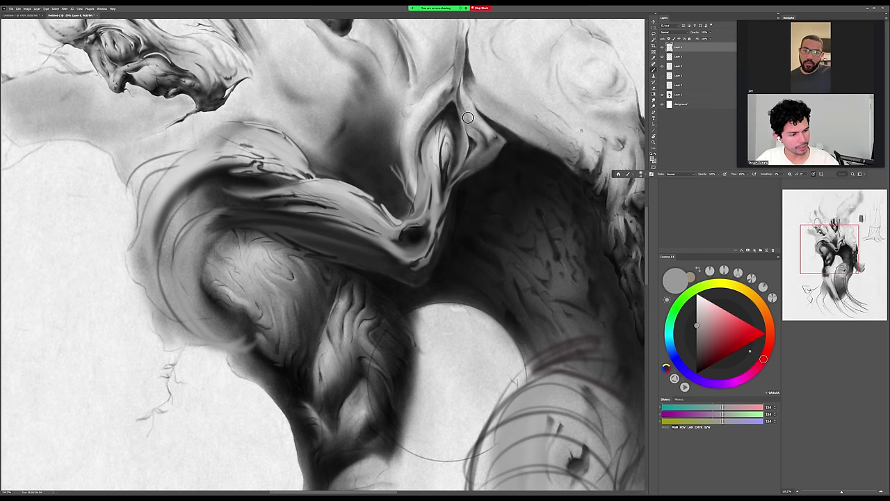
{"action": "left_click", "coordinate": [411, 230], "text": "alt"}
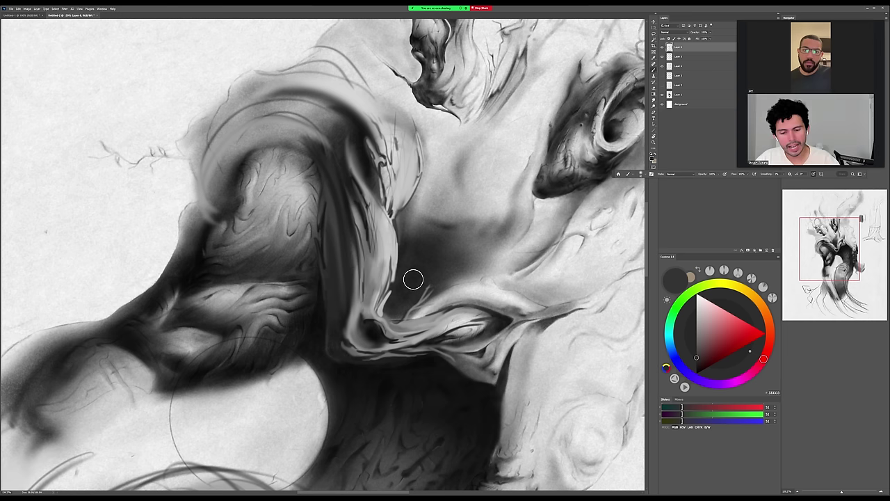
Switch to a textured bristle brush and zoom in on the forearm for painting bark grain.
{"action": "right_click", "coordinate": [394, 242]}
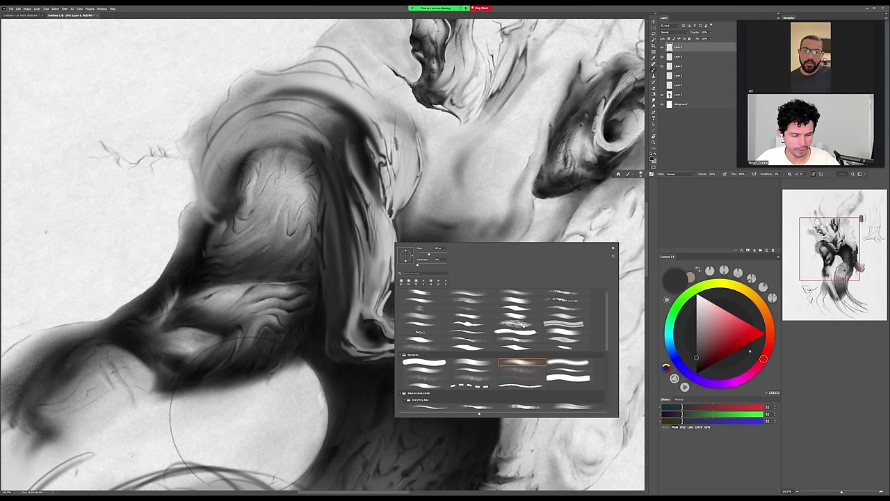
{"action": "left_click", "coordinate": [516, 323]}
{"action": "key", "text": "Return"}
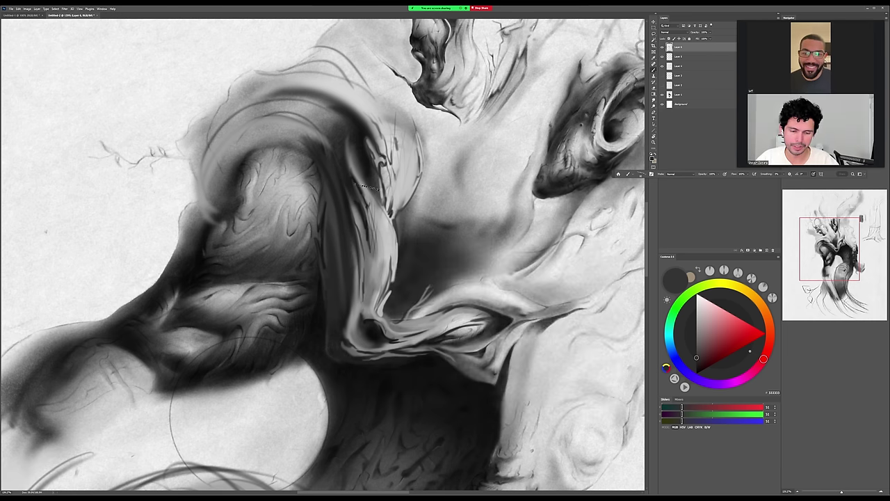
{"action": "key", "text": "z"}
{"action": "left_click_drag", "start_coordinate": [384, 242], "coordinate": [409, 243]}
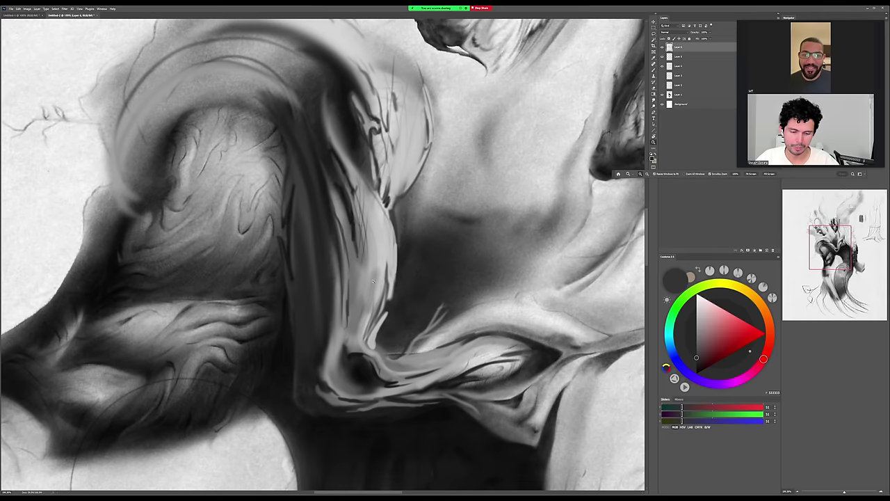
{"action": "key", "text": "b"}
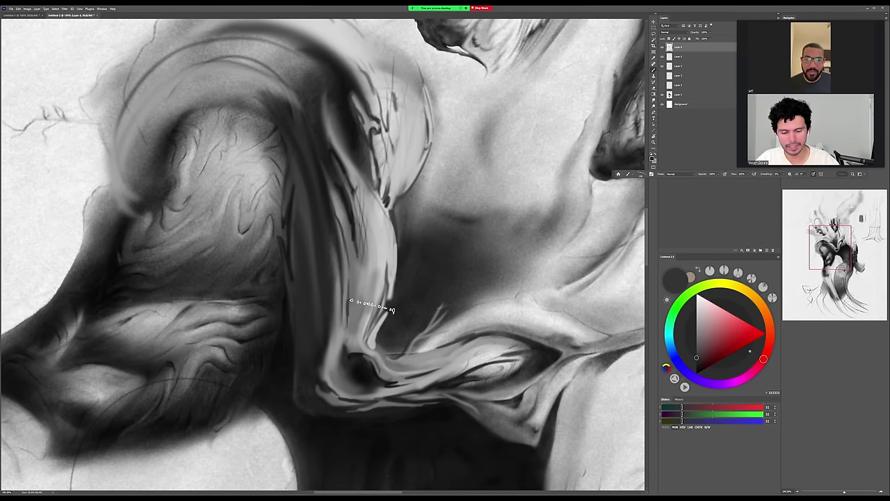
Try dark bristle strokes up the lower forearm, reduce the brush size, and undo the strokes.
{"action": "mouse_move", "coordinate": [348, 321]}
{"action": "left_mouse_down"}
{"action": "mouse_move", "coordinate": [369, 287]}
{"action": "mouse_move", "coordinate": [363, 254]}
{"action": "left_mouse_up"}
{"action": "key", "text": "ctrl+z"}
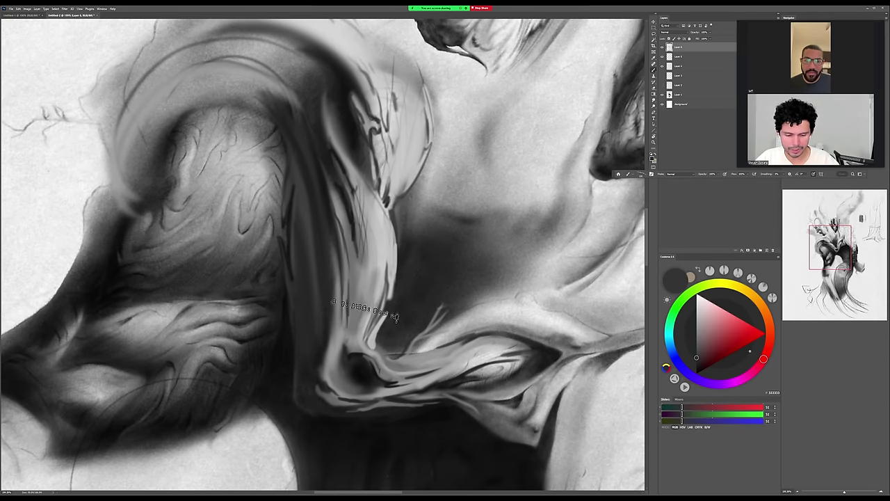
{"action": "key", "text": "["}
{"action": "key", "text": "["}
{"action": "key", "text": "["}
{"action": "key", "text": "["}
{"action": "key", "text": "["}
{"action": "left_click_drag", "start_coordinate": [355, 334], "coordinate": [361, 271]}
{"action": "key", "text": "ctrl+z"}
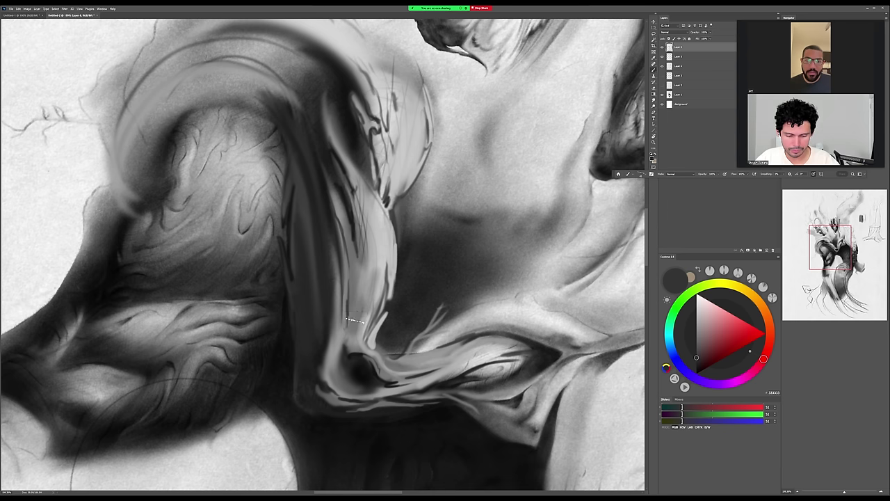
Paint bristly mid-gray and light gray bark grain along the lit surface of the forearm.
{"action": "left_click", "coordinate": [354, 318], "text": "alt"}
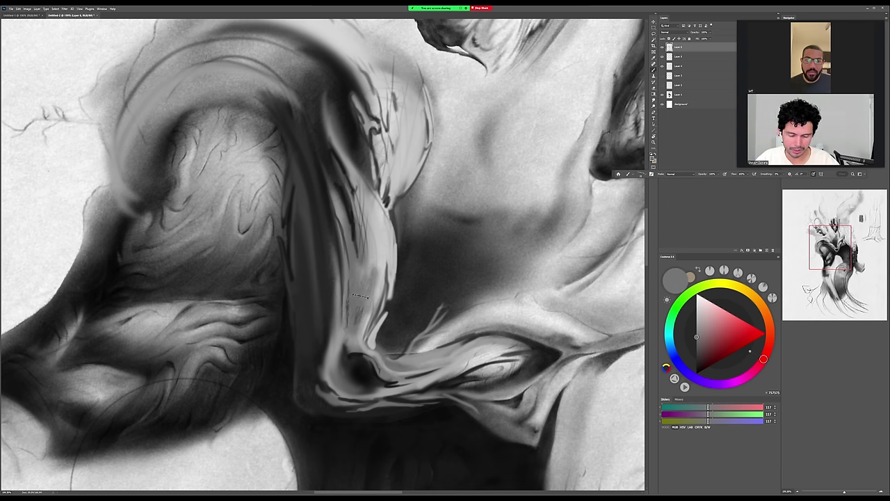
{"action": "mouse_move", "coordinate": [360, 296]}
{"action": "left_mouse_down"}
{"action": "mouse_move", "coordinate": [381, 243]}
{"action": "mouse_move", "coordinate": [372, 209]}
{"action": "mouse_move", "coordinate": [382, 214]}
{"action": "mouse_move", "coordinate": [369, 253]}
{"action": "left_mouse_up"}
{"action": "left_click", "coordinate": [382, 214], "text": "alt"}
{"action": "mouse_move", "coordinate": [375, 215]}
{"action": "left_mouse_down"}
{"action": "mouse_move", "coordinate": [369, 256]}
{"action": "mouse_move", "coordinate": [386, 276]}
{"action": "left_mouse_up"}
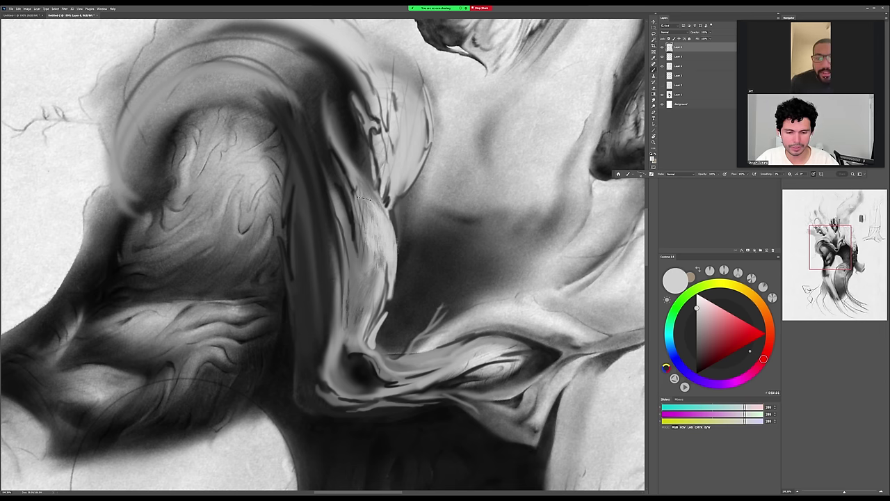
{"action": "left_click_drag", "start_coordinate": [362, 199], "coordinate": [358, 180]}
{"action": "left_click_drag", "start_coordinate": [367, 241], "coordinate": [350, 225]}
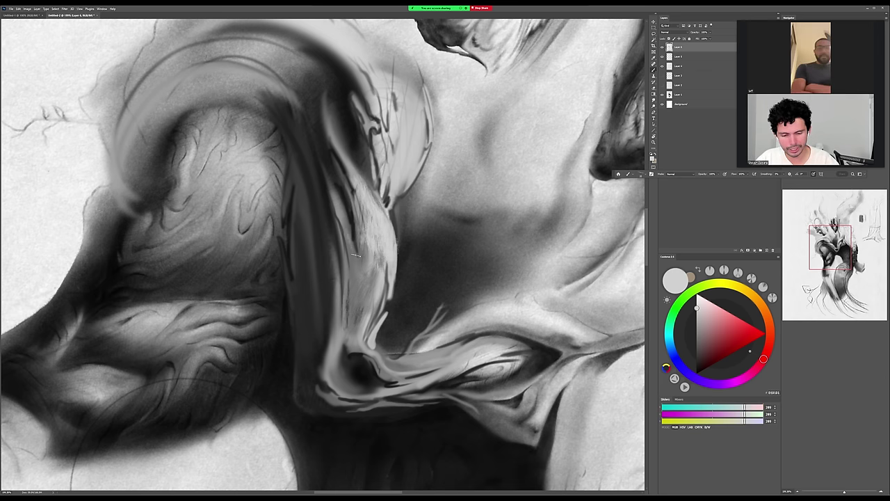
{"action": "mouse_move", "coordinate": [356, 255]}
{"action": "left_mouse_down"}
{"action": "mouse_move", "coordinate": [344, 223]}
{"action": "mouse_move", "coordinate": [369, 278]}
{"action": "mouse_move", "coordinate": [371, 224]}
{"action": "left_mouse_up"}
With a smaller bristle brush and sampled mid grays, add fine grain streaks to the upper forearm.
{"action": "left_click", "coordinate": [355, 279], "text": "alt"}
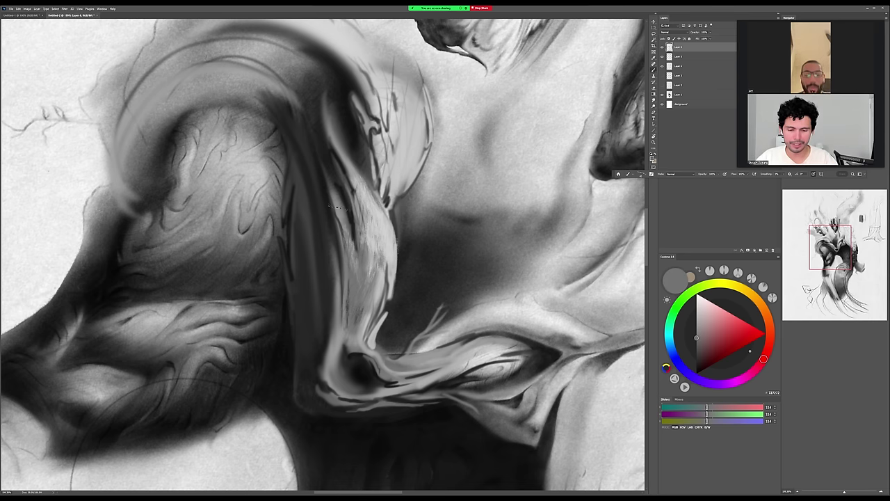
{"action": "left_click", "coordinate": [364, 259], "text": "alt"}
{"action": "key", "text": "bracketleft"}
{"action": "key", "text": "bracketleft"}
{"action": "key", "text": "bracketleft"}
{"action": "mouse_move", "coordinate": [375, 223]}
{"action": "left_mouse_down"}
{"action": "mouse_move", "coordinate": [379, 257]}
{"action": "mouse_move", "coordinate": [394, 266]}
{"action": "left_mouse_up"}
{"action": "key", "text": "ctrl+z"}
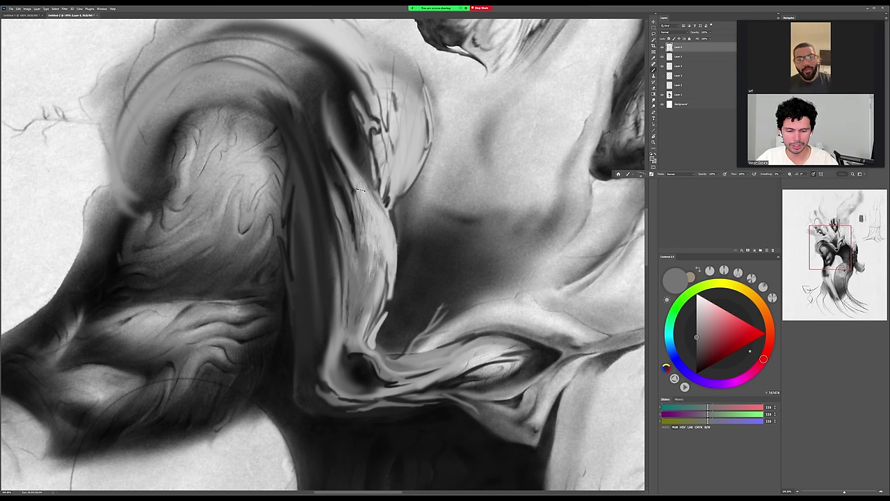
{"action": "left_click_drag", "start_coordinate": [360, 189], "coordinate": [370, 219]}
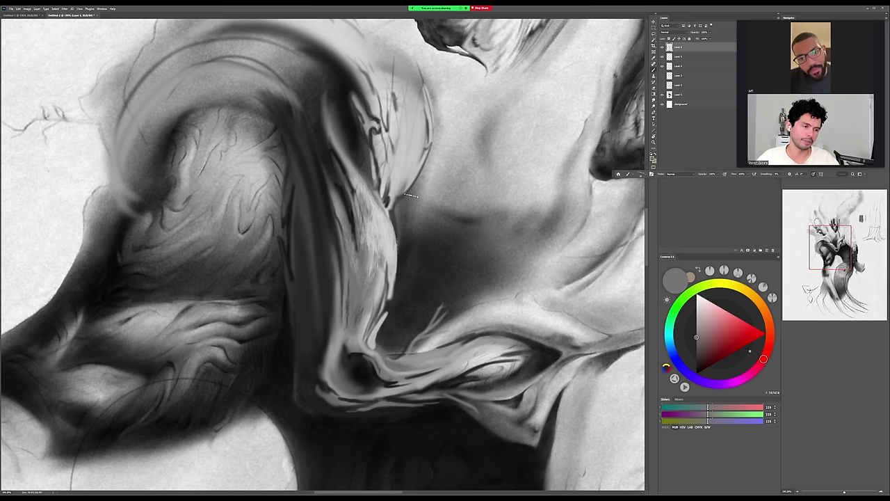
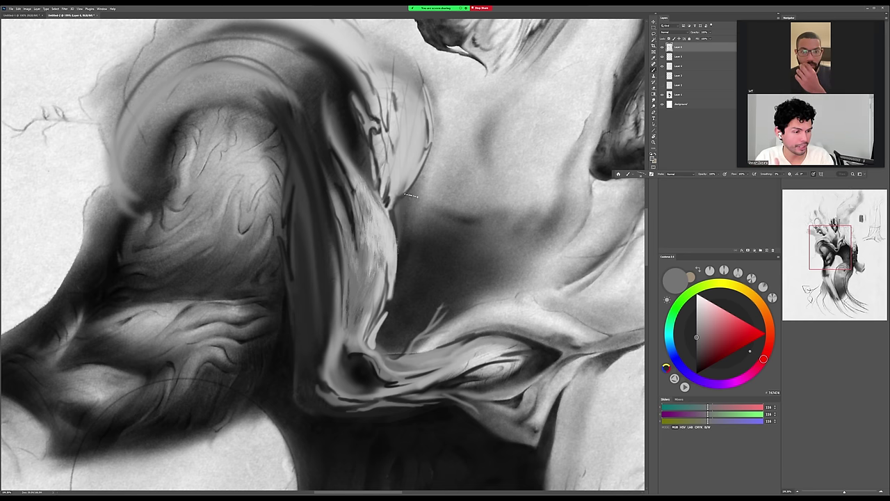
{"action": "right_click", "coordinate": [382, 233]}
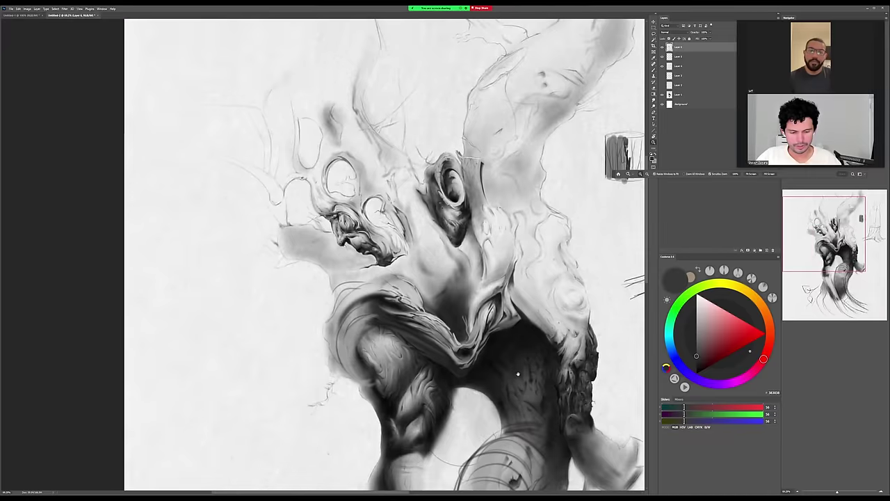
Hide and reshow the paint-over layer to compare the repainted arm with the original drawing.
{"action": "left_click_drag", "start_coordinate": [518, 374], "coordinate": [472, 295]}
{"action": "scroll", "coordinate": [490, 220], "scroll_direction": "up", "scroll_amount": 5}
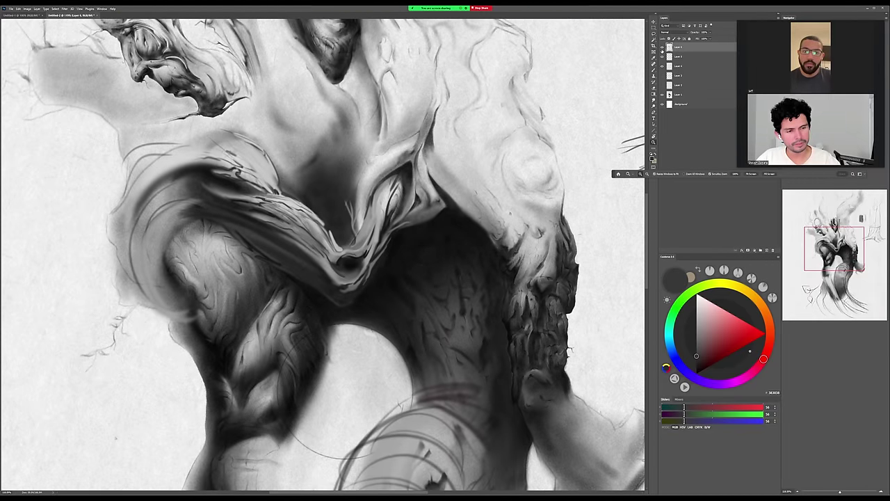
{"action": "left_click", "coordinate": [662, 48]}
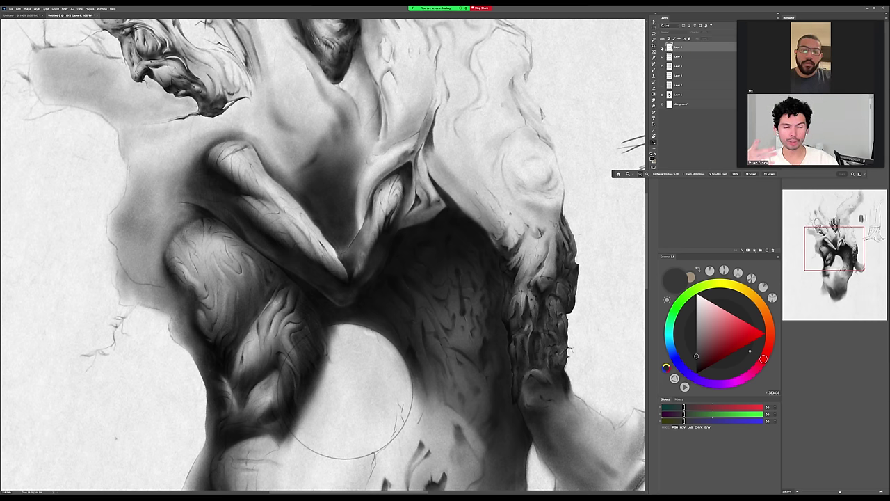
{"action": "left_click", "coordinate": [662, 47]}
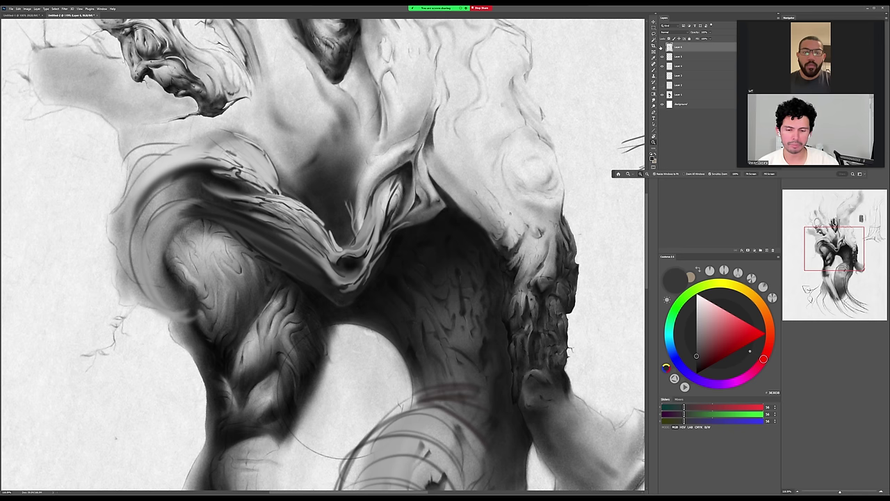
{"action": "key", "text": "ctrl+z"}
{"action": "key", "text": "ctrl+shift+z"}
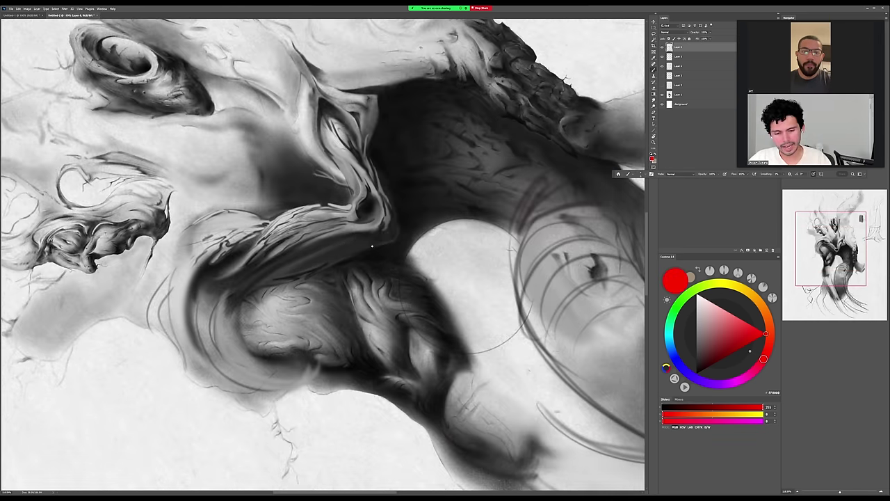
Draw a red flow line curving from the root up the trunk of the side tree sketch, undoing the extra strokes.
{"action": "key", "text": "Escape"}
{"action": "key", "text": "z"}
{"action": "left_click_drag", "start_coordinate": [566, 294], "coordinate": [247, 308]}
{"action": "mouse_move", "coordinate": [468, 204]}
{"action": "left_mouse_down"}
{"action": "mouse_move", "coordinate": [392, 322]}
{"action": "mouse_move", "coordinate": [373, 391]}
{"action": "left_mouse_up"}
{"action": "key", "text": "b"}
{"action": "mouse_move", "coordinate": [255, 360]}
{"action": "left_mouse_down"}
{"action": "mouse_move", "coordinate": [381, 267]}
{"action": "mouse_move", "coordinate": [405, 43]}
{"action": "left_mouse_up"}
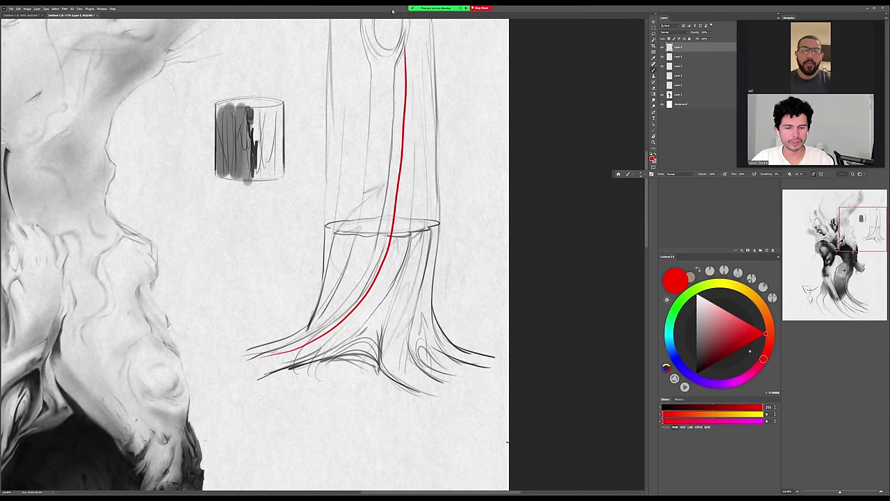
{"action": "left_click_drag", "start_coordinate": [387, 317], "coordinate": [381, 387]}
{"action": "left_click_drag", "start_coordinate": [398, 151], "coordinate": [404, 66]}
{"action": "key", "text": "ctrl+z"}
{"action": "key", "text": "ctrl+z"}
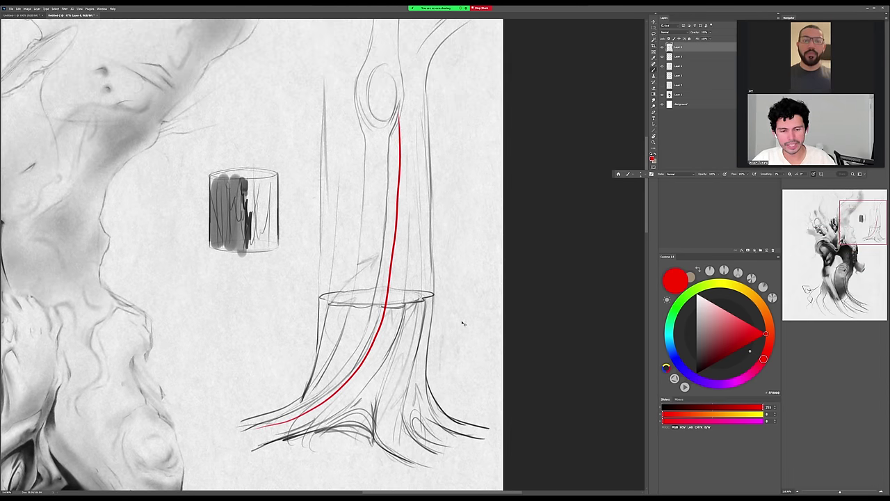
On a new layer, draw a red double-headed arrow following the arm's flow from the inner fold around the elbow to the shoulder curve.
{"action": "mouse_move", "coordinate": [368, 337]}
{"action": "left_mouse_down"}
{"action": "mouse_move", "coordinate": [393, 308]}
{"action": "mouse_move", "coordinate": [688, 156]}
{"action": "left_mouse_up"}
{"action": "left_click_drag", "start_coordinate": [395, 368], "coordinate": [572, 266]}
{"action": "key", "text": "r"}
{"action": "left_click_drag", "start_coordinate": [445, 309], "coordinate": [416, 210]}
{"action": "scroll", "coordinate": [414, 217], "scroll_direction": "up", "scroll_amount": 2}
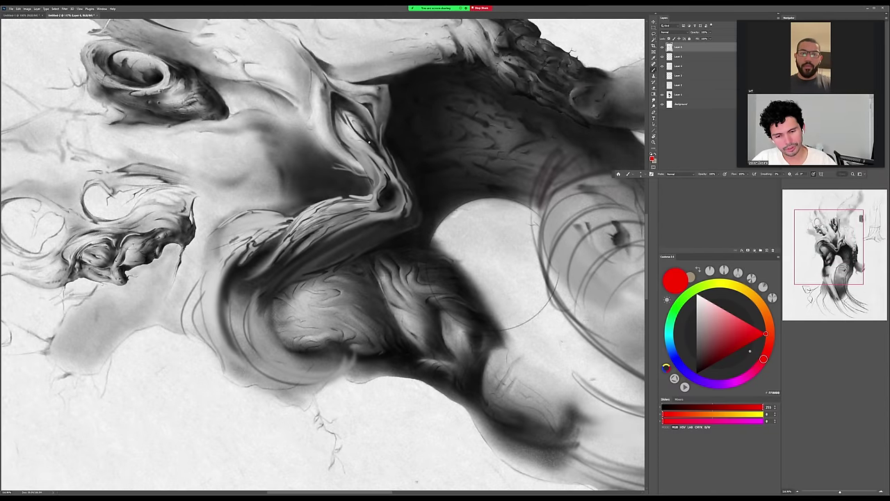
{"action": "left_click_drag", "start_coordinate": [342, 112], "coordinate": [379, 160]}
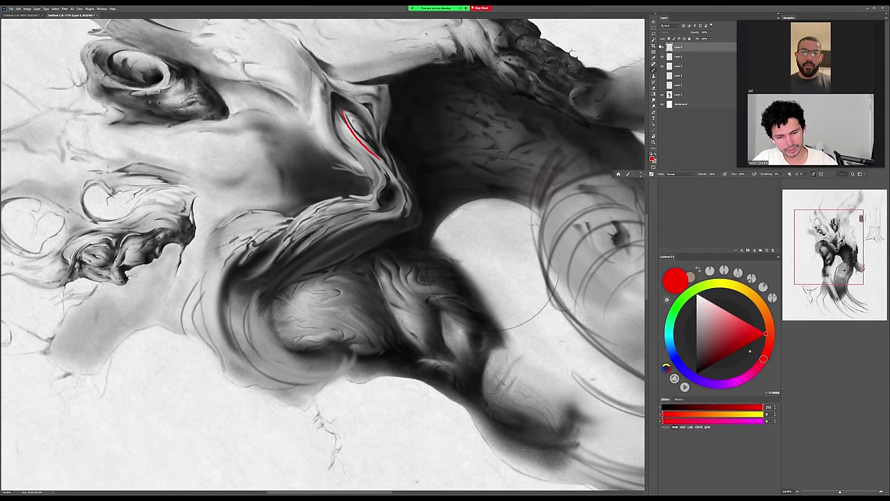
{"action": "key", "text": "ctrl+z"}
{"action": "key", "text": "ctrl+shift+alt+n"}
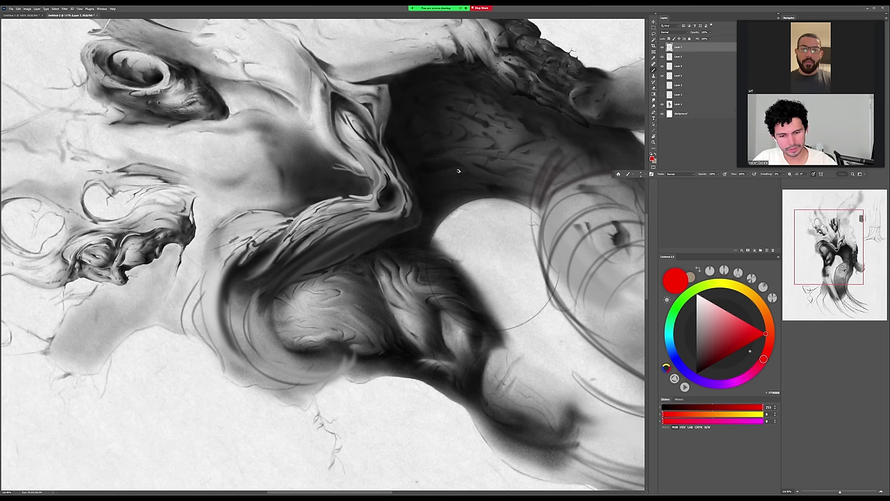
{"action": "mouse_move", "coordinate": [341, 108]}
{"action": "left_mouse_down"}
{"action": "mouse_move", "coordinate": [397, 183]}
{"action": "mouse_move", "coordinate": [398, 213]}
{"action": "mouse_move", "coordinate": [390, 204]}
{"action": "mouse_move", "coordinate": [400, 212]}
{"action": "mouse_move", "coordinate": [317, 245]}
{"action": "left_mouse_up"}
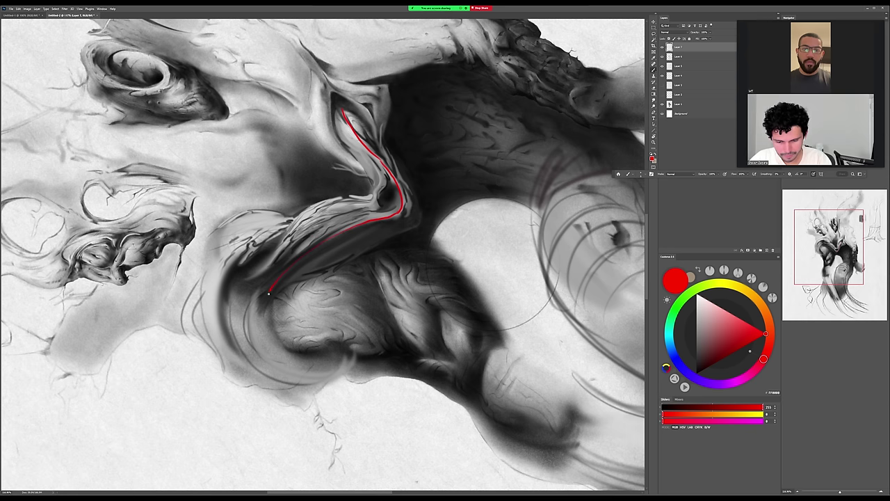
{"action": "mouse_move", "coordinate": [268, 293]}
{"action": "left_mouse_down"}
{"action": "mouse_move", "coordinate": [265, 339]}
{"action": "mouse_move", "coordinate": [271, 324]}
{"action": "left_mouse_up"}
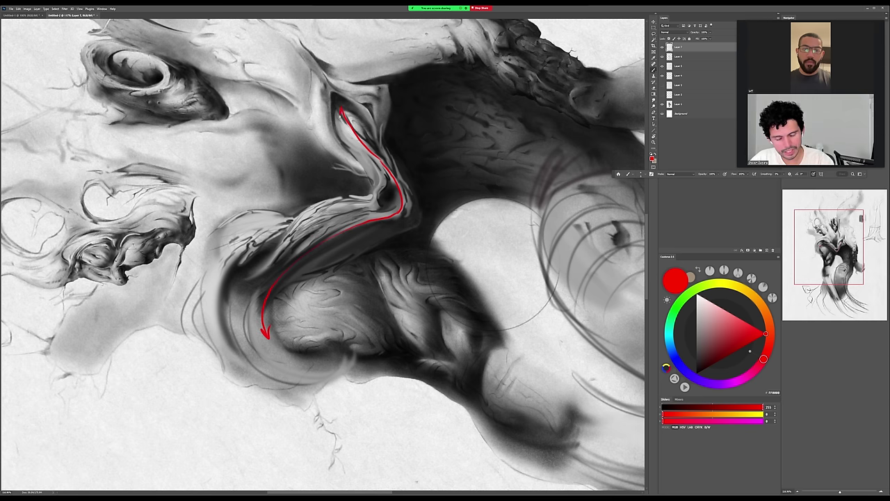
Circle the rough bark forearm in red, replacing the first oversized circle with a tighter doubled one.
{"action": "key", "text": "Escape"}
{"action": "left_click_drag", "start_coordinate": [452, 423], "coordinate": [448, 412]}
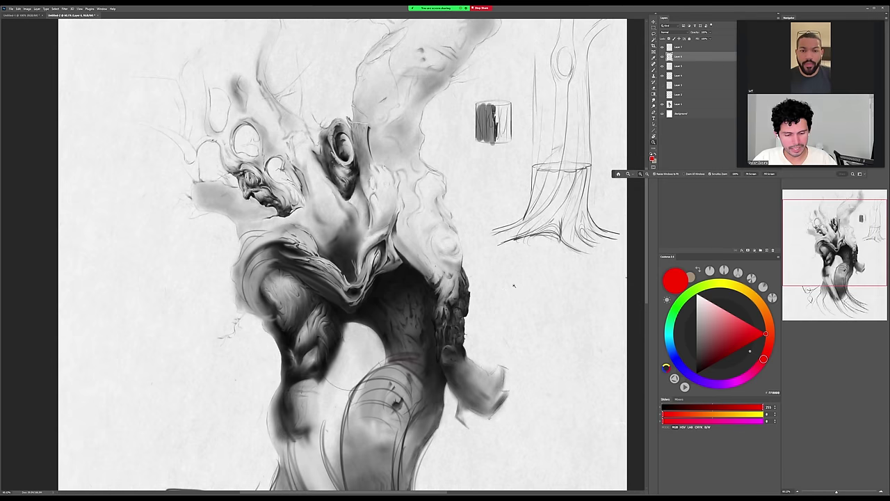
{"action": "mouse_move", "coordinate": [514, 286]}
{"action": "left_mouse_down"}
{"action": "mouse_move", "coordinate": [530, 285]}
{"action": "mouse_move", "coordinate": [496, 290]}
{"action": "mouse_move", "coordinate": [502, 267]}
{"action": "mouse_move", "coordinate": [404, 338]}
{"action": "mouse_move", "coordinate": [467, 251]}
{"action": "left_mouse_up"}
{"action": "key", "text": "z"}
{"action": "left_click_drag", "start_coordinate": [459, 321], "coordinate": [484, 317]}
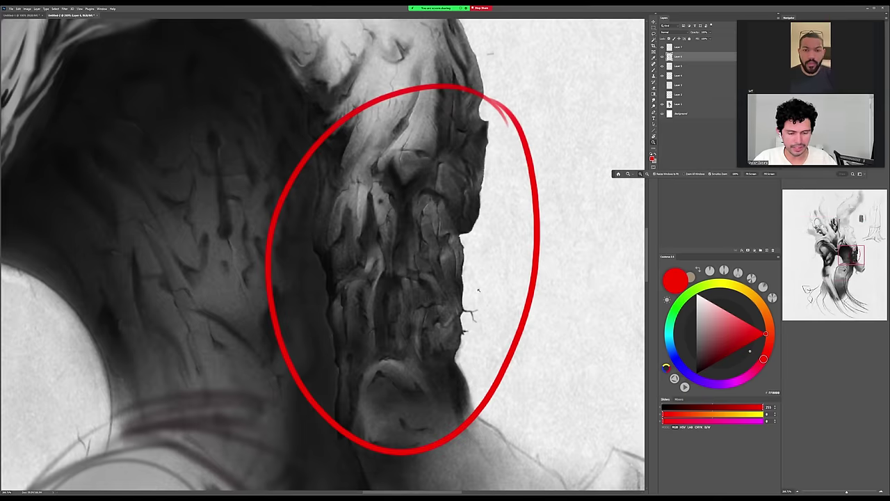
{"action": "key", "text": "ctrl+z"}
{"action": "key", "text": "b"}
{"action": "mouse_move", "coordinate": [435, 108]}
{"action": "left_mouse_down"}
{"action": "mouse_move", "coordinate": [379, 130]}
{"action": "mouse_move", "coordinate": [513, 236]}
{"action": "mouse_move", "coordinate": [478, 109]}
{"action": "left_mouse_up"}
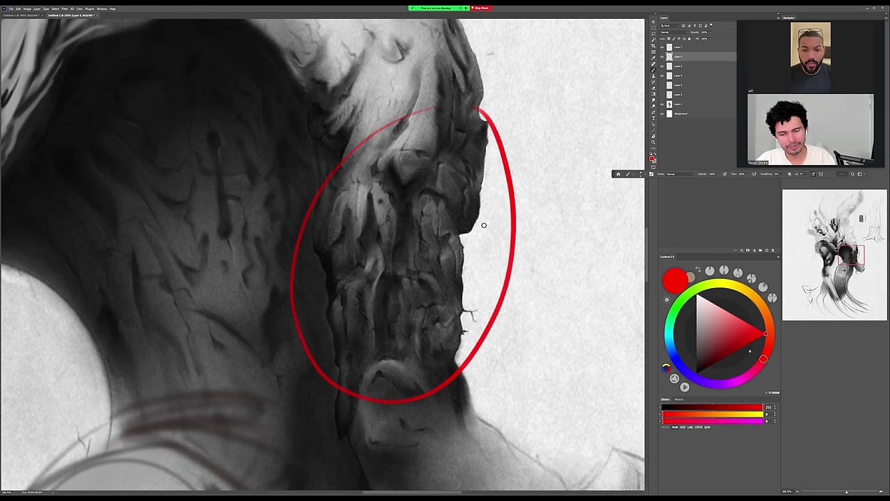
{"action": "mouse_move", "coordinate": [456, 102]}
{"action": "left_mouse_down"}
{"action": "mouse_move", "coordinate": [345, 161]}
{"action": "mouse_move", "coordinate": [306, 336]}
{"action": "mouse_move", "coordinate": [435, 377]}
{"action": "mouse_move", "coordinate": [509, 218]}
{"action": "mouse_move", "coordinate": [471, 109]}
{"action": "mouse_move", "coordinate": [343, 163]}
{"action": "mouse_move", "coordinate": [317, 341]}
{"action": "left_mouse_up"}
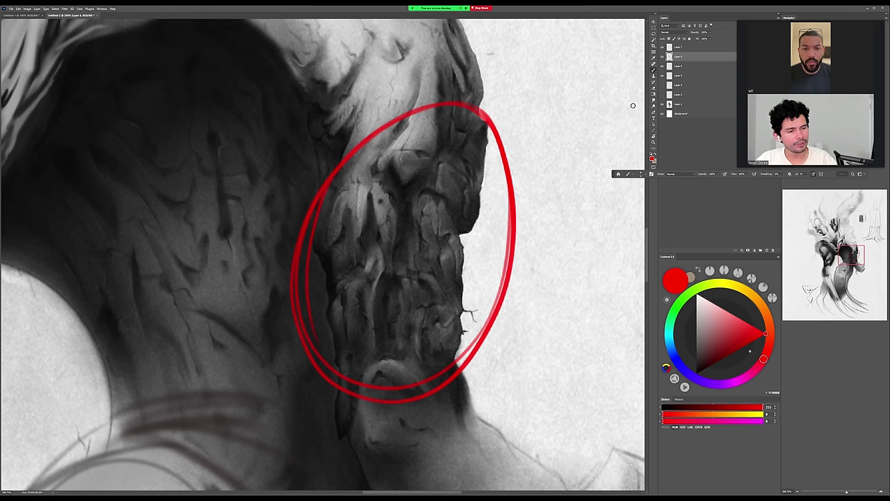
Hide and reshow the paint-over layer to compare the figure around the circled bark forearm.
{"action": "key", "text": "z"}
{"action": "left_click_drag", "start_coordinate": [570, 152], "coordinate": [509, 153]}
{"action": "left_click_drag", "start_coordinate": [510, 153], "coordinate": [495, 233]}
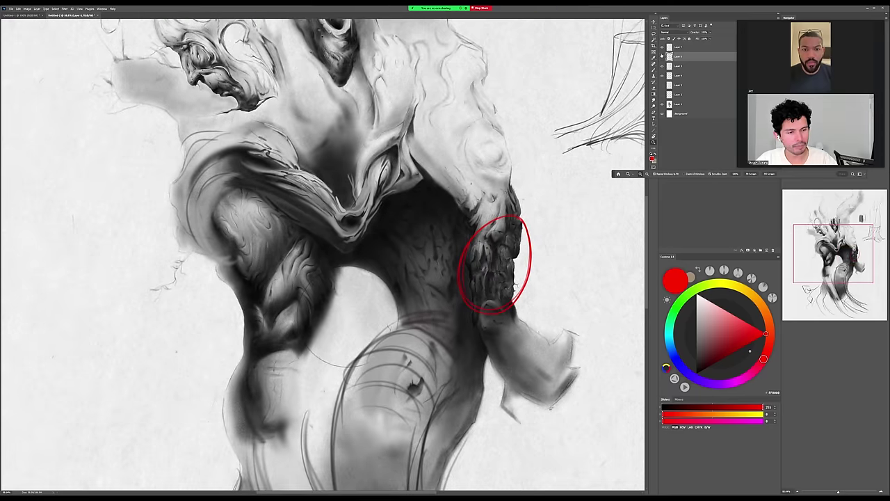
{"action": "left_click", "coordinate": [661, 56]}
{"action": "left_click", "coordinate": [661, 55]}
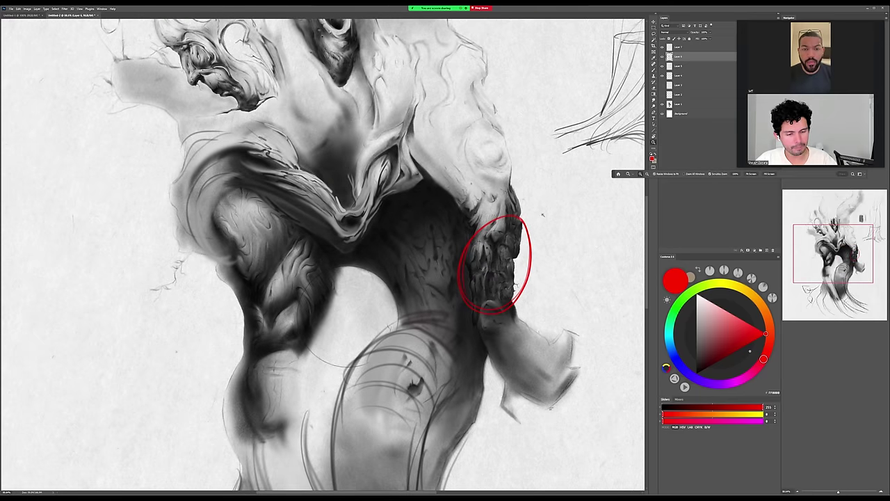
Reinforce the red circle around the bark forearm and draw a red arrow from it to the bent arm's elbow.
{"action": "key", "text": "b"}
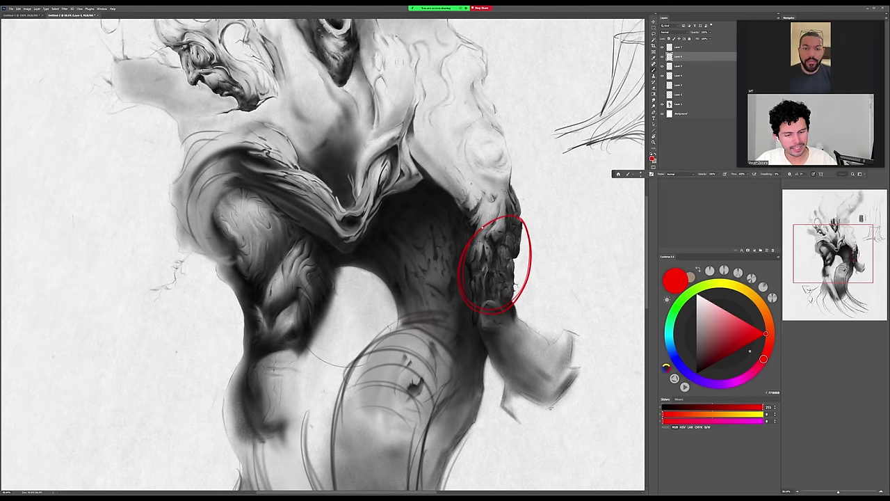
{"action": "mouse_move", "coordinate": [490, 215]}
{"action": "left_mouse_down"}
{"action": "mouse_move", "coordinate": [522, 295]}
{"action": "mouse_move", "coordinate": [515, 216]}
{"action": "left_mouse_up"}
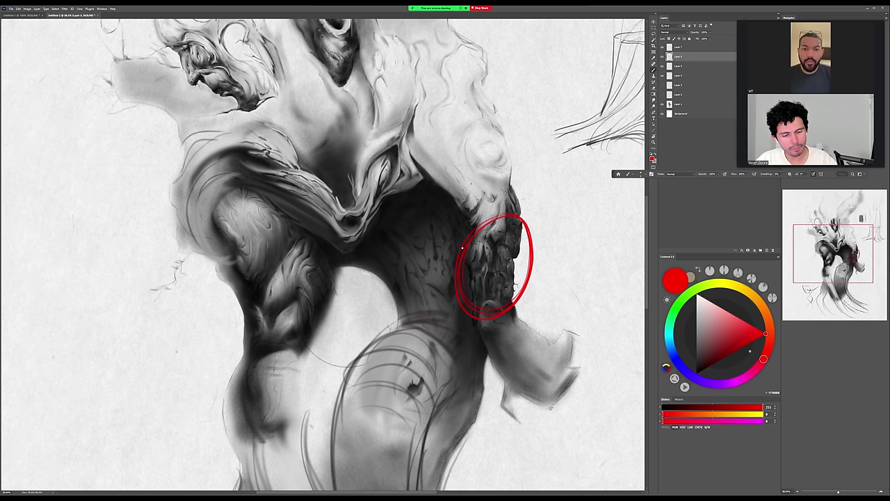
{"action": "left_click_drag", "start_coordinate": [462, 246], "coordinate": [377, 212]}
{"action": "mouse_move", "coordinate": [386, 236]}
{"action": "left_mouse_down"}
{"action": "mouse_move", "coordinate": [401, 207]}
{"action": "mouse_move", "coordinate": [413, 207]}
{"action": "left_mouse_up"}
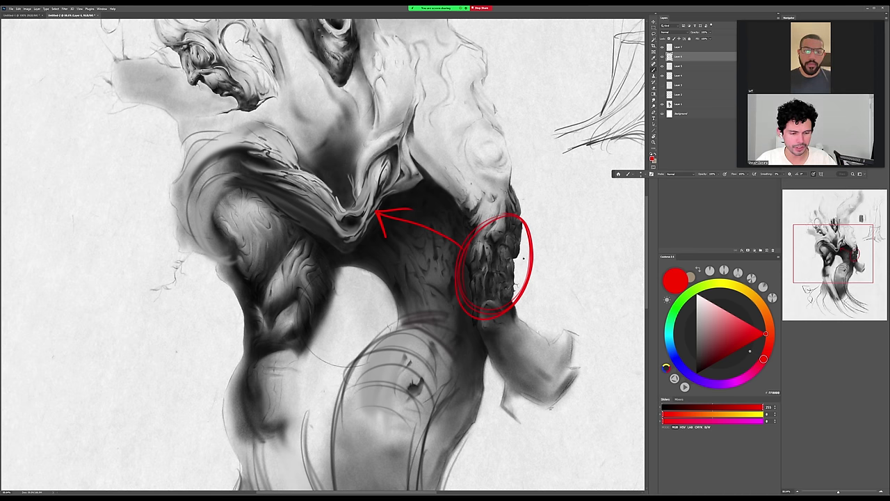
Undo the red arrow strokes and erase the red circle around the bark forearm.
{"action": "key", "text": "ctrl+z"}
{"action": "key", "text": "ctrl+z"}
{"action": "key", "text": "e"}
{"action": "mouse_move", "coordinate": [521, 213]}
{"action": "left_mouse_down"}
{"action": "mouse_move", "coordinate": [461, 299]}
{"action": "mouse_move", "coordinate": [503, 221]}
{"action": "mouse_move", "coordinate": [534, 249]}
{"action": "mouse_move", "coordinate": [508, 304]}
{"action": "left_mouse_up"}
{"action": "right_click", "coordinate": [500, 250]}
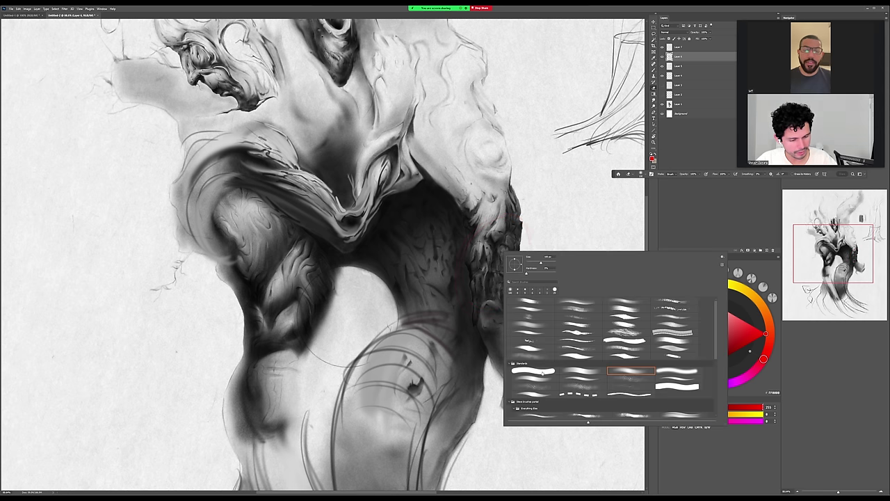
{"action": "left_click", "coordinate": [492, 224]}
{"action": "key", "text": "z"}
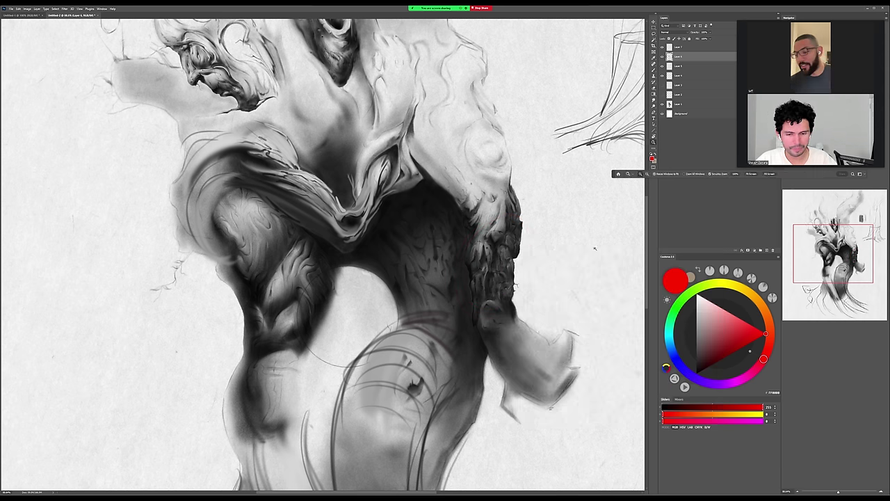
Examine the whole figure and compare it with the paint-over layer hidden and shown.
{"action": "left_click_drag", "start_coordinate": [593, 248], "coordinate": [526, 319]}
{"action": "left_click_drag", "start_coordinate": [541, 278], "coordinate": [565, 277]}
{"action": "left_click_drag", "start_coordinate": [548, 346], "coordinate": [559, 250]}
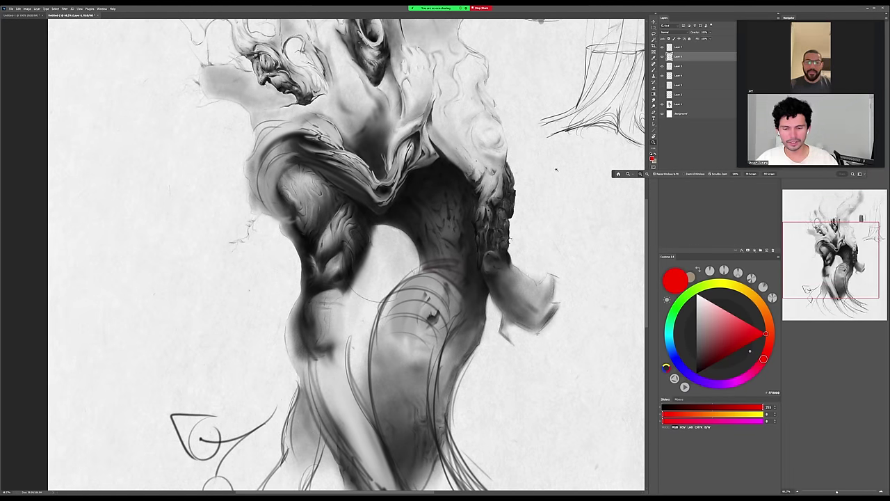
{"action": "left_click_drag", "start_coordinate": [513, 237], "coordinate": [559, 312]}
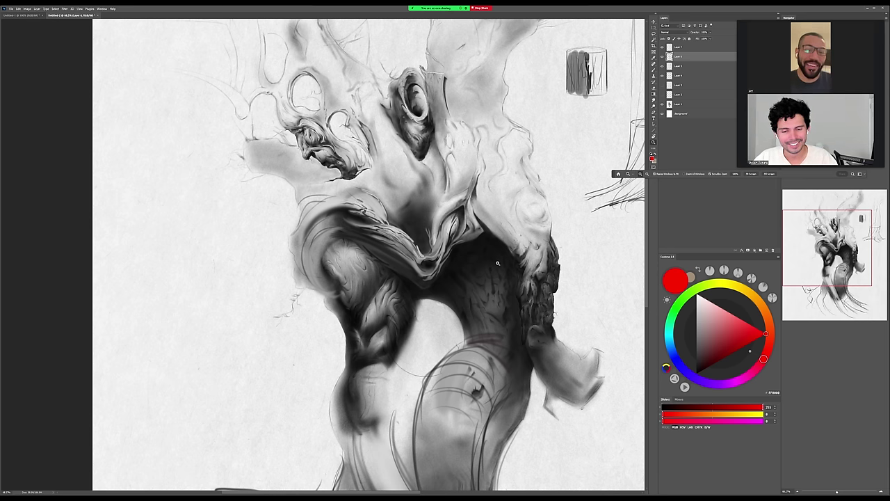
{"action": "scroll", "coordinate": [496, 264], "scroll_direction": "up", "scroll_amount": 1}
{"action": "scroll", "coordinate": [493, 286], "scroll_direction": "up", "scroll_amount": 3}
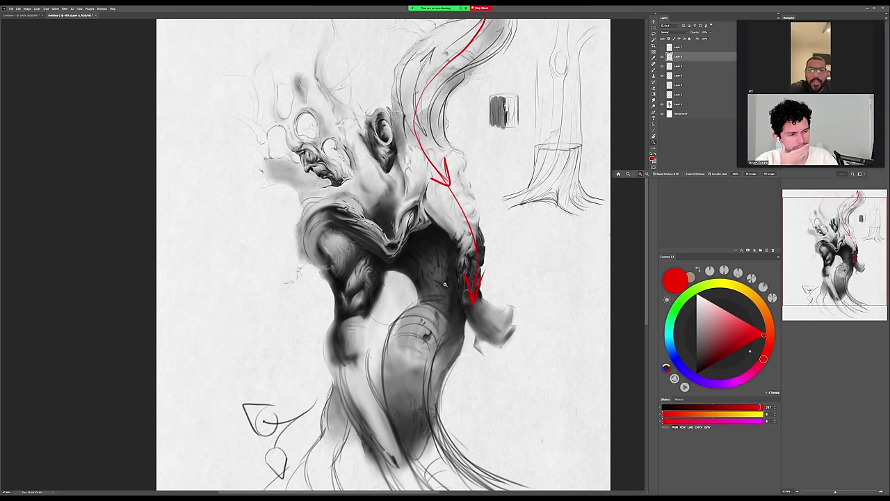
{"action": "left_click", "coordinate": [662, 57]}
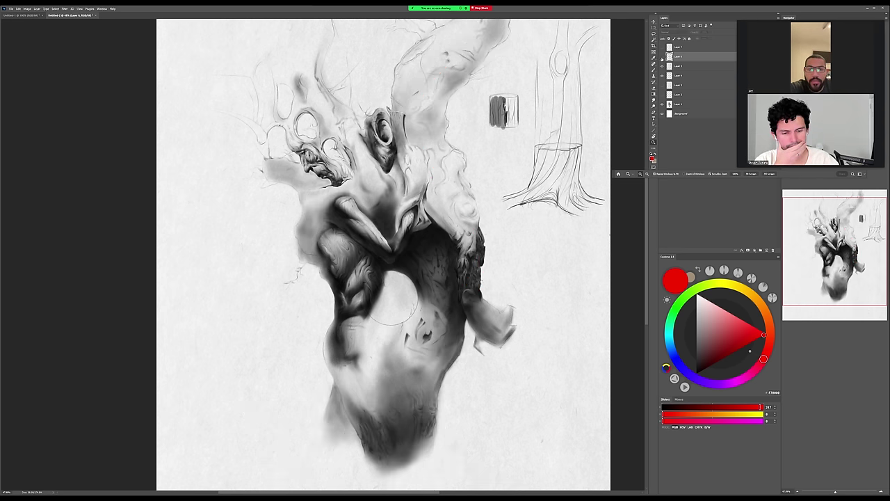
{"action": "left_click", "coordinate": [662, 59]}
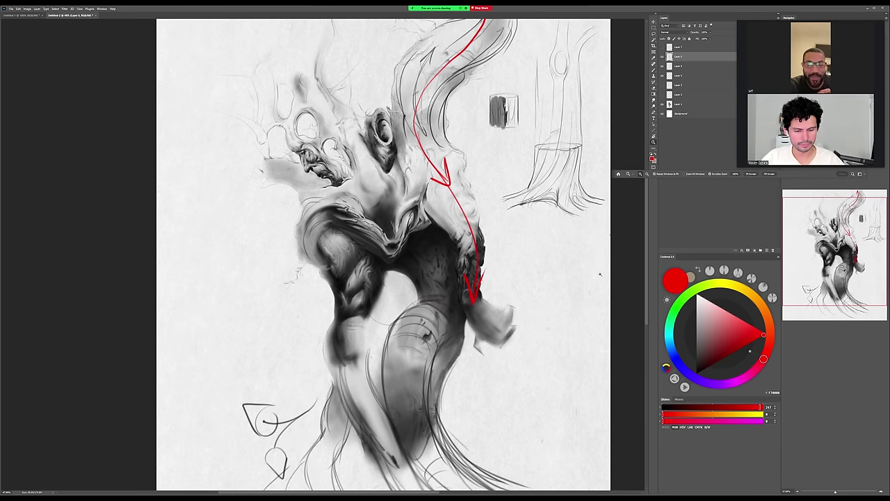
{"action": "left_click_drag", "start_coordinate": [600, 274], "coordinate": [584, 277]}
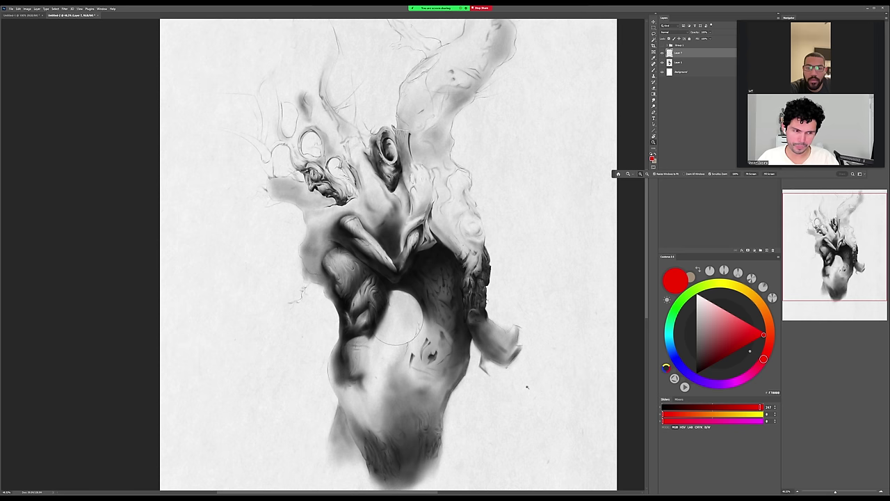
Choose a different brush preset from the standard brushes and sample the dark tone in the shadow beneath the arms.
{"action": "key", "text": "b"}
{"action": "right_click", "coordinate": [427, 253]}
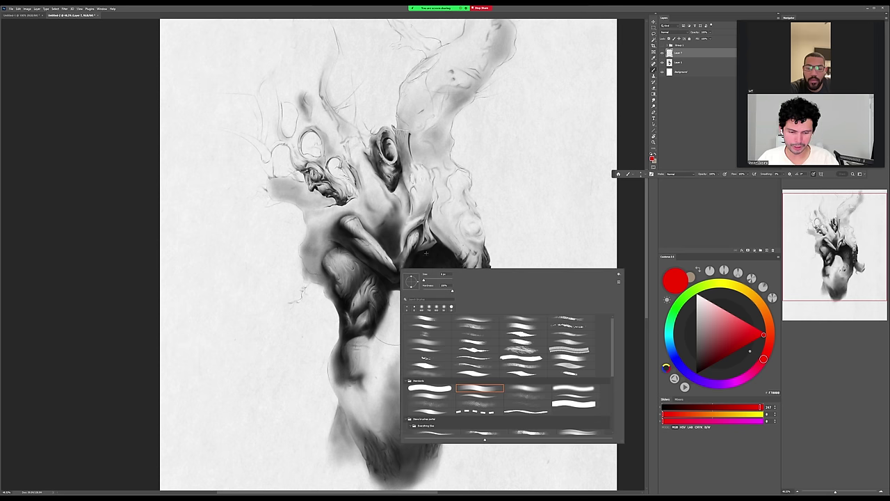
{"action": "left_click", "coordinate": [527, 389]}
{"action": "left_click", "coordinate": [548, 243]}
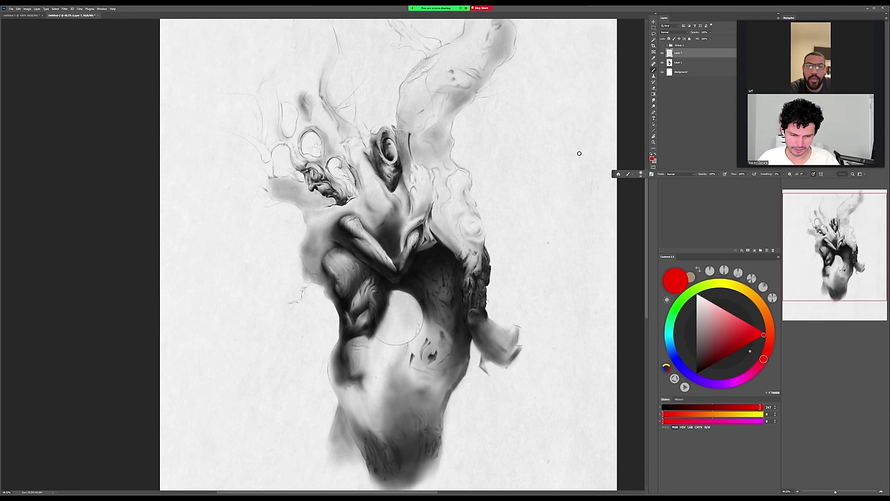
{"action": "left_click", "coordinate": [443, 248], "text": "alt"}
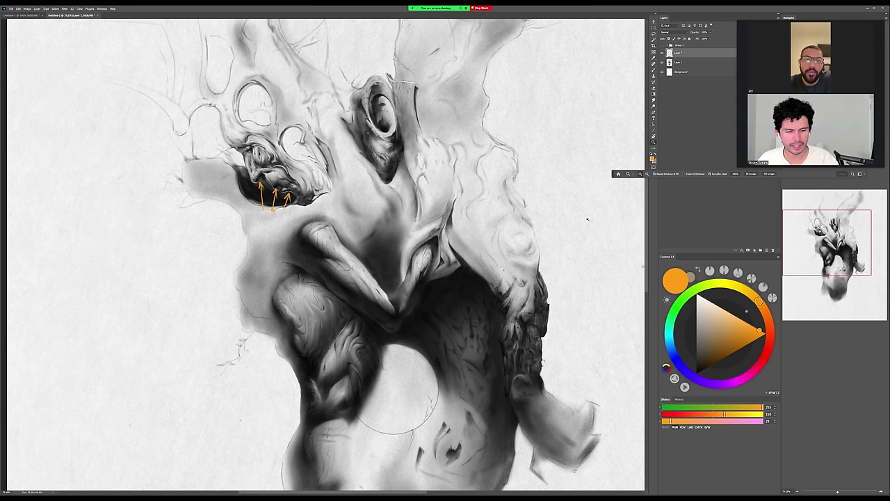
On a new layer, circle the small bearded face and the pale hand-like form beside the trunk hollow in orange.
{"action": "mouse_move", "coordinate": [587, 219]}
{"action": "left_mouse_down"}
{"action": "mouse_move", "coordinate": [571, 224]}
{"action": "mouse_move", "coordinate": [582, 216]}
{"action": "left_mouse_up"}
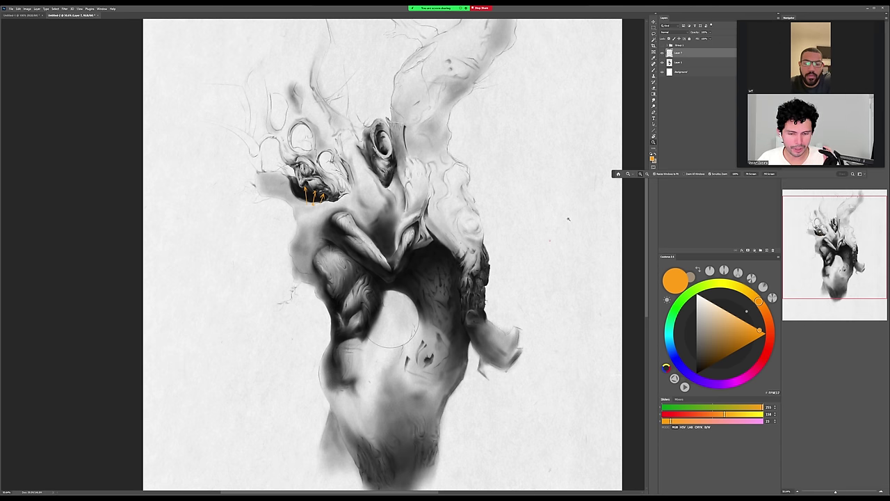
{"action": "key", "text": "ctrl+shift+alt+n"}
{"action": "key", "text": "b"}
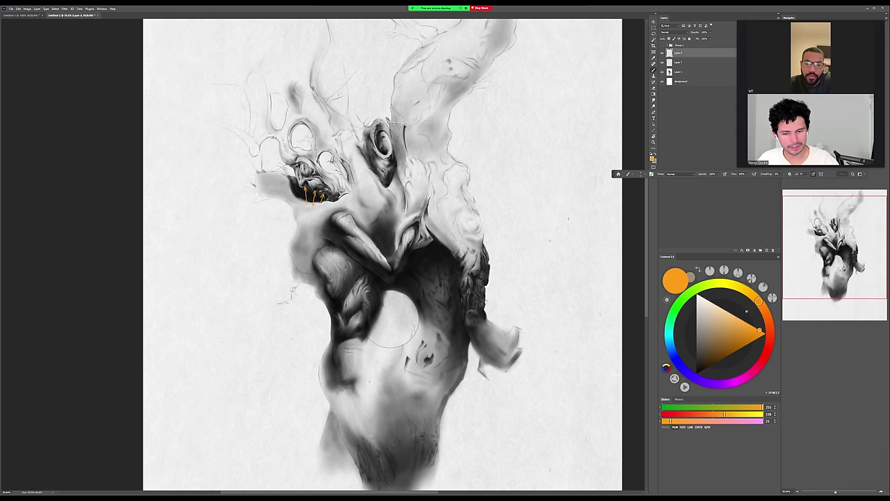
{"action": "mouse_move", "coordinate": [288, 177]}
{"action": "left_mouse_down"}
{"action": "mouse_move", "coordinate": [338, 171]}
{"action": "mouse_move", "coordinate": [294, 143]}
{"action": "mouse_move", "coordinate": [302, 200]}
{"action": "mouse_move", "coordinate": [323, 140]}
{"action": "left_mouse_up"}
{"action": "key", "text": "z"}
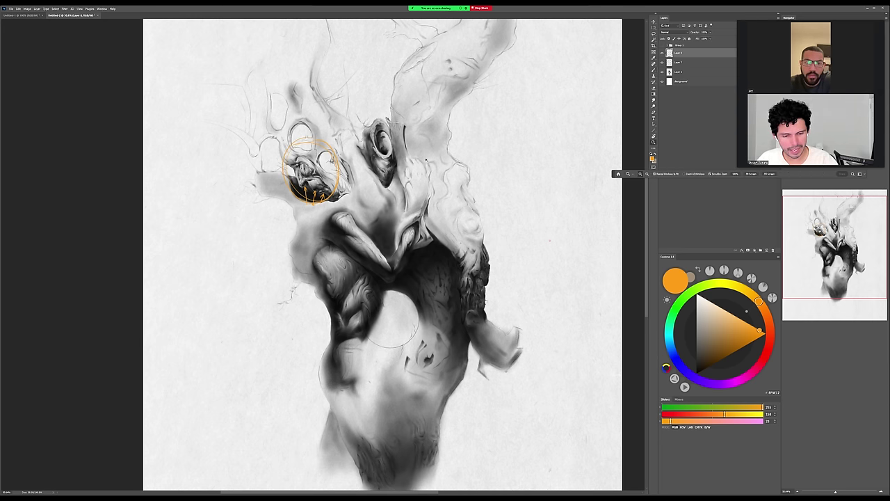
{"action": "key", "text": "b"}
{"action": "mouse_move", "coordinate": [423, 161]}
{"action": "left_mouse_down"}
{"action": "mouse_move", "coordinate": [459, 161]}
{"action": "mouse_move", "coordinate": [421, 149]}
{"action": "mouse_move", "coordinate": [396, 162]}
{"action": "left_mouse_up"}
Circle the smooth, unfinished stump below the bark forearm in orange.
{"action": "key", "text": "z"}
{"action": "left_click_drag", "start_coordinate": [529, 286], "coordinate": [526, 286]}
{"action": "left_click_drag", "start_coordinate": [525, 286], "coordinate": [463, 129]}
{"action": "key", "text": "b"}
{"action": "mouse_move", "coordinate": [525, 309]}
{"action": "left_mouse_down"}
{"action": "mouse_move", "coordinate": [513, 407]}
{"action": "mouse_move", "coordinate": [510, 285]}
{"action": "left_mouse_up"}
{"action": "left_click_drag", "start_coordinate": [440, 271], "coordinate": [505, 343]}
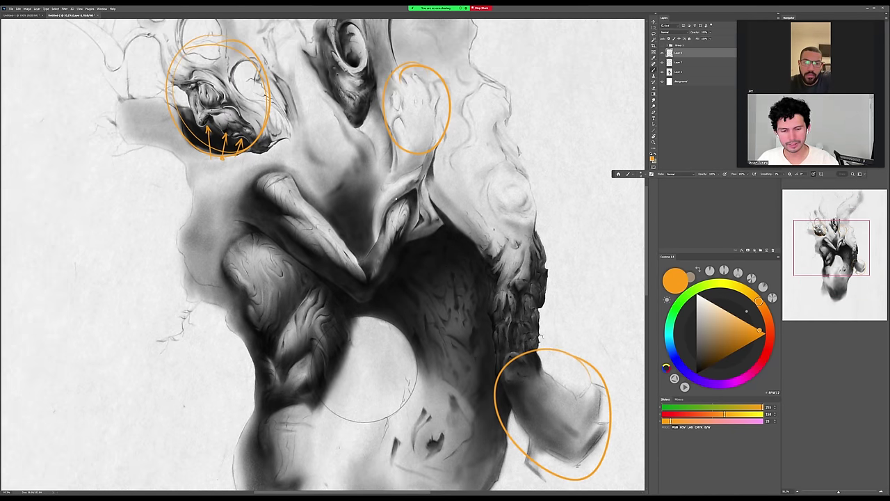
Outline the V-shaped crossed arms and the long pale limb on the lower trunk in orange.
{"action": "mouse_move", "coordinate": [393, 188]}
{"action": "left_mouse_down"}
{"action": "mouse_move", "coordinate": [264, 170]}
{"action": "mouse_move", "coordinate": [329, 290]}
{"action": "mouse_move", "coordinate": [403, 184]}
{"action": "left_mouse_up"}
{"action": "key", "text": "z"}
{"action": "left_click_drag", "start_coordinate": [554, 288], "coordinate": [499, 288]}
{"action": "left_click_drag", "start_coordinate": [499, 288], "coordinate": [445, 195]}
{"action": "key", "text": "b"}
{"action": "mouse_move", "coordinate": [394, 250]}
{"action": "left_mouse_down"}
{"action": "mouse_move", "coordinate": [401, 282]}
{"action": "mouse_move", "coordinate": [376, 316]}
{"action": "mouse_move", "coordinate": [395, 249]}
{"action": "left_mouse_up"}
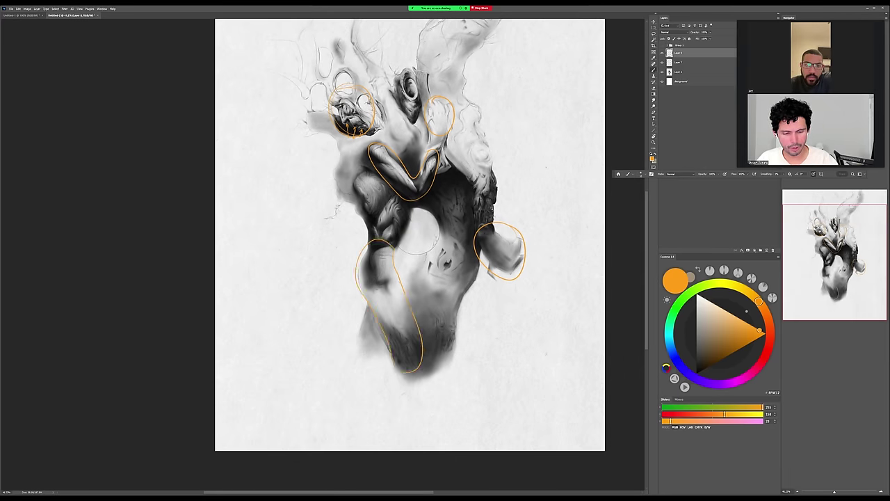
Switch the marking color to red-orange and circle the dark oval hollow above the crossed arms.
{"action": "key", "text": "z"}
{"action": "left_click_drag", "start_coordinate": [530, 201], "coordinate": [550, 201]}
{"action": "left_click_drag", "start_coordinate": [546, 162], "coordinate": [543, 218]}
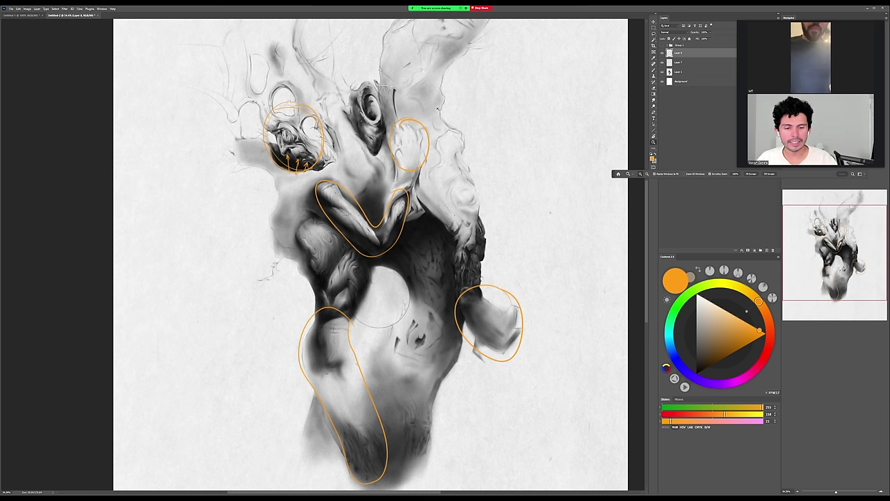
{"action": "left_click_drag", "start_coordinate": [438, 109], "coordinate": [457, 108]}
{"action": "left_click_drag", "start_coordinate": [410, 120], "coordinate": [460, 204]}
{"action": "key", "text": "b"}
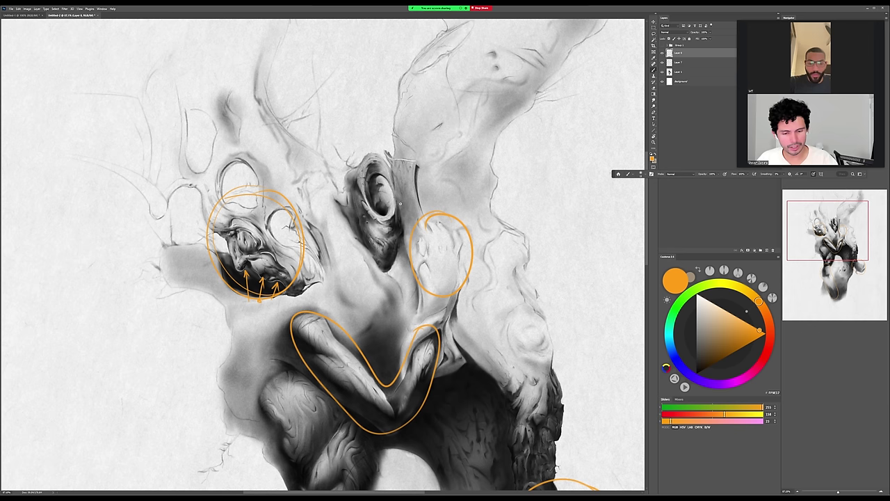
{"action": "mouse_move", "coordinate": [384, 148]}
{"action": "left_mouse_down"}
{"action": "mouse_move", "coordinate": [322, 201]}
{"action": "mouse_move", "coordinate": [371, 274]}
{"action": "mouse_move", "coordinate": [405, 202]}
{"action": "mouse_move", "coordinate": [363, 162]}
{"action": "left_mouse_up"}
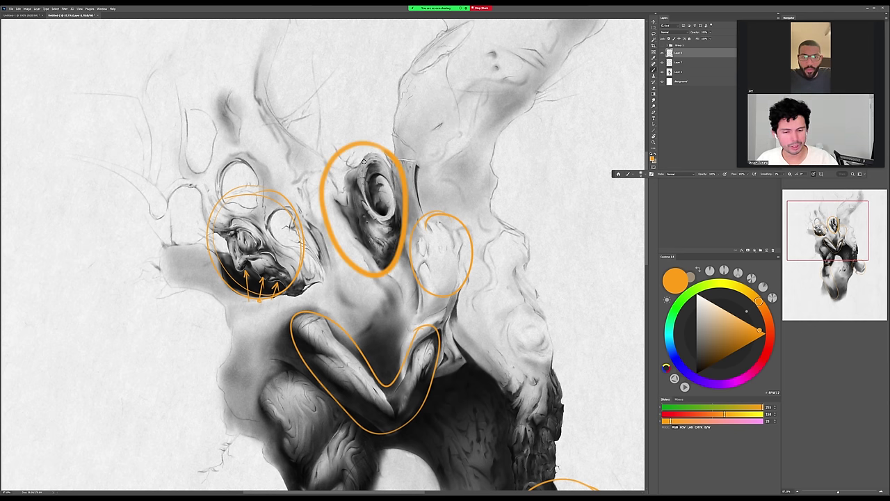
{"action": "left_click", "coordinate": [770, 331]}
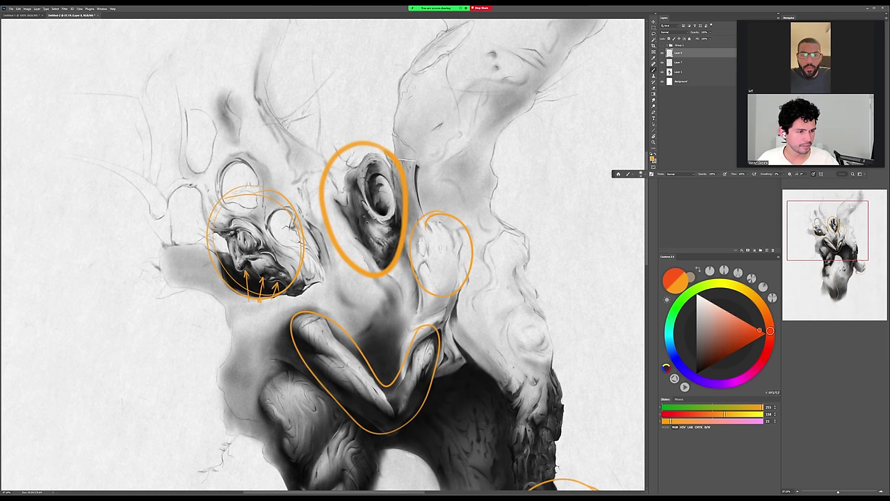
{"action": "key", "text": "ctrl+z"}
{"action": "mouse_move", "coordinate": [393, 151]}
{"action": "left_mouse_down"}
{"action": "mouse_move", "coordinate": [336, 221]}
{"action": "mouse_move", "coordinate": [405, 248]}
{"action": "mouse_move", "coordinate": [397, 155]}
{"action": "left_mouse_up"}
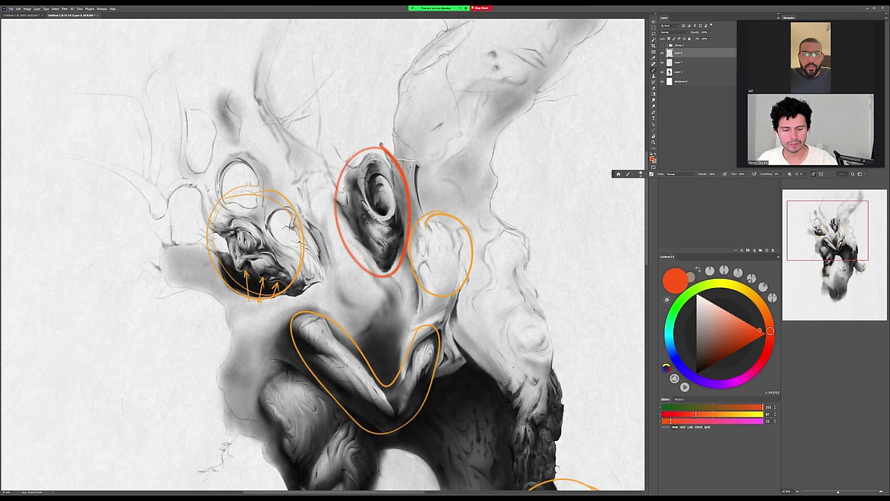
Show the paint-over group and circle the straight tree-trunk sketch beside the creature in red-orange.
{"action": "key", "text": "z"}
{"action": "left_click", "coordinate": [437, 209]}
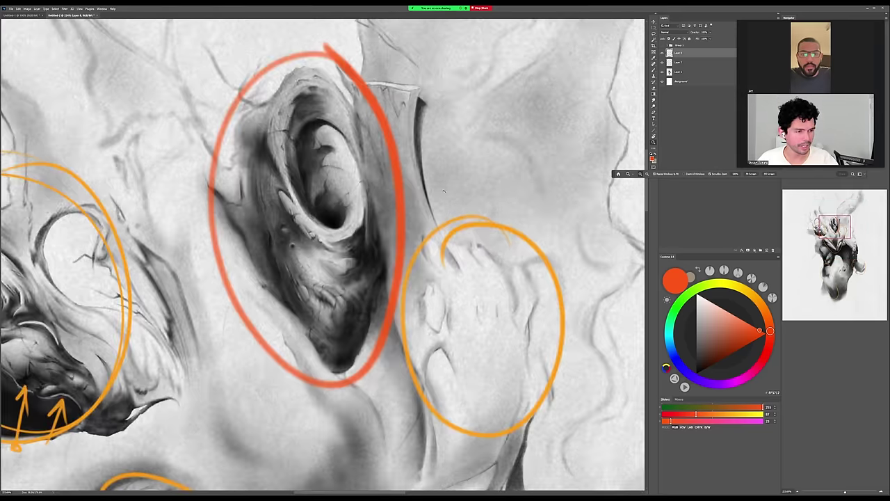
{"action": "left_click_drag", "start_coordinate": [443, 191], "coordinate": [478, 198]}
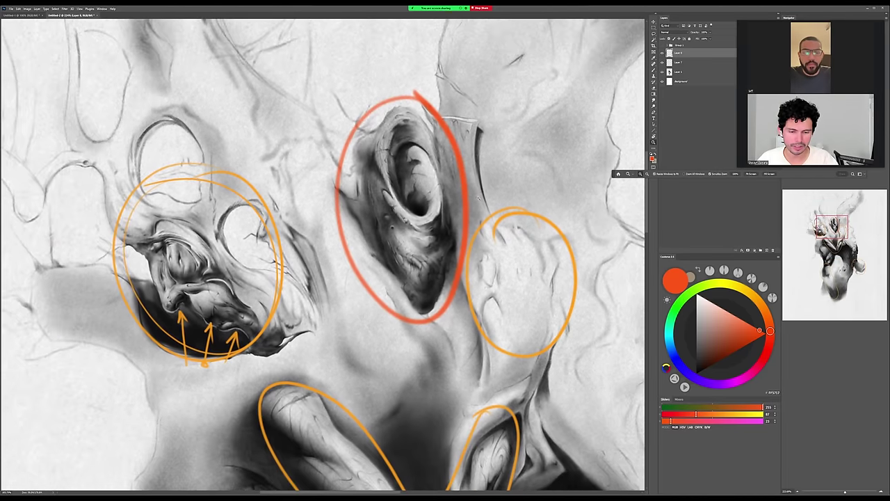
{"action": "scroll", "coordinate": [483, 192], "scroll_direction": "down", "scroll_amount": 2}
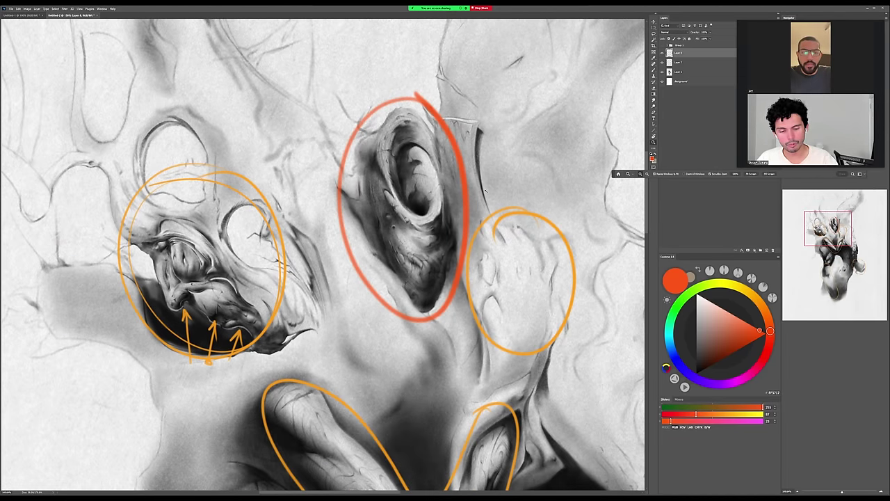
{"action": "scroll", "coordinate": [545, 276], "scroll_direction": "down", "scroll_amount": 2}
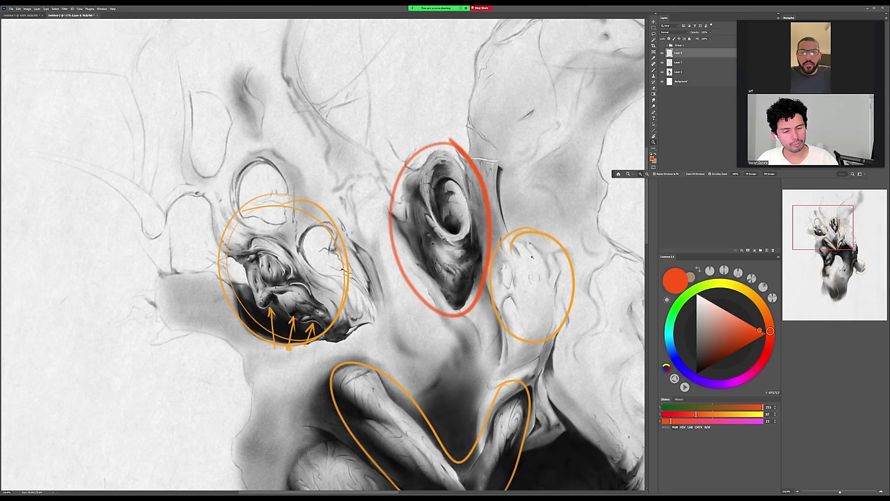
{"action": "scroll", "coordinate": [542, 262], "scroll_direction": "right", "scroll_amount": 10}
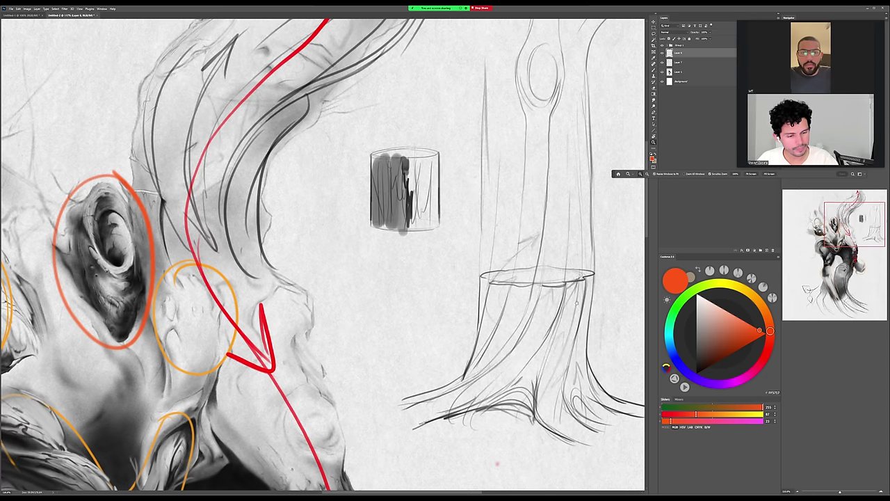
{"action": "scroll", "coordinate": [531, 112], "scroll_direction": "right", "scroll_amount": 3}
{"action": "mouse_move", "coordinate": [553, 144]}
{"action": "left_mouse_down"}
{"action": "mouse_move", "coordinate": [531, 112]}
{"action": "mouse_move", "coordinate": [514, 434]}
{"action": "mouse_move", "coordinate": [544, 150]}
{"action": "left_mouse_up"}
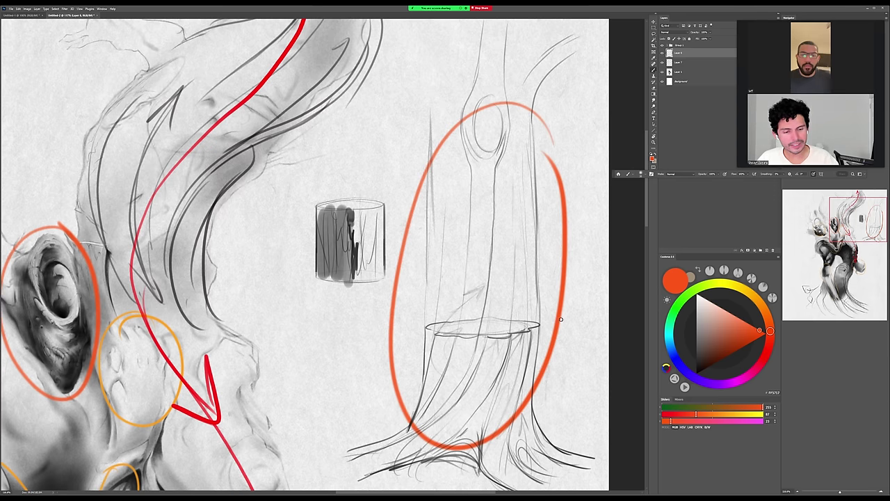
Try to circle the small bearded face in red-orange inside its orange ring.
{"action": "key", "text": "z"}
{"action": "left_click_drag", "start_coordinate": [424, 328], "coordinate": [365, 299]}
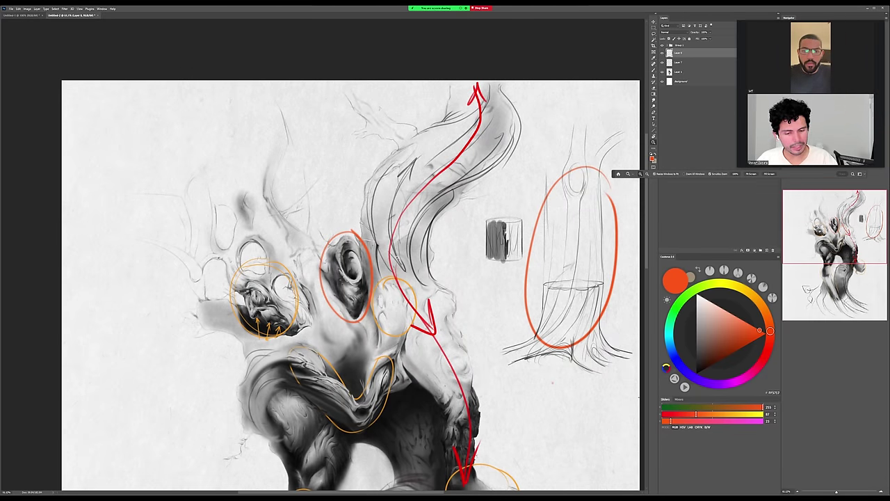
{"action": "left_click_drag", "start_coordinate": [351, 267], "coordinate": [371, 265]}
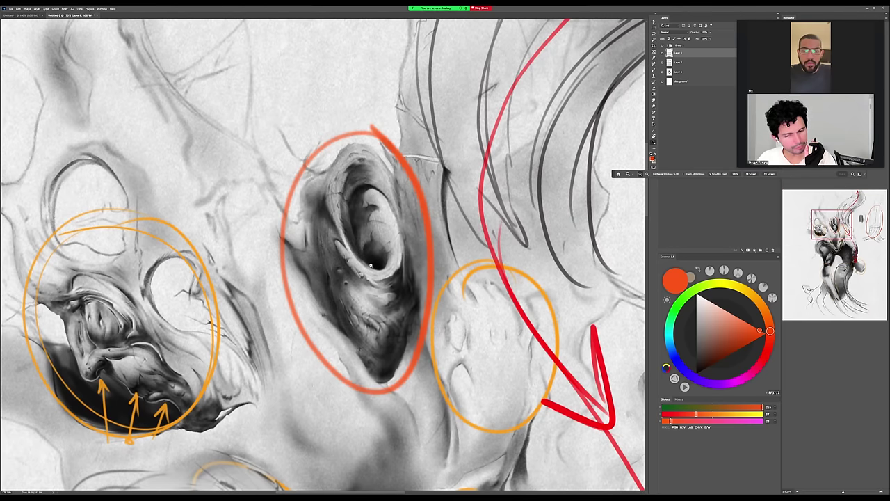
{"action": "key", "text": "b"}
{"action": "mouse_move", "coordinate": [115, 271]}
{"action": "left_mouse_down"}
{"action": "mouse_move", "coordinate": [62, 306]}
{"action": "mouse_move", "coordinate": [163, 282]}
{"action": "mouse_move", "coordinate": [87, 273]}
{"action": "left_mouse_up"}
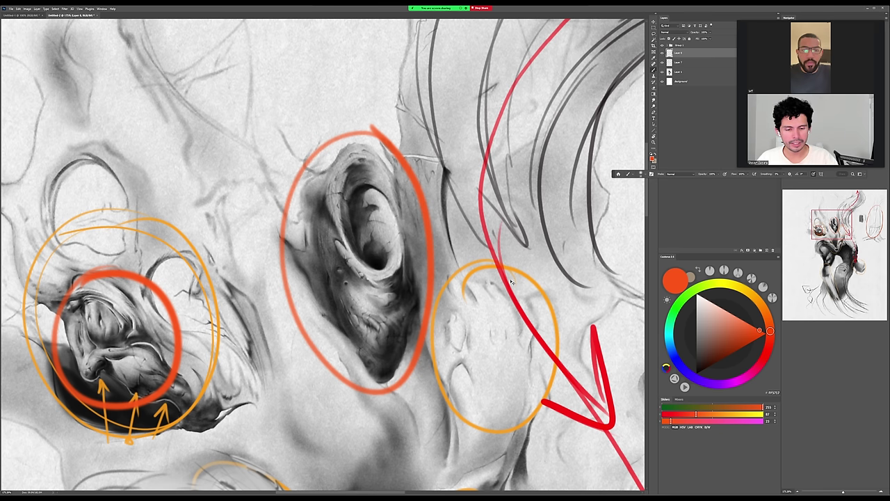
{"action": "key", "text": "ctrl+z"}
Hide the paint-over group and erase the red-orange circle around the dark oval hollow.
{"action": "key", "text": "z"}
{"action": "left_click_drag", "start_coordinate": [541, 280], "coordinate": [380, 305]}
{"action": "left_click", "coordinate": [662, 46]}
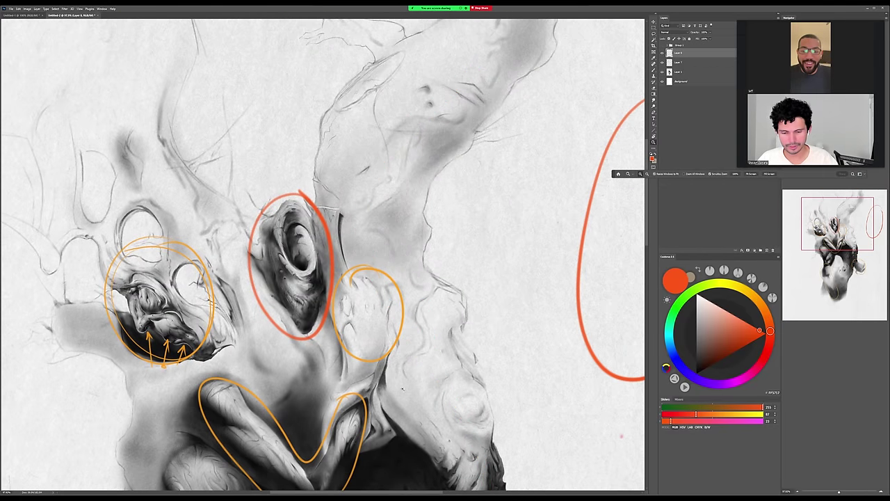
{"action": "left_click", "coordinate": [662, 53]}
{"action": "left_click", "coordinate": [662, 52]}
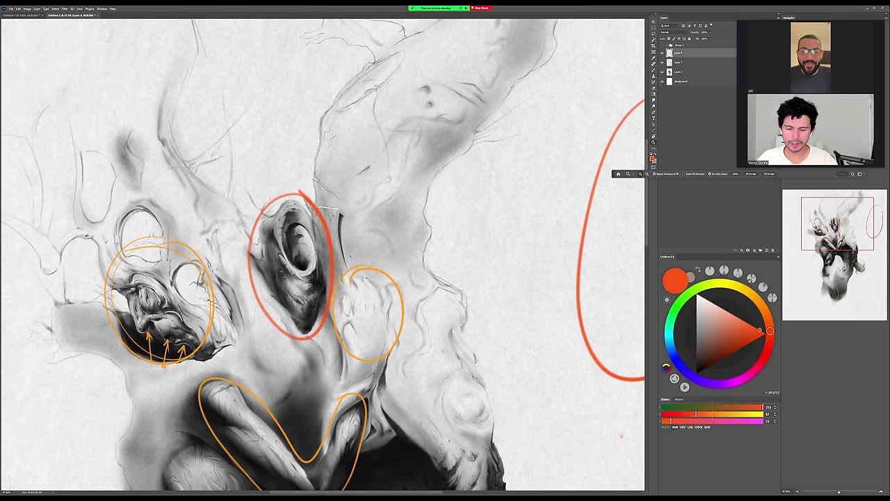
{"action": "key", "text": "e"}
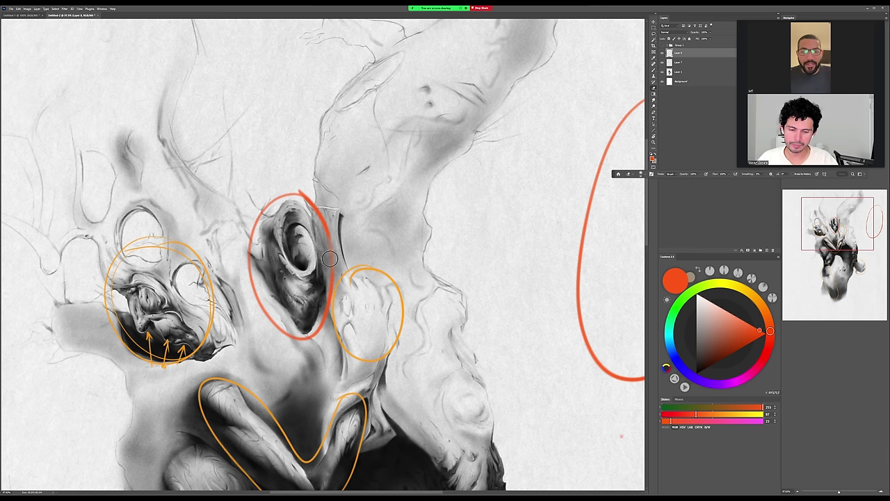
{"action": "mouse_move", "coordinate": [330, 275]}
{"action": "left_mouse_down"}
{"action": "mouse_move", "coordinate": [317, 303]}
{"action": "mouse_move", "coordinate": [254, 295]}
{"action": "mouse_move", "coordinate": [279, 197]}
{"action": "mouse_move", "coordinate": [319, 199]}
{"action": "mouse_move", "coordinate": [349, 259]}
{"action": "left_mouse_up"}
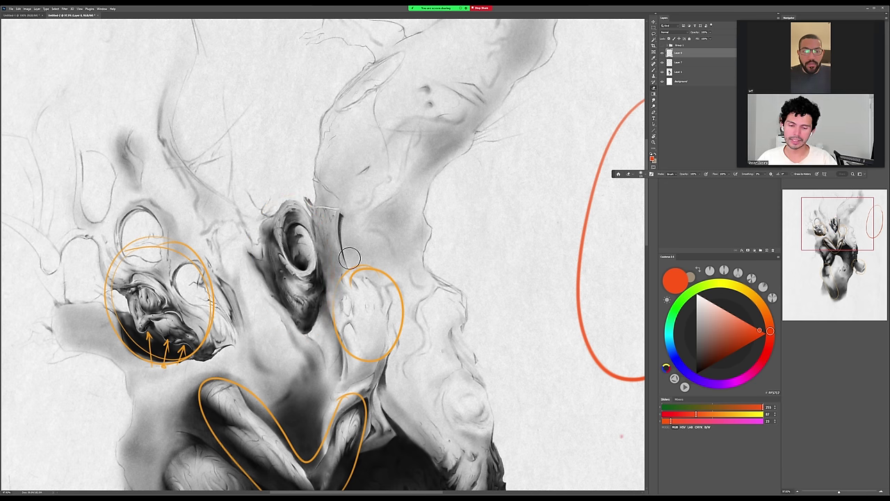
Hide the layer with the circle annotations and add a new layer above the one with the orange arrows.
{"action": "left_click_drag", "start_coordinate": [448, 203], "coordinate": [497, 207]}
{"action": "key", "text": "b"}
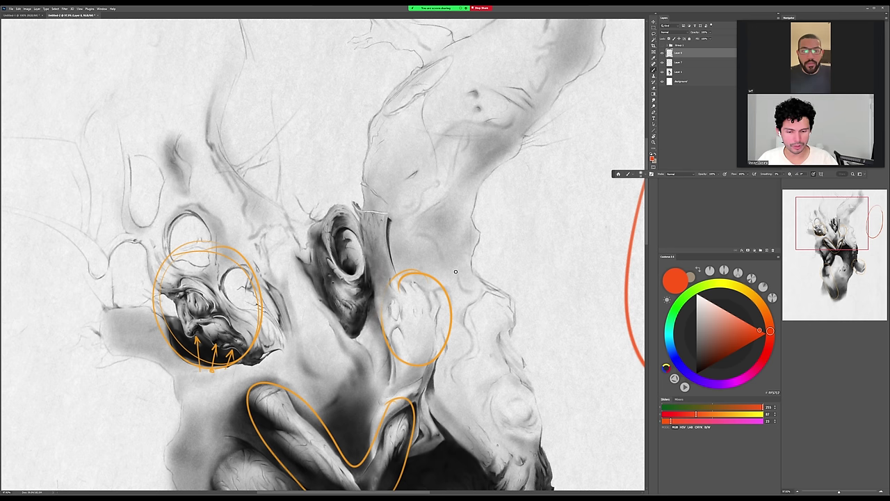
{"action": "left_click", "coordinate": [661, 53]}
{"action": "left_click", "coordinate": [662, 53]}
{"action": "key", "text": "z"}
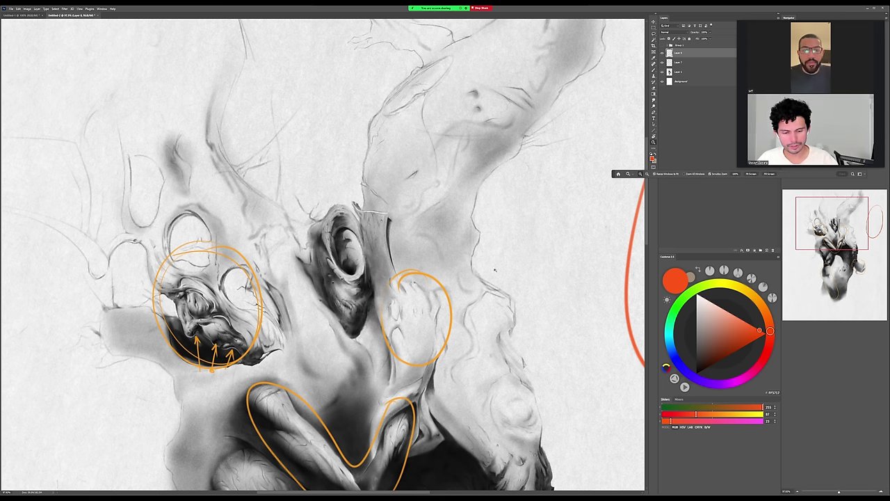
{"action": "left_click_drag", "start_coordinate": [493, 272], "coordinate": [445, 272]}
{"action": "left_click", "coordinate": [661, 54]}
{"action": "left_click", "coordinate": [687, 65]}
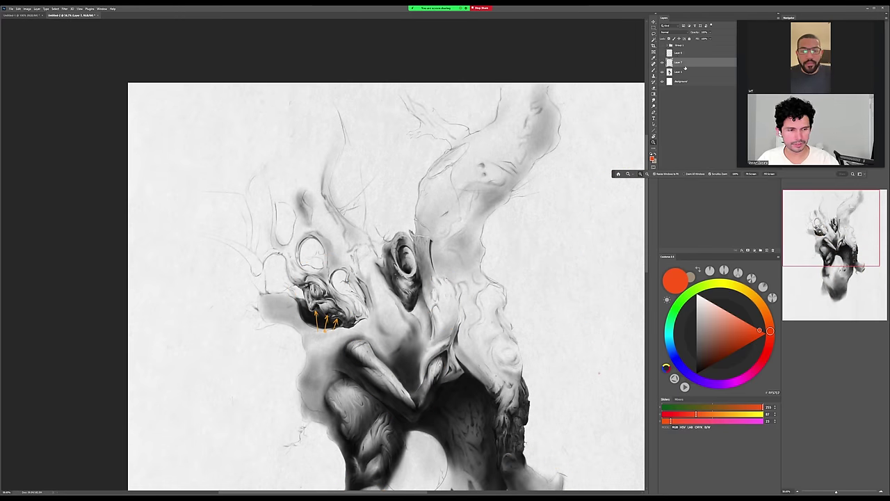
{"action": "key", "text": "ctrl+shift+alt+n"}
Outline the dark textured bark across the inner trunk and the bark forearm in red-orange.
{"action": "left_click_drag", "start_coordinate": [501, 316], "coordinate": [517, 316]}
{"action": "left_click_drag", "start_coordinate": [592, 346], "coordinate": [566, 206]}
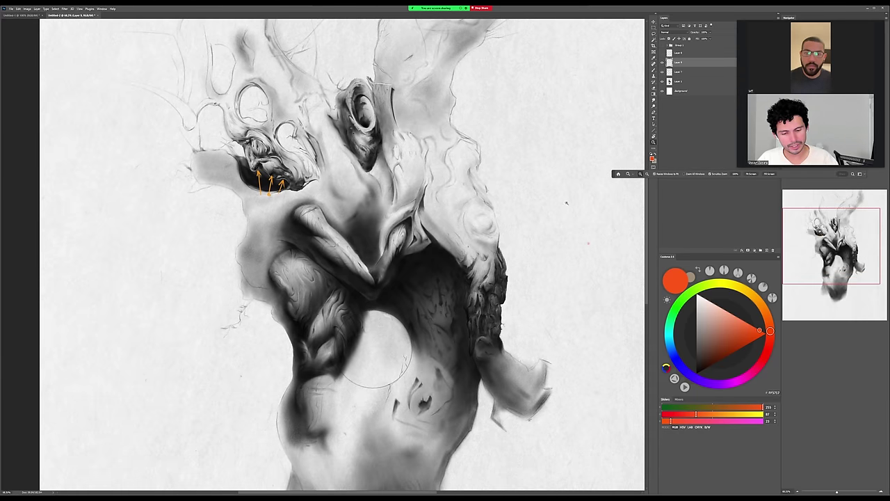
{"action": "key", "text": "b"}
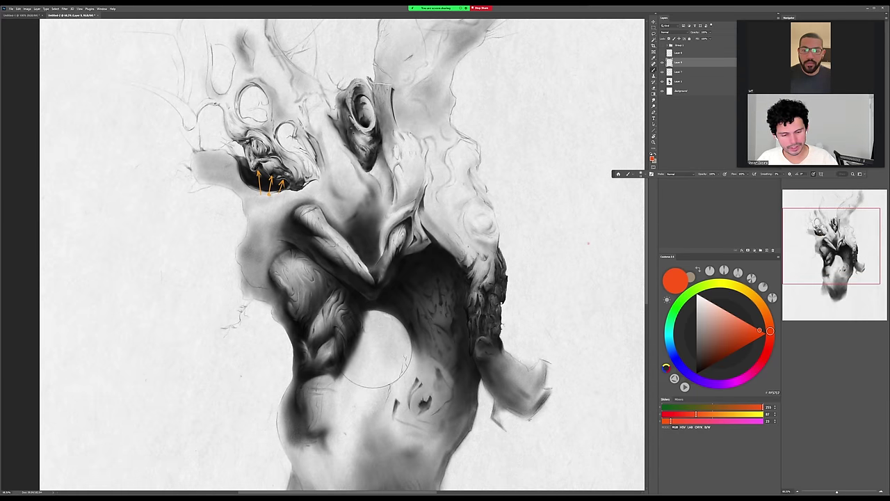
{"action": "mouse_move", "coordinate": [501, 276]}
{"action": "left_mouse_down"}
{"action": "mouse_move", "coordinate": [456, 287]}
{"action": "mouse_move", "coordinate": [410, 347]}
{"action": "mouse_move", "coordinate": [522, 300]}
{"action": "mouse_move", "coordinate": [499, 275]}
{"action": "mouse_move", "coordinate": [426, 263]}
{"action": "mouse_move", "coordinate": [485, 354]}
{"action": "mouse_move", "coordinate": [502, 274]}
{"action": "left_mouse_up"}
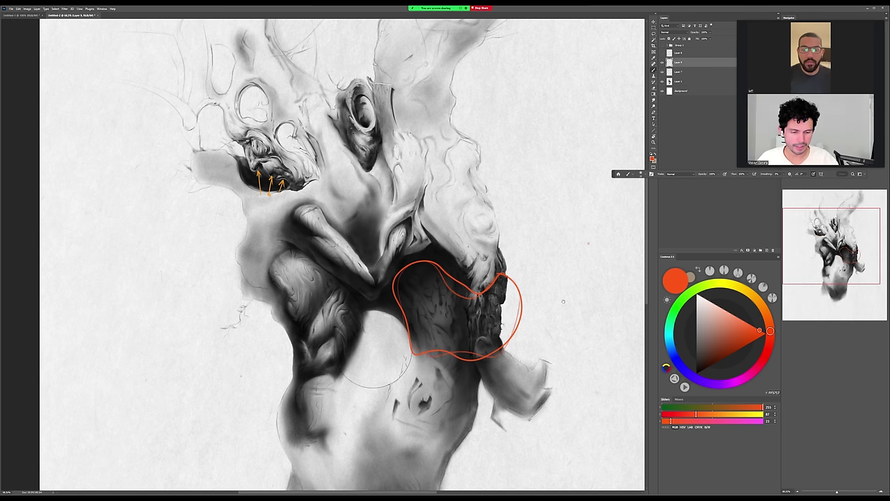
{"action": "left_click_drag", "start_coordinate": [563, 304], "coordinate": [565, 270]}
{"action": "scroll", "coordinate": [561, 275], "scroll_direction": "up", "scroll_amount": 1}
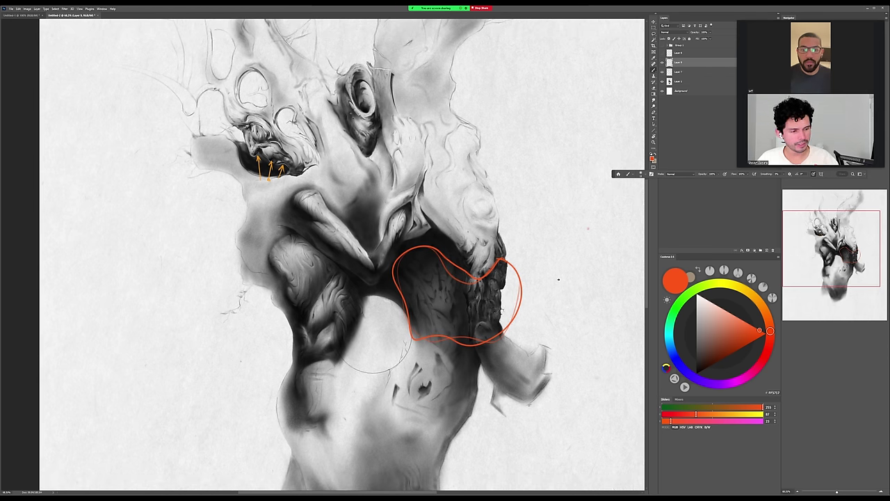
{"action": "scroll", "coordinate": [258, 115], "scroll_direction": "up", "scroll_amount": 4}
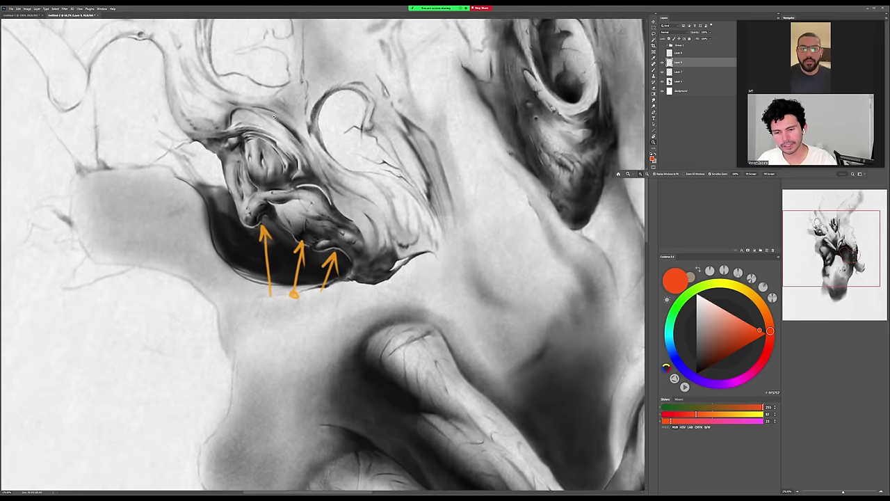
{"action": "mouse_move", "coordinate": [251, 120]}
{"action": "left_mouse_down"}
{"action": "mouse_move", "coordinate": [297, 132]}
{"action": "mouse_move", "coordinate": [263, 123]}
{"action": "left_mouse_up"}
{"action": "mouse_move", "coordinate": [447, 337]}
{"action": "left_mouse_down"}
{"action": "mouse_move", "coordinate": [398, 351]}
{"action": "mouse_move", "coordinate": [452, 339]}
{"action": "left_mouse_up"}
{"action": "key", "text": "ctrl+z"}
{"action": "key", "text": "ctrl+z"}
{"action": "left_click_drag", "start_coordinate": [547, 374], "coordinate": [469, 169]}
{"action": "left_click_drag", "start_coordinate": [469, 168], "coordinate": [425, 169]}
{"action": "mouse_move", "coordinate": [379, 237]}
{"action": "left_mouse_down"}
{"action": "mouse_move", "coordinate": [421, 313]}
{"action": "mouse_move", "coordinate": [404, 247]}
{"action": "left_mouse_up"}
{"action": "key", "text": "ctrl+z"}
{"action": "left_click_drag", "start_coordinate": [572, 304], "coordinate": [563, 304]}
{"action": "scroll", "coordinate": [563, 304], "scroll_direction": "down", "scroll_amount": 4}
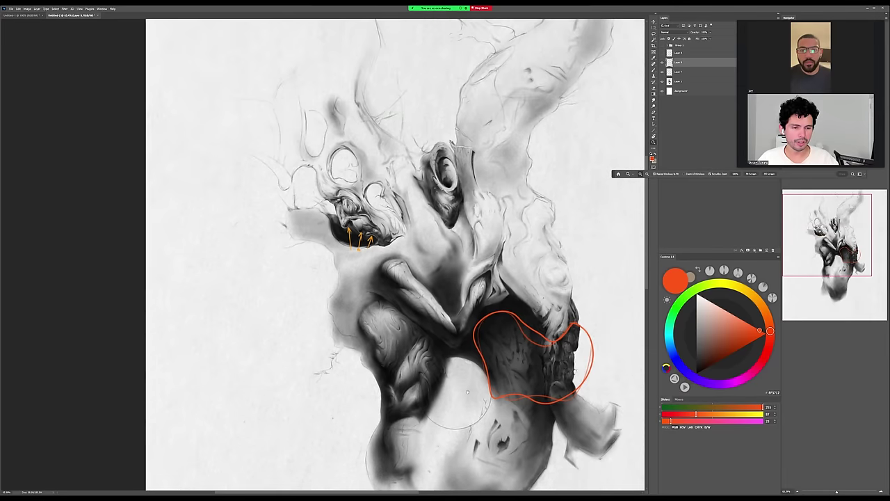
On a new layer, sample the hollow's dark tone and paint over its contrasting details with a larger brush.
{"action": "scroll", "coordinate": [549, 308], "scroll_direction": "up", "scroll_amount": 2}
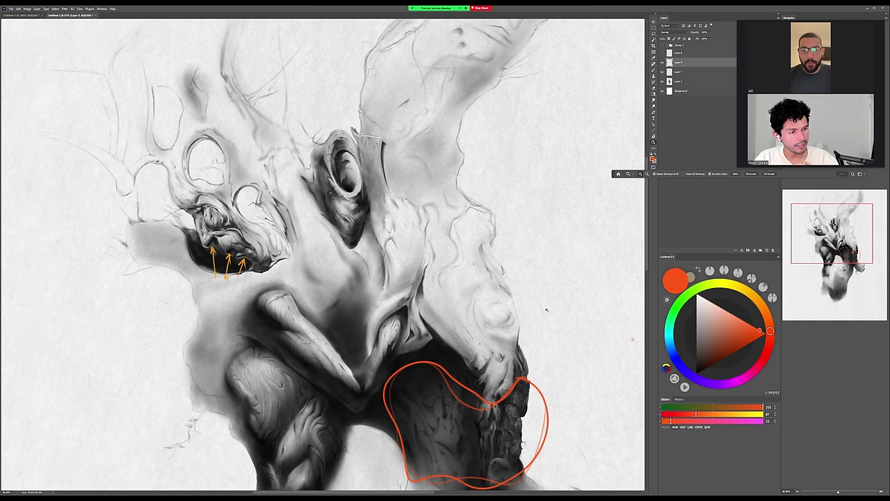
{"action": "left_click", "coordinate": [355, 213]}
{"action": "key", "text": "ctrl+shift+alt+n"}
{"action": "key", "text": "b"}
{"action": "left_click", "coordinate": [319, 167], "text": "alt"}
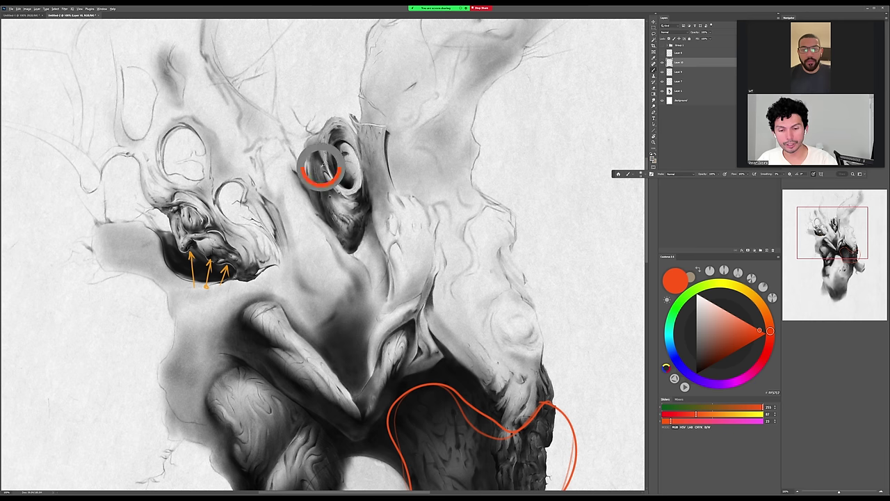
{"action": "key", "text": "bracketright"}
{"action": "key", "text": "bracketright"}
{"action": "key", "text": "bracketright"}
{"action": "key", "text": "bracketright"}
{"action": "key", "text": "bracketright"}
{"action": "mouse_move", "coordinate": [331, 142]}
{"action": "left_mouse_down"}
{"action": "mouse_move", "coordinate": [344, 221]}
{"action": "mouse_move", "coordinate": [353, 202]}
{"action": "mouse_move", "coordinate": [356, 217]}
{"action": "left_mouse_up"}
{"action": "left_click", "coordinate": [371, 175], "text": "alt"}
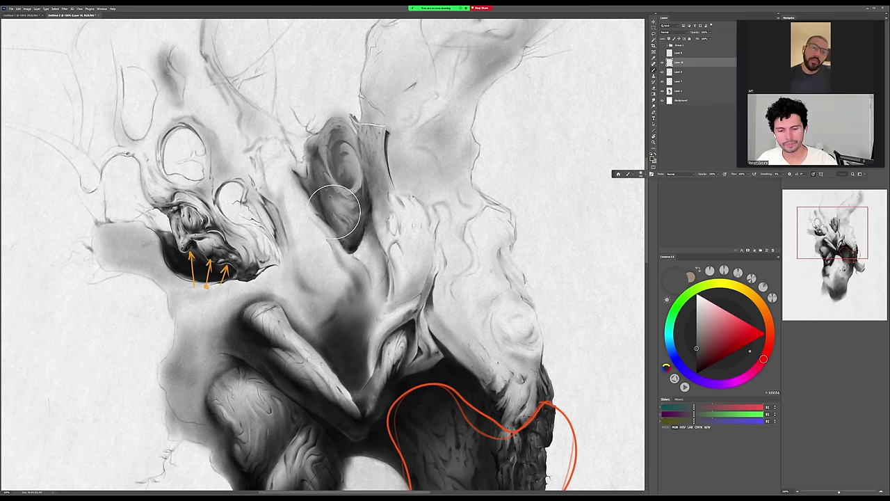
Paint over the trunk hollow with dark gray #393939 to even out its inner contrast, and pick a lighter gray.
{"action": "left_click", "coordinate": [696, 356]}
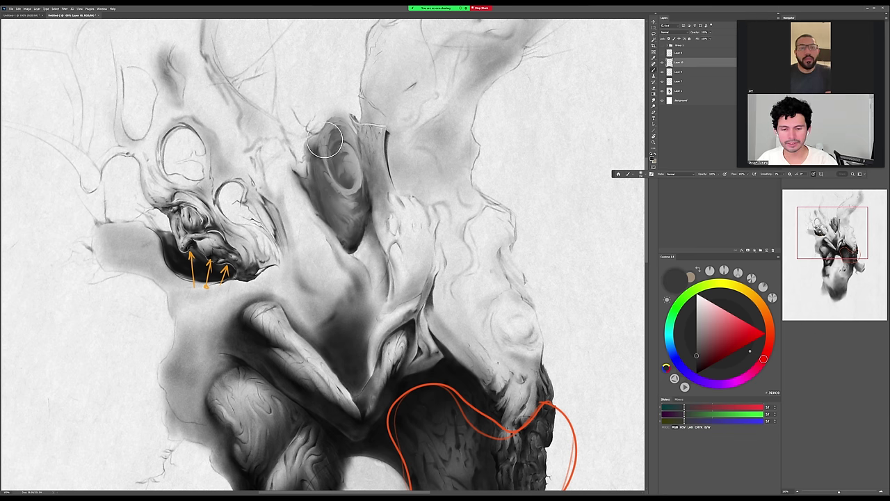
{"action": "mouse_move", "coordinate": [325, 139]}
{"action": "left_mouse_down"}
{"action": "mouse_move", "coordinate": [354, 158]}
{"action": "mouse_move", "coordinate": [341, 148]}
{"action": "mouse_move", "coordinate": [353, 185]}
{"action": "mouse_move", "coordinate": [346, 136]}
{"action": "mouse_move", "coordinate": [358, 202]}
{"action": "mouse_move", "coordinate": [367, 190]}
{"action": "mouse_move", "coordinate": [356, 230]}
{"action": "left_mouse_up"}
{"action": "left_click", "coordinate": [696, 339]}
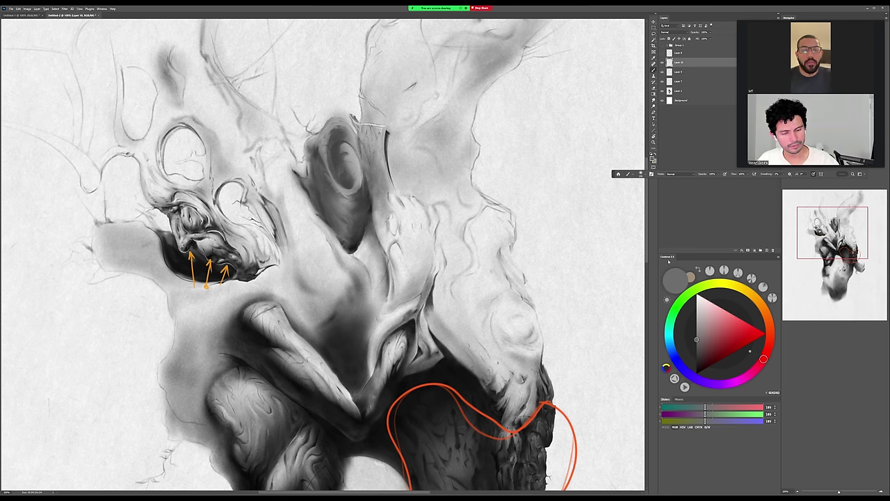
{"action": "key", "text": "["}
{"action": "left_click_drag", "start_coordinate": [451, 221], "coordinate": [570, 237]}
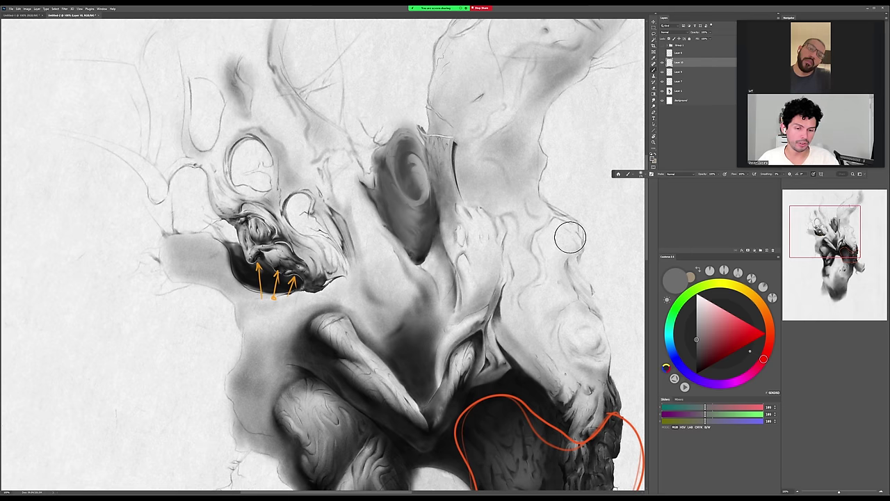
Try a broad, soft gray ring around the small face and its surrounding openings, and undo it.
{"action": "key", "text": "z"}
{"action": "left_click_drag", "start_coordinate": [427, 196], "coordinate": [460, 190]}
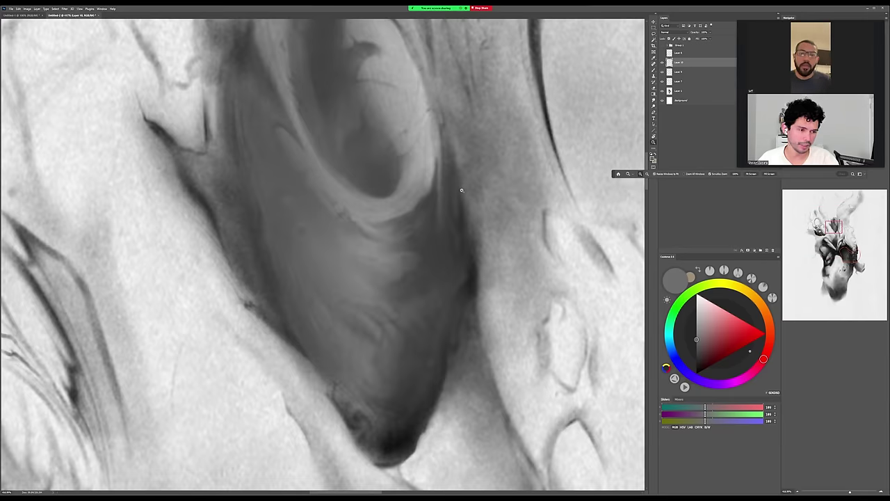
{"action": "left_click_drag", "start_coordinate": [517, 196], "coordinate": [438, 170]}
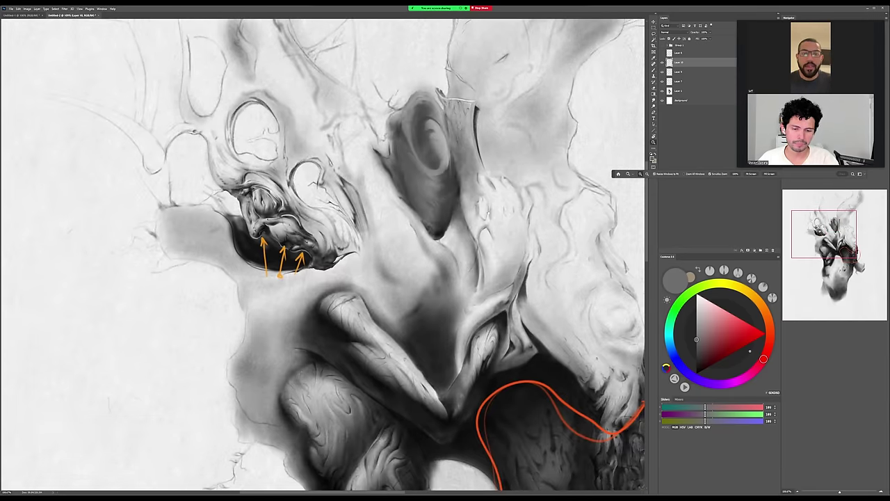
{"action": "left_click_drag", "start_coordinate": [506, 198], "coordinate": [500, 245]}
{"action": "key", "text": "b"}
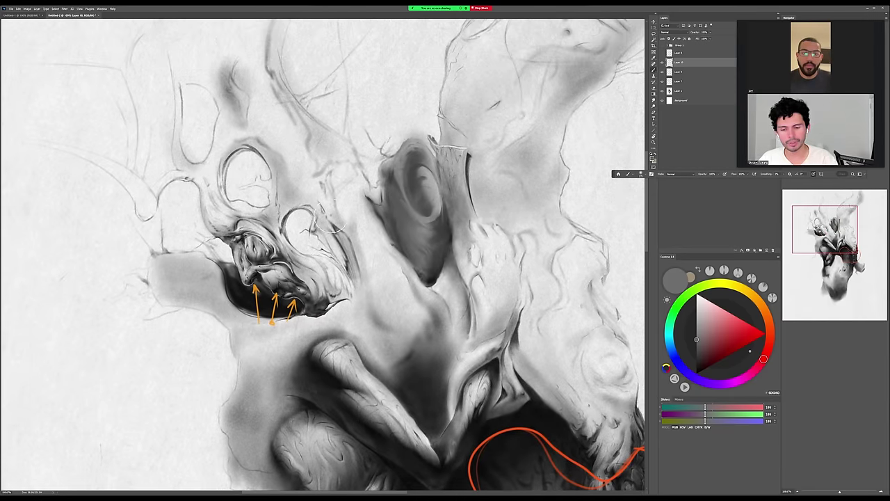
{"action": "mouse_move", "coordinate": [290, 192]}
{"action": "left_mouse_down"}
{"action": "mouse_move", "coordinate": [347, 288]}
{"action": "mouse_move", "coordinate": [197, 298]}
{"action": "left_mouse_up"}
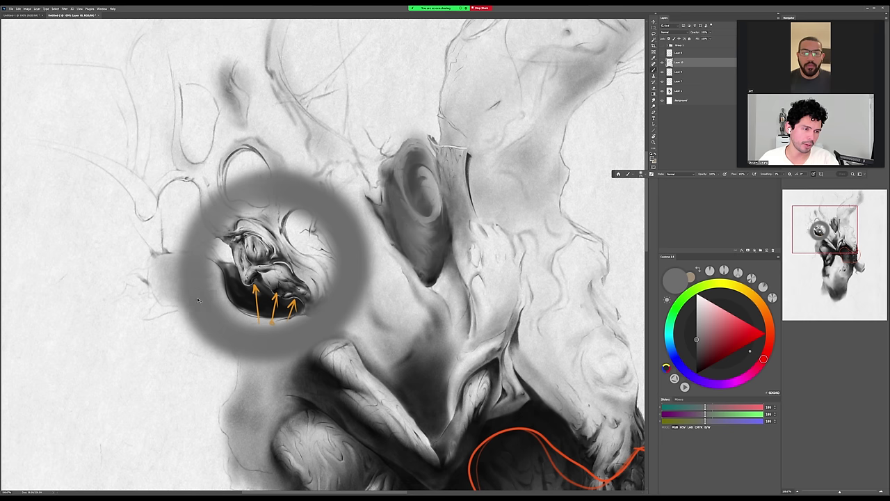
{"action": "key", "text": "ctrl+z"}
Sample the hollow's gray and block in the pale area between the face and hollow, extending it into an upper horn.
{"action": "left_click", "coordinate": [402, 219], "text": "alt"}
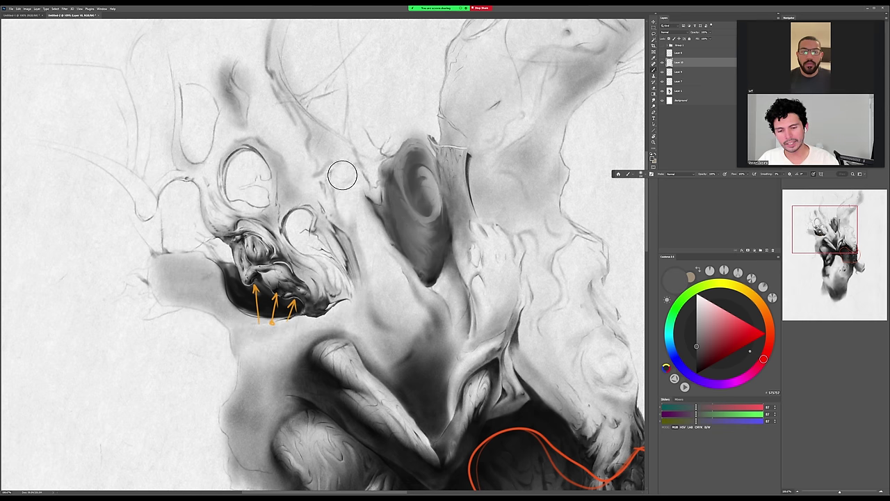
{"action": "mouse_move", "coordinate": [339, 174]}
{"action": "left_mouse_down"}
{"action": "mouse_move", "coordinate": [378, 243]}
{"action": "mouse_move", "coordinate": [374, 215]}
{"action": "left_mouse_up"}
{"action": "mouse_move", "coordinate": [315, 139]}
{"action": "left_mouse_down"}
{"action": "mouse_move", "coordinate": [341, 202]}
{"action": "mouse_move", "coordinate": [318, 154]}
{"action": "mouse_move", "coordinate": [292, 160]}
{"action": "mouse_move", "coordinate": [258, 68]}
{"action": "mouse_move", "coordinate": [377, 123]}
{"action": "mouse_move", "coordinate": [354, 239]}
{"action": "mouse_move", "coordinate": [369, 284]}
{"action": "mouse_move", "coordinate": [280, 345]}
{"action": "mouse_move", "coordinate": [208, 250]}
{"action": "mouse_move", "coordinate": [219, 249]}
{"action": "mouse_move", "coordinate": [237, 137]}
{"action": "mouse_move", "coordinate": [240, 161]}
{"action": "left_mouse_up"}
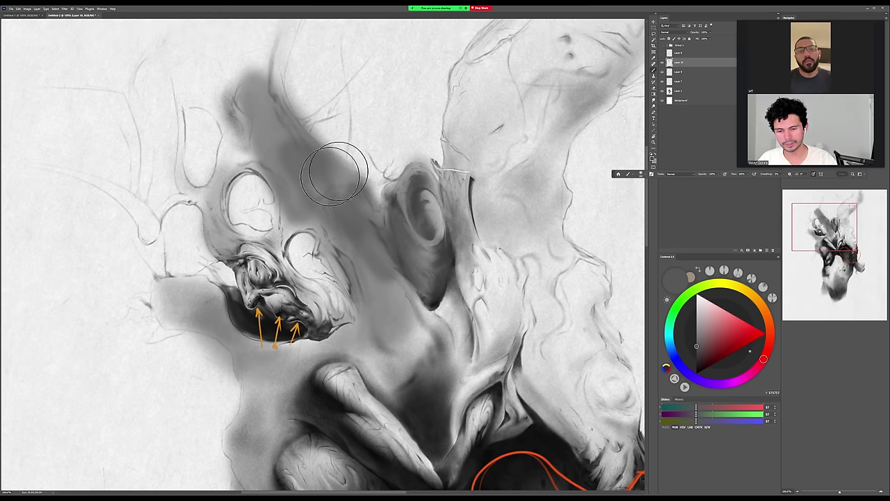
{"action": "mouse_move", "coordinate": [266, 251]}
{"action": "left_mouse_down"}
{"action": "mouse_move", "coordinate": [229, 153]}
{"action": "mouse_move", "coordinate": [237, 130]}
{"action": "left_mouse_up"}
{"action": "left_click_drag", "start_coordinate": [343, 169], "coordinate": [396, 162]}
Mark the two pale oval openings above the face with pure red fills using a smaller brush.
{"action": "key", "text": "bracketleft"}
{"action": "key", "text": "bracketleft"}
{"action": "key", "text": "bracketleft"}
{"action": "key", "text": "bracketleft"}
{"action": "key", "text": "bracketleft"}
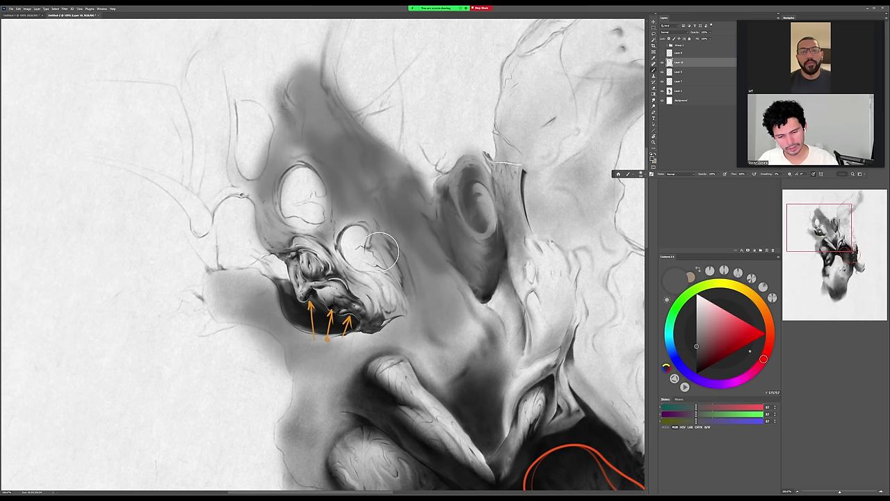
{"action": "mouse_move", "coordinate": [346, 215]}
{"action": "left_mouse_down"}
{"action": "mouse_move", "coordinate": [334, 247]}
{"action": "mouse_move", "coordinate": [378, 276]}
{"action": "left_mouse_up"}
{"action": "key", "text": "ctrl+z"}
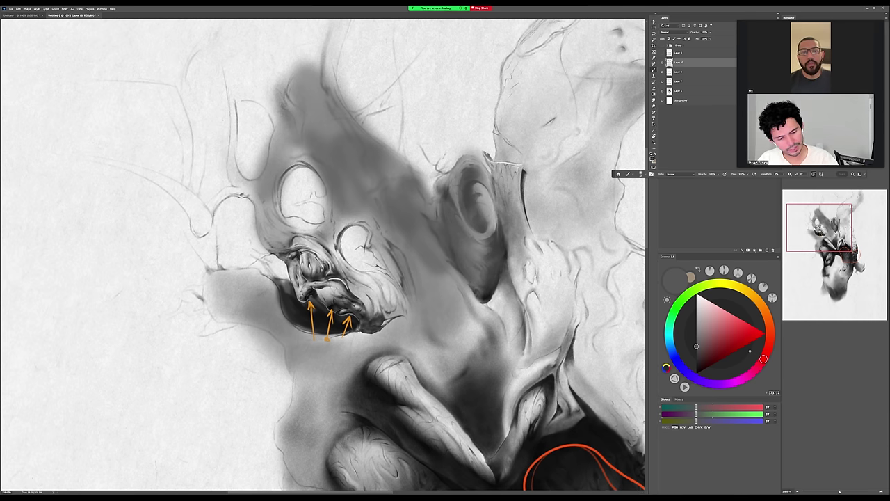
{"action": "left_click", "coordinate": [765, 334]}
{"action": "mouse_move", "coordinate": [359, 229]}
{"action": "left_mouse_down"}
{"action": "mouse_move", "coordinate": [350, 251]}
{"action": "mouse_move", "coordinate": [362, 259]}
{"action": "left_mouse_up"}
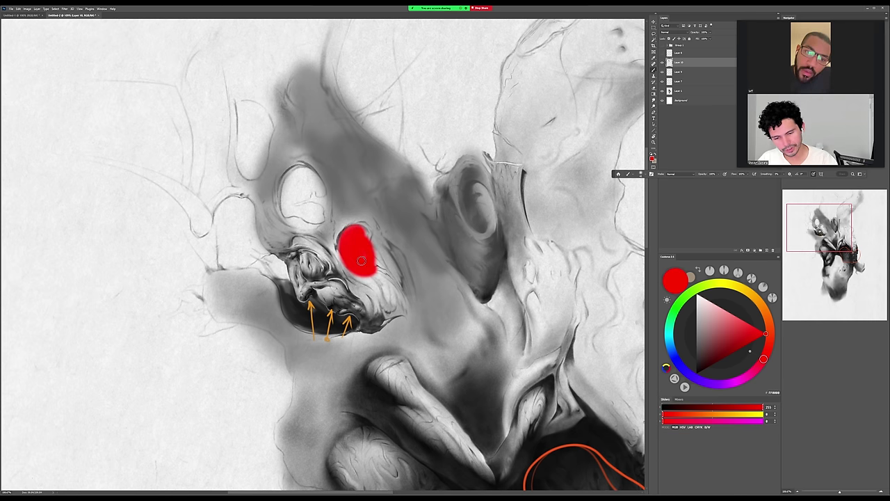
{"action": "mouse_move", "coordinate": [314, 209]}
{"action": "left_mouse_down"}
{"action": "mouse_move", "coordinate": [306, 182]}
{"action": "mouse_move", "coordinate": [298, 193]}
{"action": "left_mouse_up"}
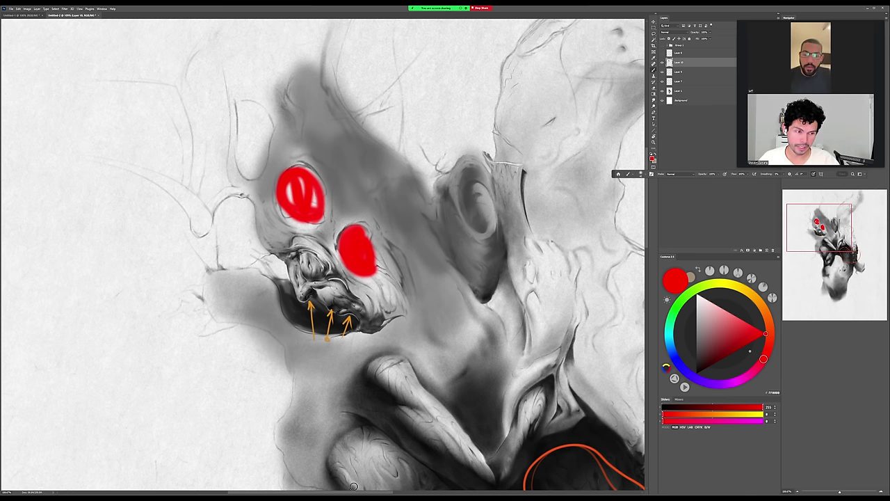
Undo the red fills and the gray stroke around the two oval openings.
{"action": "key", "text": "ctrl+z"}
{"action": "key", "text": "ctrl+z"}
{"action": "key", "text": "ctrl+z"}
{"action": "key", "text": "ctrl+z"}
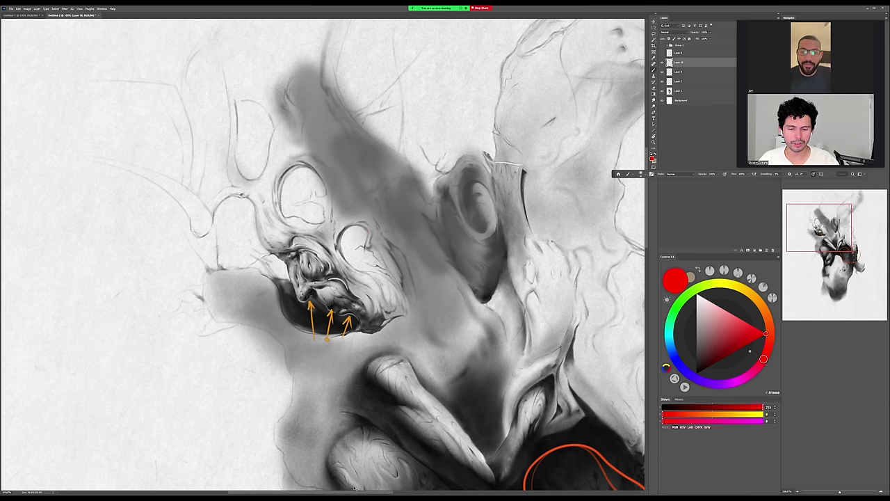
{"action": "key", "text": "ctrl+z"}
{"action": "key", "text": "ctrl+shift+z"}
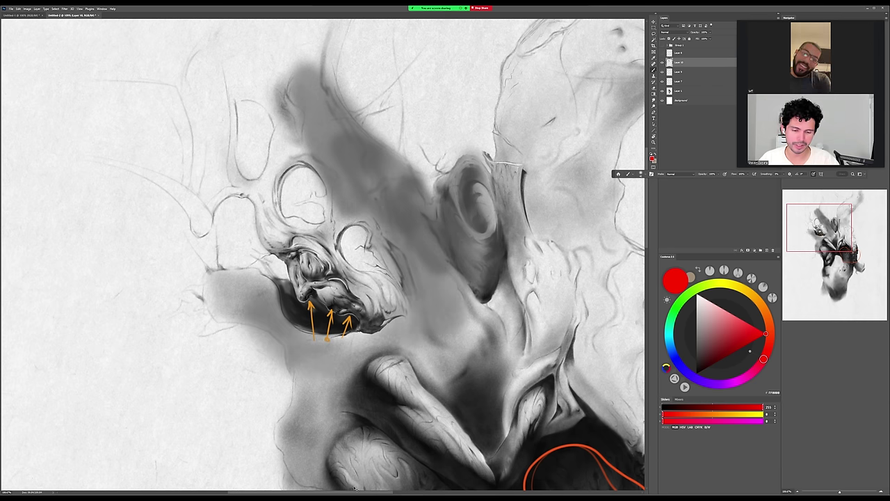
Sample the painted gray and extend the horn above the face into a curled, looping tip.
{"action": "left_click", "coordinate": [421, 226], "text": "alt"}
{"action": "mouse_move", "coordinate": [310, 135]}
{"action": "left_mouse_down"}
{"action": "mouse_move", "coordinate": [288, 139]}
{"action": "mouse_move", "coordinate": [313, 38]}
{"action": "left_mouse_up"}
{"action": "key", "text": "space"}
{"action": "mouse_move", "coordinate": [496, 285]}
{"action": "left_mouse_down"}
{"action": "mouse_move", "coordinate": [460, 255]}
{"action": "mouse_move", "coordinate": [465, 266]}
{"action": "mouse_move", "coordinate": [441, 268]}
{"action": "left_mouse_up"}
{"action": "key", "text": "z"}
{"action": "key", "text": "space"}
{"action": "left_click_drag", "start_coordinate": [452, 296], "coordinate": [385, 267]}
{"action": "mouse_move", "coordinate": [502, 255]}
{"action": "left_mouse_down"}
{"action": "mouse_move", "coordinate": [515, 258]}
{"action": "mouse_move", "coordinate": [502, 285]}
{"action": "mouse_move", "coordinate": [512, 280]}
{"action": "mouse_move", "coordinate": [514, 253]}
{"action": "left_mouse_up"}
{"action": "key", "text": "space"}
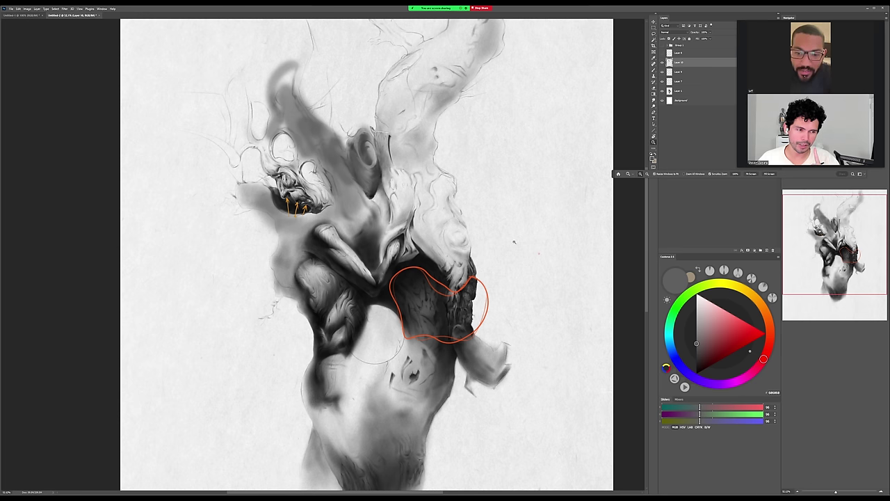
Circle the oval openings above the face in red and undo the mark.
{"action": "key", "text": "b"}
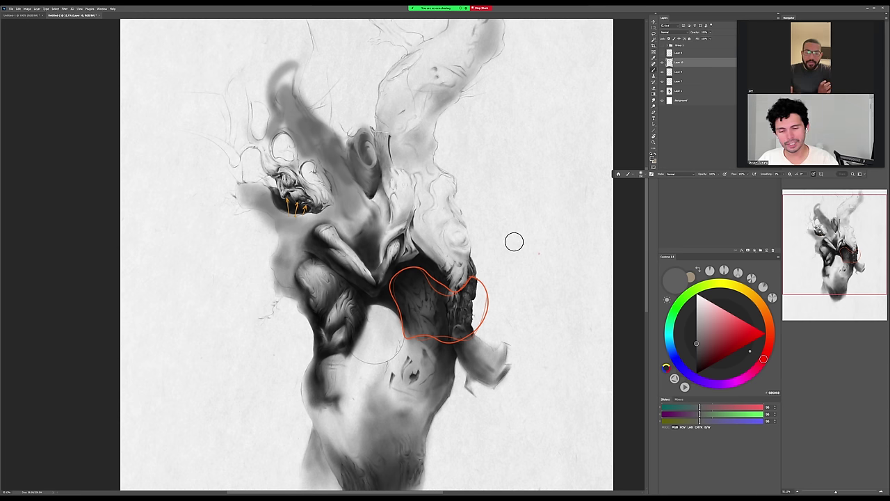
{"action": "mouse_move", "coordinate": [296, 133]}
{"action": "left_mouse_down"}
{"action": "mouse_move", "coordinate": [289, 213]}
{"action": "mouse_move", "coordinate": [302, 132]}
{"action": "mouse_move", "coordinate": [240, 142]}
{"action": "mouse_move", "coordinate": [322, 163]}
{"action": "mouse_move", "coordinate": [299, 125]}
{"action": "left_mouse_up"}
{"action": "key", "text": "ctrl+z"}
{"action": "left_click", "coordinate": [765, 334]}
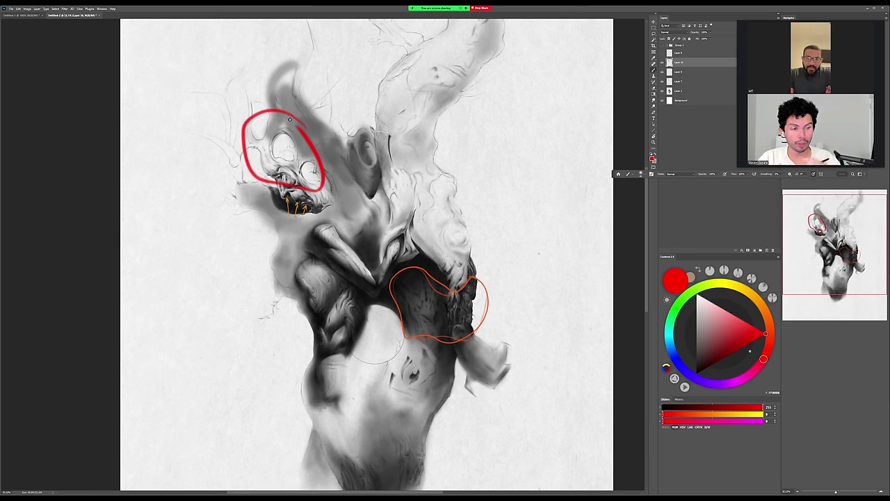
{"action": "key", "text": "ctrl+z"}
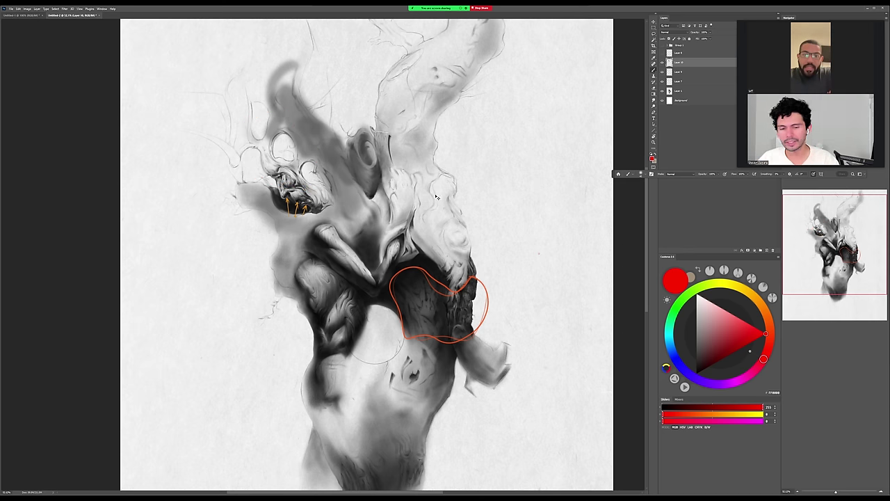
Sample the gray beside the hollow and paint a curved branch loop with an oval opening on the pale trunk's outer edge.
{"action": "left_click_drag", "start_coordinate": [439, 141], "coordinate": [495, 141]}
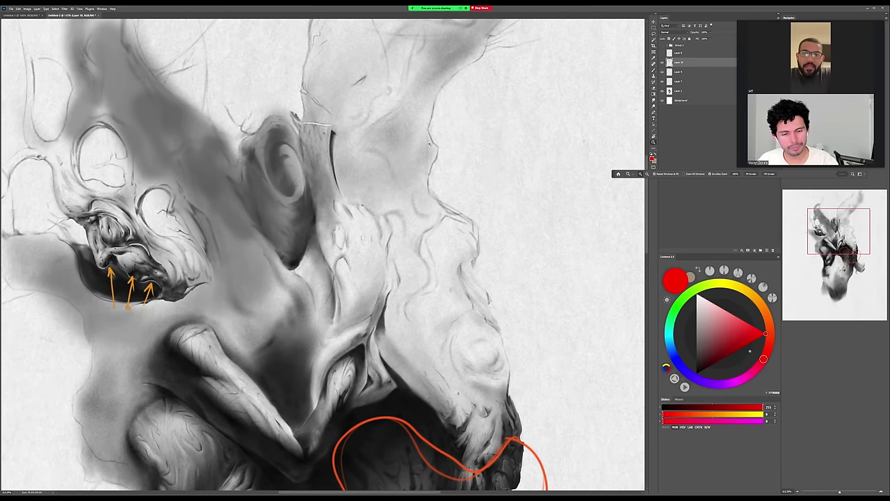
{"action": "left_click", "coordinate": [234, 210], "text": "alt"}
{"action": "left_click_drag", "start_coordinate": [433, 153], "coordinate": [442, 213]}
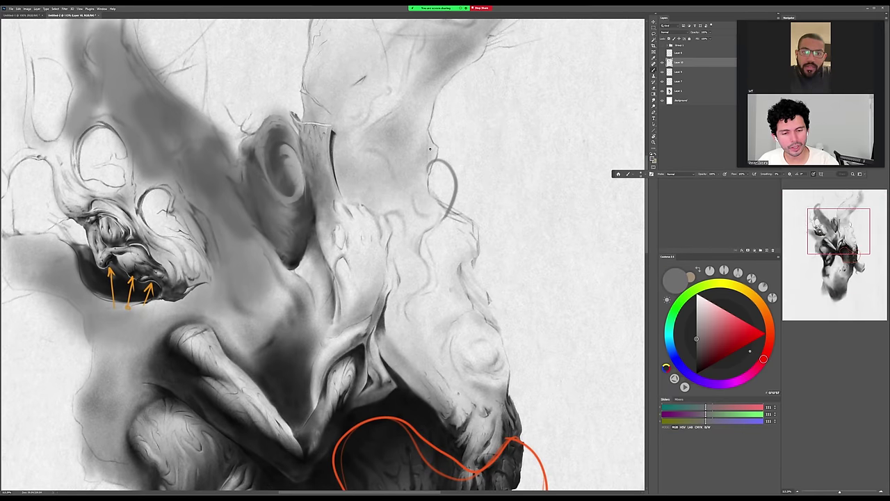
{"action": "mouse_move", "coordinate": [430, 133]}
{"action": "left_mouse_down"}
{"action": "mouse_move", "coordinate": [457, 145]}
{"action": "mouse_move", "coordinate": [479, 166]}
{"action": "mouse_move", "coordinate": [470, 221]}
{"action": "left_mouse_up"}
{"action": "left_click_drag", "start_coordinate": [458, 143], "coordinate": [477, 229]}
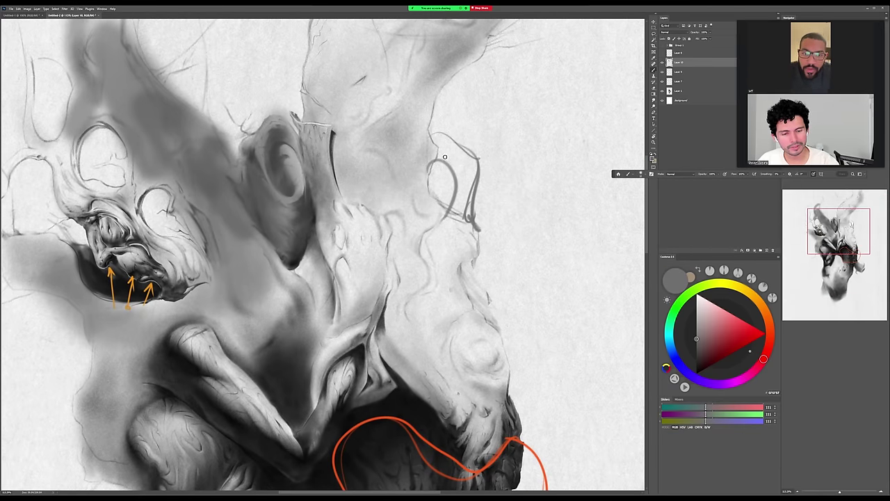
{"action": "key", "text": "]"}
{"action": "key", "text": "]"}
{"action": "key", "text": "]"}
{"action": "left_click_drag", "start_coordinate": [438, 159], "coordinate": [459, 208]}
{"action": "mouse_move", "coordinate": [432, 140]}
{"action": "left_mouse_down"}
{"action": "mouse_move", "coordinate": [470, 189]}
{"action": "mouse_move", "coordinate": [459, 222]}
{"action": "left_mouse_up"}
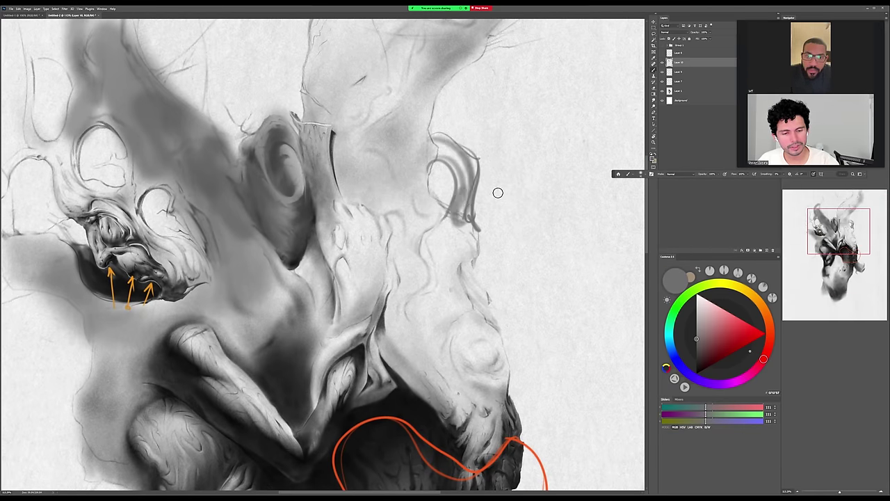
Paint a matching gray branch loop hanging from the lower trunk's outer edge near the base.
{"action": "key", "text": "z"}
{"action": "left_click_drag", "start_coordinate": [548, 270], "coordinate": [495, 270]}
{"action": "mouse_move", "coordinate": [557, 328]}
{"action": "left_mouse_down"}
{"action": "mouse_move", "coordinate": [486, 191]}
{"action": "mouse_move", "coordinate": [483, 231]}
{"action": "left_mouse_up"}
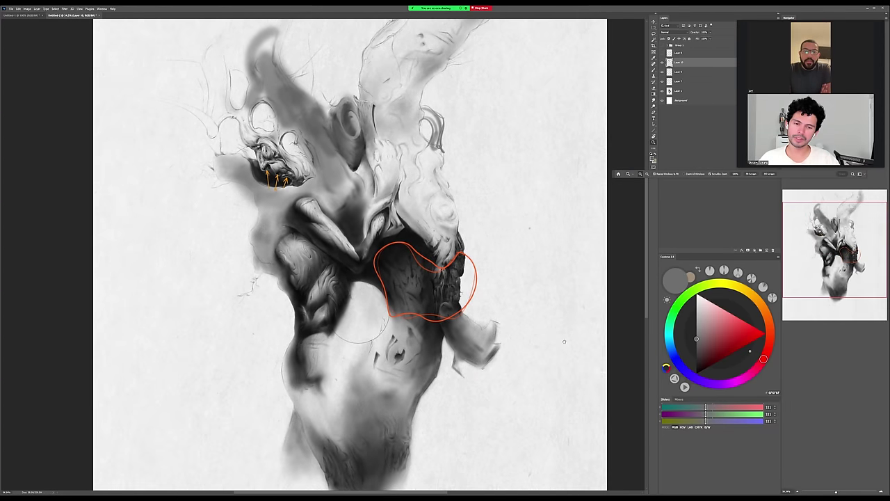
{"action": "left_click_drag", "start_coordinate": [565, 341], "coordinate": [581, 237]}
{"action": "key", "text": "b"}
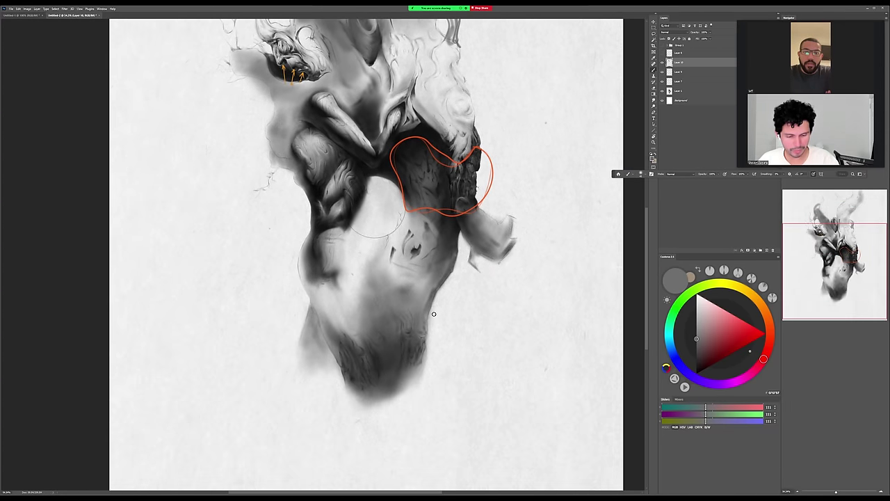
{"action": "mouse_move", "coordinate": [435, 292]}
{"action": "left_mouse_down"}
{"action": "mouse_move", "coordinate": [449, 334]}
{"action": "mouse_move", "coordinate": [425, 374]}
{"action": "left_mouse_up"}
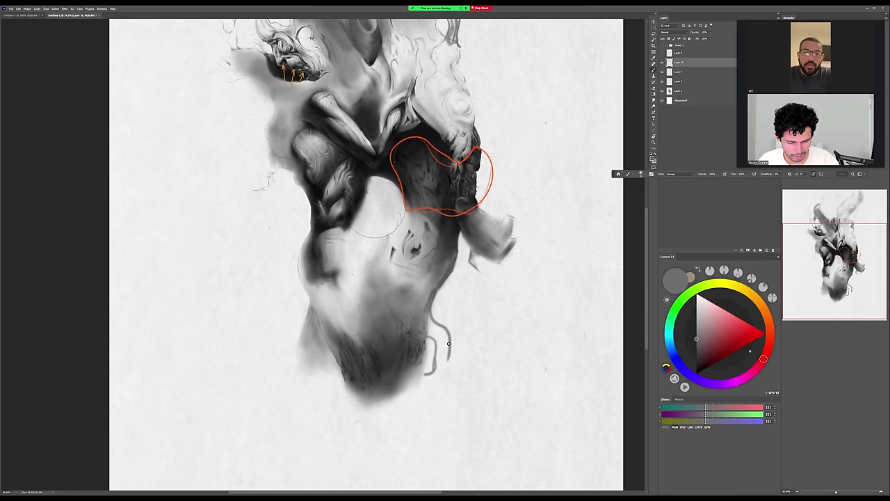
{"action": "left_click_drag", "start_coordinate": [449, 337], "coordinate": [448, 372]}
{"action": "left_click_drag", "start_coordinate": [428, 315], "coordinate": [442, 366]}
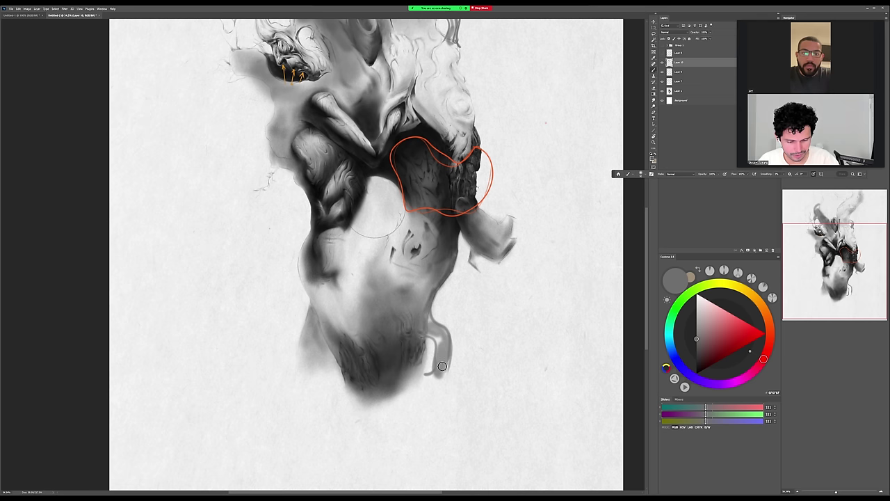
Circle the opening above the face and the two new branch loops in red, and undo the circles.
{"action": "key", "text": "z"}
{"action": "mouse_move", "coordinate": [558, 262]}
{"action": "left_mouse_down"}
{"action": "mouse_move", "coordinate": [535, 299]}
{"action": "mouse_move", "coordinate": [539, 321]}
{"action": "left_mouse_up"}
{"action": "key", "text": "b"}
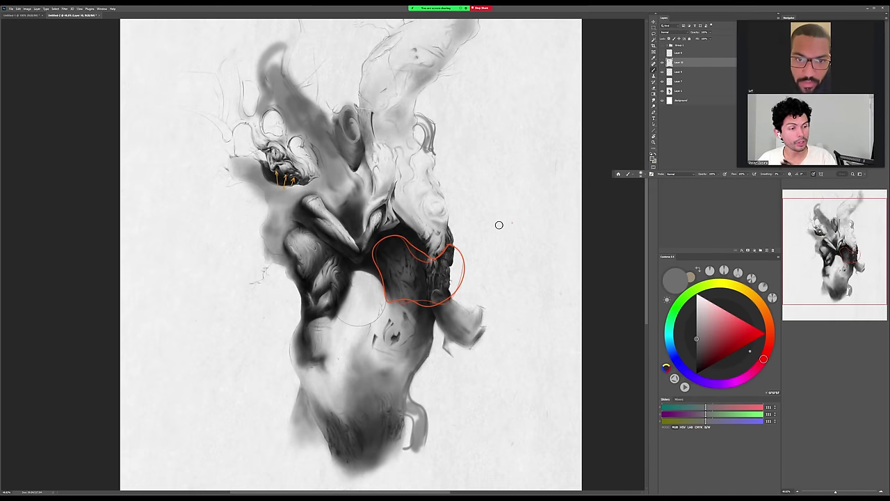
{"action": "mouse_move", "coordinate": [277, 111]}
{"action": "left_mouse_down"}
{"action": "mouse_move", "coordinate": [268, 139]}
{"action": "mouse_move", "coordinate": [274, 113]}
{"action": "mouse_move", "coordinate": [277, 139]}
{"action": "mouse_move", "coordinate": [275, 108]}
{"action": "left_mouse_up"}
{"action": "left_click", "coordinate": [764, 333]}
{"action": "left_click_drag", "start_coordinate": [445, 115], "coordinate": [417, 113]}
{"action": "left_click_drag", "start_coordinate": [417, 400], "coordinate": [445, 394]}
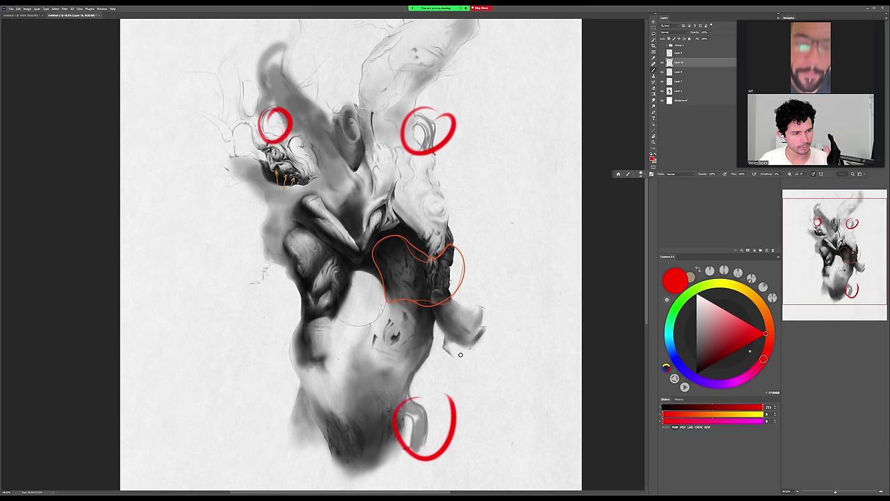
{"action": "key", "text": "ctrl+z"}
{"action": "key", "text": "ctrl+z"}
{"action": "key", "text": "ctrl+z"}
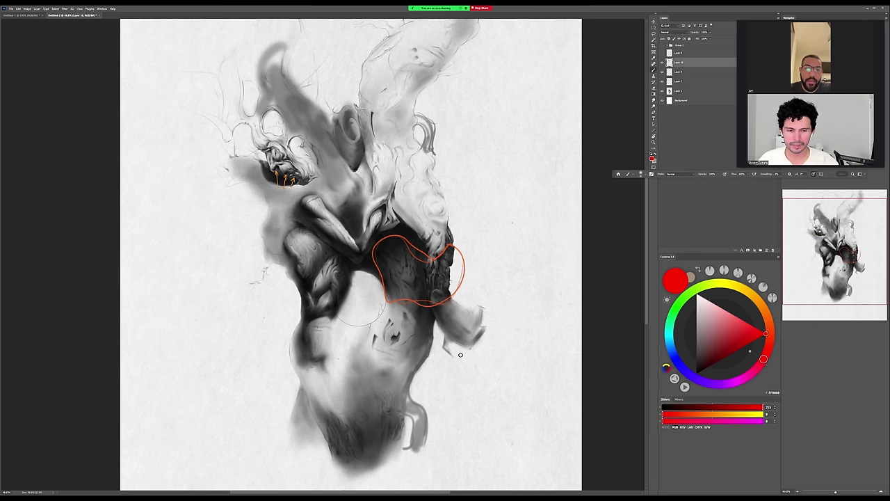
Toggle the paint-over layer's visibility to compare the drawing before and after, and examine the face and hollow up close.
{"action": "left_click", "coordinate": [662, 63]}
{"action": "left_click", "coordinate": [661, 62]}
{"action": "key", "text": "z"}
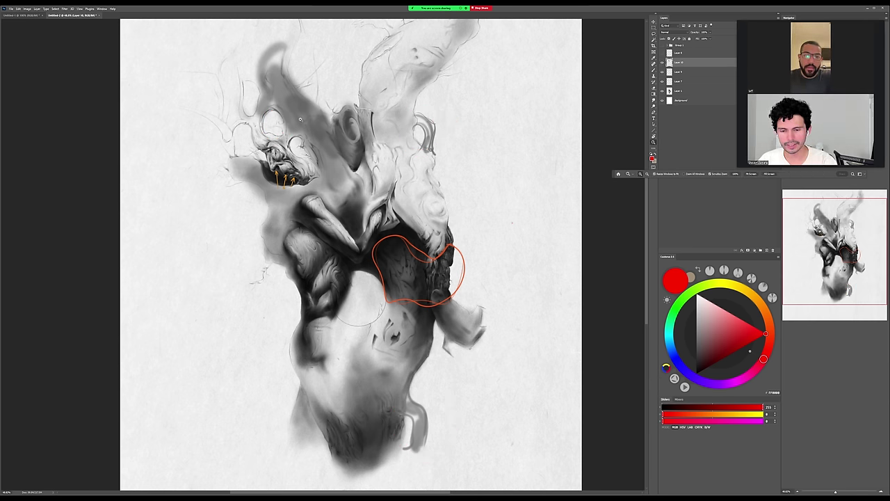
{"action": "left_click_drag", "start_coordinate": [301, 120], "coordinate": [374, 100]}
{"action": "mouse_move", "coordinate": [496, 163]}
{"action": "left_mouse_down"}
{"action": "mouse_move", "coordinate": [509, 198]}
{"action": "mouse_move", "coordinate": [498, 177]}
{"action": "left_mouse_up"}
{"action": "key", "text": "b"}
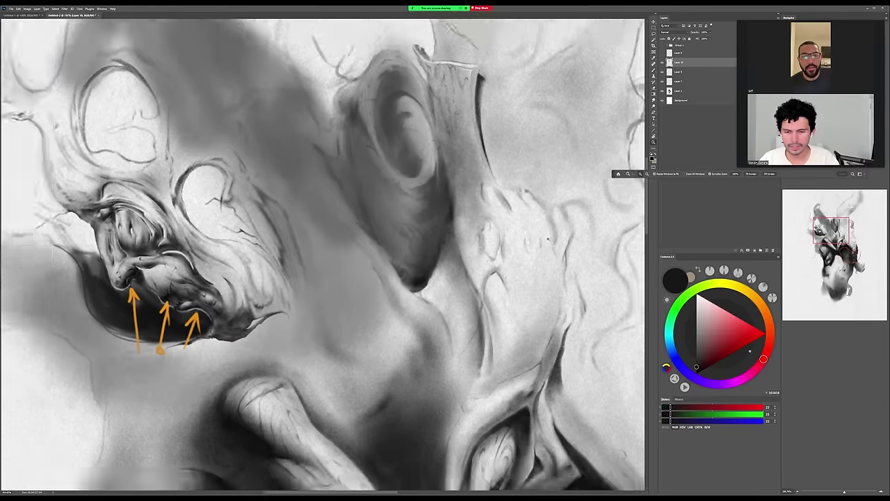
{"action": "left_click_drag", "start_coordinate": [570, 232], "coordinate": [487, 232]}
{"action": "left_click_drag", "start_coordinate": [640, 299], "coordinate": [537, 250]}
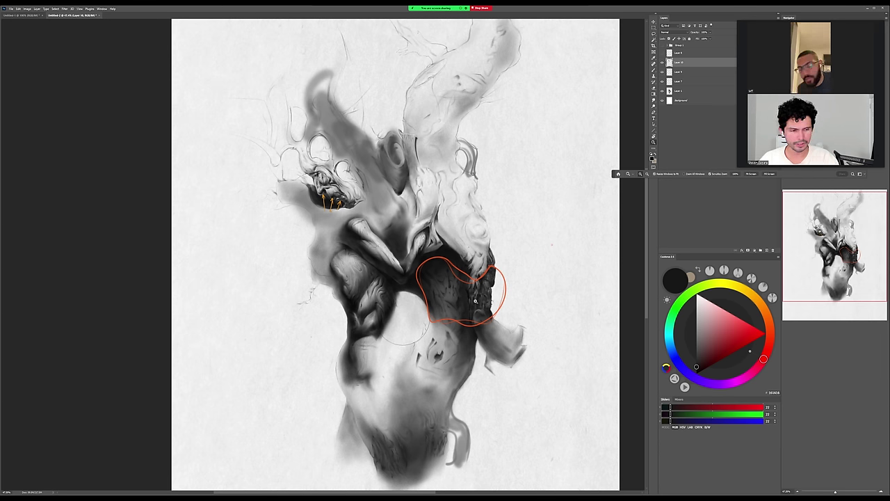
{"action": "left_click", "coordinate": [661, 63]}
{"action": "left_click", "coordinate": [661, 63]}
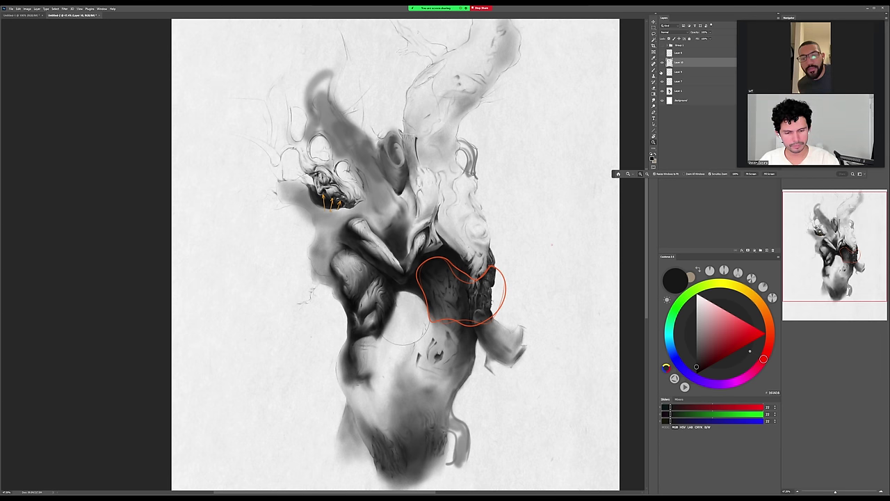
Erase the red outline around the trunk's dark hollow on its markup layer with an enlarged eraser.
{"action": "left_click", "coordinate": [678, 72]}
{"action": "key", "text": "b"}
{"action": "key", "text": "bracketright"}
{"action": "key", "text": "bracketright"}
{"action": "key", "text": "bracketright"}
{"action": "key", "text": "bracketright"}
{"action": "key", "text": "bracketright"}
{"action": "key", "text": "bracketright"}
{"action": "key", "text": "bracketright"}
{"action": "key", "text": "bracketright"}
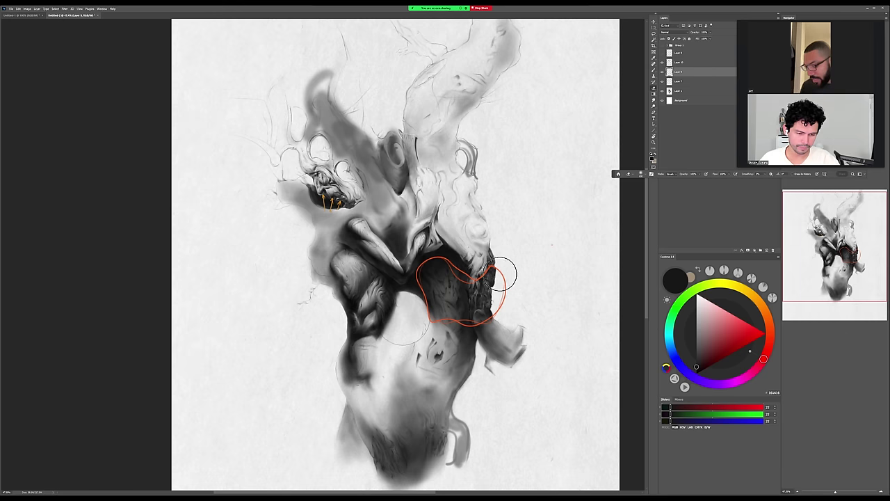
{"action": "mouse_move", "coordinate": [499, 272]}
{"action": "left_mouse_down"}
{"action": "mouse_move", "coordinate": [468, 317]}
{"action": "mouse_move", "coordinate": [434, 300]}
{"action": "mouse_move", "coordinate": [429, 285]}
{"action": "mouse_move", "coordinate": [439, 311]}
{"action": "left_mouse_up"}
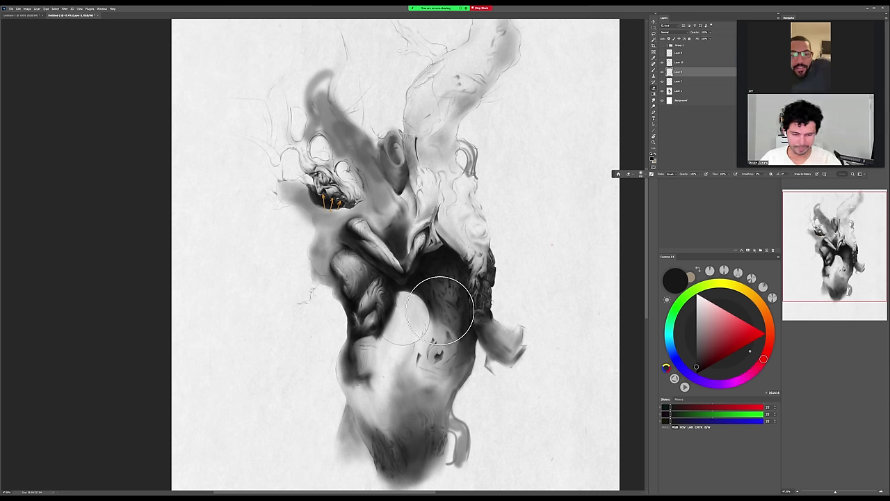
Stamp a large white circle over the pale opening in the trunk on a new layer, using a hard round brush.
{"action": "key", "text": "alt+bracketright"}
{"action": "key", "text": "ctrl+shift+alt+n"}
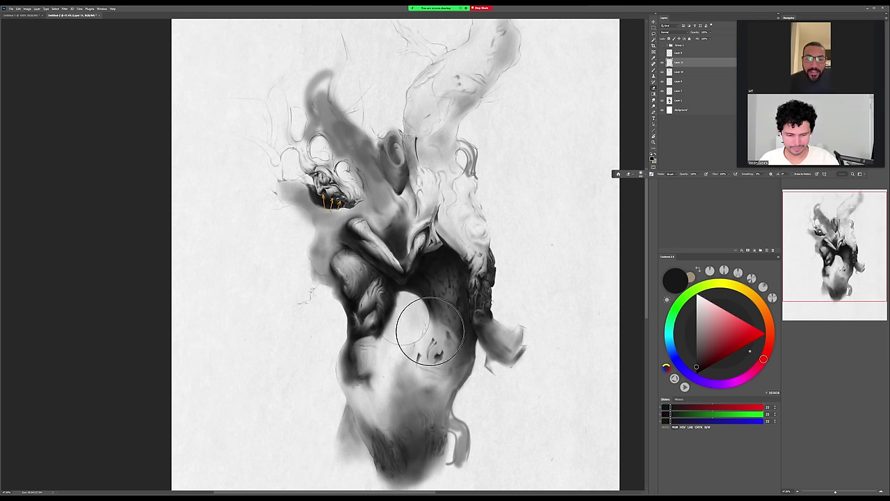
{"action": "right_click", "coordinate": [504, 375]}
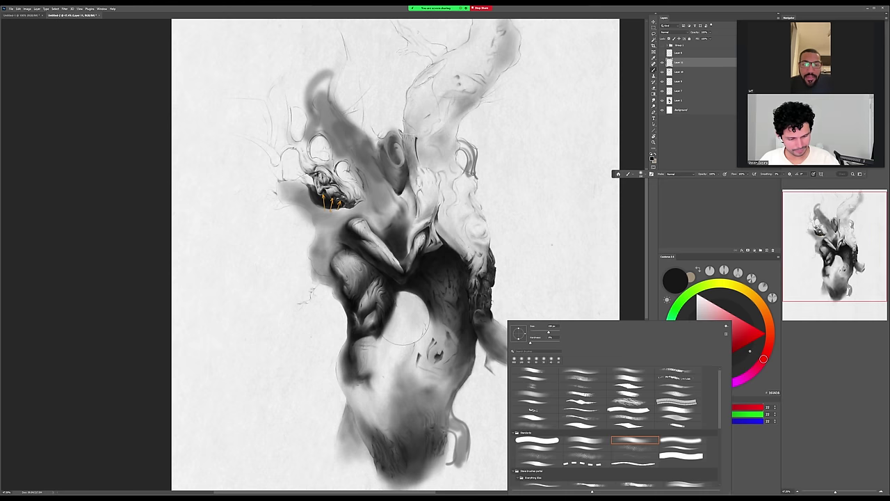
{"action": "left_click", "coordinate": [547, 440]}
{"action": "key", "text": "x"}
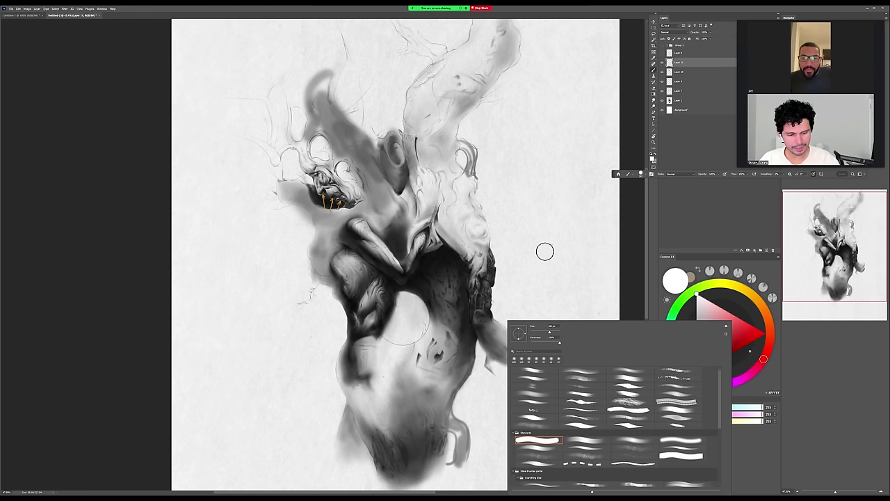
{"action": "key", "text": "Return"}
{"action": "key", "text": "bracketright"}
{"action": "key", "text": "bracketright"}
{"action": "key", "text": "bracketright"}
{"action": "key", "text": "bracketright"}
{"action": "key", "text": "bracketright"}
{"action": "key", "text": "bracketright"}
{"action": "key", "text": "bracketright"}
{"action": "key", "text": "bracketright"}
{"action": "key", "text": "bracketright"}
{"action": "key", "text": "bracketright"}
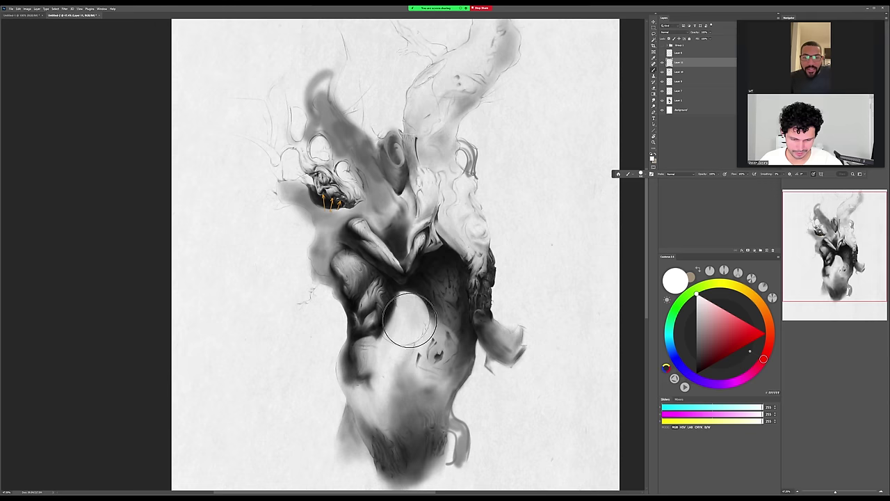
{"action": "right_click", "coordinate": [409, 320]}
{"action": "key", "text": "Escape"}
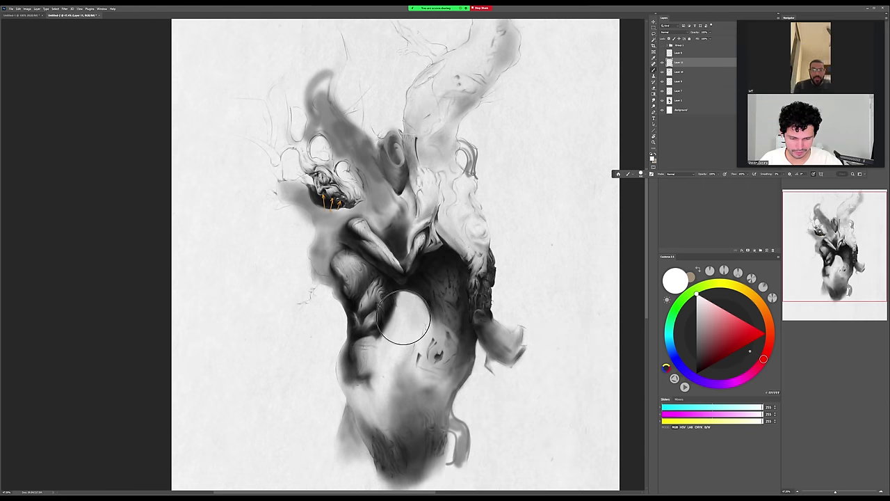
{"action": "left_click", "coordinate": [403, 317]}
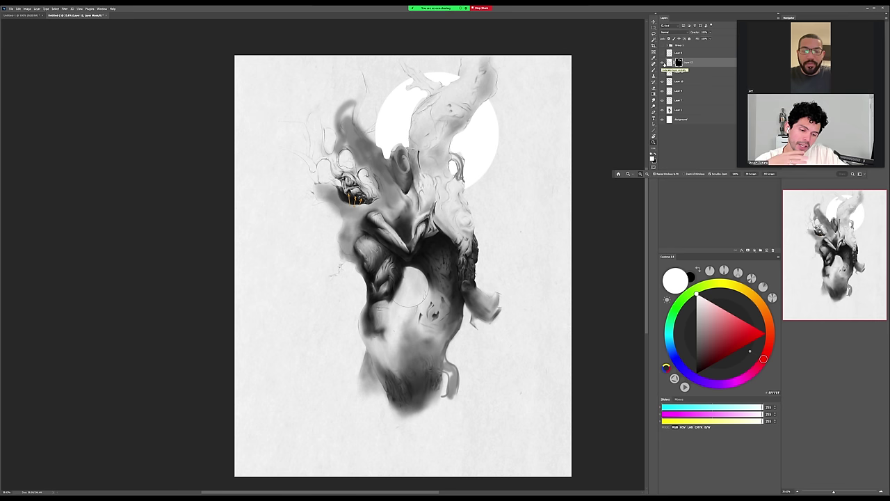
Toggle the white moon layer to compare, circle the moon area in red on a new layer, and undo the marks.
{"action": "left_click", "coordinate": [663, 63]}
{"action": "left_click", "coordinate": [662, 64]}
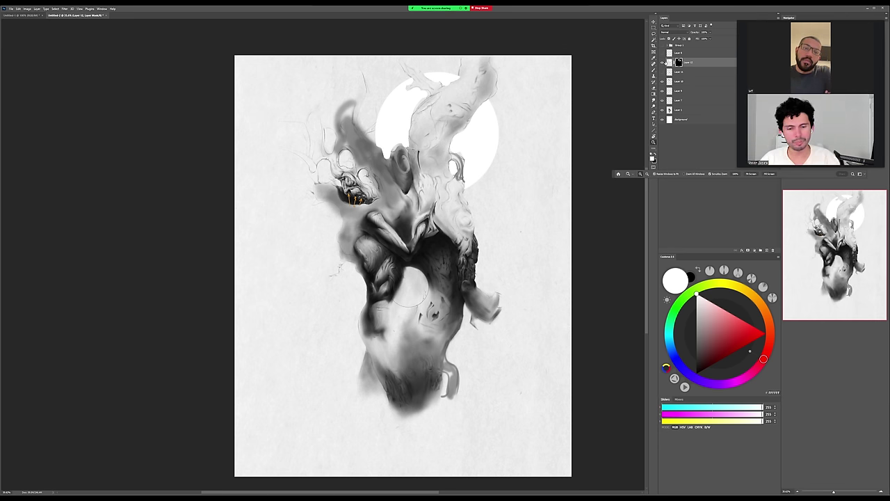
{"action": "left_click", "coordinate": [765, 334]}
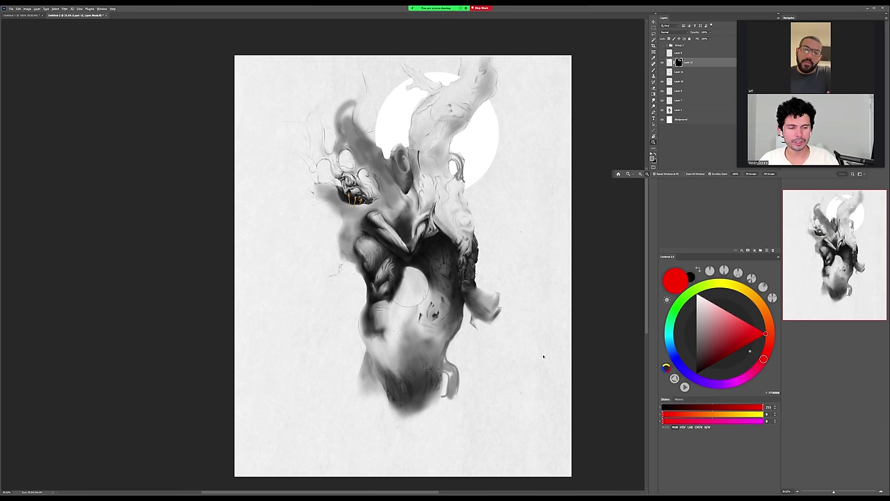
{"action": "key", "text": "ctrl+shift+alt+n"}
{"action": "key", "text": "b"}
{"action": "mouse_move", "coordinate": [477, 147]}
{"action": "left_mouse_down"}
{"action": "mouse_move", "coordinate": [408, 141]}
{"action": "mouse_move", "coordinate": [459, 97]}
{"action": "mouse_move", "coordinate": [456, 157]}
{"action": "left_mouse_up"}
{"action": "key", "text": "ctrl+z"}
{"action": "left_click", "coordinate": [766, 334]}
{"action": "left_click_drag", "start_coordinate": [457, 102], "coordinate": [474, 130]}
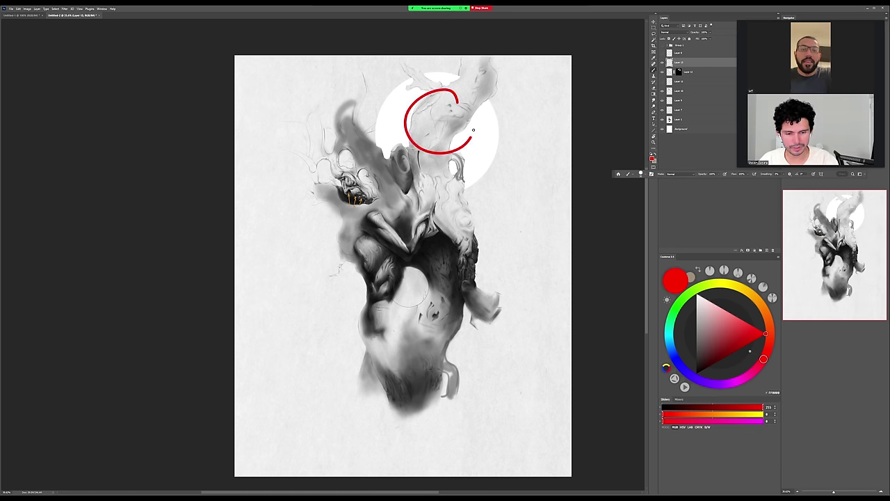
{"action": "key", "text": "ctrl+z"}
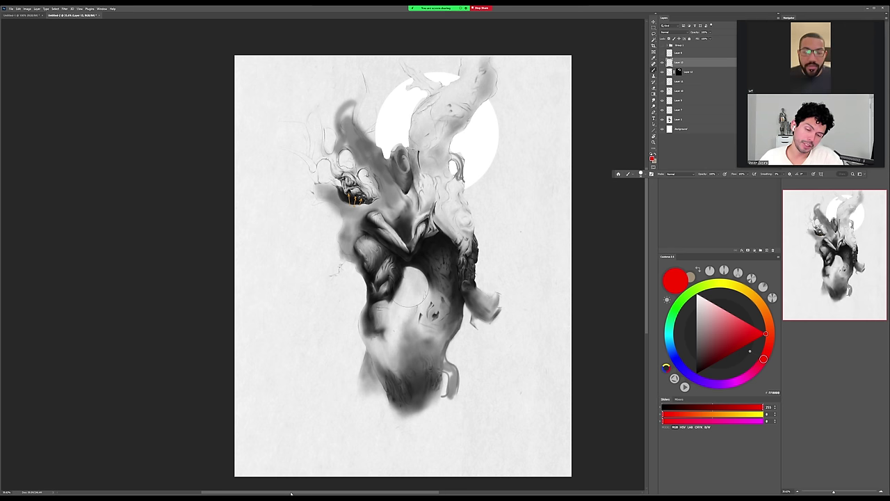
{"action": "mouse_move", "coordinate": [381, 173]}
{"action": "left_mouse_down"}
{"action": "mouse_move", "coordinate": [356, 172]}
{"action": "mouse_move", "coordinate": [392, 174]}
{"action": "left_mouse_up"}
{"action": "key", "text": "ctrl+z"}
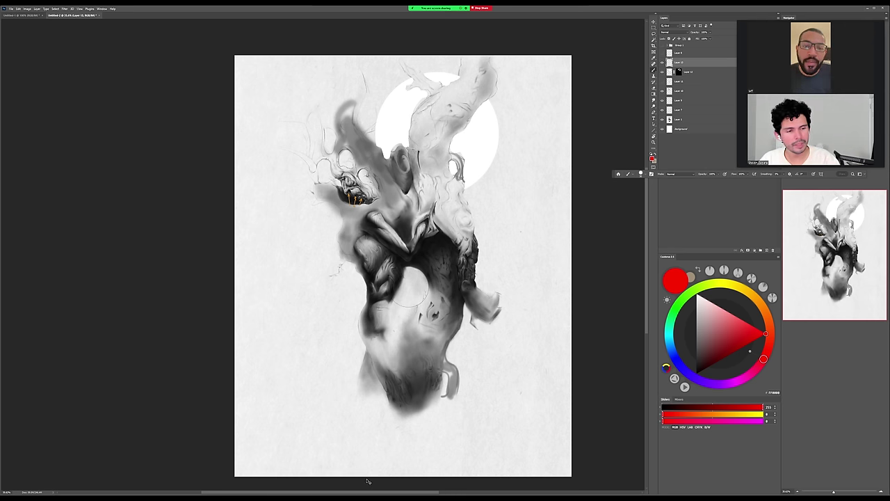
Hide the red markup layer and the white moon layer, and set the painting color to black.
{"action": "left_click", "coordinate": [662, 63]}
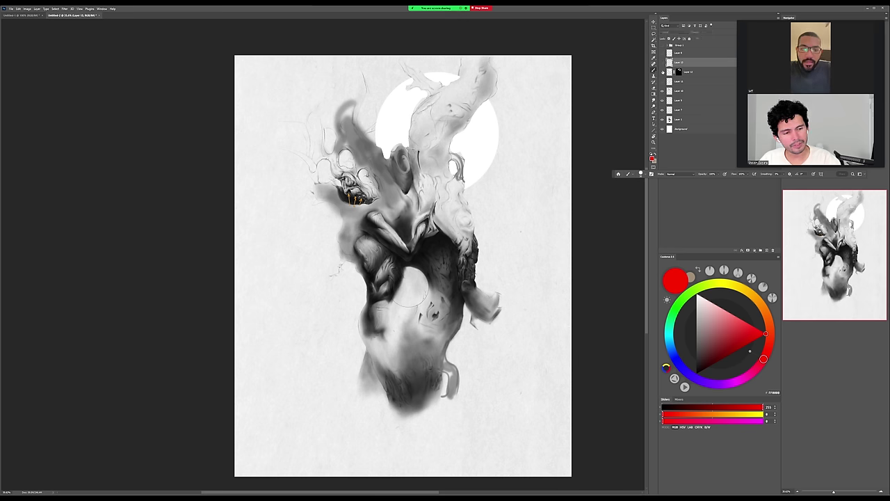
{"action": "left_click", "coordinate": [663, 62]}
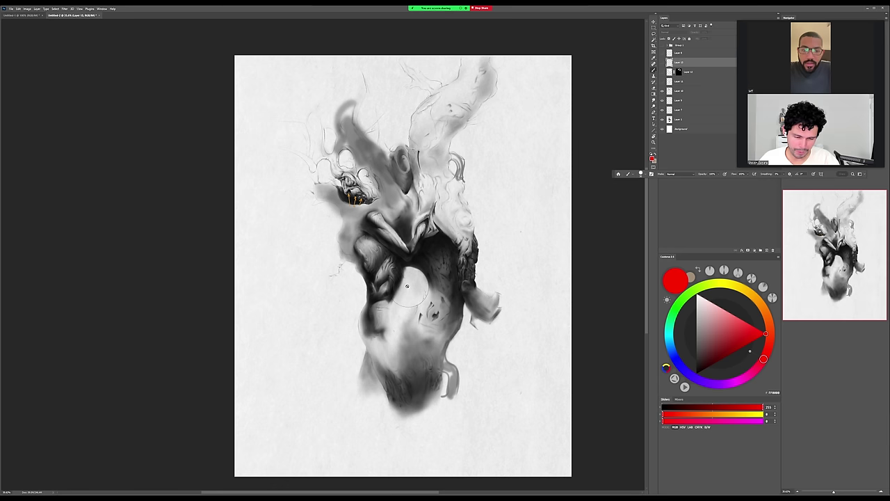
{"action": "left_click", "coordinate": [697, 374]}
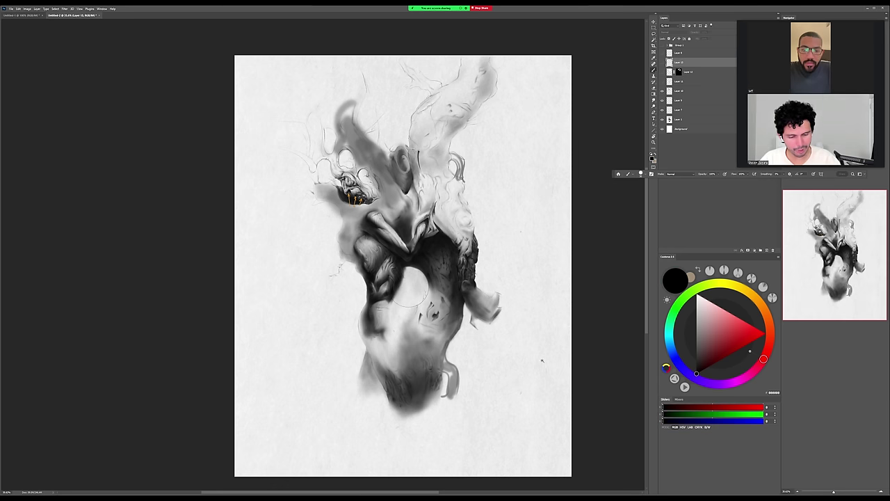
{"action": "left_click_drag", "start_coordinate": [516, 354], "coordinate": [528, 338]}
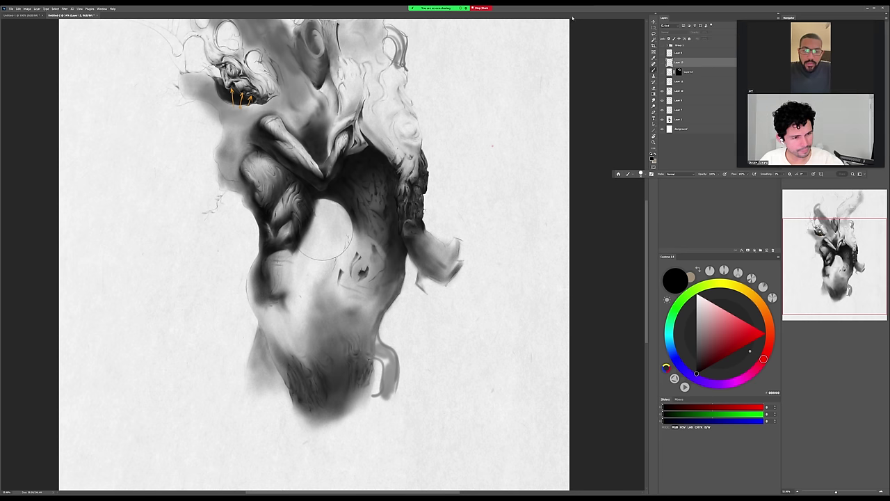
Stamp a small white circle on a new layer in the empty paper beside the creature's trunk.
{"action": "key", "text": "ctrl+shift+alt+n"}
{"action": "key", "text": "x"}
{"action": "left_click", "coordinate": [505, 162]}
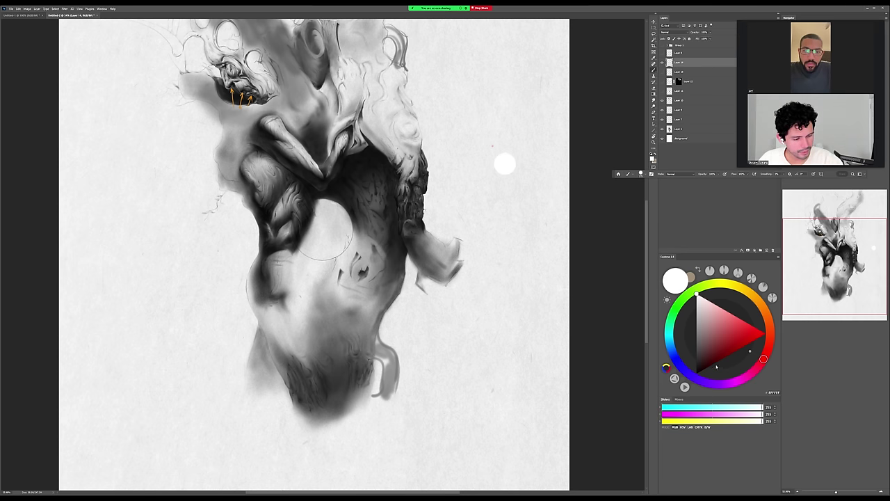
{"action": "key", "text": "x"}
{"action": "key", "text": "ctrl+z"}
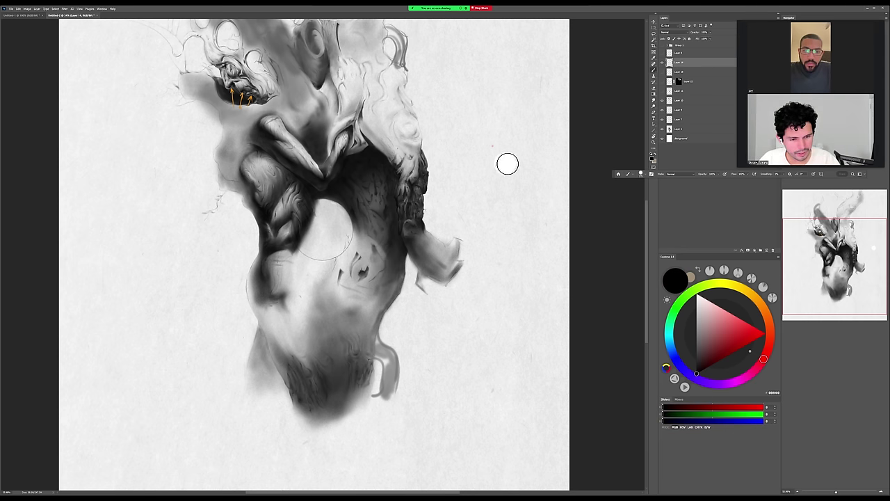
{"action": "key", "text": "ctrl+shift+z"}
{"action": "scroll", "coordinate": [516, 123], "scroll_direction": "up", "scroll_amount": 1}
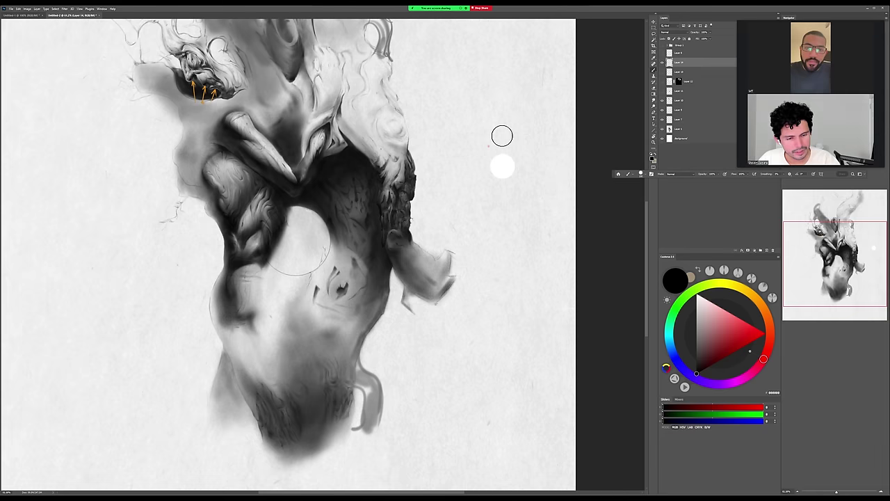
Sketch thin black curves arching over the small white circle, with an outer trunk contour beside it.
{"action": "right_click", "coordinate": [502, 135]}
{"action": "left_click", "coordinate": [523, 160]}
{"action": "key", "text": "["}
{"action": "left_click_drag", "start_coordinate": [503, 127], "coordinate": [485, 171]}
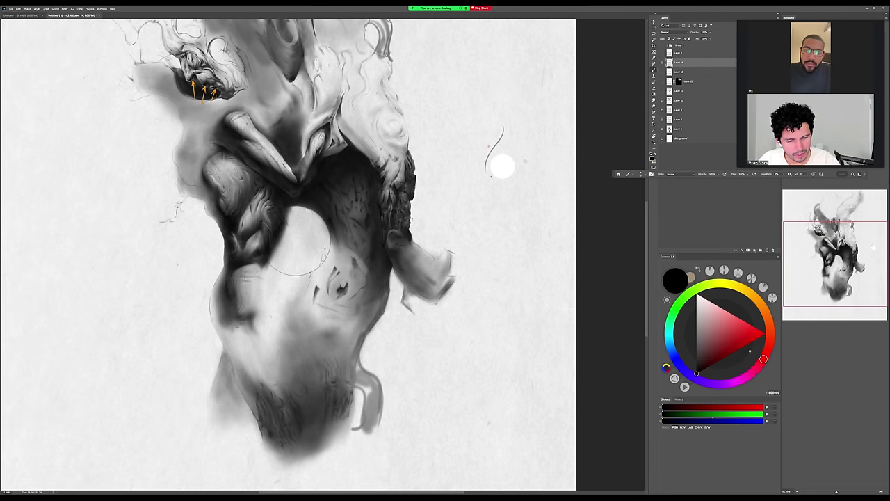
{"action": "key", "text": "ctrl+z"}
{"action": "mouse_move", "coordinate": [504, 128]}
{"action": "left_mouse_down"}
{"action": "mouse_move", "coordinate": [483, 165]}
{"action": "mouse_move", "coordinate": [508, 156]}
{"action": "mouse_move", "coordinate": [519, 198]}
{"action": "left_mouse_up"}
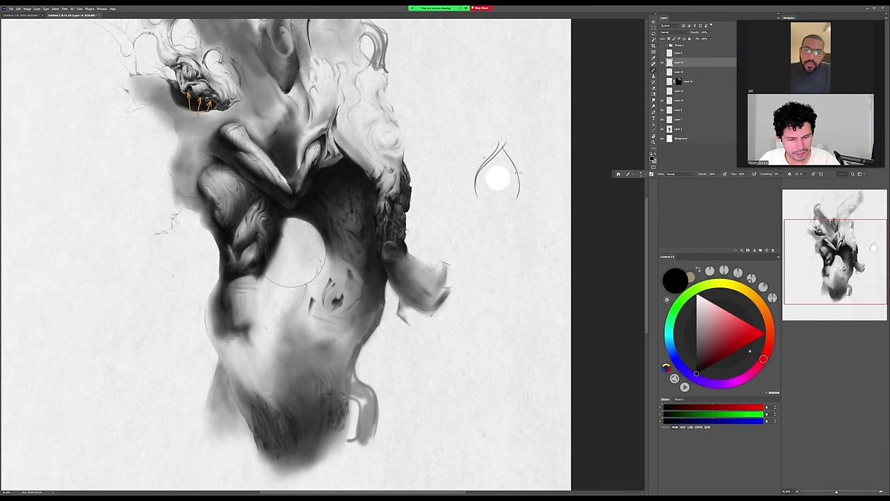
{"action": "left_click_drag", "start_coordinate": [478, 174], "coordinate": [488, 207]}
{"action": "left_click_drag", "start_coordinate": [461, 158], "coordinate": [465, 197]}
{"action": "left_click_drag", "start_coordinate": [475, 143], "coordinate": [455, 167]}
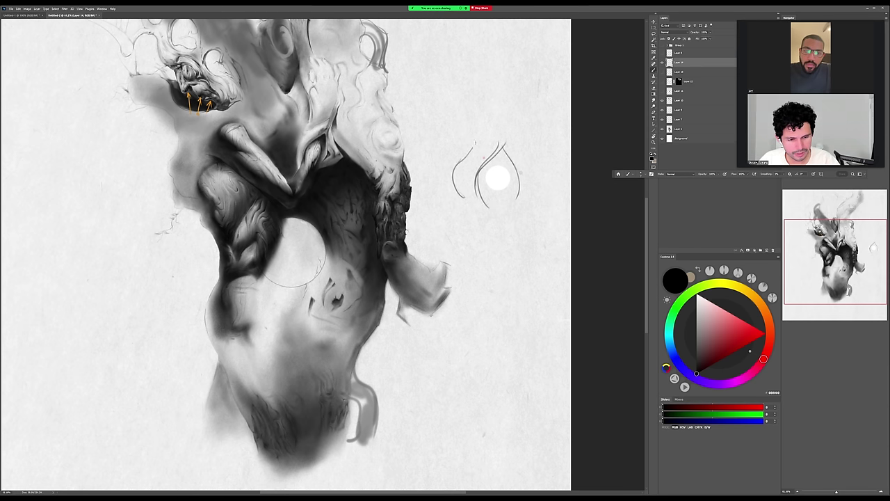
Sketch the tree's other trunk contour and the forked branches rising above the white circle.
{"action": "left_click_drag", "start_coordinate": [525, 148], "coordinate": [516, 194]}
{"action": "left_click_drag", "start_coordinate": [460, 200], "coordinate": [474, 161]}
{"action": "left_click_drag", "start_coordinate": [519, 216], "coordinate": [507, 145]}
{"action": "left_click_drag", "start_coordinate": [516, 193], "coordinate": [534, 120]}
{"action": "mouse_move", "coordinate": [490, 161]}
{"action": "left_mouse_down"}
{"action": "mouse_move", "coordinate": [514, 126]}
{"action": "mouse_move", "coordinate": [516, 104]}
{"action": "left_mouse_up"}
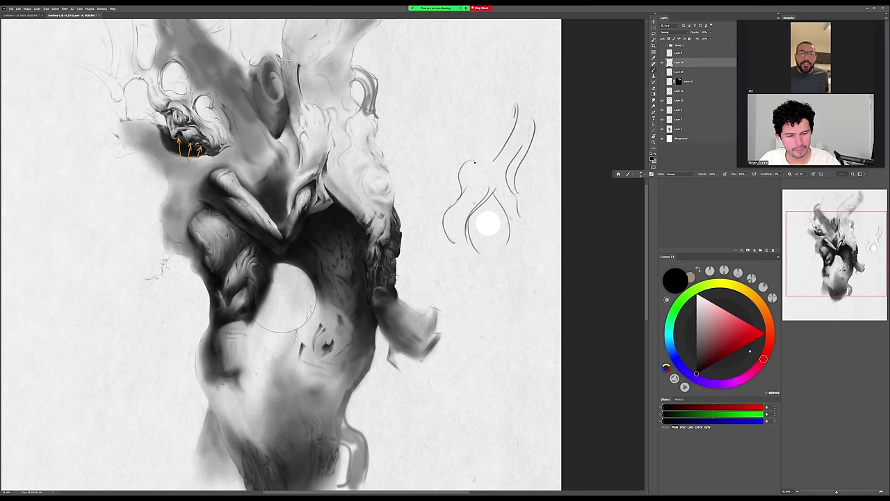
{"action": "left_click_drag", "start_coordinate": [445, 115], "coordinate": [466, 164]}
{"action": "mouse_move", "coordinate": [470, 109]}
{"action": "left_mouse_down"}
{"action": "mouse_move", "coordinate": [487, 160]}
{"action": "mouse_move", "coordinate": [493, 86]}
{"action": "left_mouse_up"}
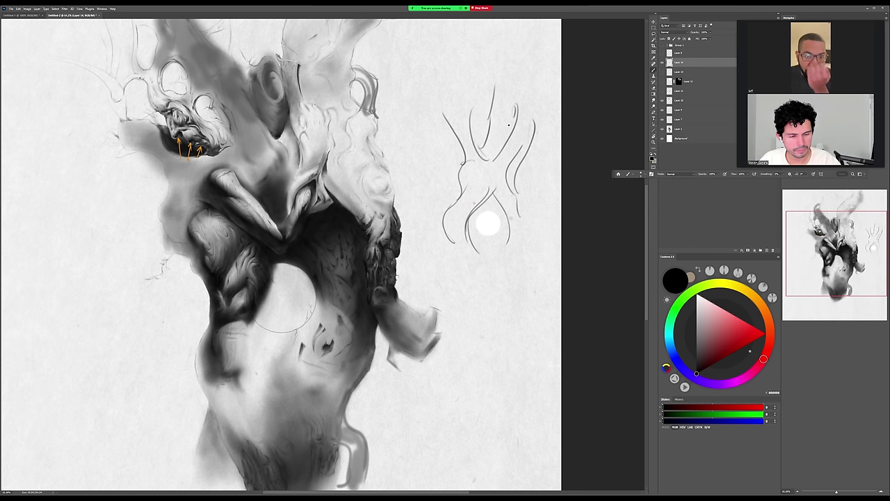
{"action": "mouse_move", "coordinate": [511, 127]}
{"action": "left_mouse_down"}
{"action": "mouse_move", "coordinate": [508, 172]}
{"action": "mouse_move", "coordinate": [483, 151]}
{"action": "mouse_move", "coordinate": [472, 165]}
{"action": "mouse_move", "coordinate": [449, 119]}
{"action": "mouse_move", "coordinate": [470, 128]}
{"action": "left_mouse_up"}
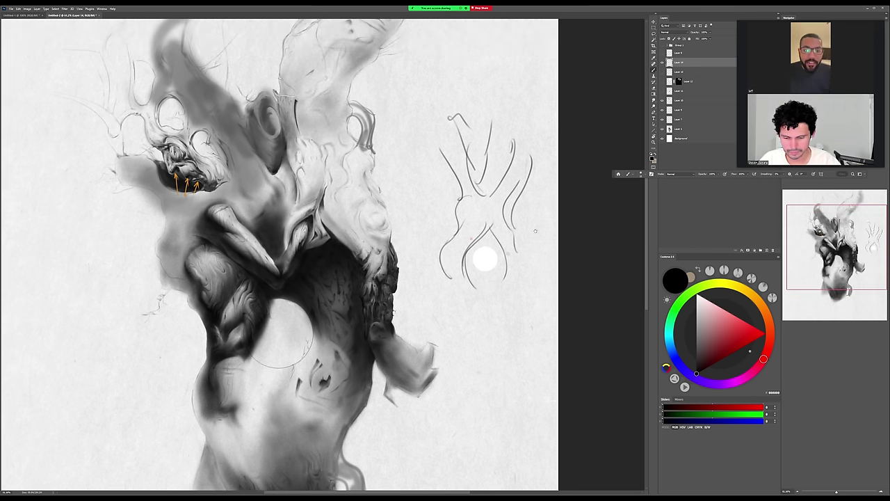
Extend the sketched trunk contours into flared roots and close the opening beneath the white circle.
{"action": "mouse_move", "coordinate": [537, 231]}
{"action": "left_mouse_down"}
{"action": "mouse_move", "coordinate": [542, 165]}
{"action": "mouse_move", "coordinate": [516, 218]}
{"action": "left_mouse_up"}
{"action": "left_click_drag", "start_coordinate": [466, 187], "coordinate": [494, 237]}
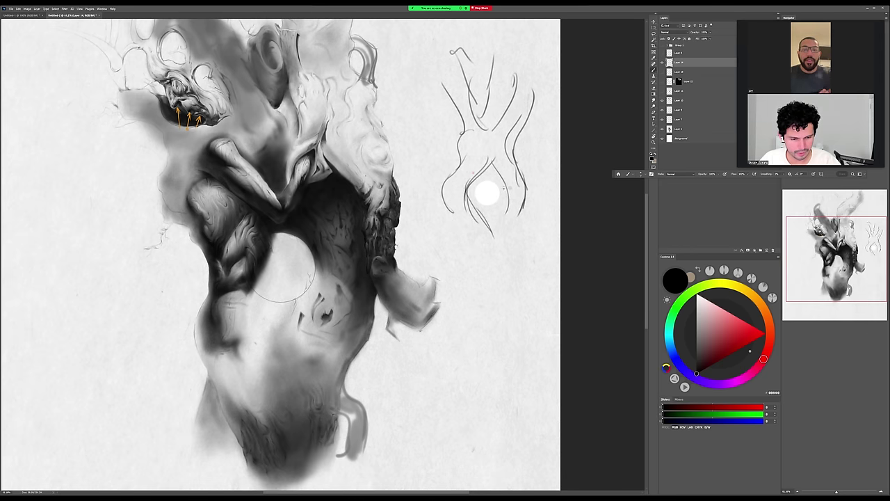
{"action": "left_click_drag", "start_coordinate": [509, 187], "coordinate": [487, 227]}
{"action": "left_click_drag", "start_coordinate": [524, 204], "coordinate": [515, 223]}
{"action": "mouse_move", "coordinate": [459, 208]}
{"action": "left_mouse_down"}
{"action": "mouse_move", "coordinate": [466, 232]}
{"action": "mouse_move", "coordinate": [436, 249]}
{"action": "left_mouse_up"}
{"action": "left_click_drag", "start_coordinate": [516, 212], "coordinate": [538, 245]}
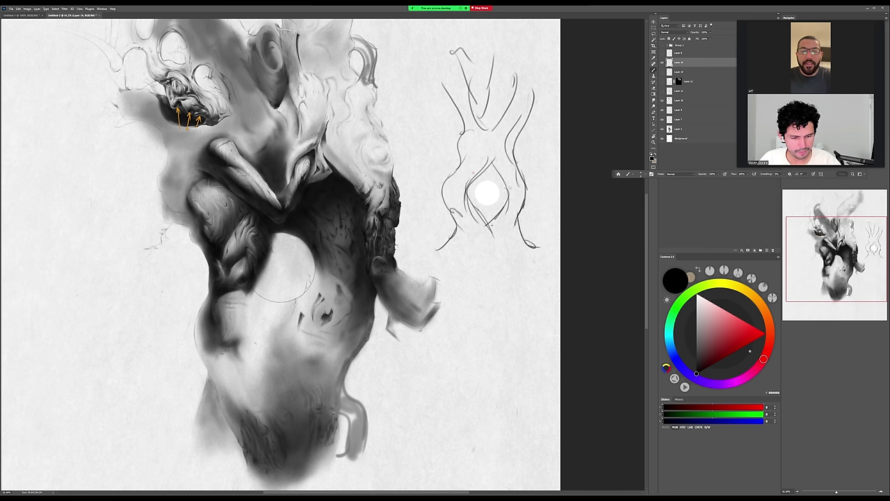
Add crossing root lines below the opening and extra root strokes at both outer edges of the tree sketch.
{"action": "mouse_move", "coordinate": [479, 210]}
{"action": "left_mouse_down"}
{"action": "mouse_move", "coordinate": [513, 261]}
{"action": "mouse_move", "coordinate": [486, 260]}
{"action": "left_mouse_up"}
{"action": "left_click_drag", "start_coordinate": [493, 150], "coordinate": [507, 220]}
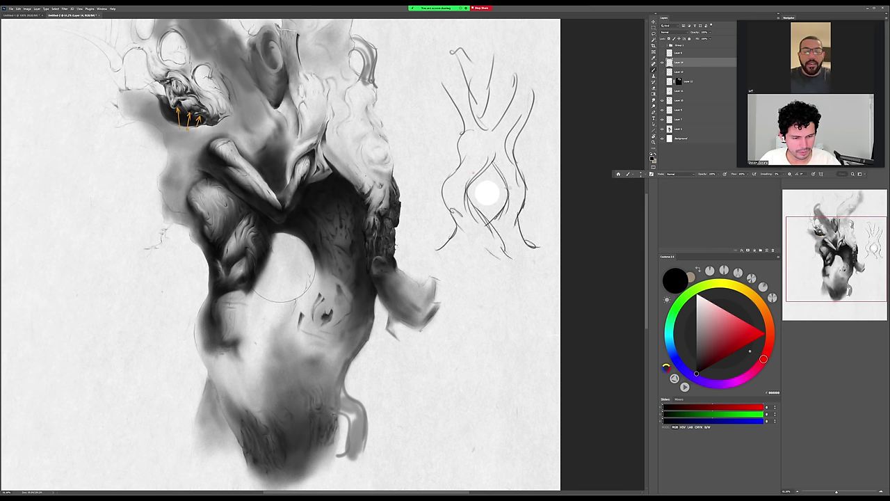
{"action": "mouse_move", "coordinate": [516, 167]}
{"action": "left_mouse_down"}
{"action": "mouse_move", "coordinate": [541, 244]}
{"action": "mouse_move", "coordinate": [554, 247]}
{"action": "left_mouse_up"}
{"action": "mouse_move", "coordinate": [464, 240]}
{"action": "left_mouse_down"}
{"action": "mouse_move", "coordinate": [467, 260]}
{"action": "mouse_move", "coordinate": [449, 260]}
{"action": "left_mouse_up"}
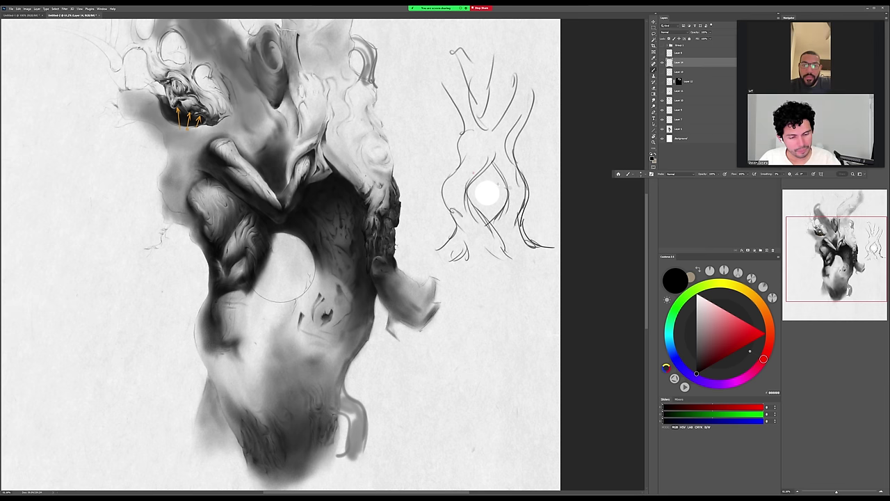
Try adding strokes along the upper rim of the opening around the white circle, and undo them.
{"action": "left_click_drag", "start_coordinate": [495, 173], "coordinate": [483, 176]}
{"action": "mouse_move", "coordinate": [470, 190]}
{"action": "left_mouse_down"}
{"action": "mouse_move", "coordinate": [481, 207]}
{"action": "mouse_move", "coordinate": [495, 206]}
{"action": "mouse_move", "coordinate": [491, 215]}
{"action": "mouse_move", "coordinate": [504, 195]}
{"action": "mouse_move", "coordinate": [490, 168]}
{"action": "left_mouse_up"}
{"action": "key", "text": "ctrl+z"}
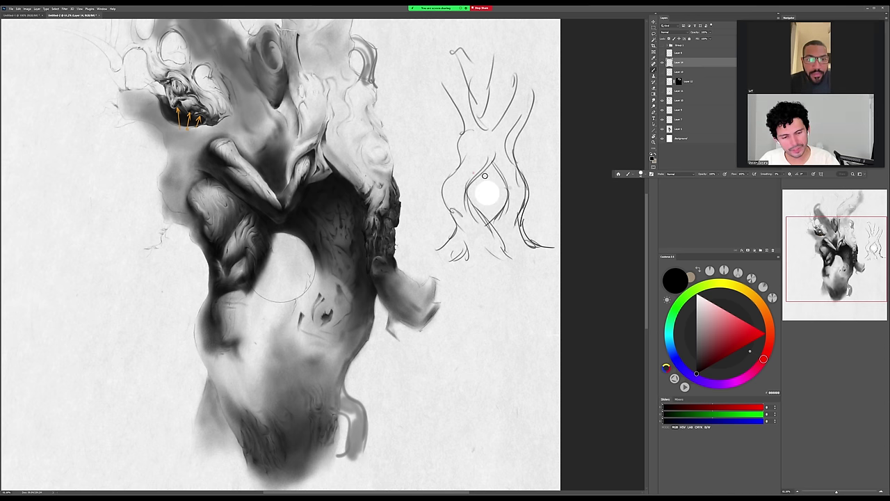
{"action": "mouse_move", "coordinate": [490, 166]}
{"action": "left_mouse_down"}
{"action": "mouse_move", "coordinate": [476, 185]}
{"action": "mouse_move", "coordinate": [477, 217]}
{"action": "mouse_move", "coordinate": [477, 178]}
{"action": "left_mouse_up"}
{"action": "left_click_drag", "start_coordinate": [492, 163], "coordinate": [487, 172]}
{"action": "key", "text": "ctrl+z"}
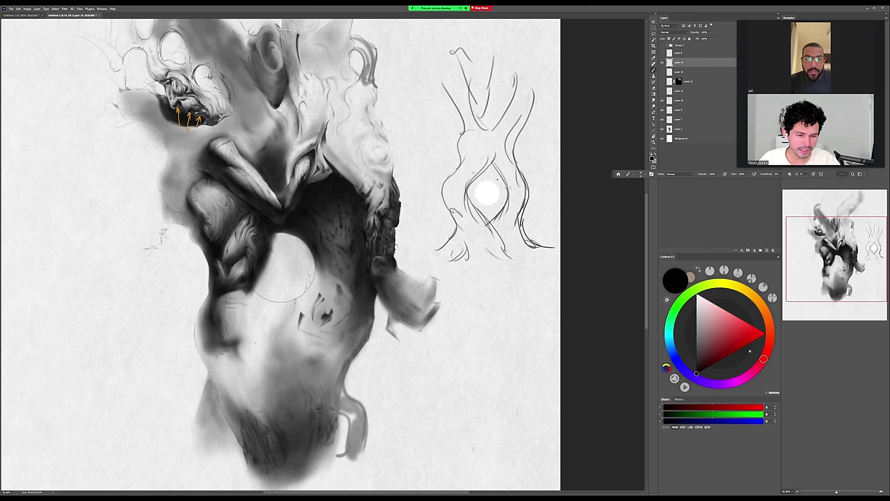
Darken the left inner rim of the opening around the white circle in the tree sketch.
{"action": "mouse_move", "coordinate": [487, 168]}
{"action": "left_mouse_down"}
{"action": "mouse_move", "coordinate": [470, 187]}
{"action": "mouse_move", "coordinate": [474, 206]}
{"action": "left_mouse_up"}
{"action": "left_click_drag", "start_coordinate": [471, 178], "coordinate": [475, 206]}
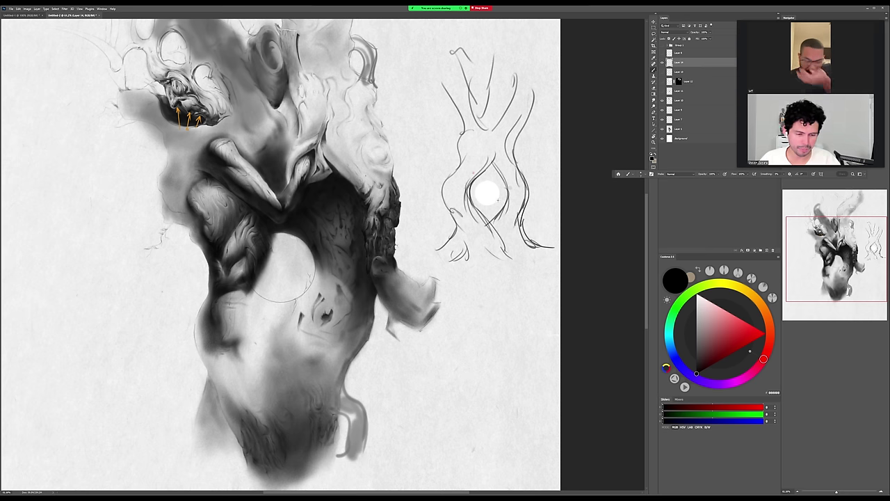
Draw a straight horizon line behind the tree sketch on a new layer, extending past both sides of the trunk.
{"action": "key", "text": "ctrl+shift+alt+n"}
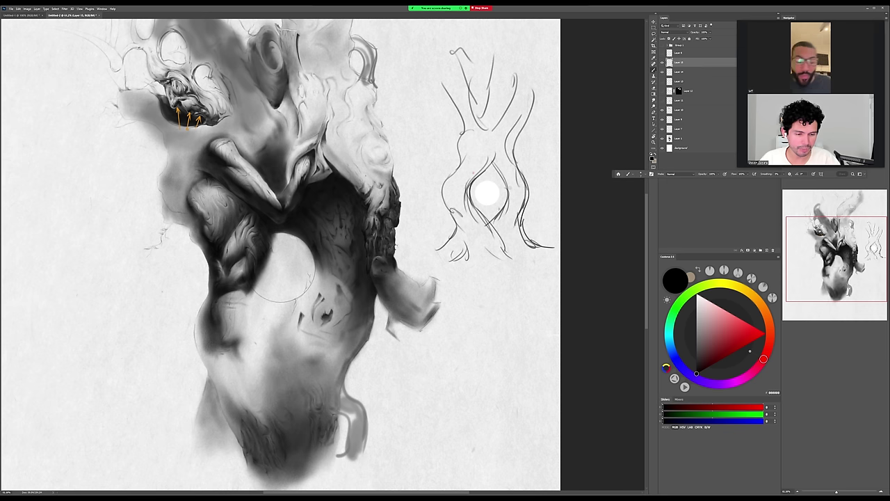
{"action": "left_click_drag", "start_coordinate": [503, 209], "coordinate": [483, 213]}
{"action": "key", "text": "ctrl+z"}
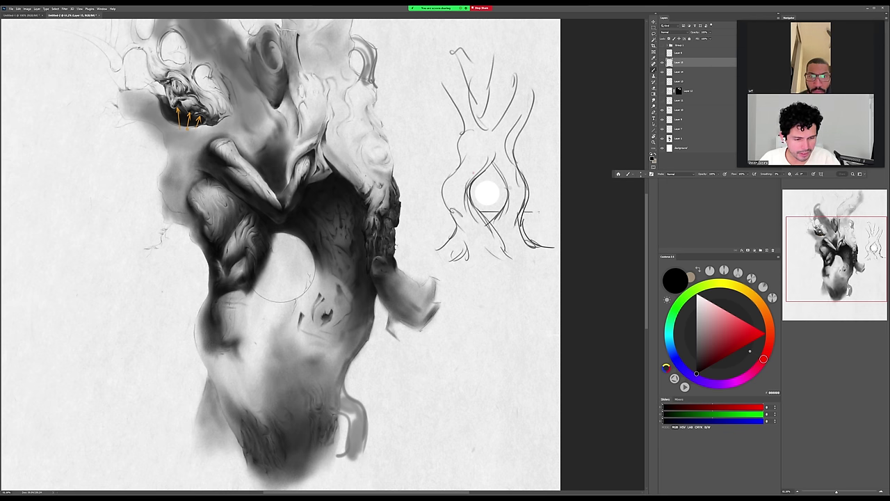
{"action": "left_click_drag", "start_coordinate": [538, 211], "coordinate": [558, 212]}
{"action": "left_click_drag", "start_coordinate": [453, 213], "coordinate": [422, 216]}
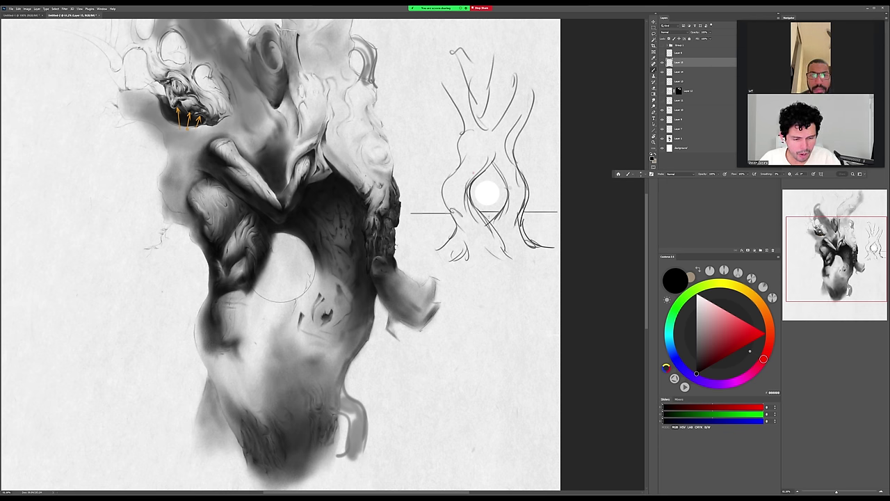
Shade the ground around the roots with a larger brush and add dark bushes along the horizon on both sides of the tree sketch.
{"action": "key", "text": "]"}
{"action": "left_click_drag", "start_coordinate": [489, 214], "coordinate": [452, 221]}
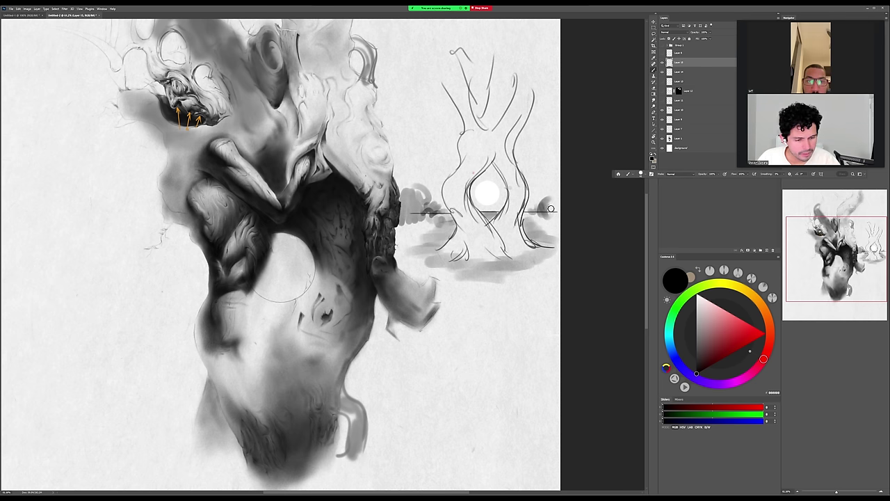
{"action": "mouse_move", "coordinate": [546, 207]}
{"action": "left_mouse_down"}
{"action": "mouse_move", "coordinate": [544, 218]}
{"action": "mouse_move", "coordinate": [555, 209]}
{"action": "mouse_move", "coordinate": [557, 217]}
{"action": "mouse_move", "coordinate": [554, 202]}
{"action": "left_mouse_up"}
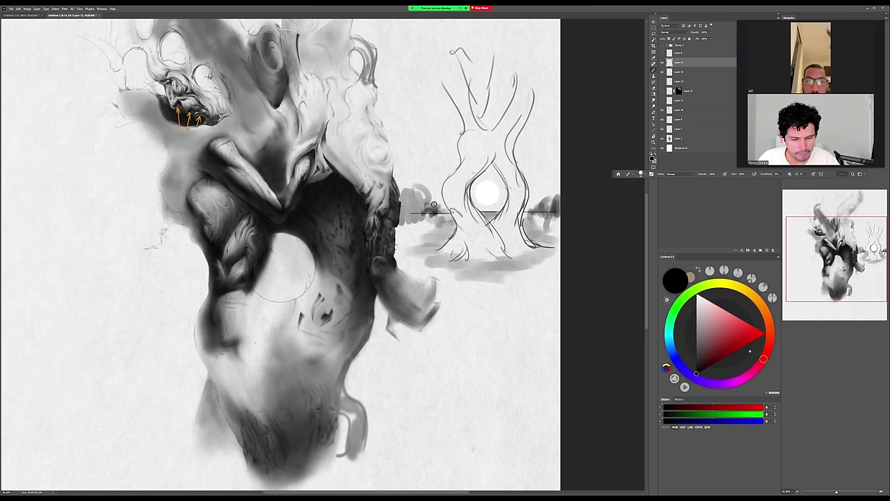
{"action": "left_click_drag", "start_coordinate": [434, 205], "coordinate": [436, 218]}
{"action": "left_click_drag", "start_coordinate": [555, 210], "coordinate": [546, 229]}
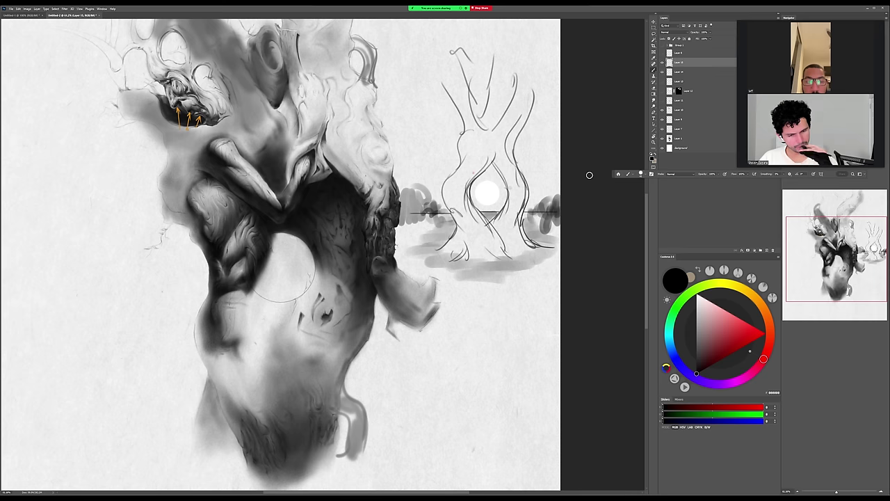
Thicken the outer left and right branches of the tree sketch with dark strokes.
{"action": "left_click_drag", "start_coordinate": [513, 156], "coordinate": [510, 172]}
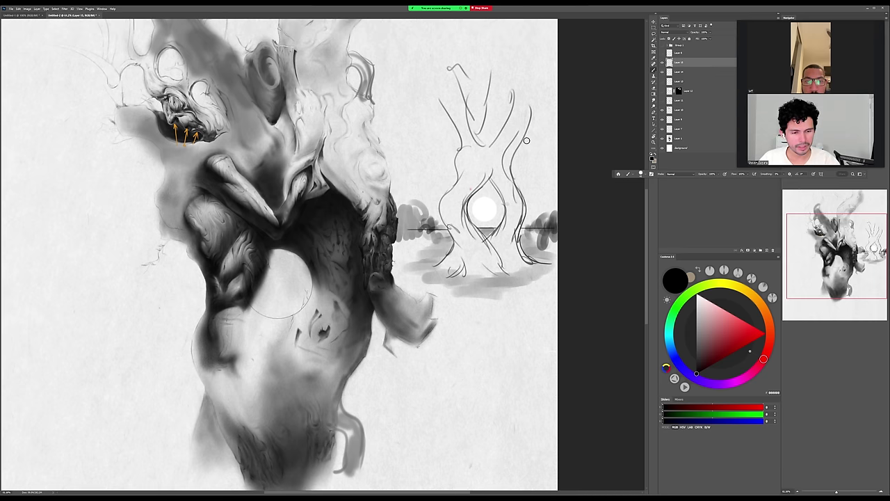
{"action": "left_click_drag", "start_coordinate": [513, 159], "coordinate": [555, 102]}
{"action": "left_click_drag", "start_coordinate": [460, 143], "coordinate": [437, 98]}
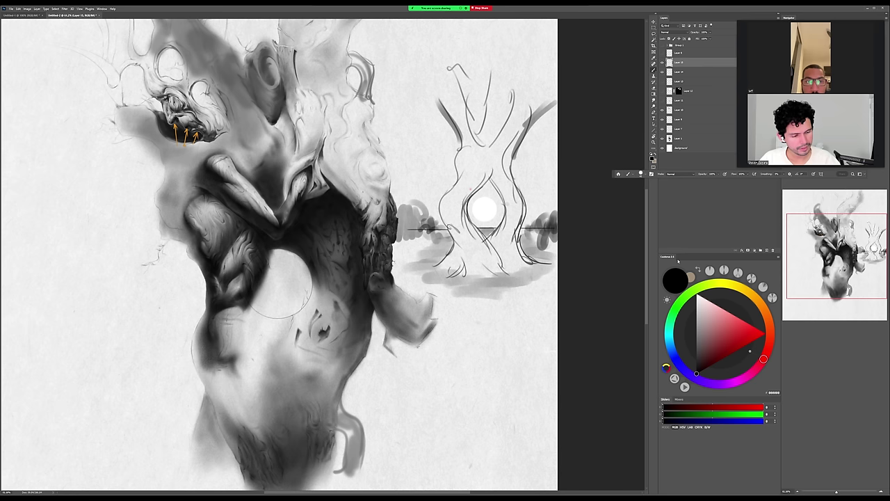
Paint light horizontal sky bands behind the tree sketch in mid-gray (RGB 152, 152, 152).
{"action": "left_click", "coordinate": [697, 326]}
{"action": "mouse_move", "coordinate": [415, 178]}
{"action": "left_mouse_down"}
{"action": "mouse_move", "coordinate": [505, 157]}
{"action": "mouse_move", "coordinate": [556, 156]}
{"action": "left_mouse_up"}
{"action": "left_click_drag", "start_coordinate": [483, 191], "coordinate": [557, 182]}
{"action": "left_click_drag", "start_coordinate": [439, 190], "coordinate": [400, 192]}
{"action": "mouse_move", "coordinate": [415, 150]}
{"action": "left_mouse_down"}
{"action": "mouse_move", "coordinate": [441, 145]}
{"action": "mouse_move", "coordinate": [409, 151]}
{"action": "left_mouse_up"}
{"action": "left_click_drag", "start_coordinate": [613, 334], "coordinate": [609, 349]}
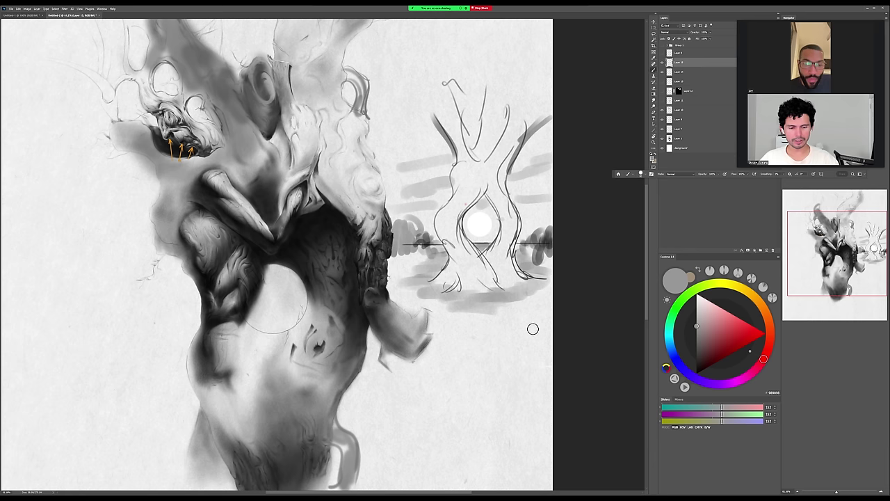
{"action": "key", "text": "v"}
{"action": "mouse_move", "coordinate": [535, 330]}
{"action": "left_mouse_down"}
{"action": "mouse_move", "coordinate": [521, 336]}
{"action": "mouse_move", "coordinate": [532, 365]}
{"action": "left_mouse_up"}
{"action": "key", "text": "ctrl+z"}
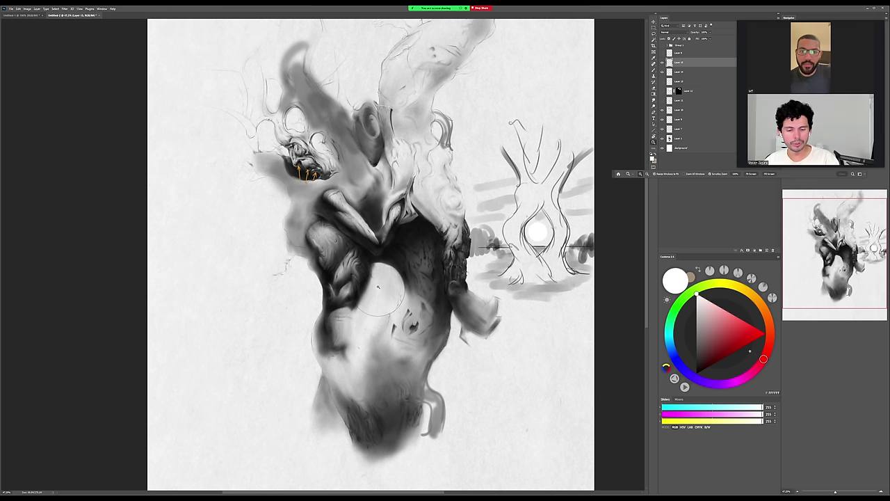
{"action": "left_click_drag", "start_coordinate": [378, 285], "coordinate": [407, 252]}
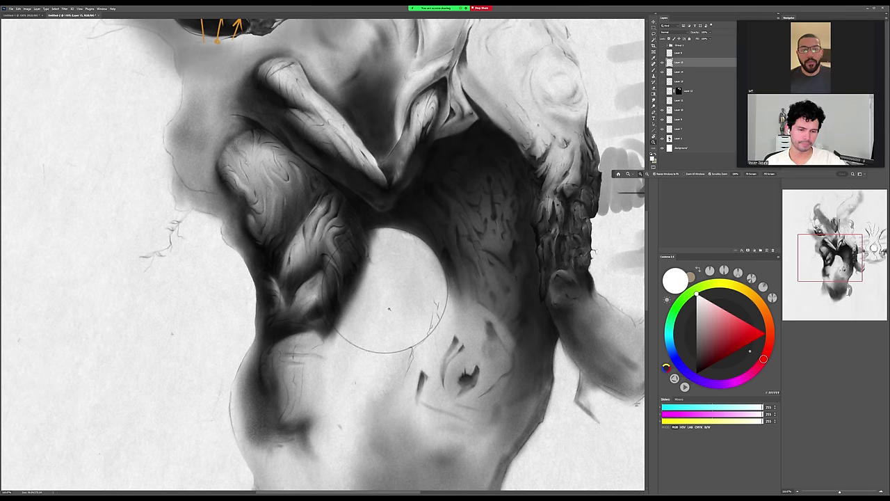
{"action": "scroll", "coordinate": [389, 308], "scroll_direction": "down", "scroll_amount": 3}
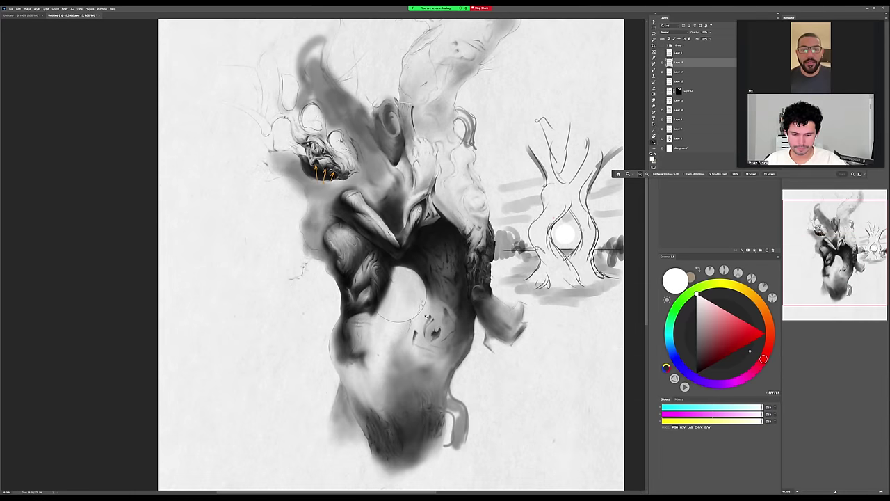
{"action": "mouse_move", "coordinate": [419, 335]}
{"action": "left_mouse_down"}
{"action": "mouse_move", "coordinate": [391, 371]}
{"action": "mouse_move", "coordinate": [389, 345]}
{"action": "mouse_move", "coordinate": [417, 344]}
{"action": "mouse_move", "coordinate": [422, 321]}
{"action": "left_mouse_up"}
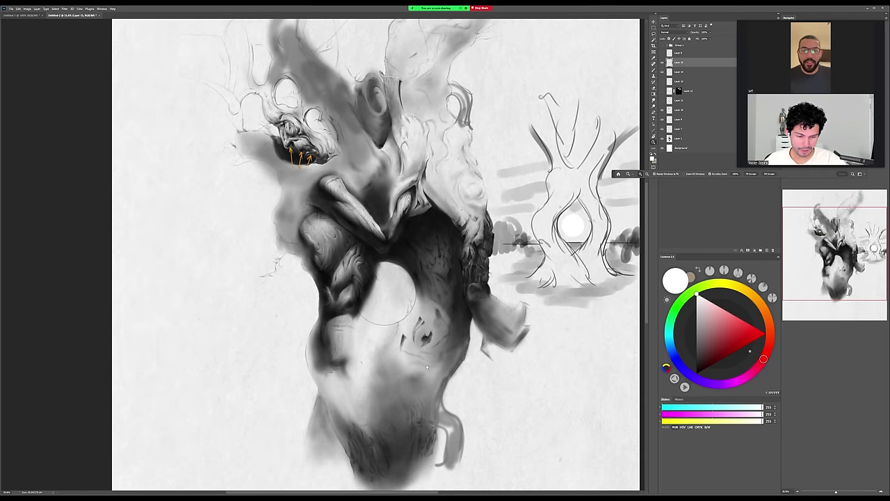
{"action": "mouse_move", "coordinate": [451, 361]}
{"action": "left_mouse_down"}
{"action": "mouse_move", "coordinate": [440, 347]}
{"action": "mouse_move", "coordinate": [438, 361]}
{"action": "left_mouse_up"}
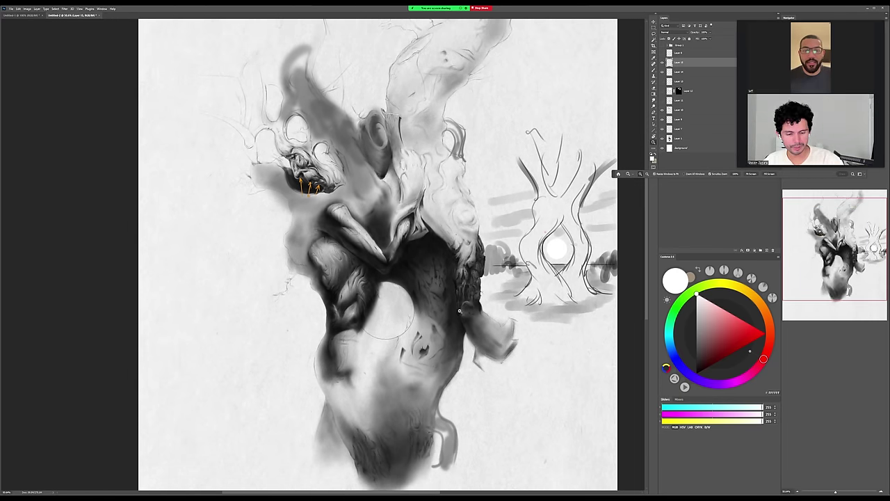
{"action": "left_click_drag", "start_coordinate": [461, 309], "coordinate": [457, 310]}
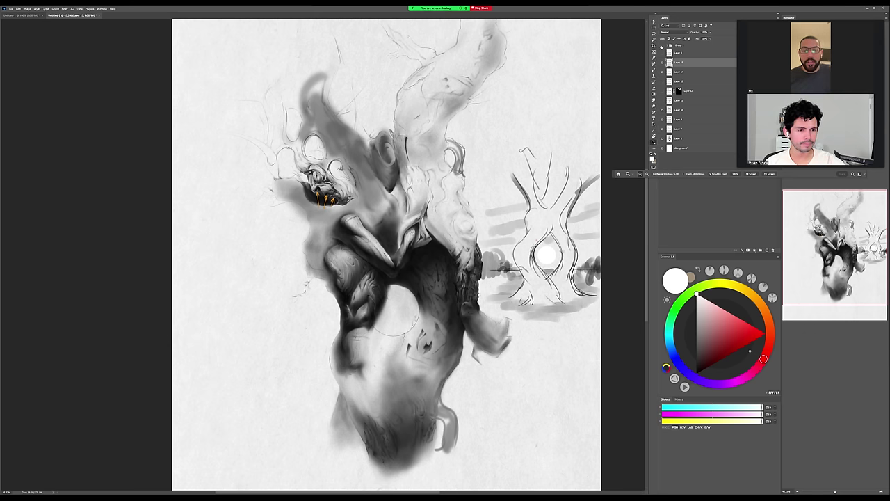
Show Group 1 and move the two tree-sketch layers together to the empty area left of the creature's body.
{"action": "left_click", "coordinate": [662, 46]}
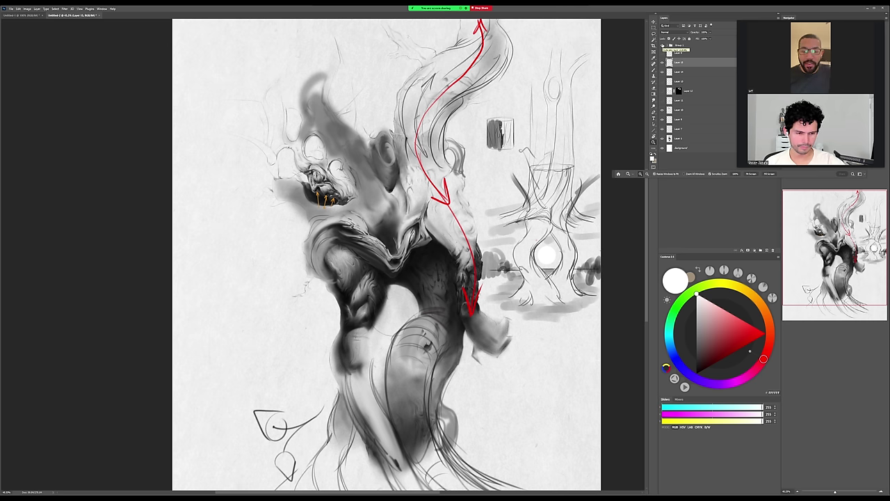
{"action": "left_click", "coordinate": [662, 63]}
{"action": "left_click", "coordinate": [662, 63]}
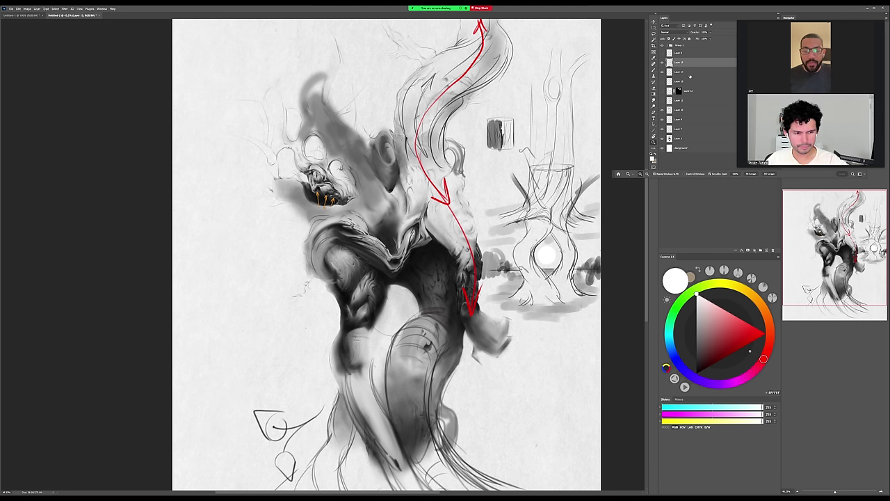
{"action": "left_click", "coordinate": [680, 72], "text": "shift"}
{"action": "key", "text": "v"}
{"action": "left_click_drag", "start_coordinate": [556, 207], "coordinate": [256, 274]}
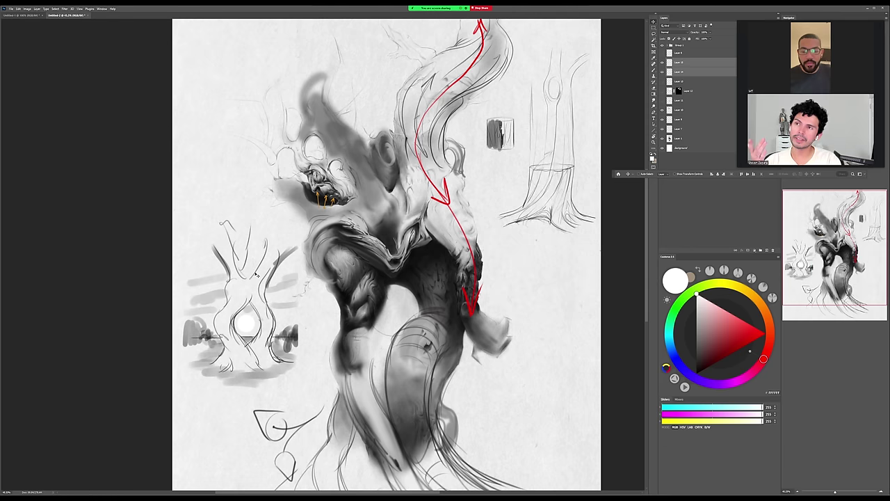